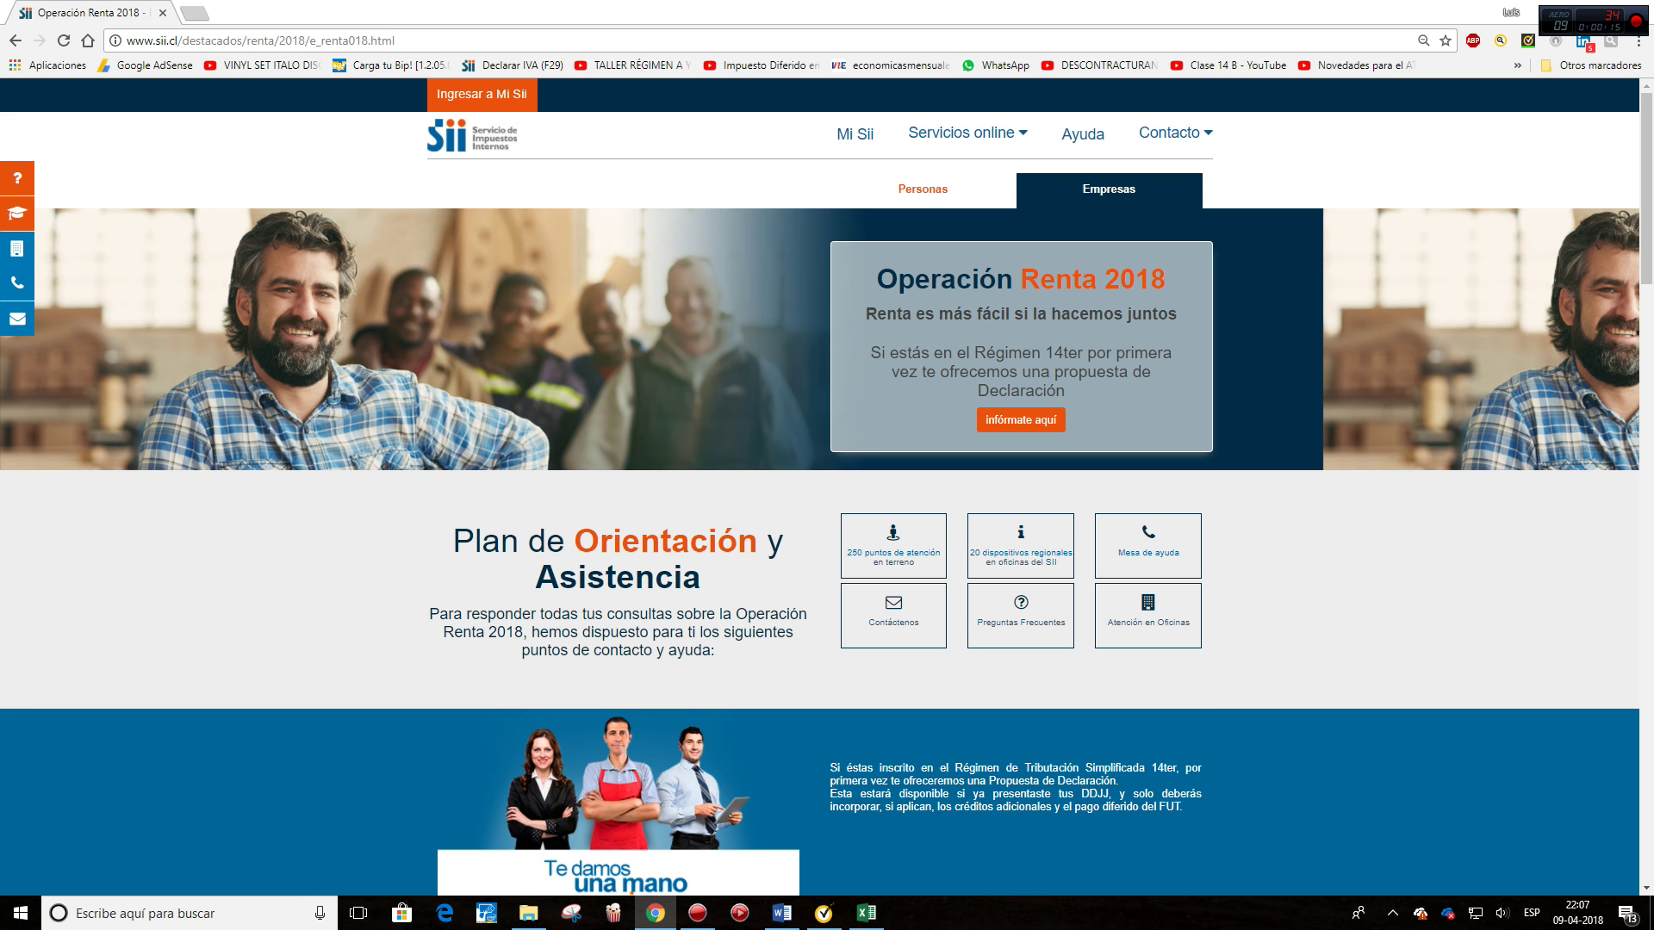
Step: Open the Ayudas y Ejemplos page from the Empresas section of Operación Renta 2018
left_click(923, 188)
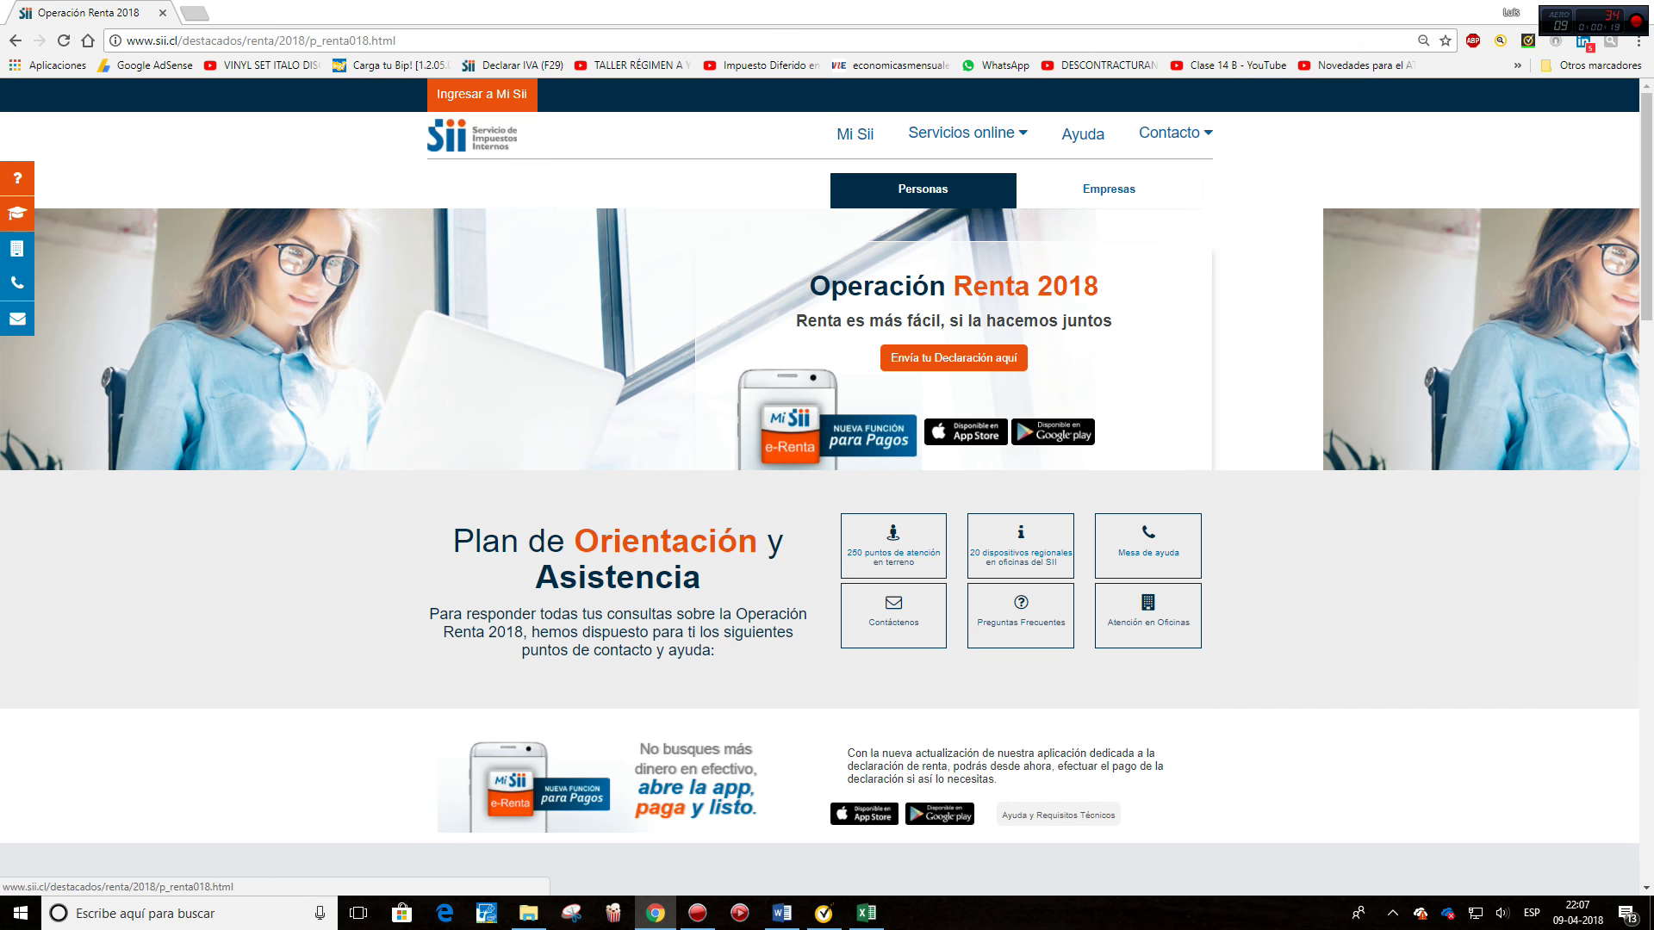
left_click(1108, 189)
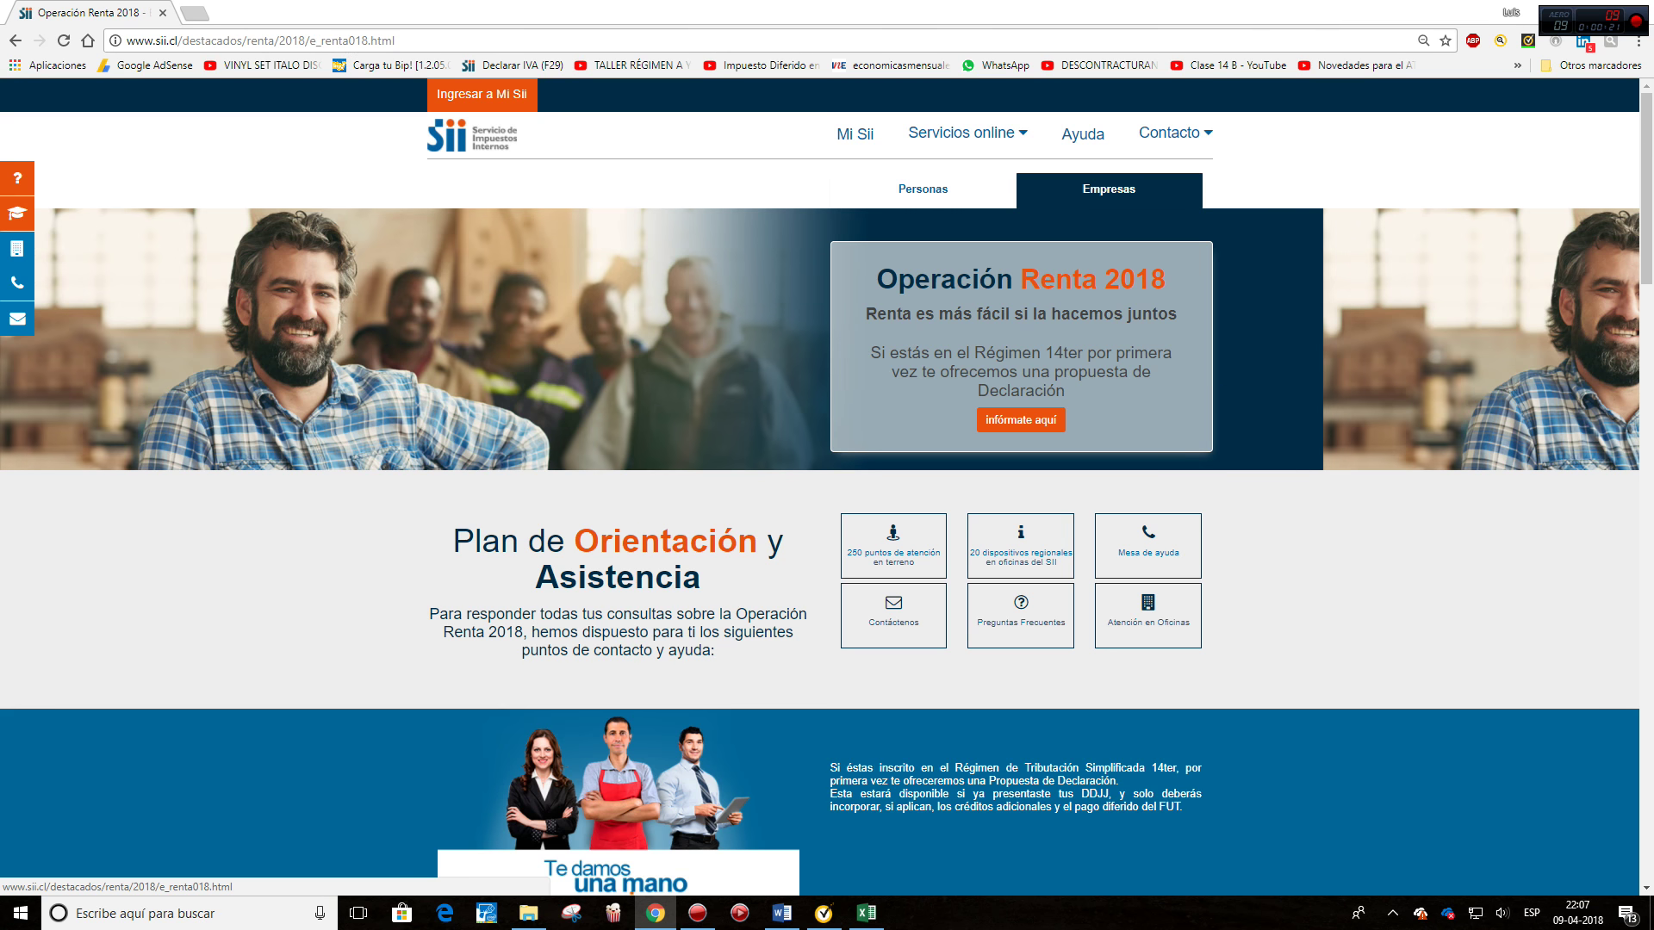
scroll(819, 486, "down", 4)
scroll(827, 487, "down", 10)
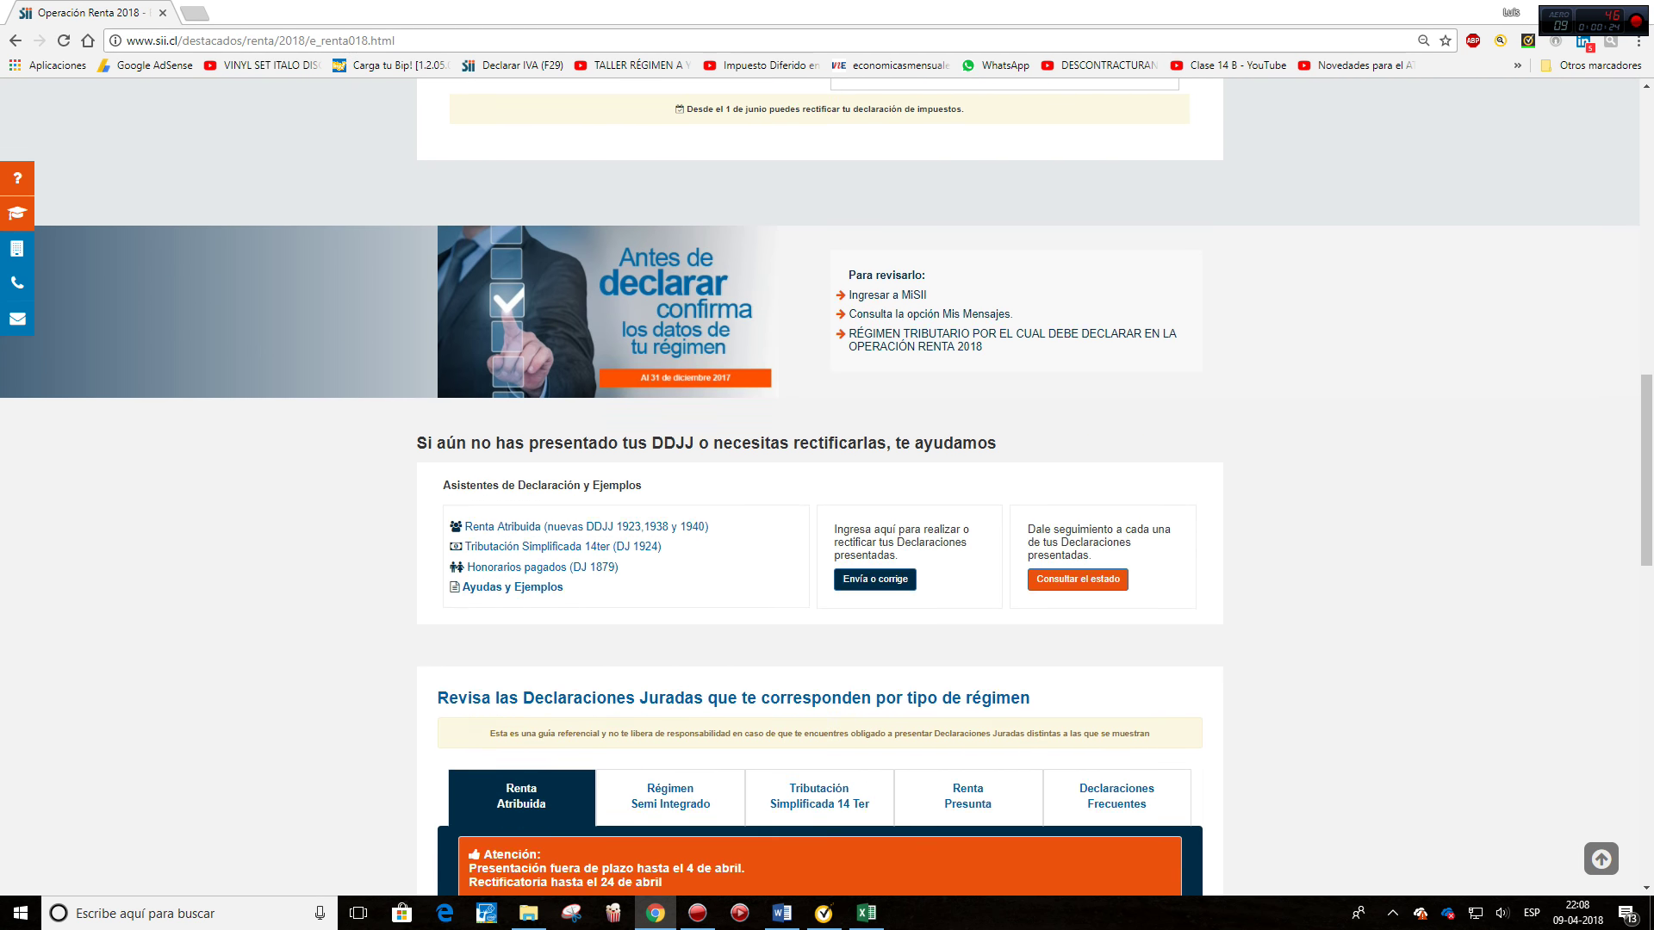
left_click(512, 587)
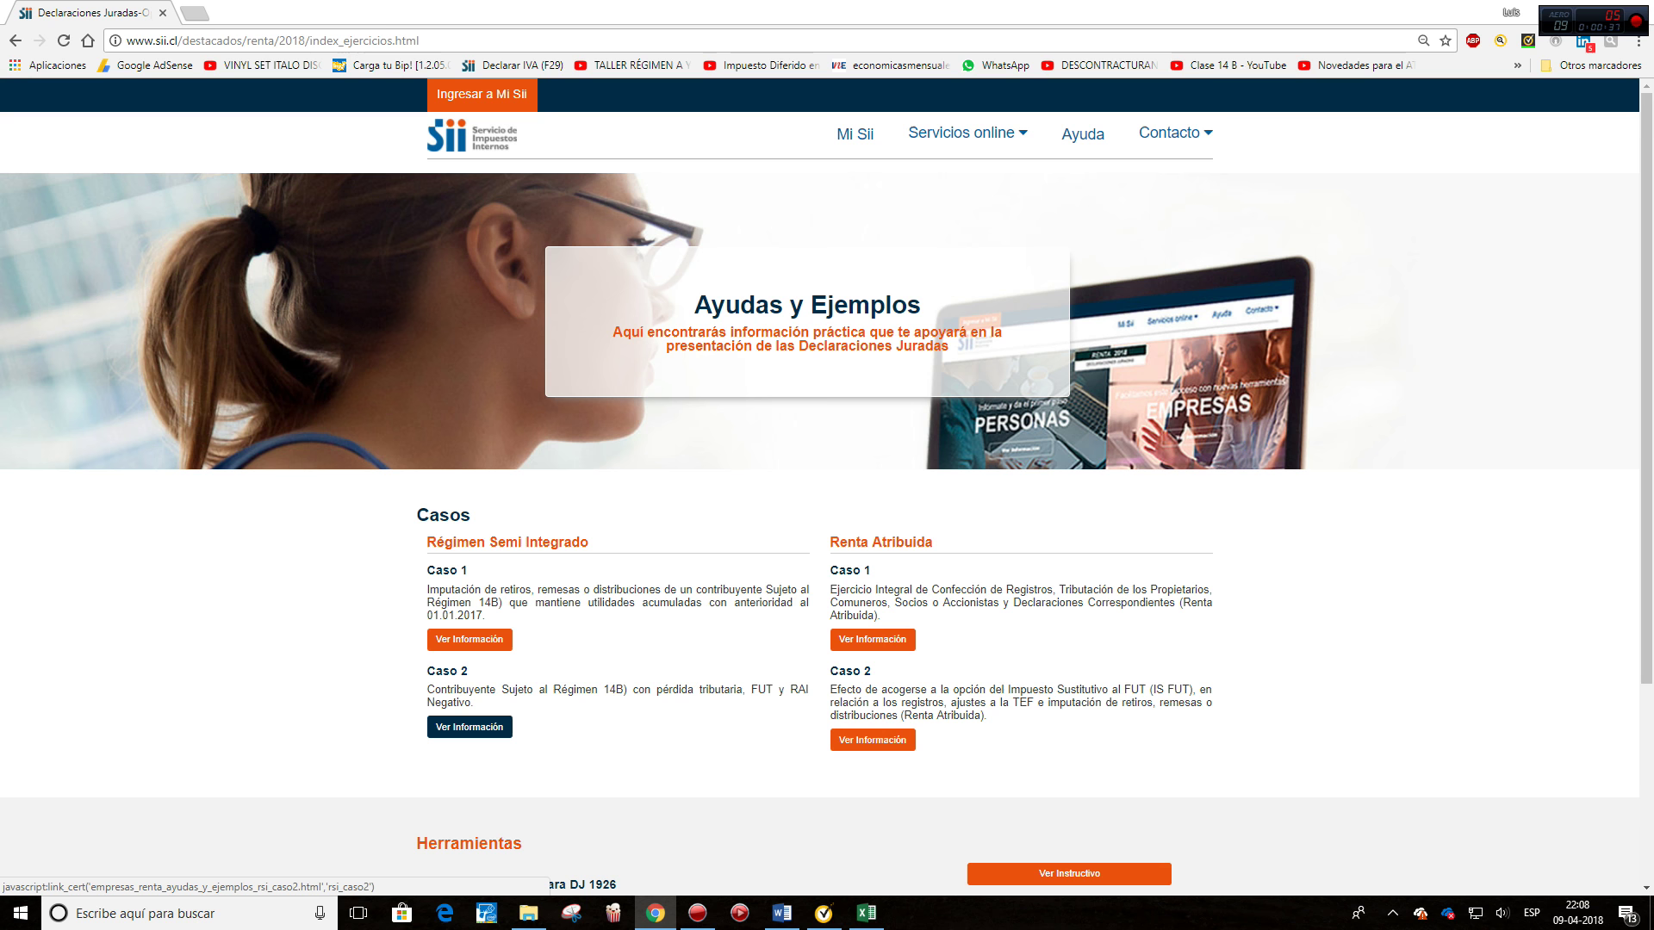
Step: Highlight the description of Caso 2 under Régimen Semi Integrado to read it
left_click_drag(474, 702, 448, 759)
left_click_drag(990, 716, 428, 689)
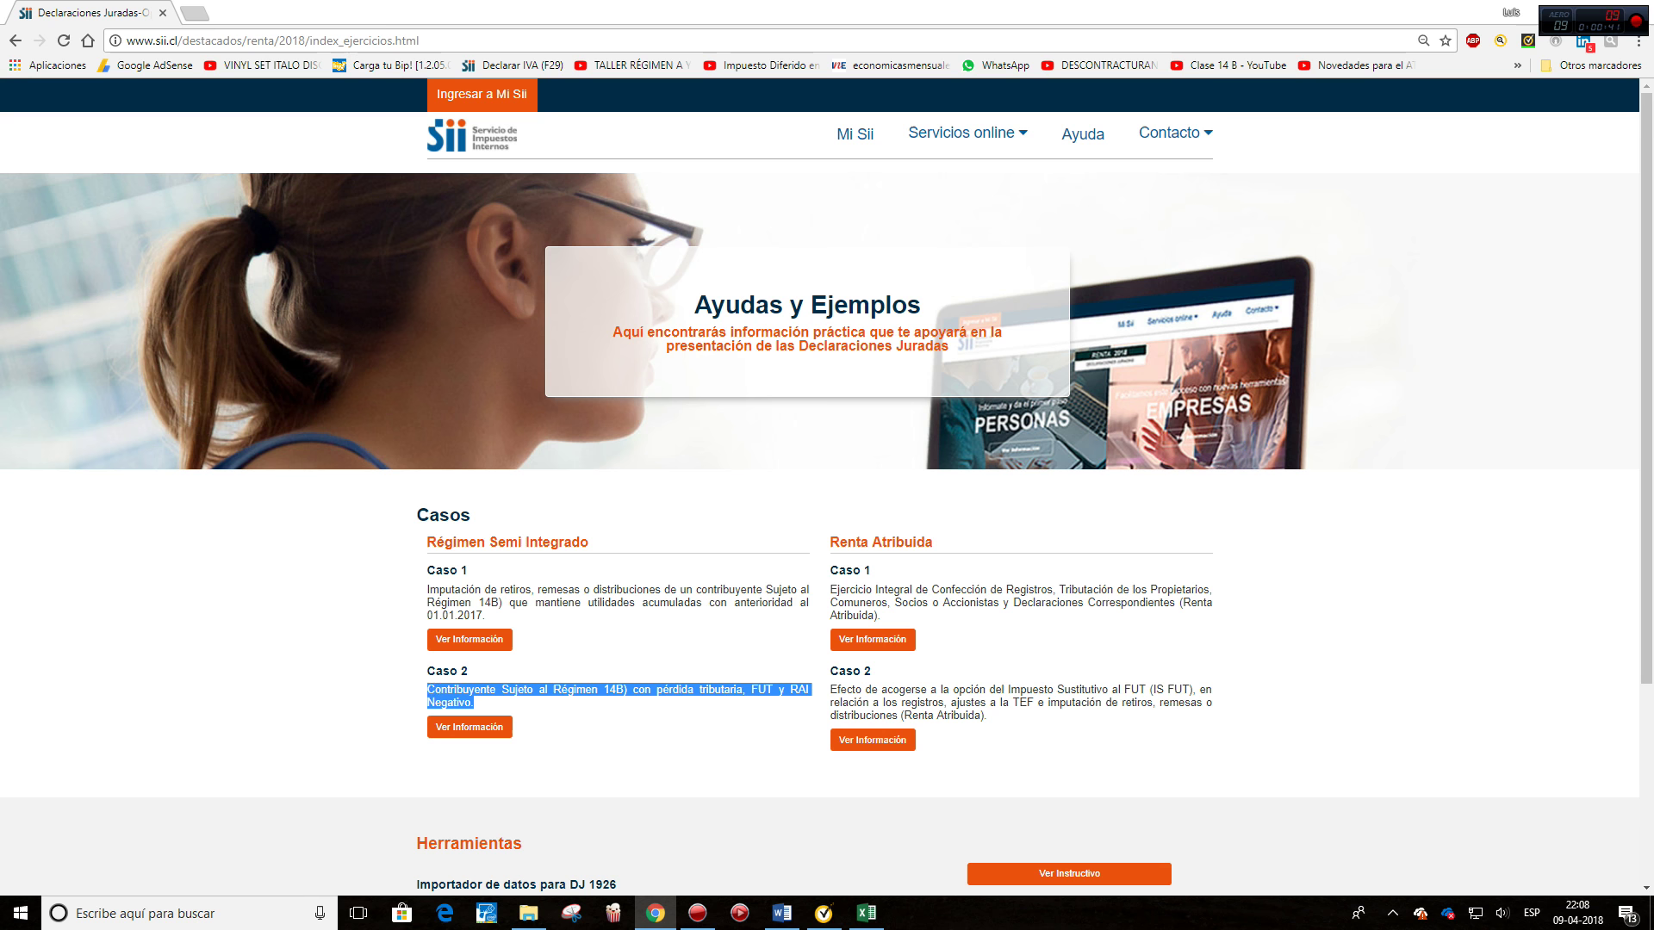
right_click(428, 689)
left_click(465, 701)
Step: Switch to the Excel workbook 14 B REGISTRO DE RENTAS EMPRESARIALES Perdida Tributaria and enable its content
left_click(528, 914)
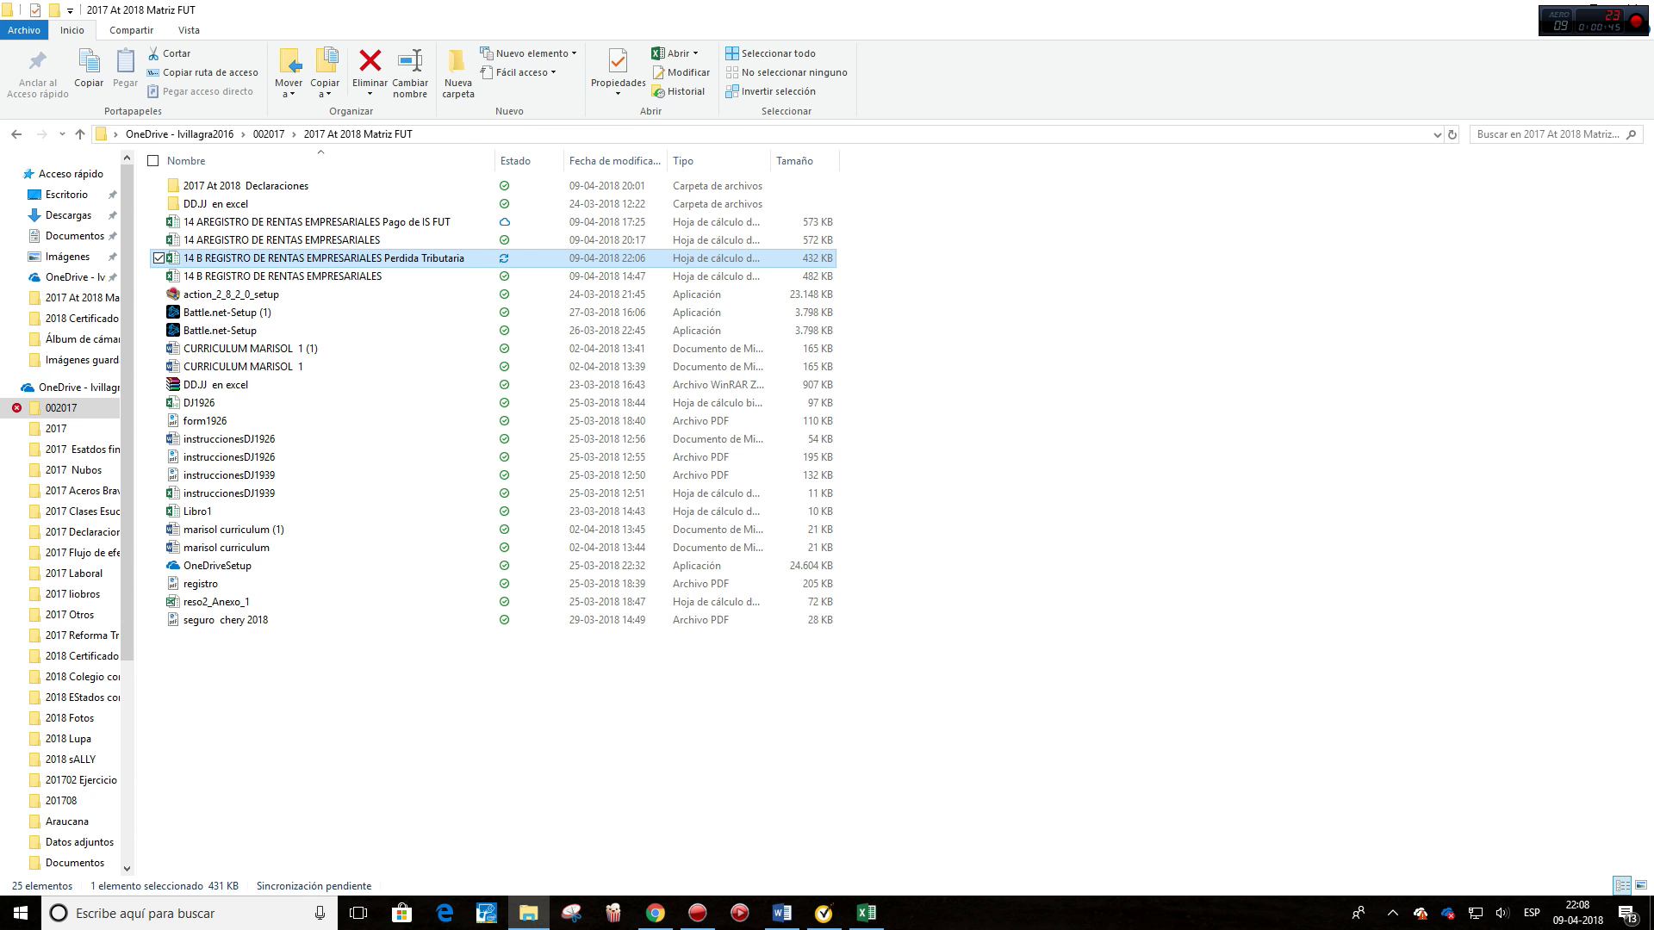
left_click(866, 913)
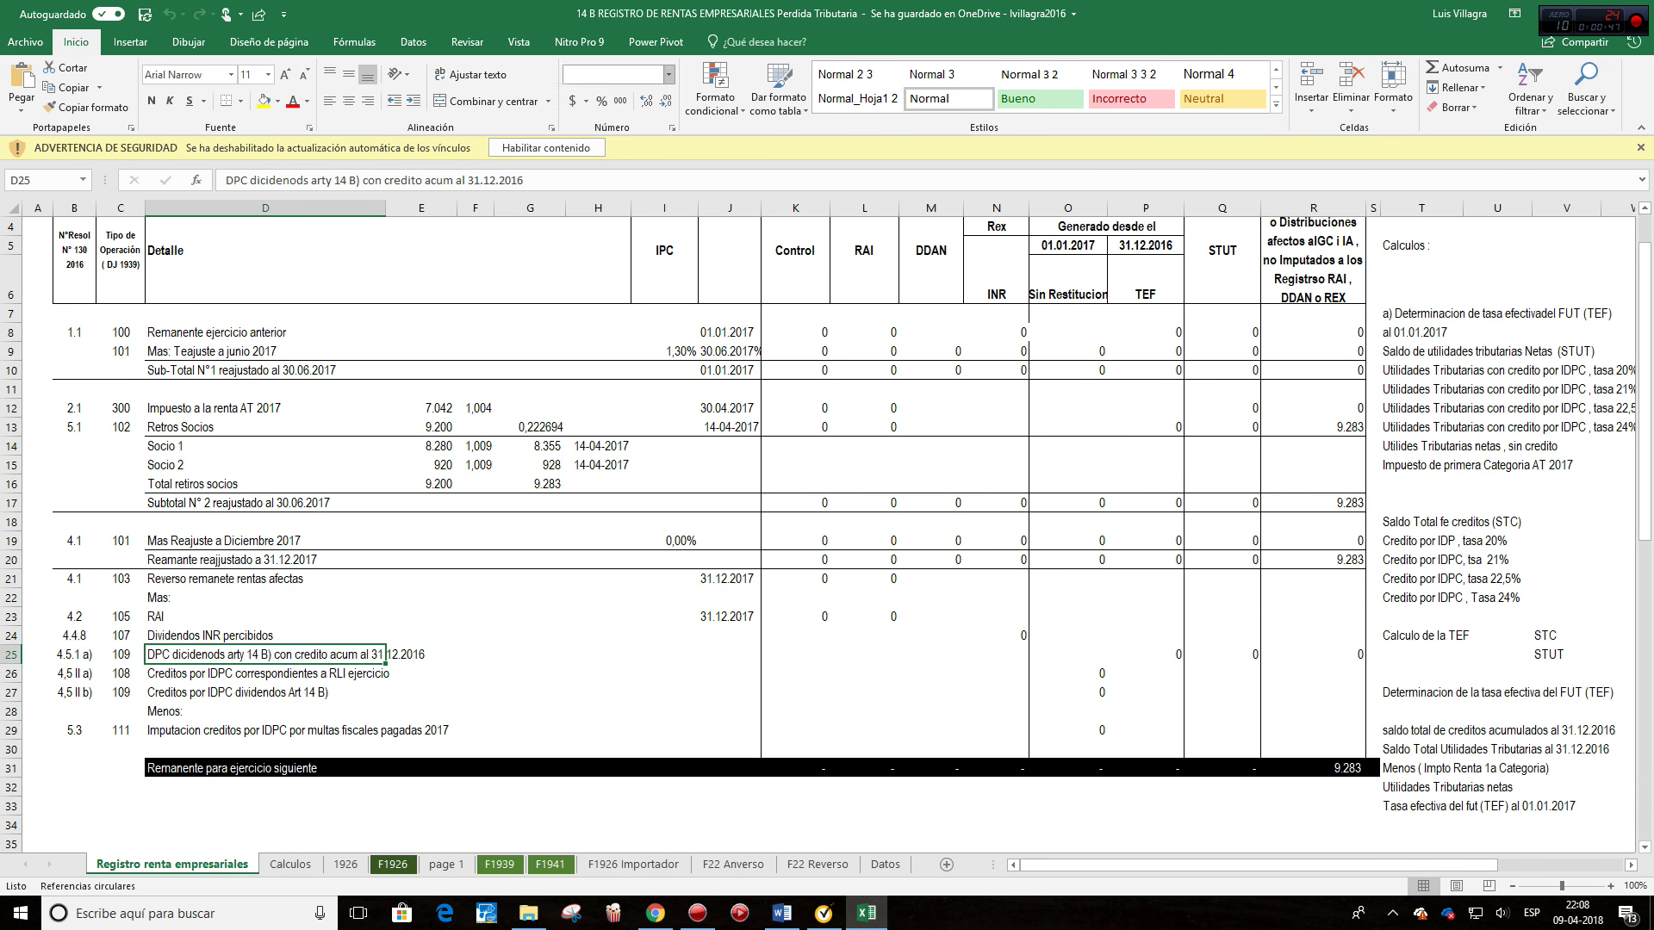
left_click(546, 148)
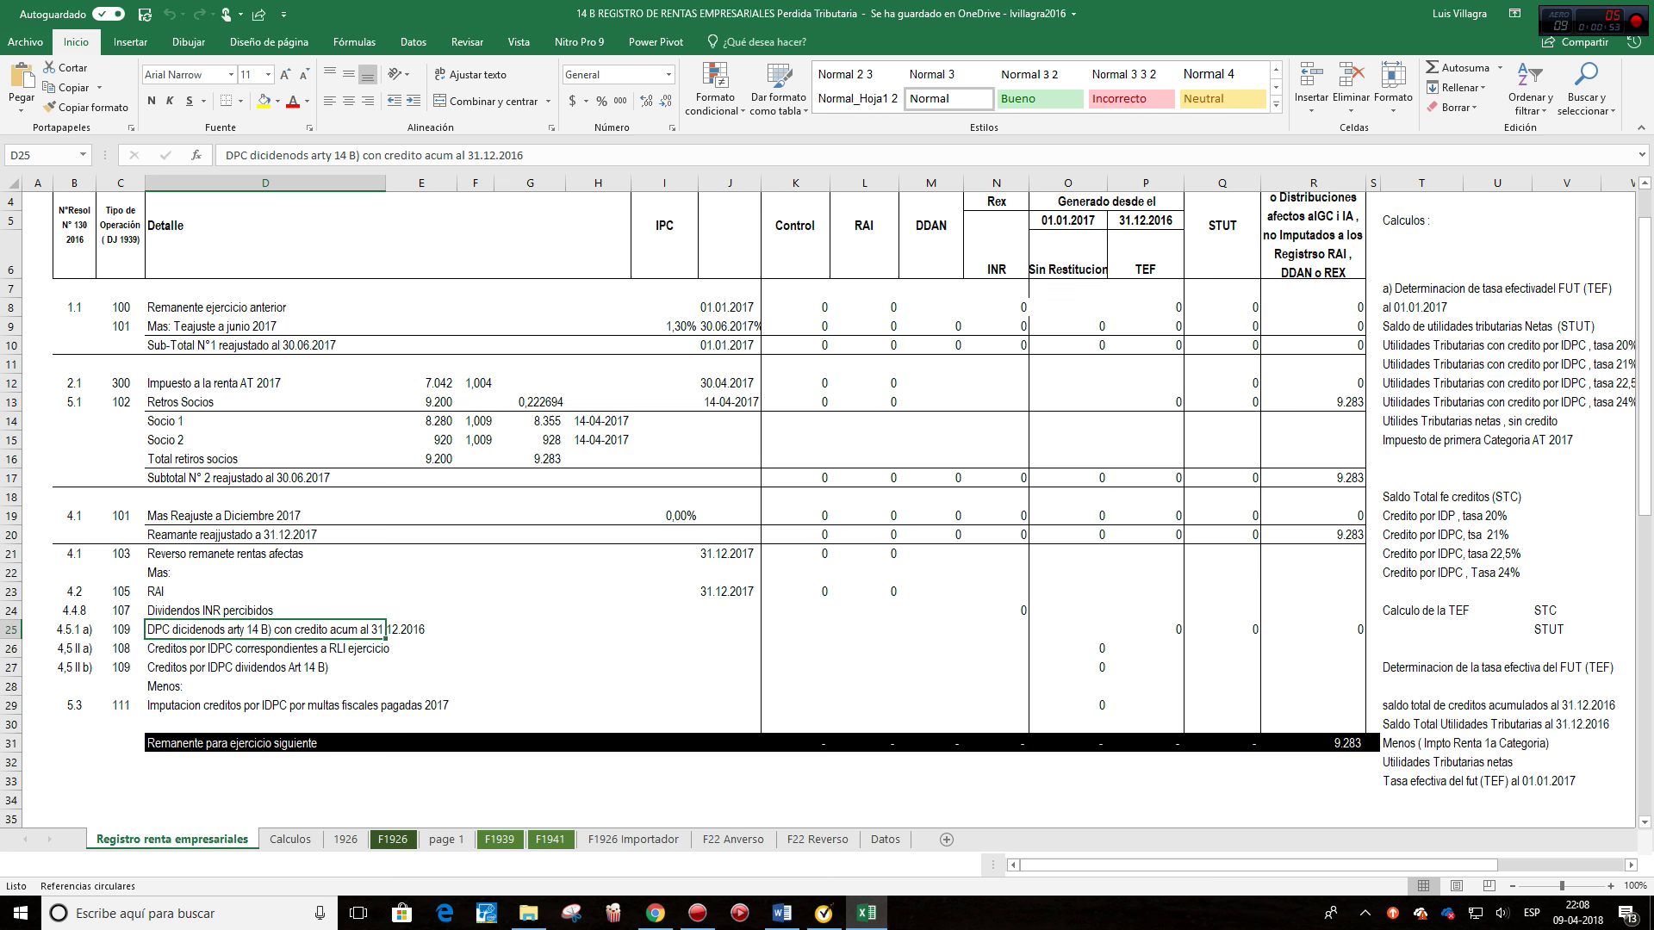
key("Return")
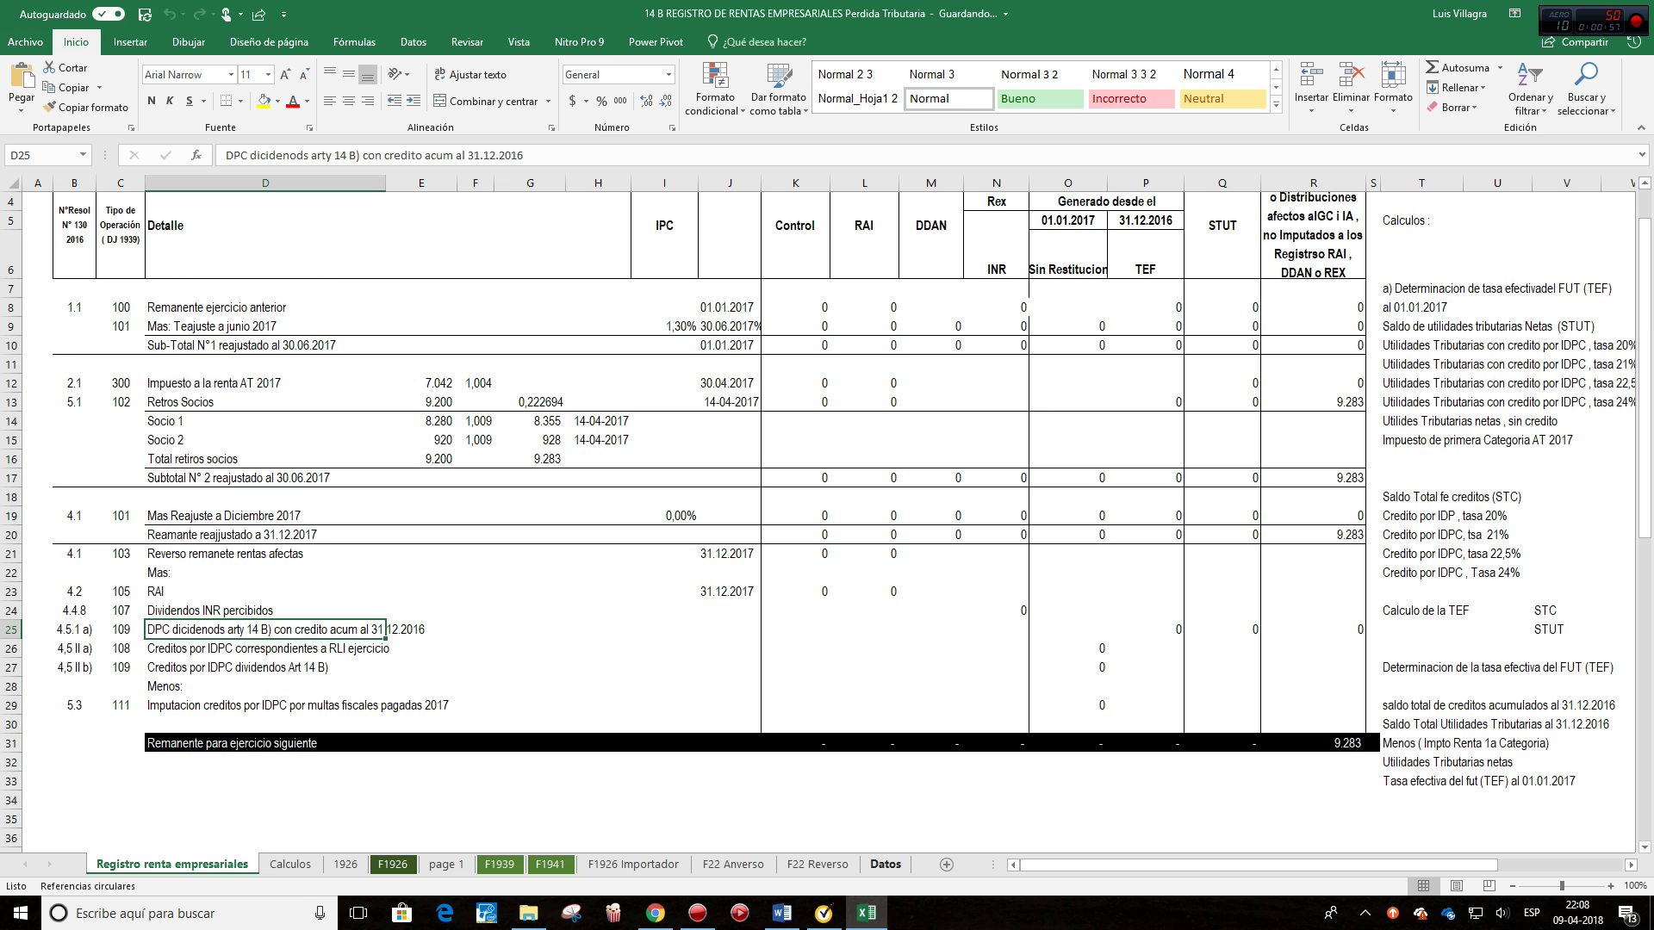
Step: Nudge the case background picture on the Datos sheet slightly upward and collapse the ribbon
left_click(884, 864)
left_click(883, 511)
left_click(452, 572)
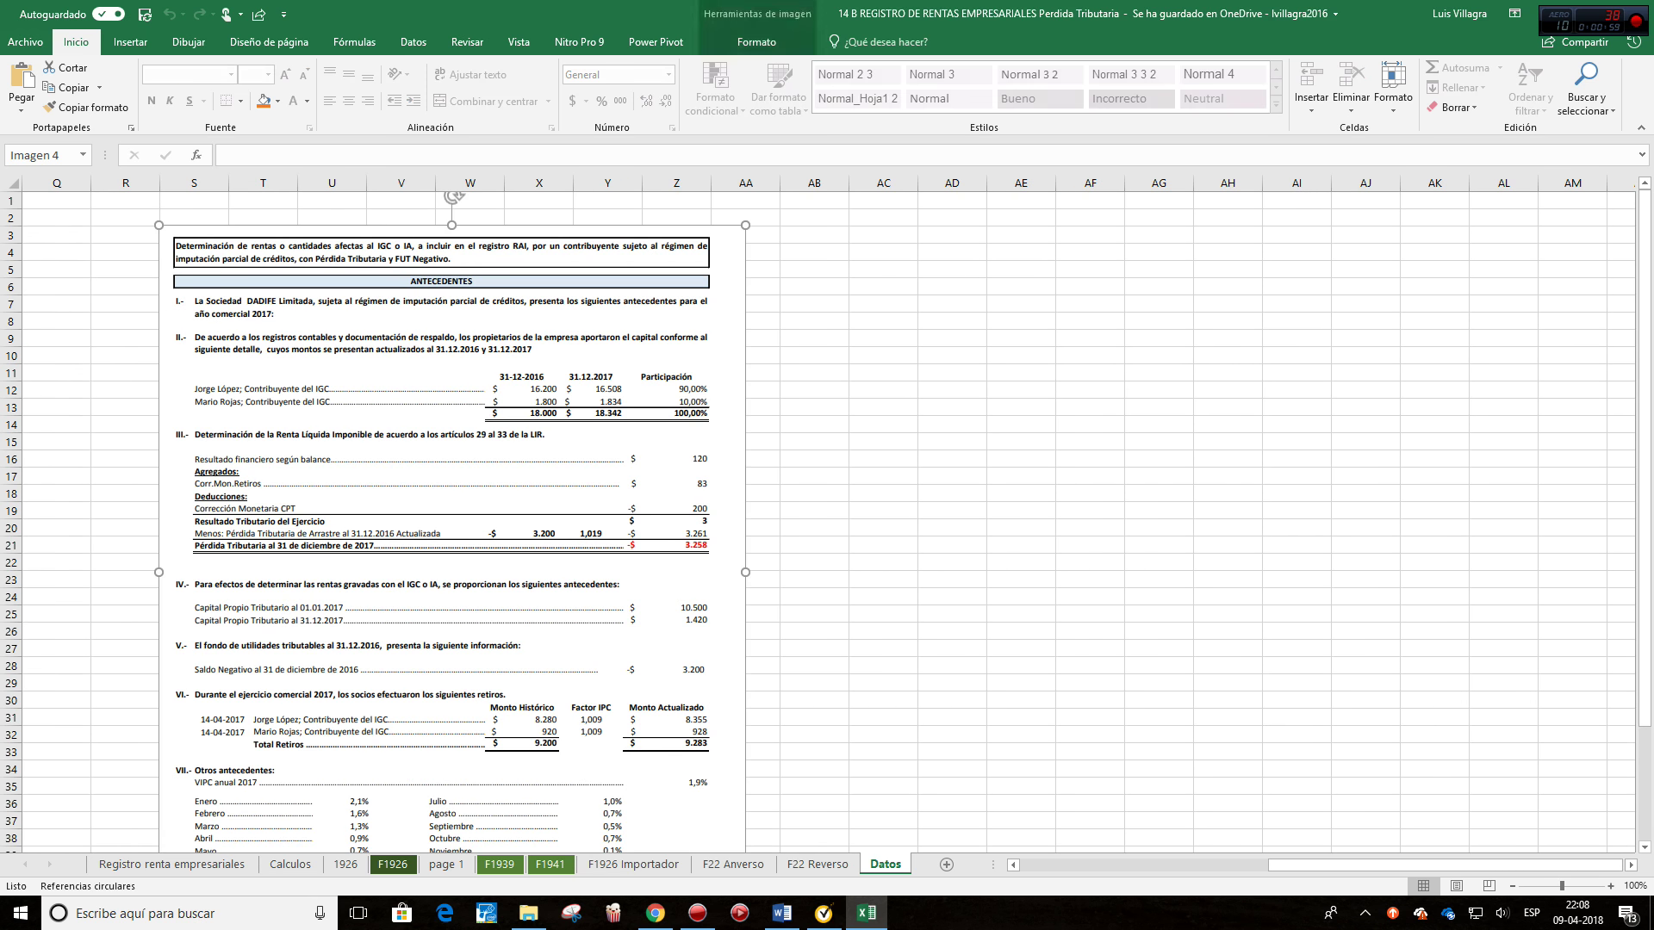
left_click_drag(452, 225, 452, 218)
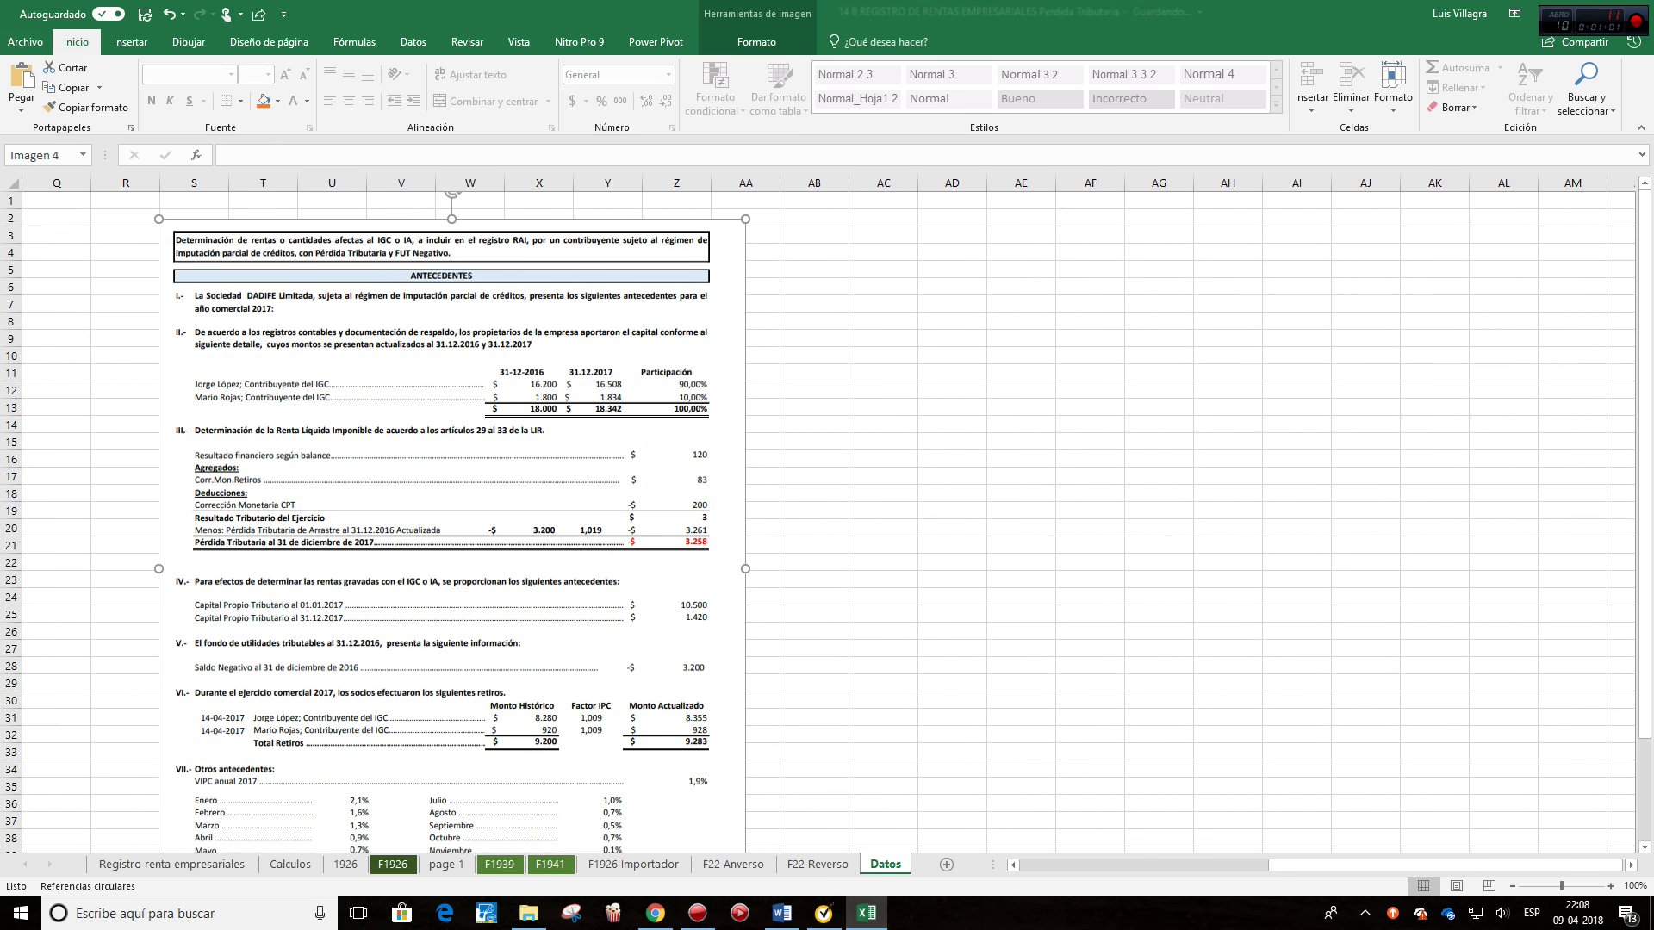
key("ctrl+F1")
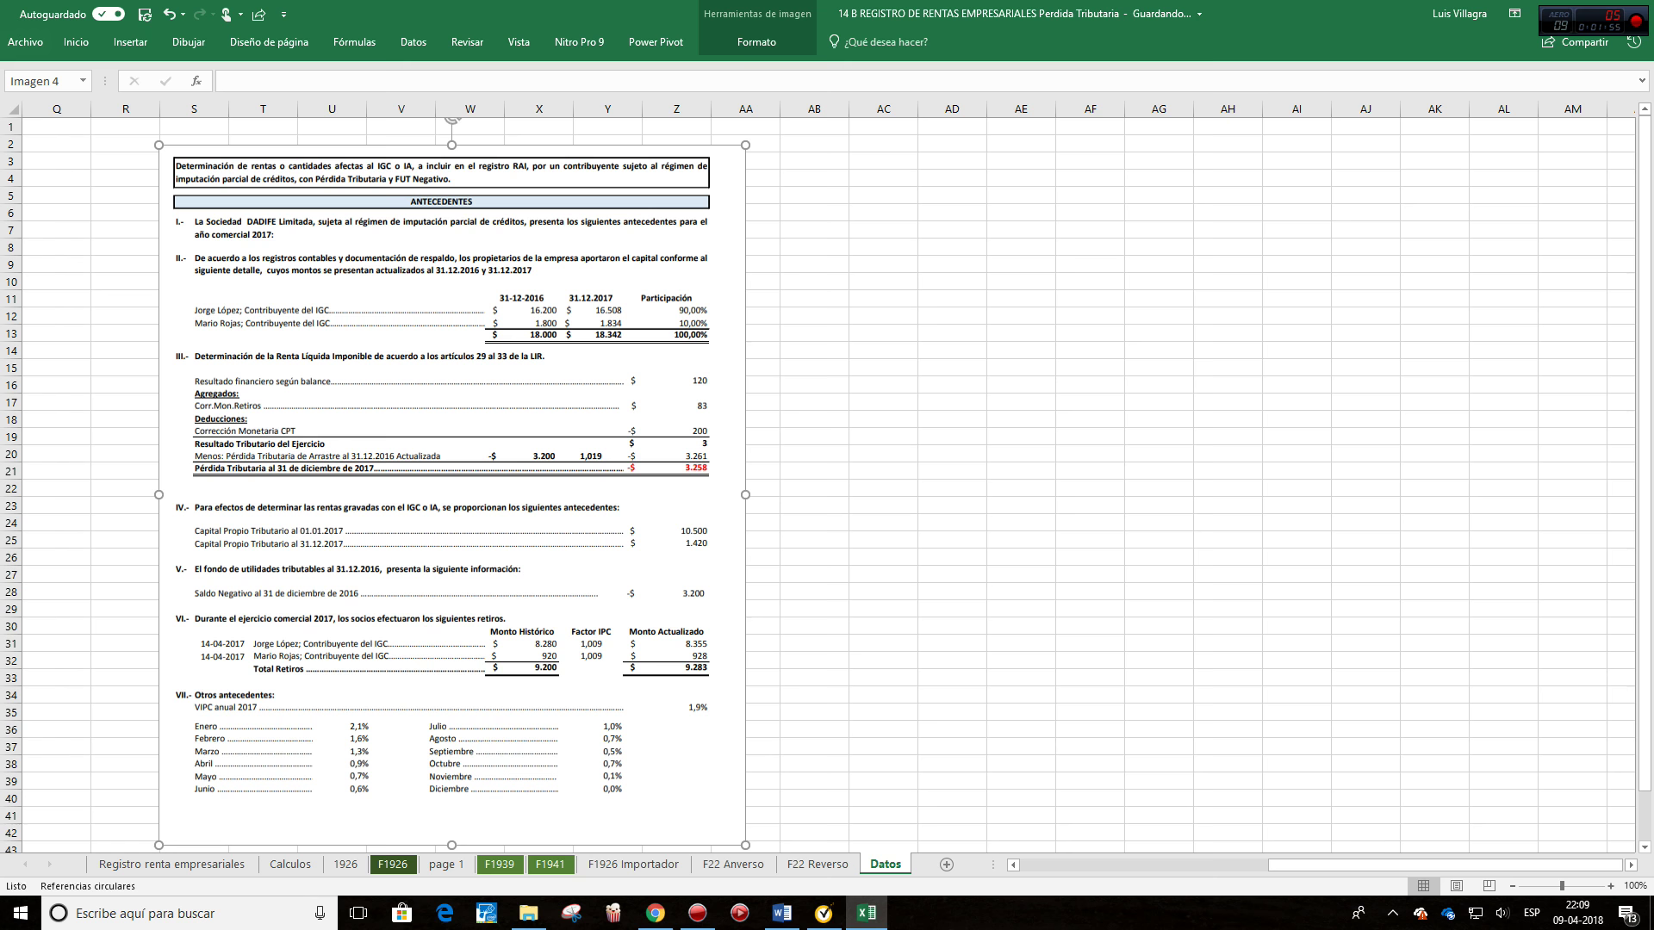
Step: Move the case background picture about one column to the left and deselect it
scroll(819, 482, "down", 1)
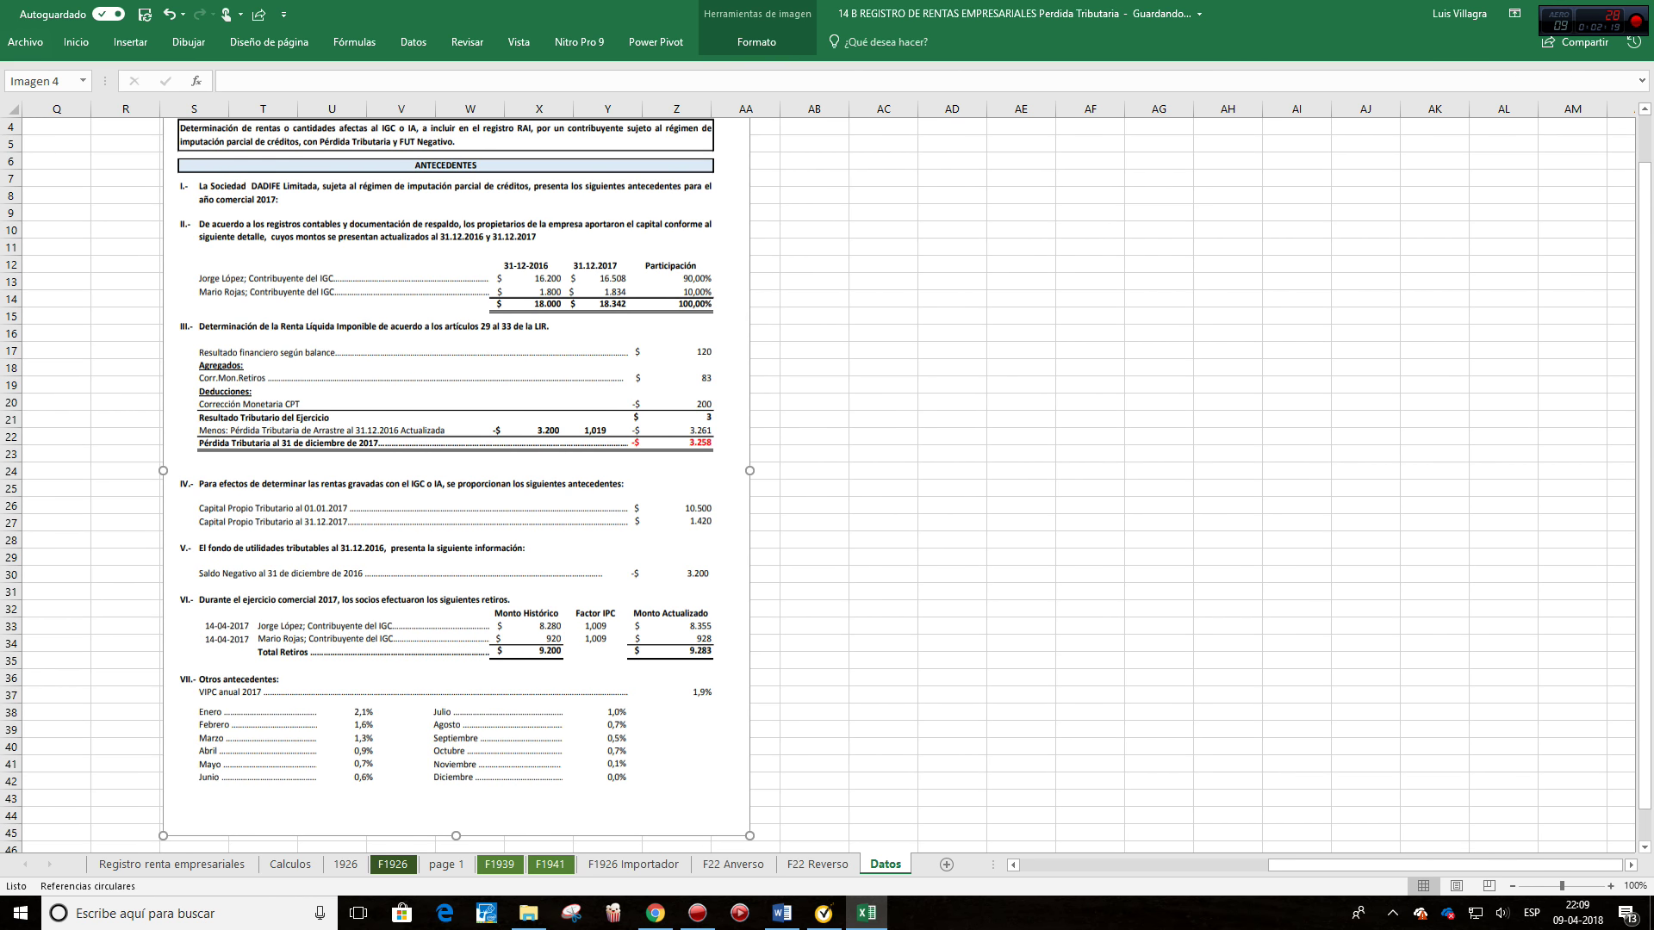
left_click_drag(412, 476, 385, 475)
left_click(745, 315)
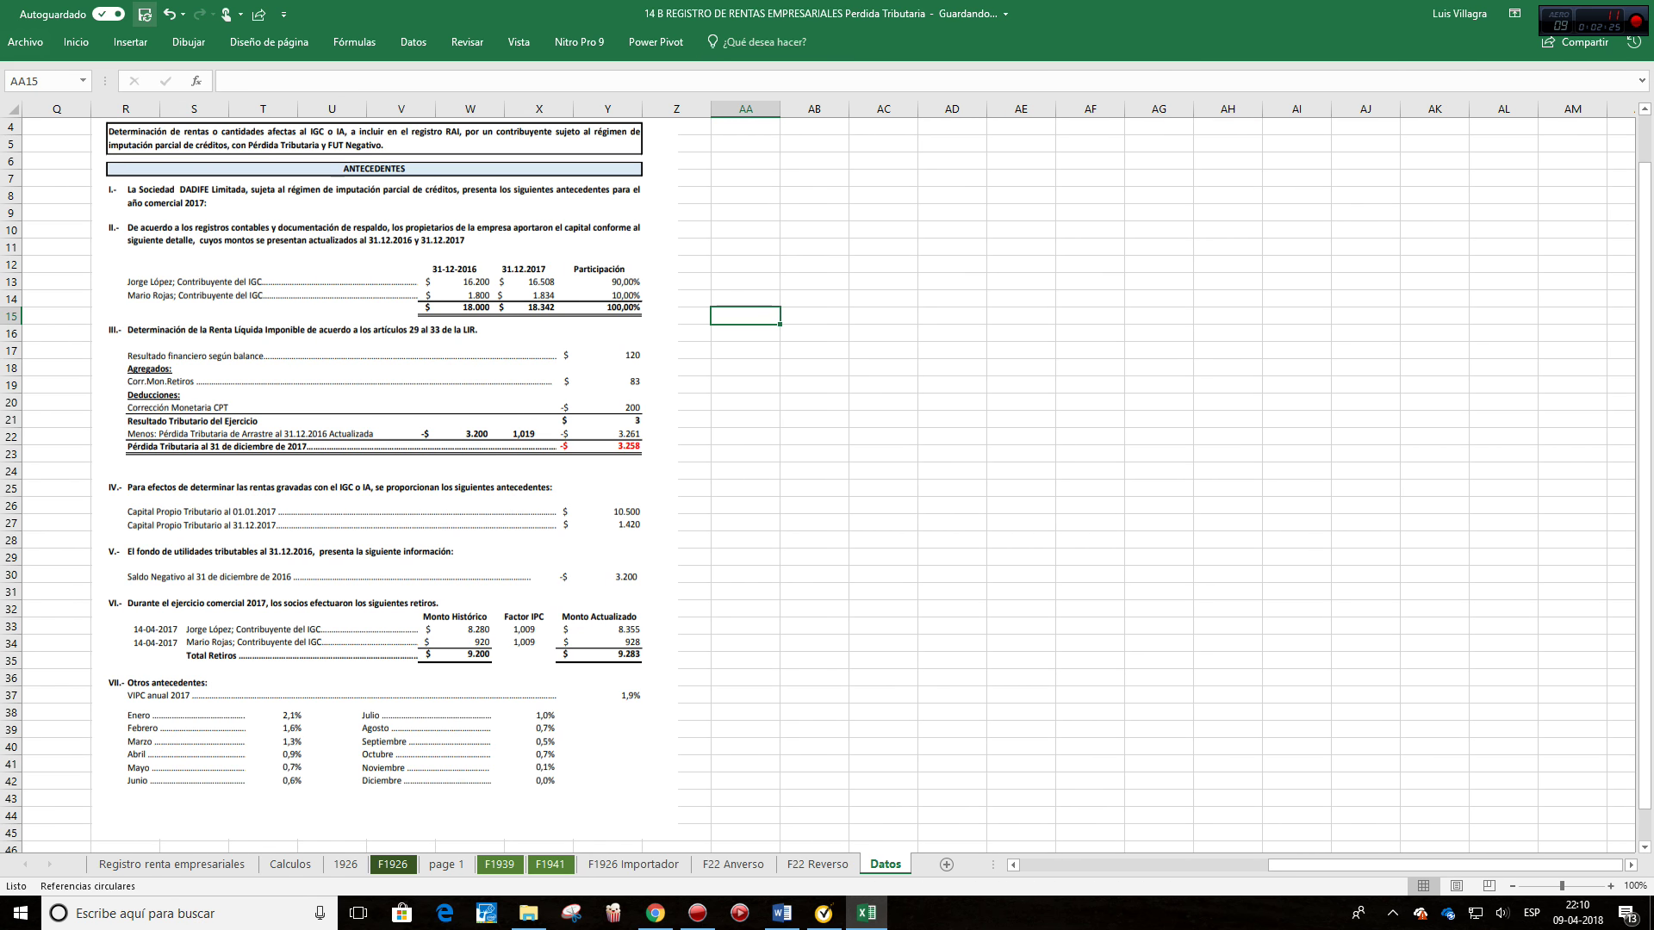
Step: Check the opening balance date and June 2017 IPC adjustment on the Registro renta empresariales sheet against the Datos sheet
left_click(171, 864)
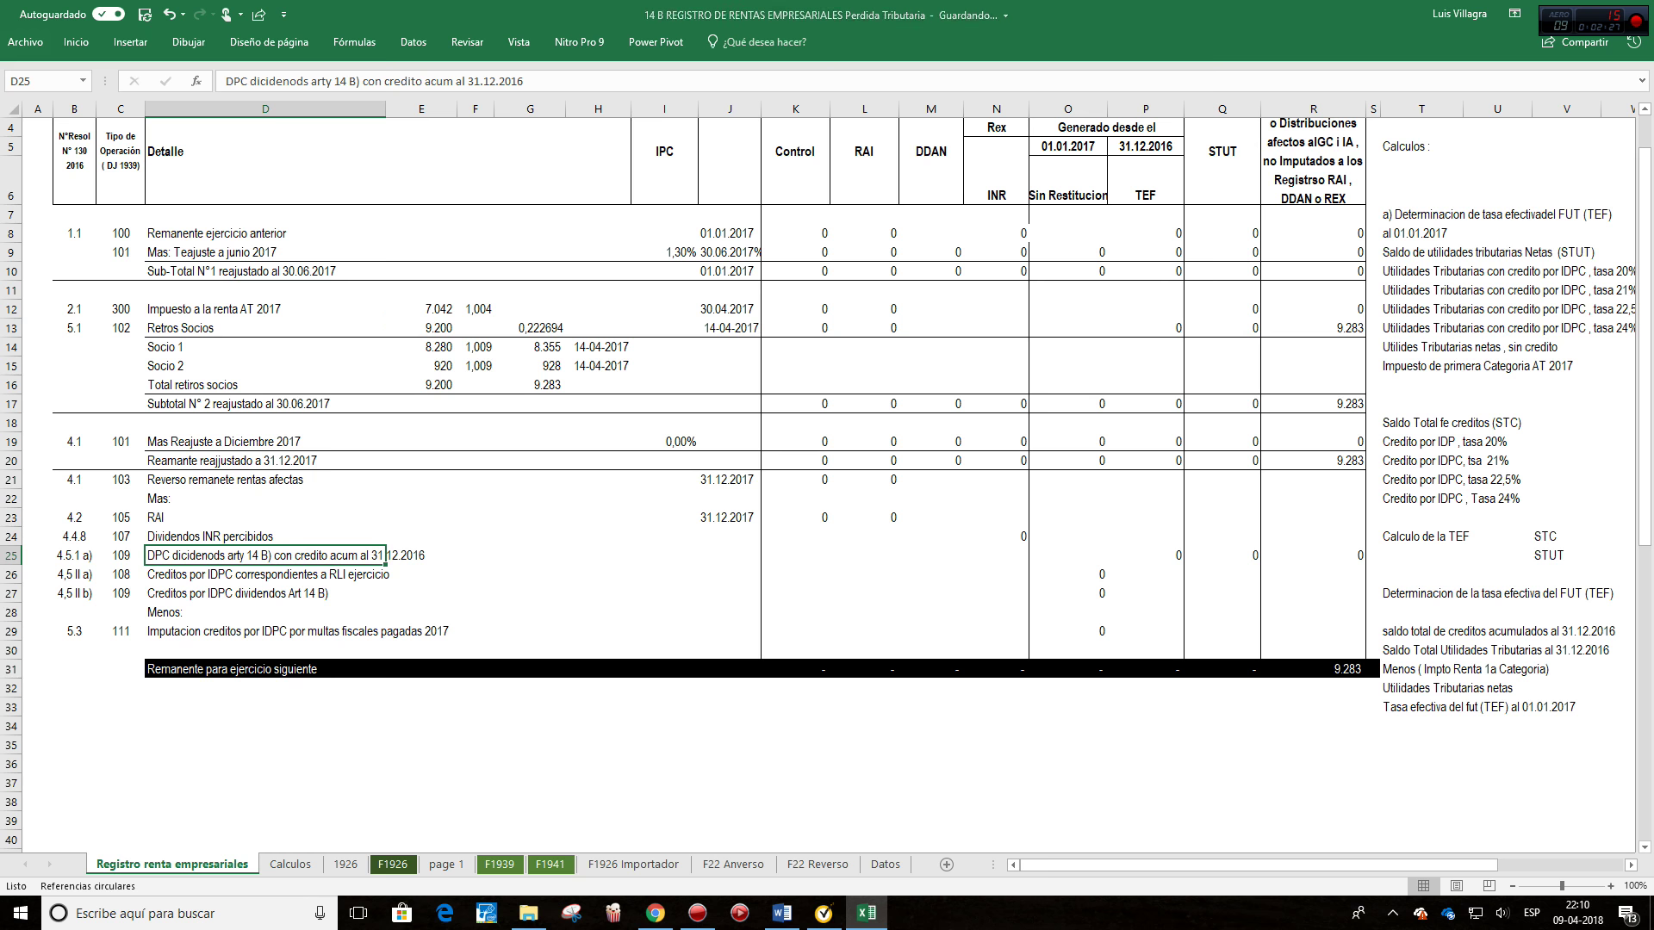
scroll(827, 482, "up", 1)
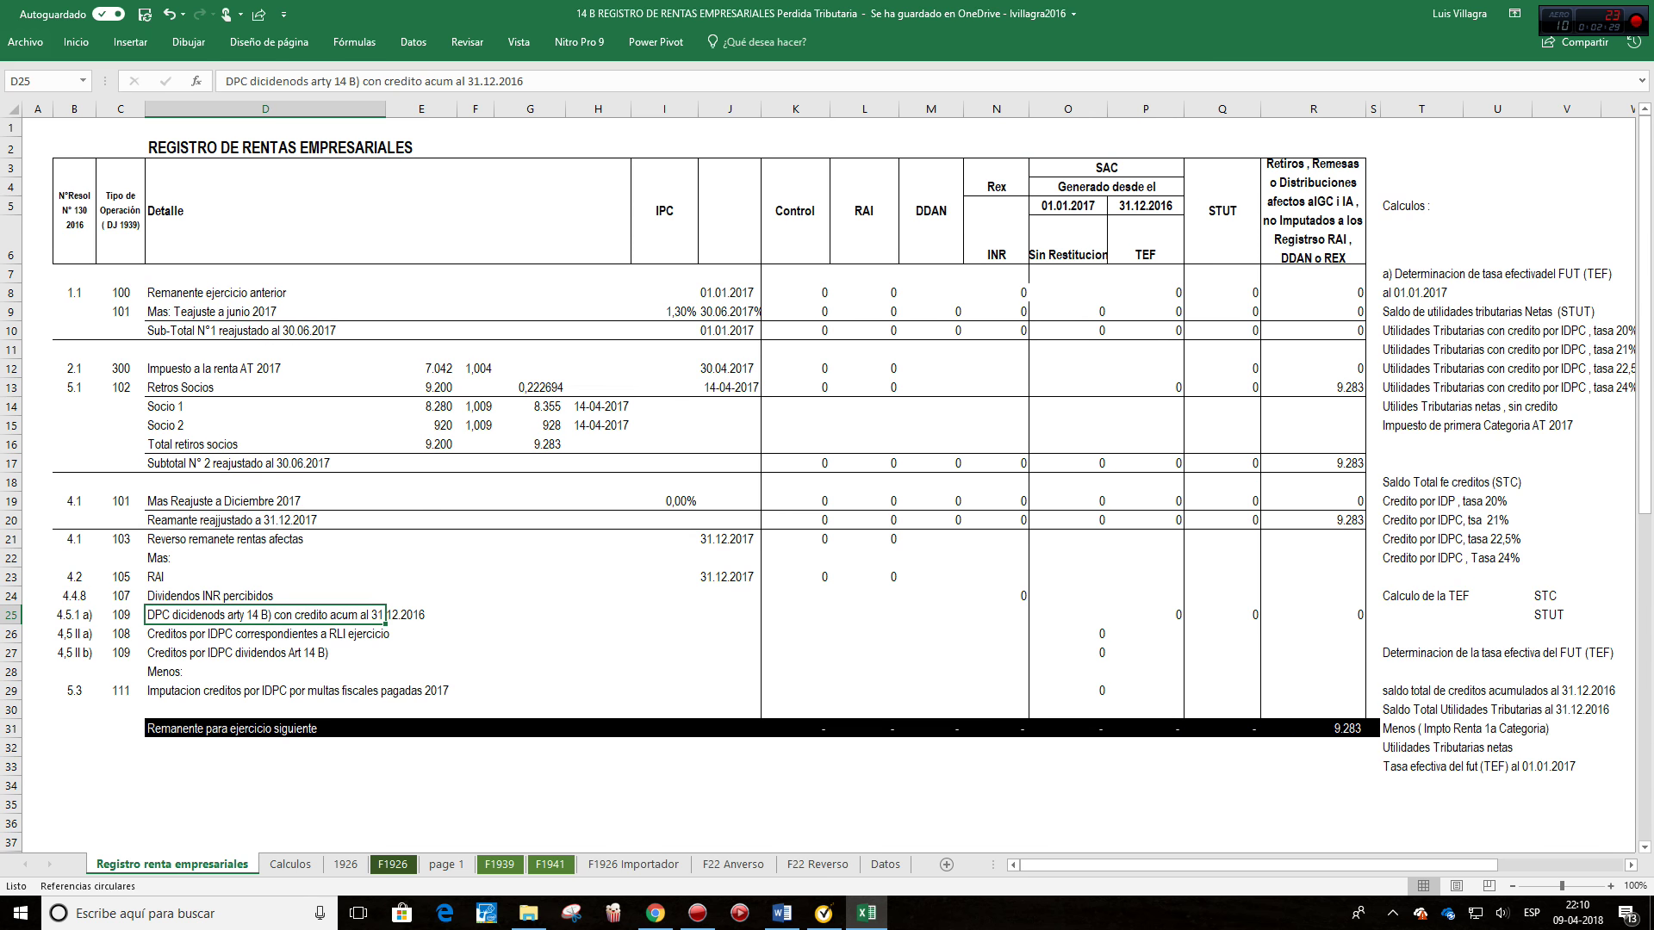
left_click(729, 292)
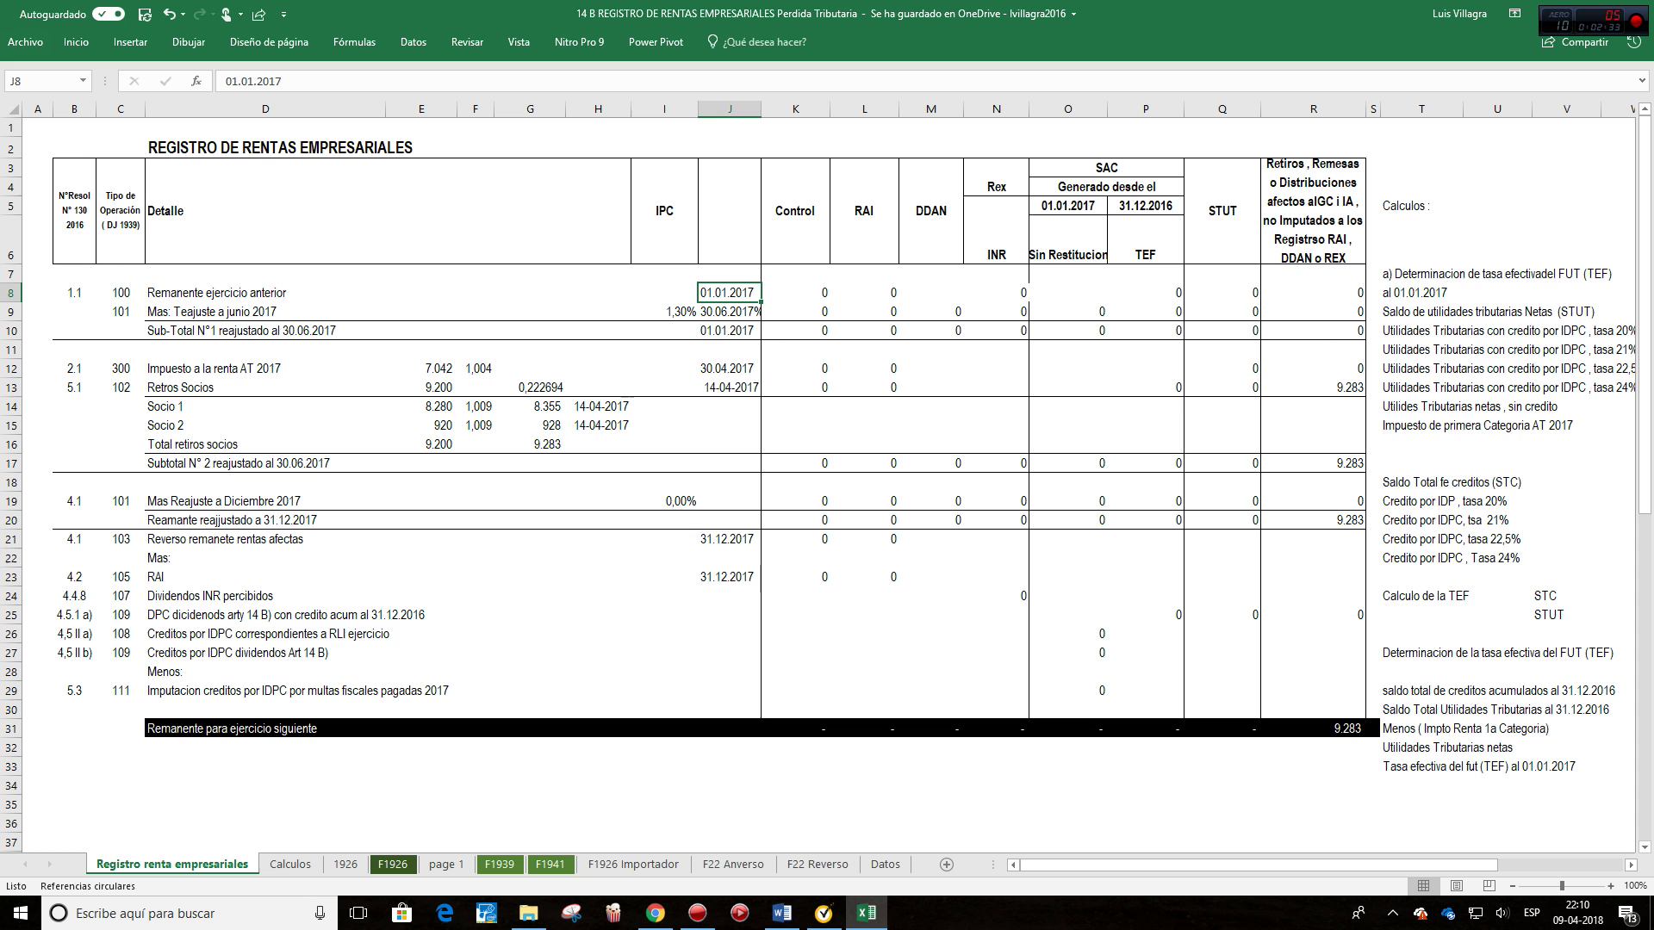
left_click(664, 311)
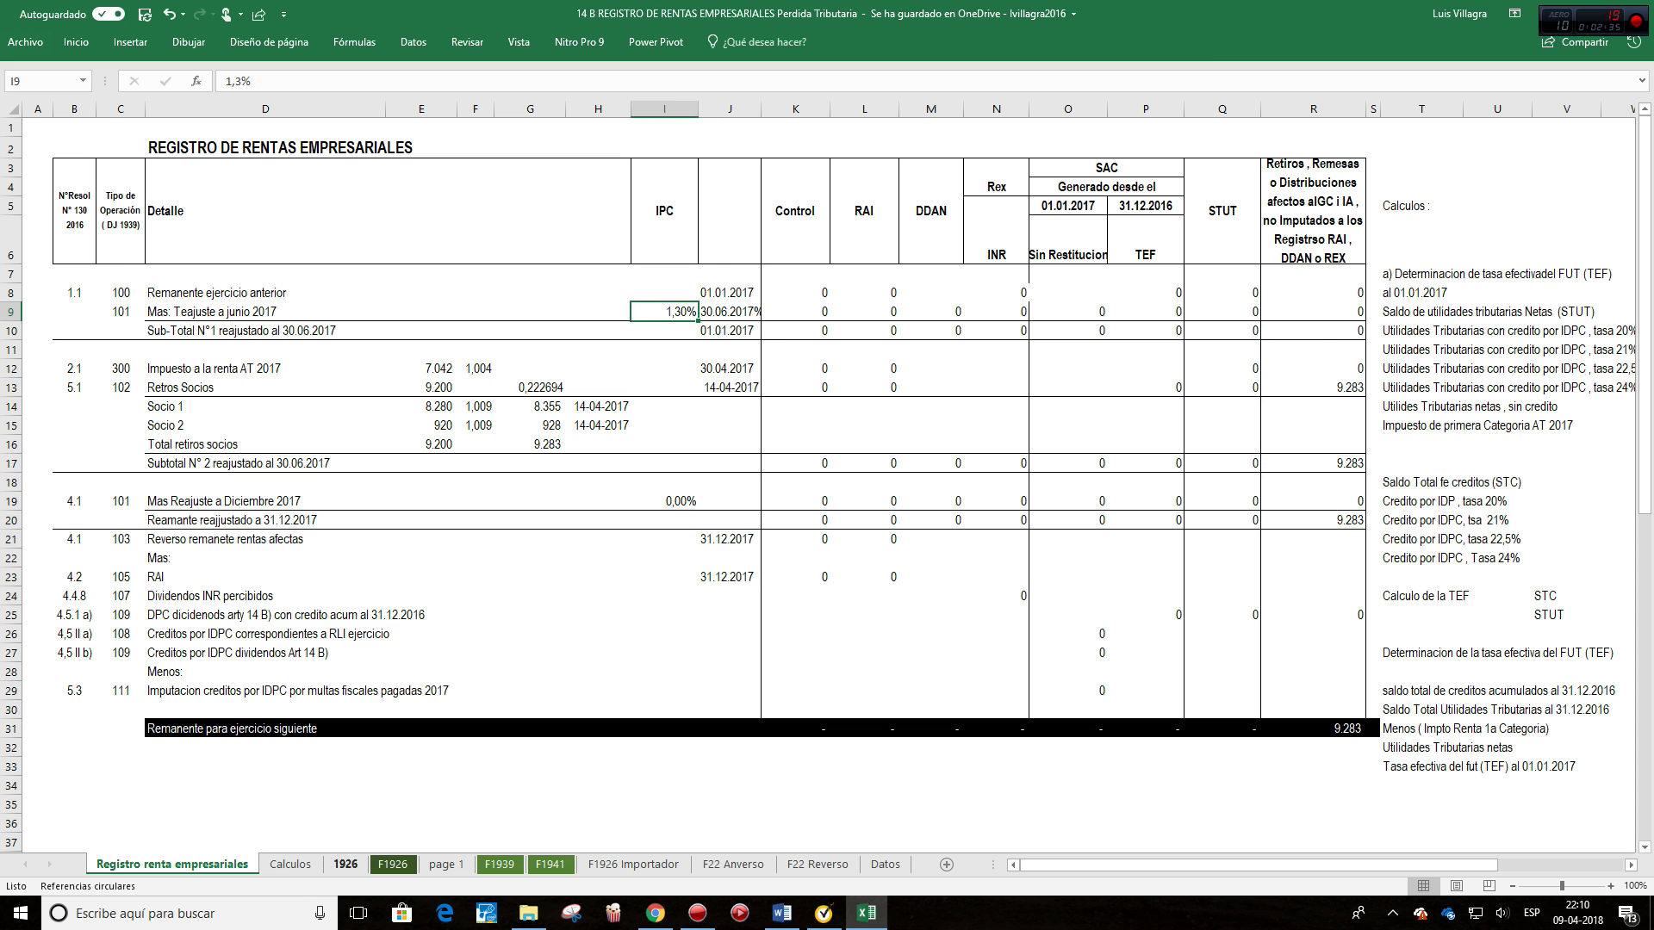
left_click(885, 864)
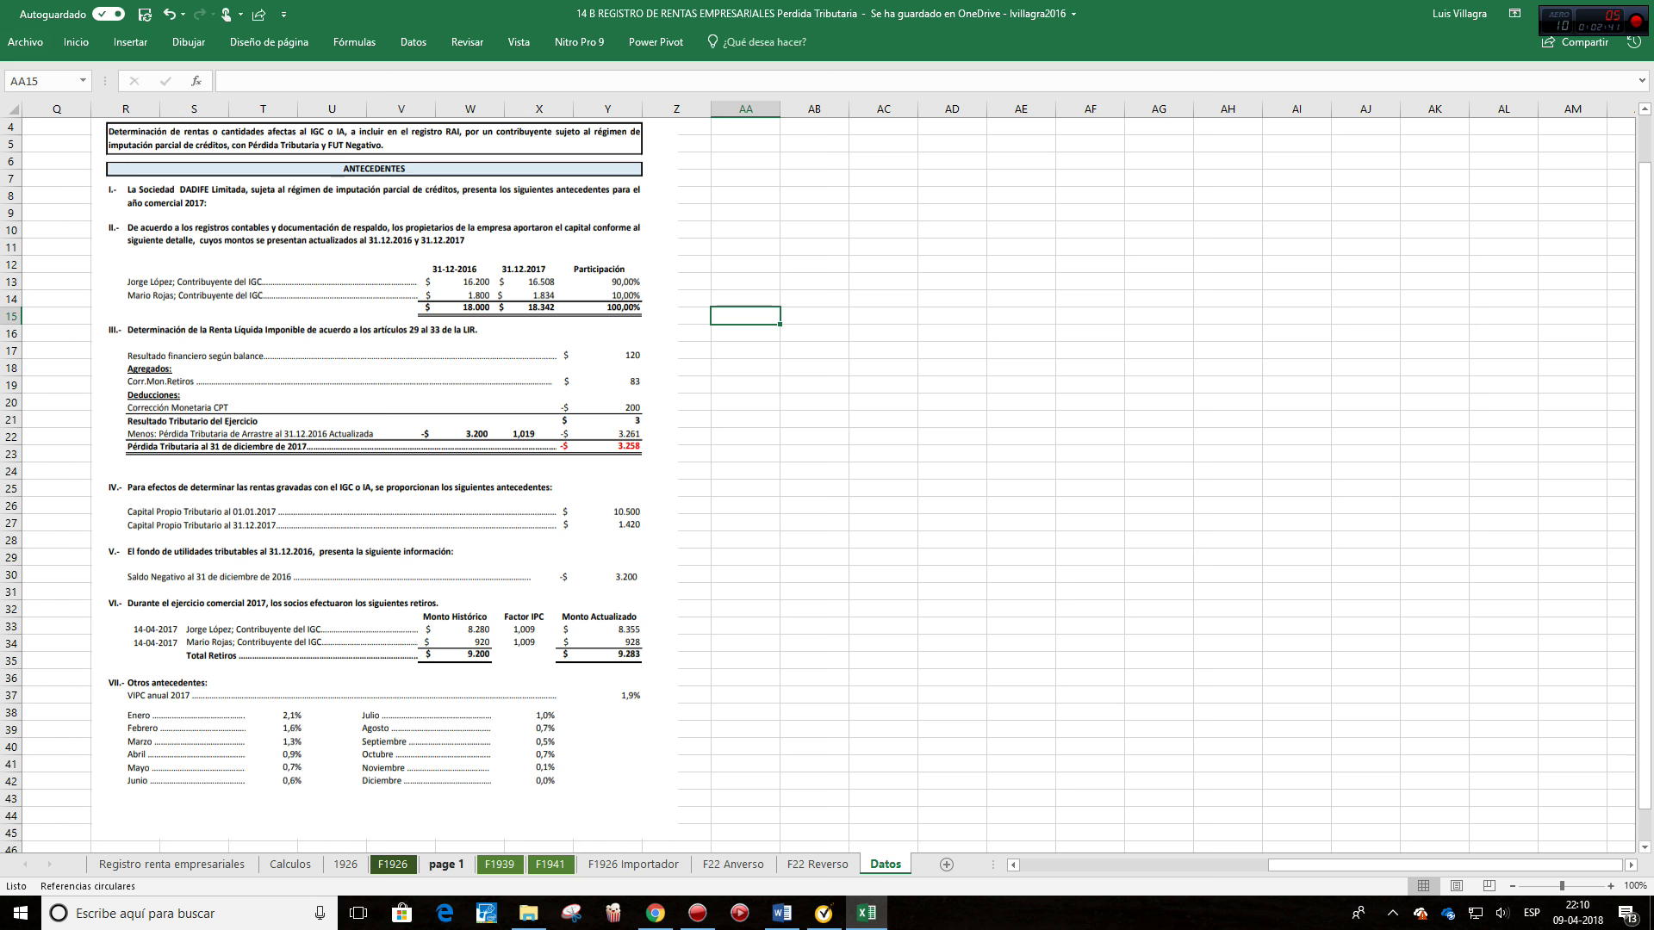
left_click(171, 864)
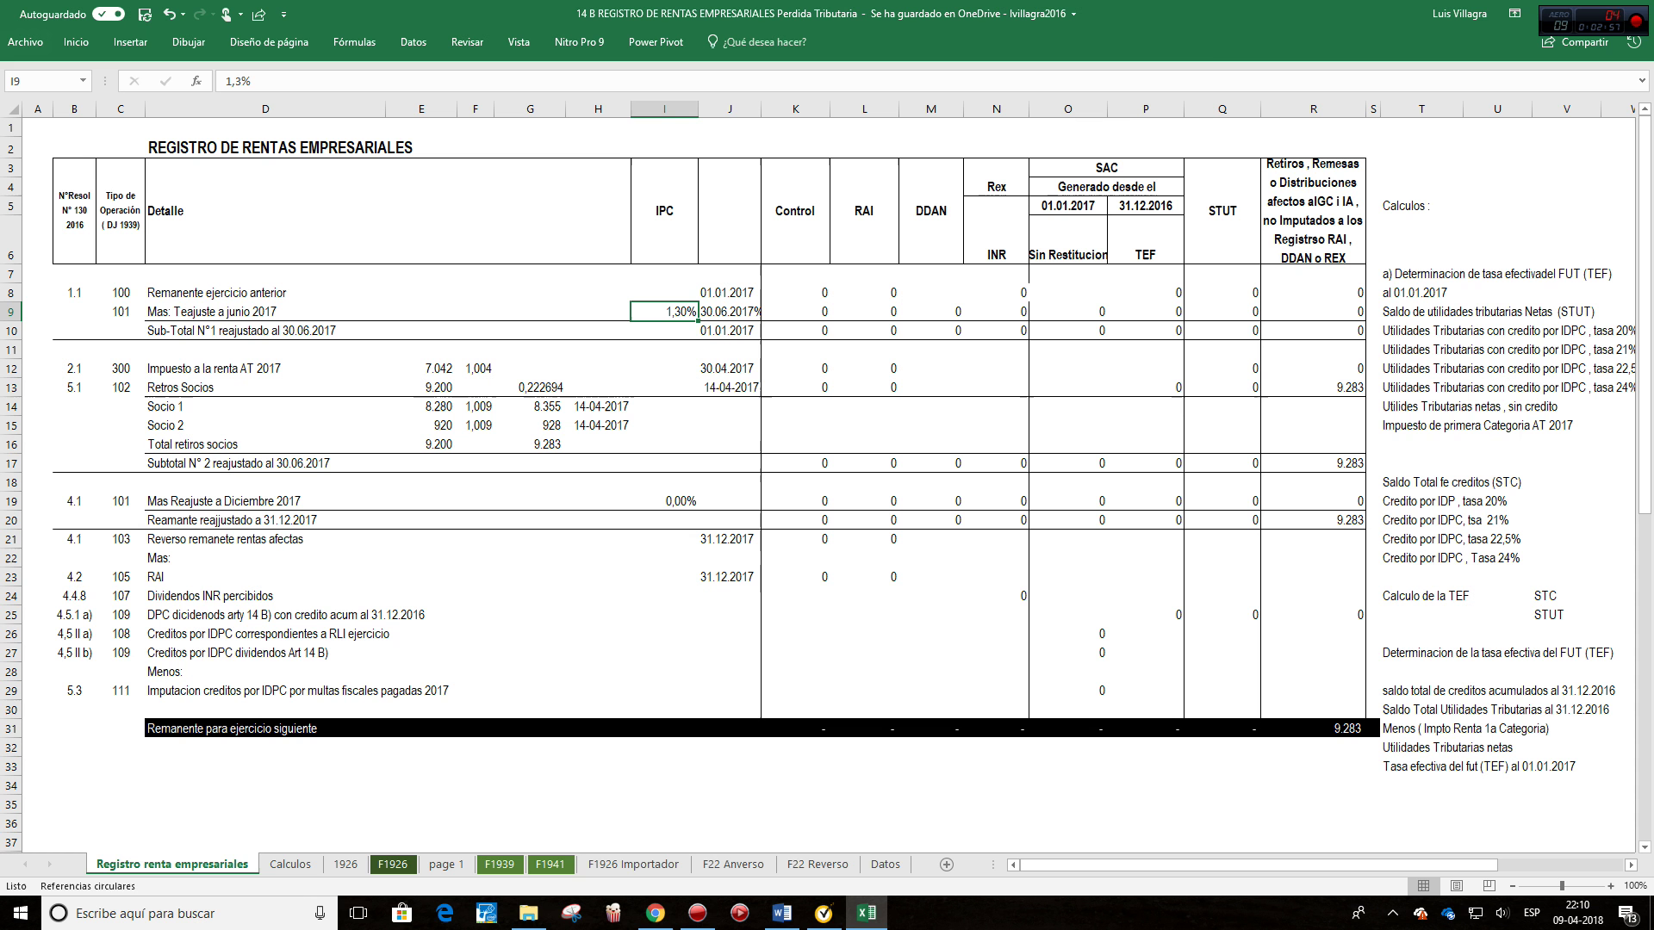
Step: Set the Impuesto a la renta AT 2017 amount in E12 to 0 and its factor in F12 to 1
left_click(422, 368)
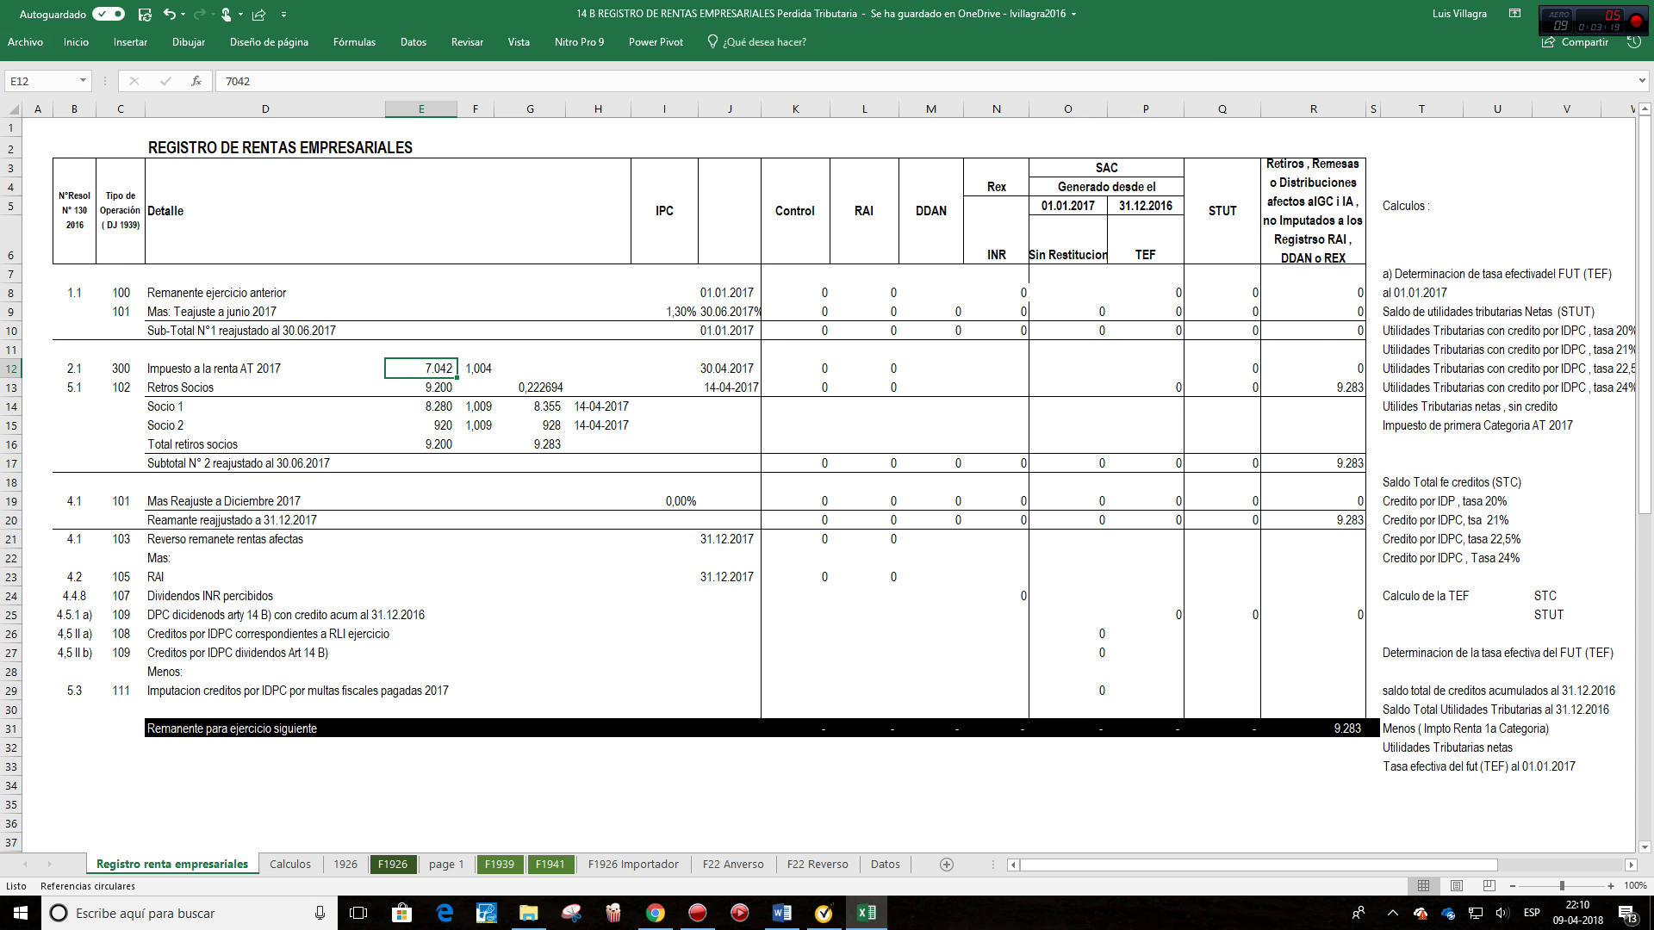
type("0")
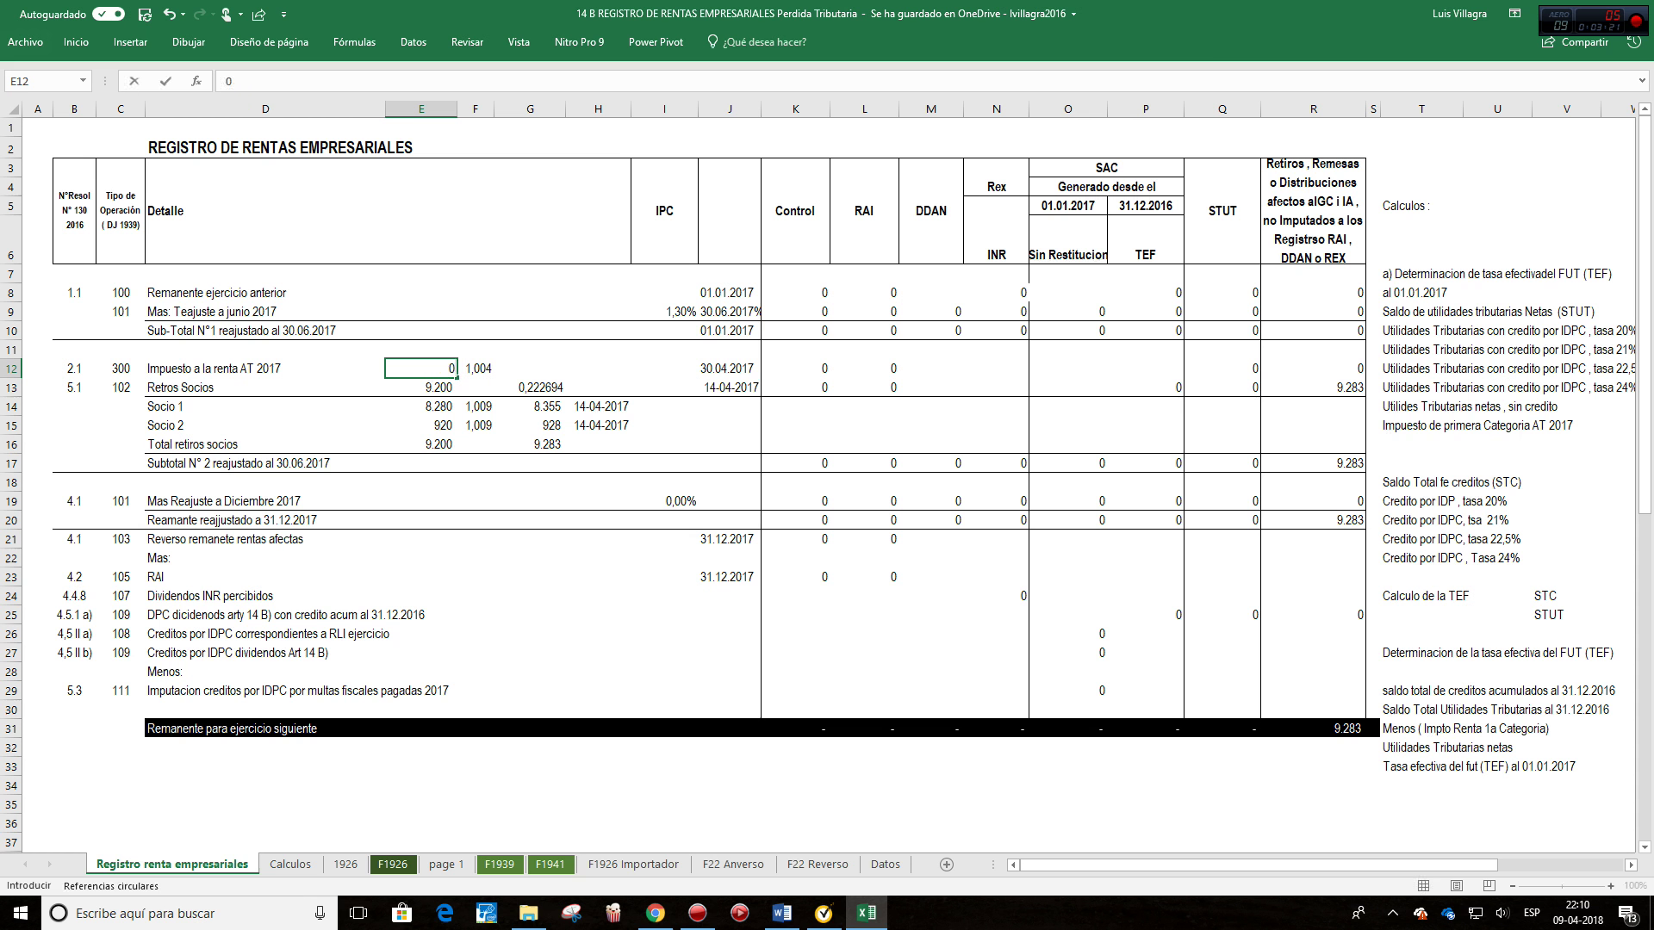
key("Tab")
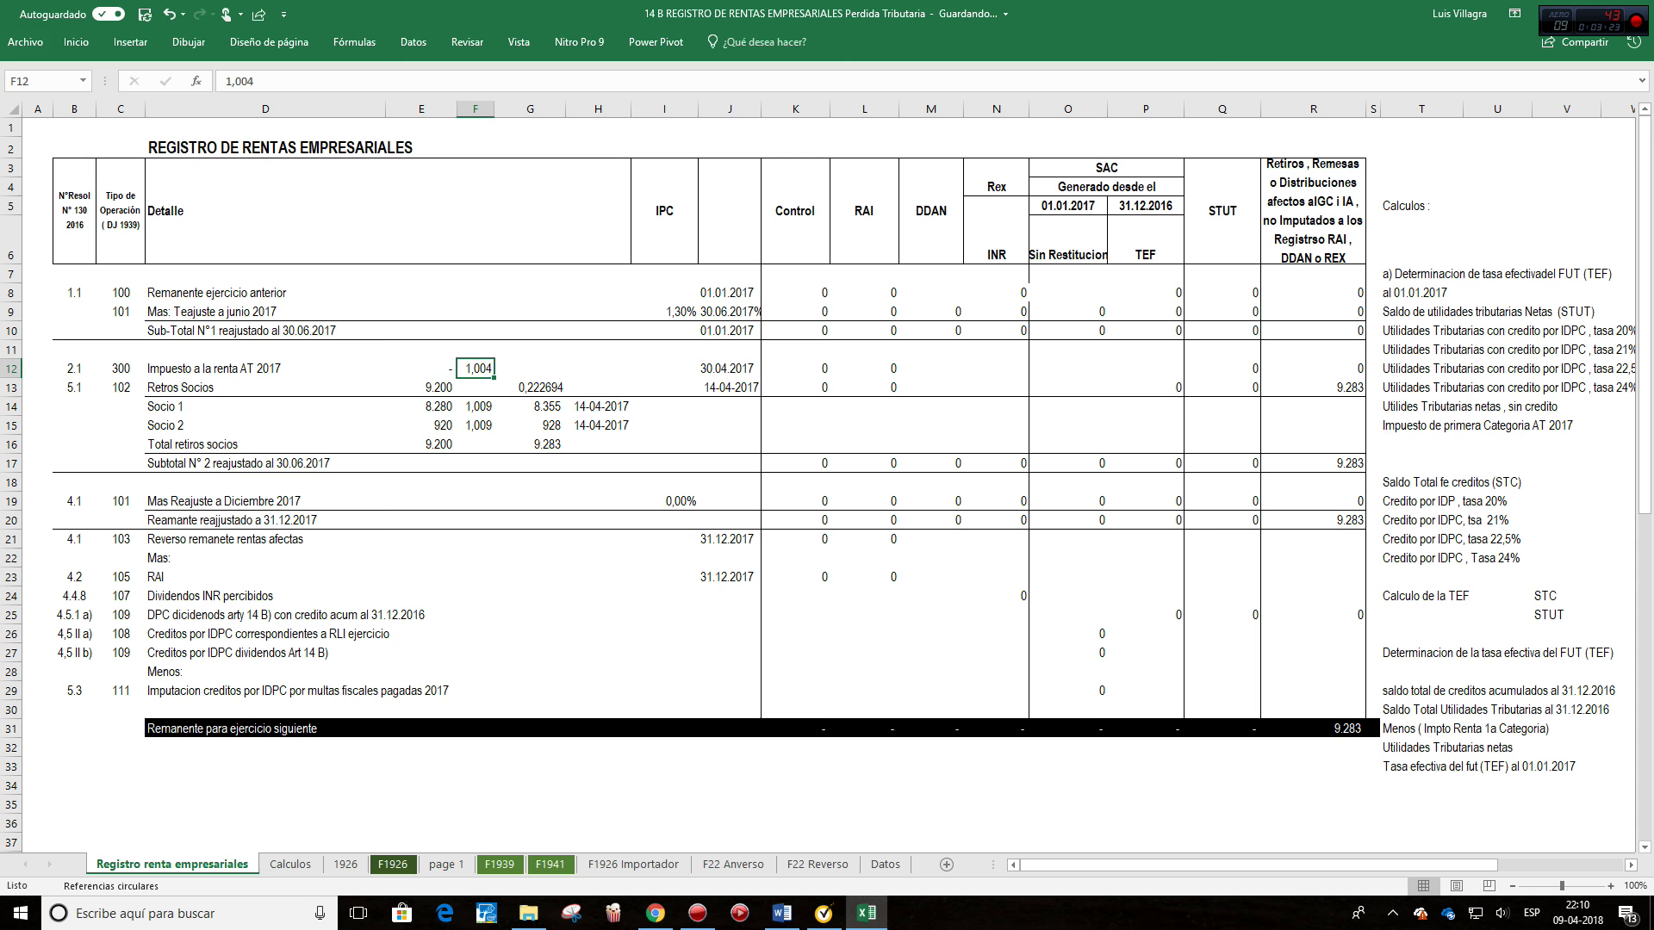
key("Page_Down")
key("Page_Up")
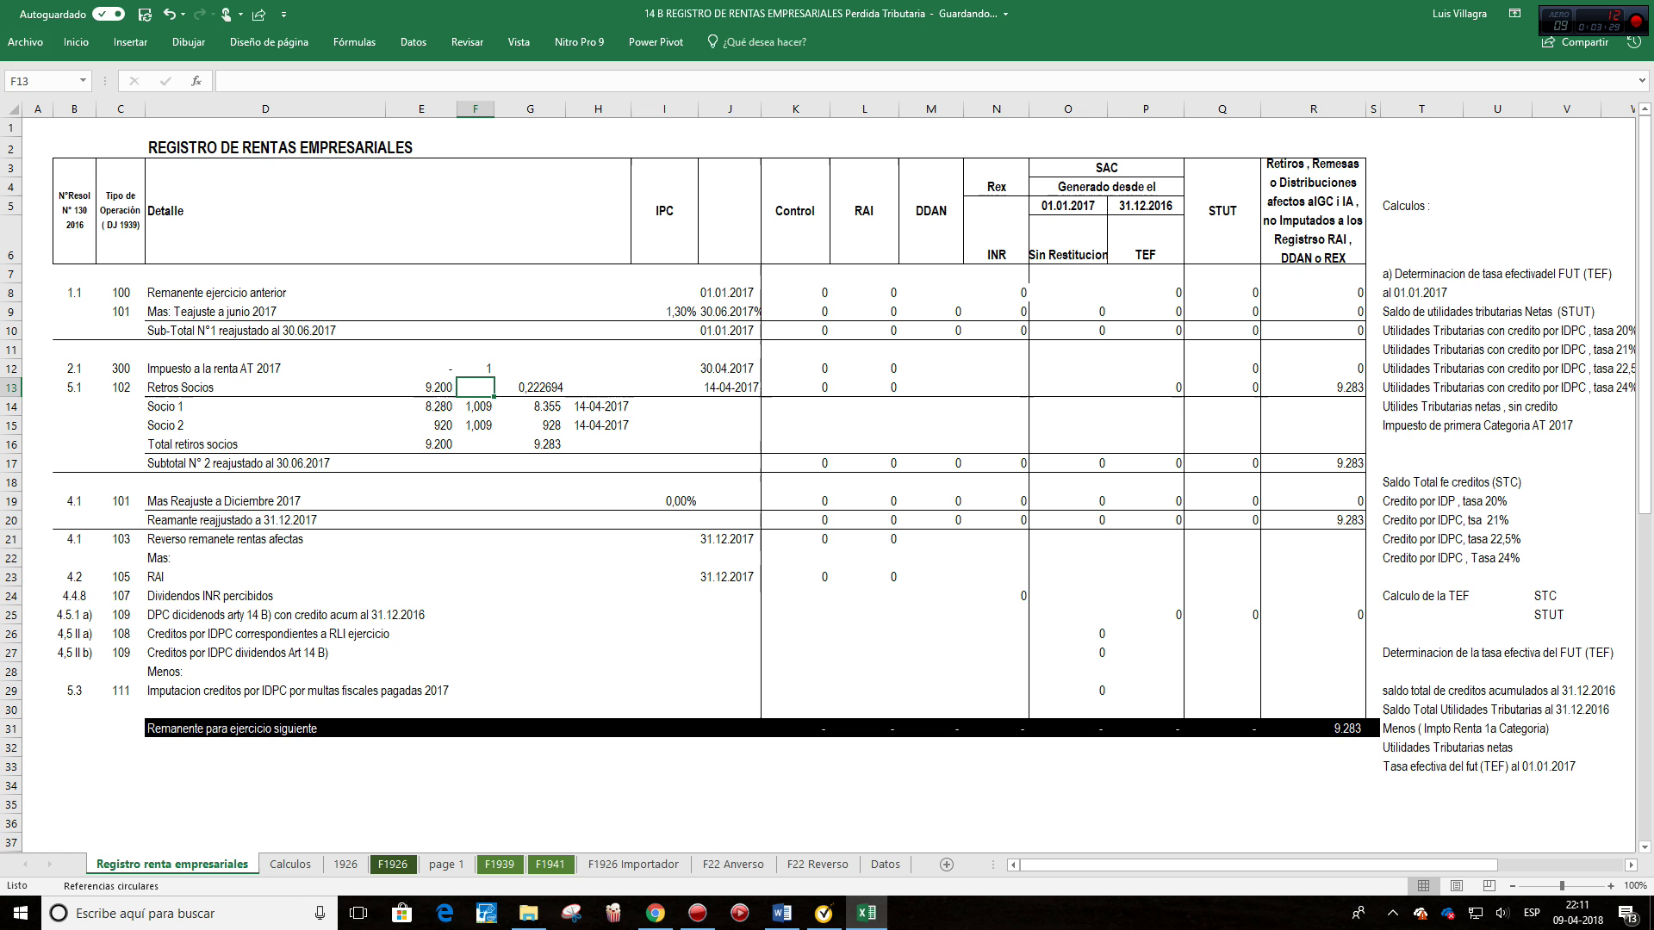
Step: Set cell G13 in the Retros Socios row to 0
left_click(265, 386)
left_click(529, 387)
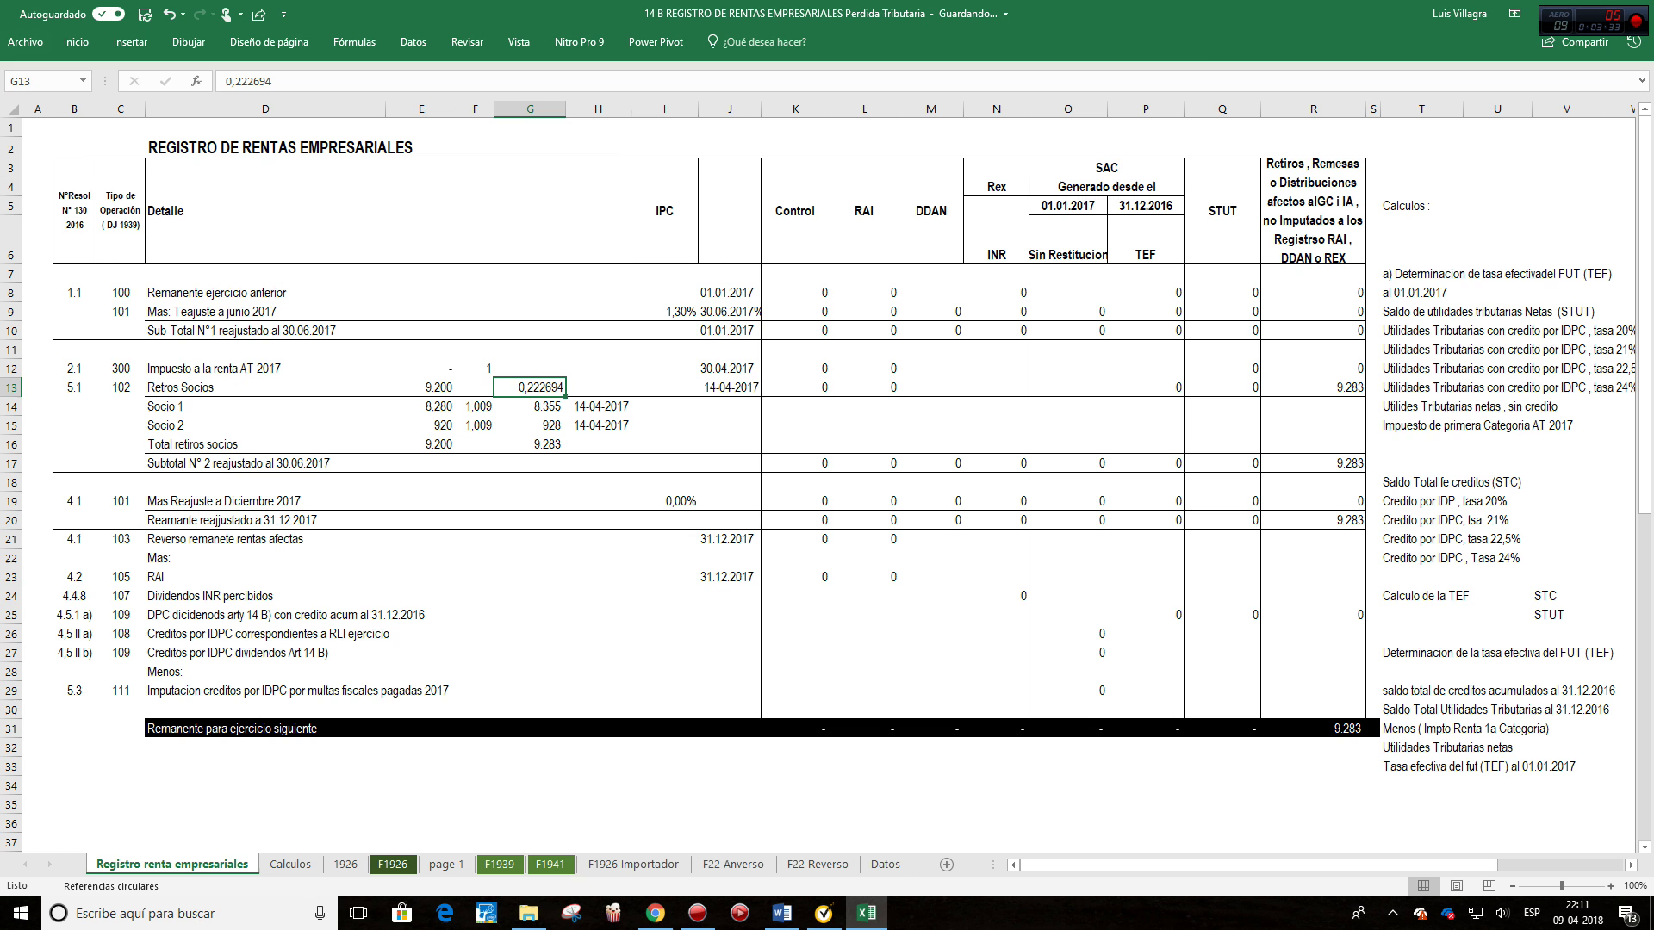
type("0")
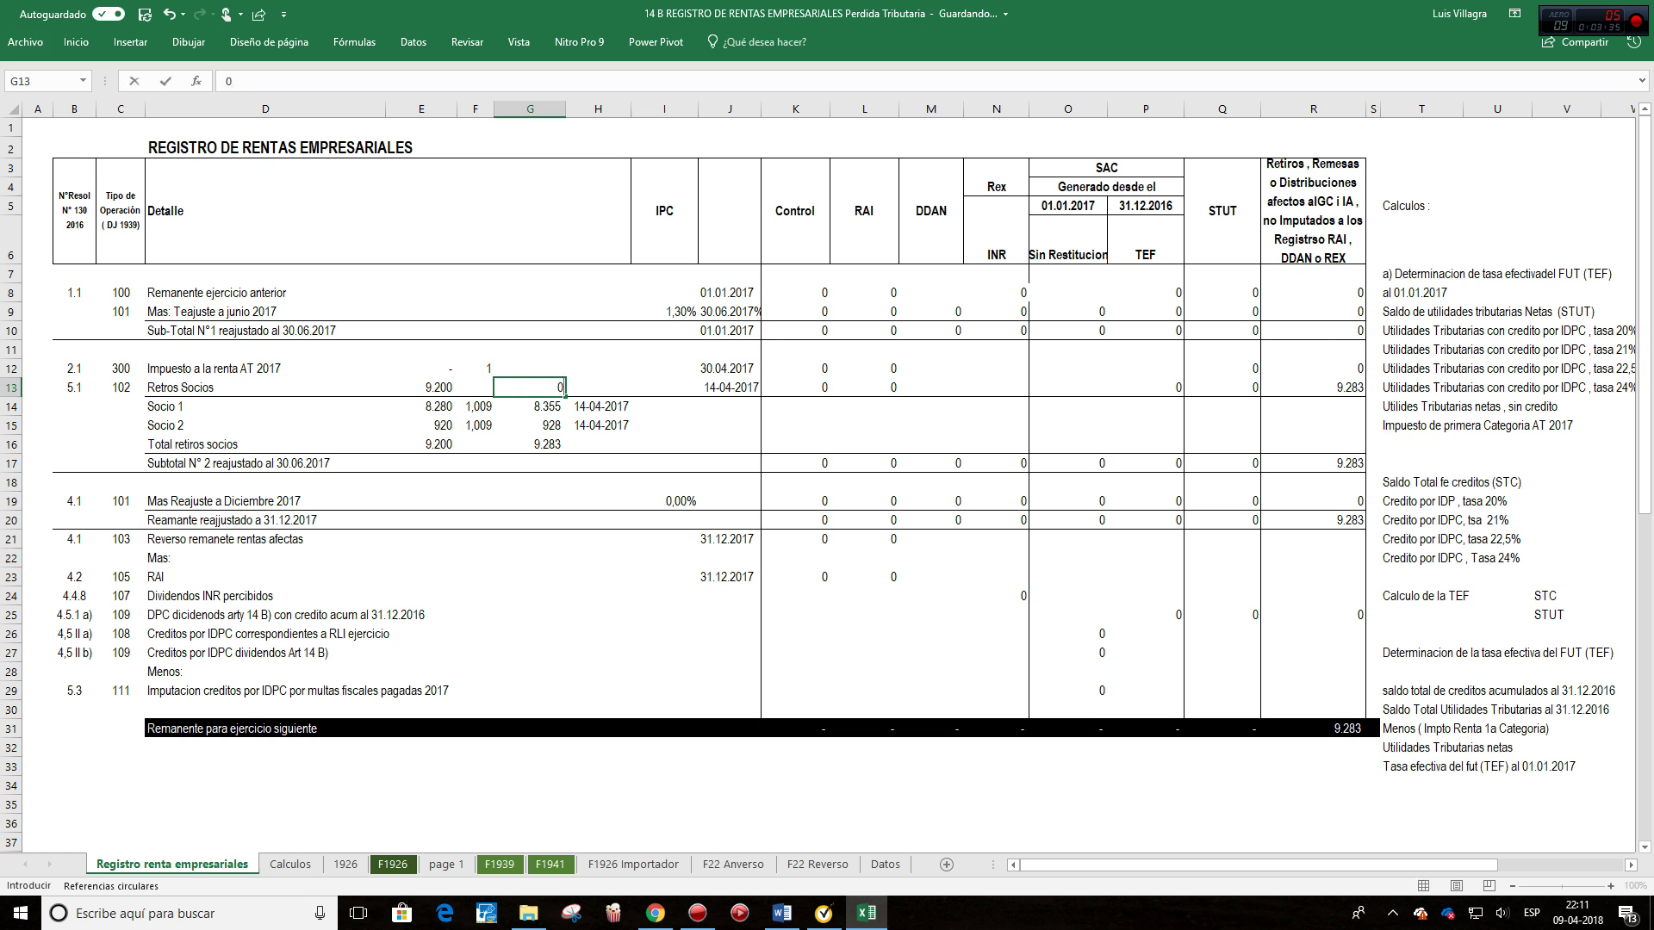
key("Return")
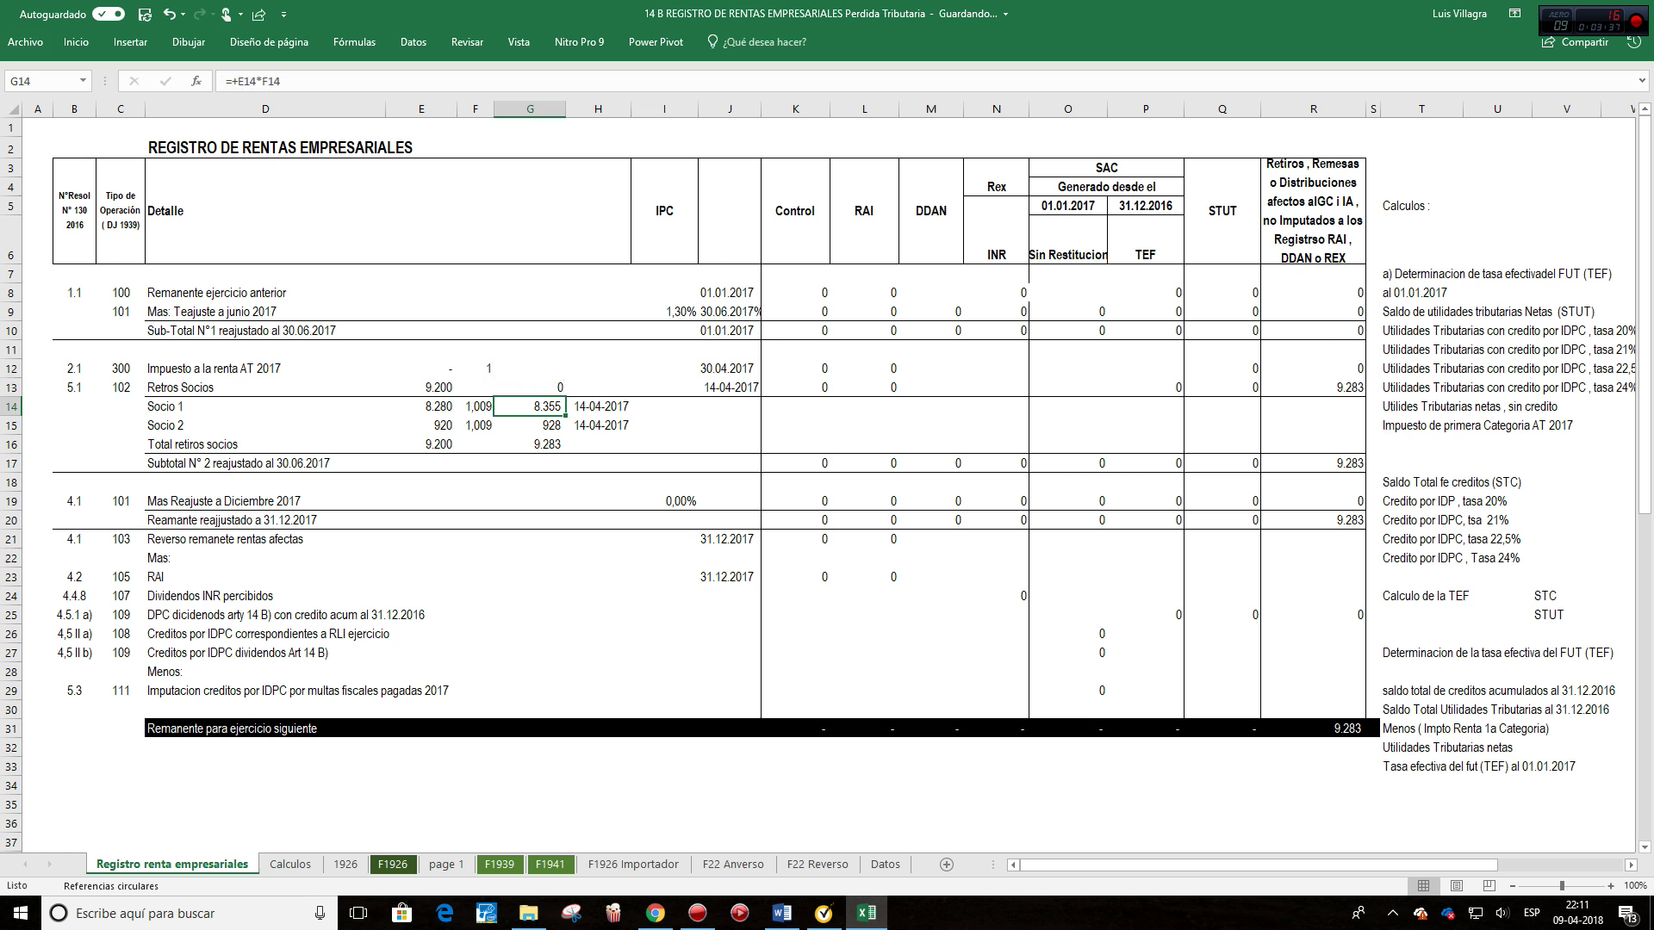
Step: Enter =SUMA(G14:G15) in G13 to total both partners' updated withdrawals in the Retros Socios row
left_click(475, 406)
left_click(421, 406)
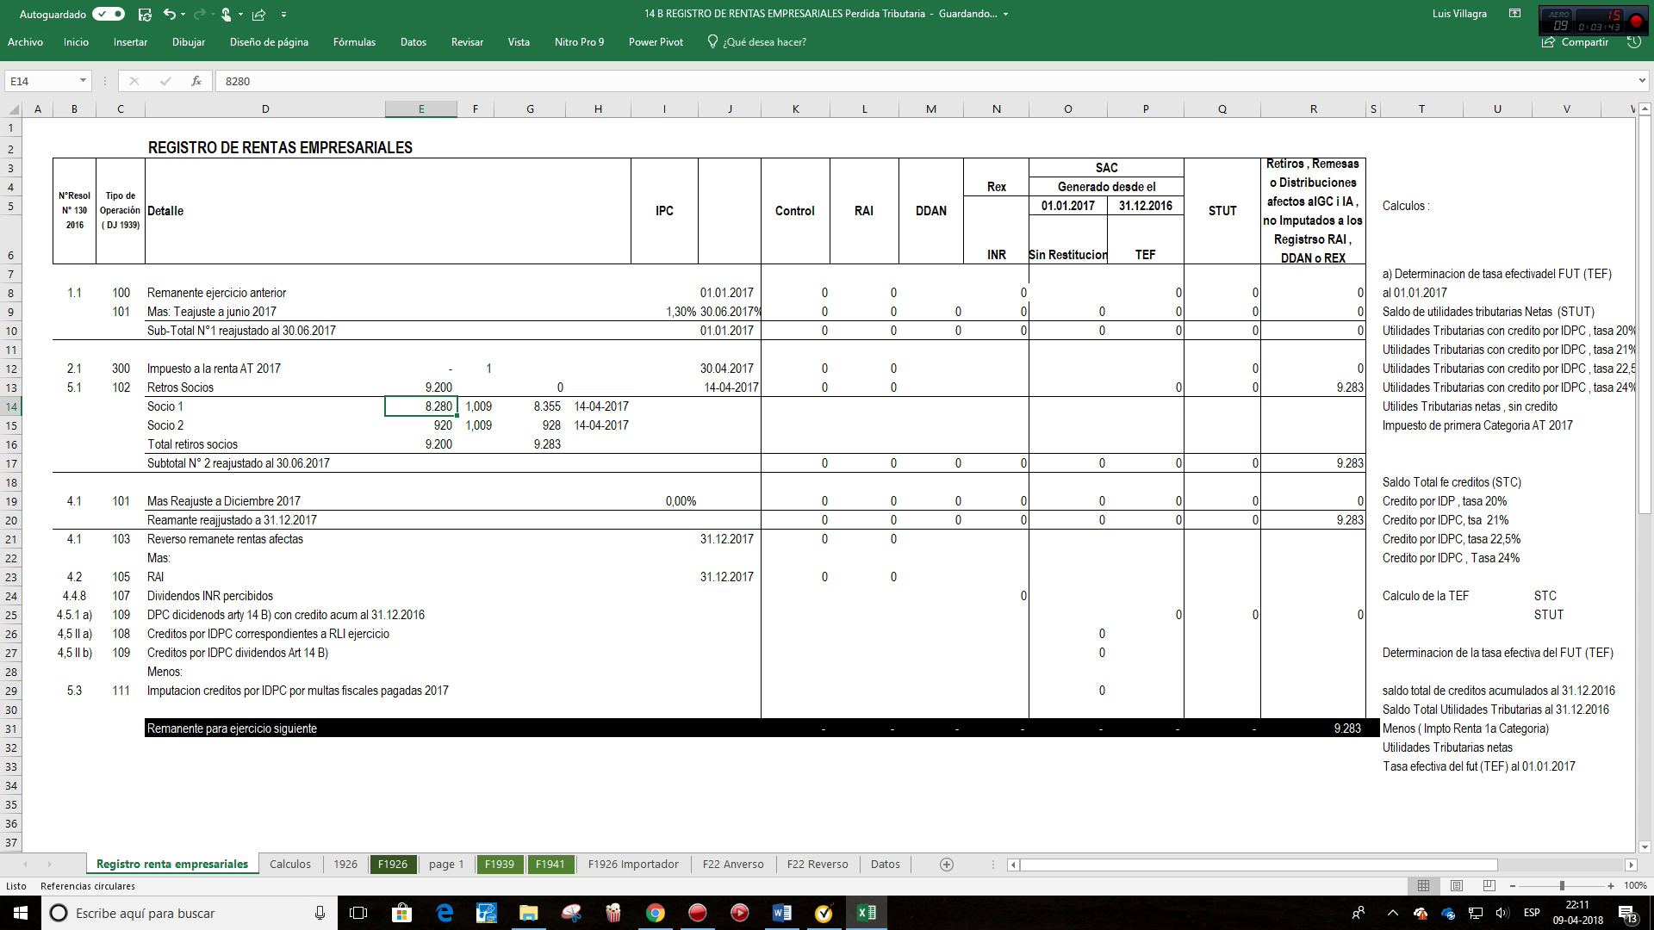
left_click(475, 406)
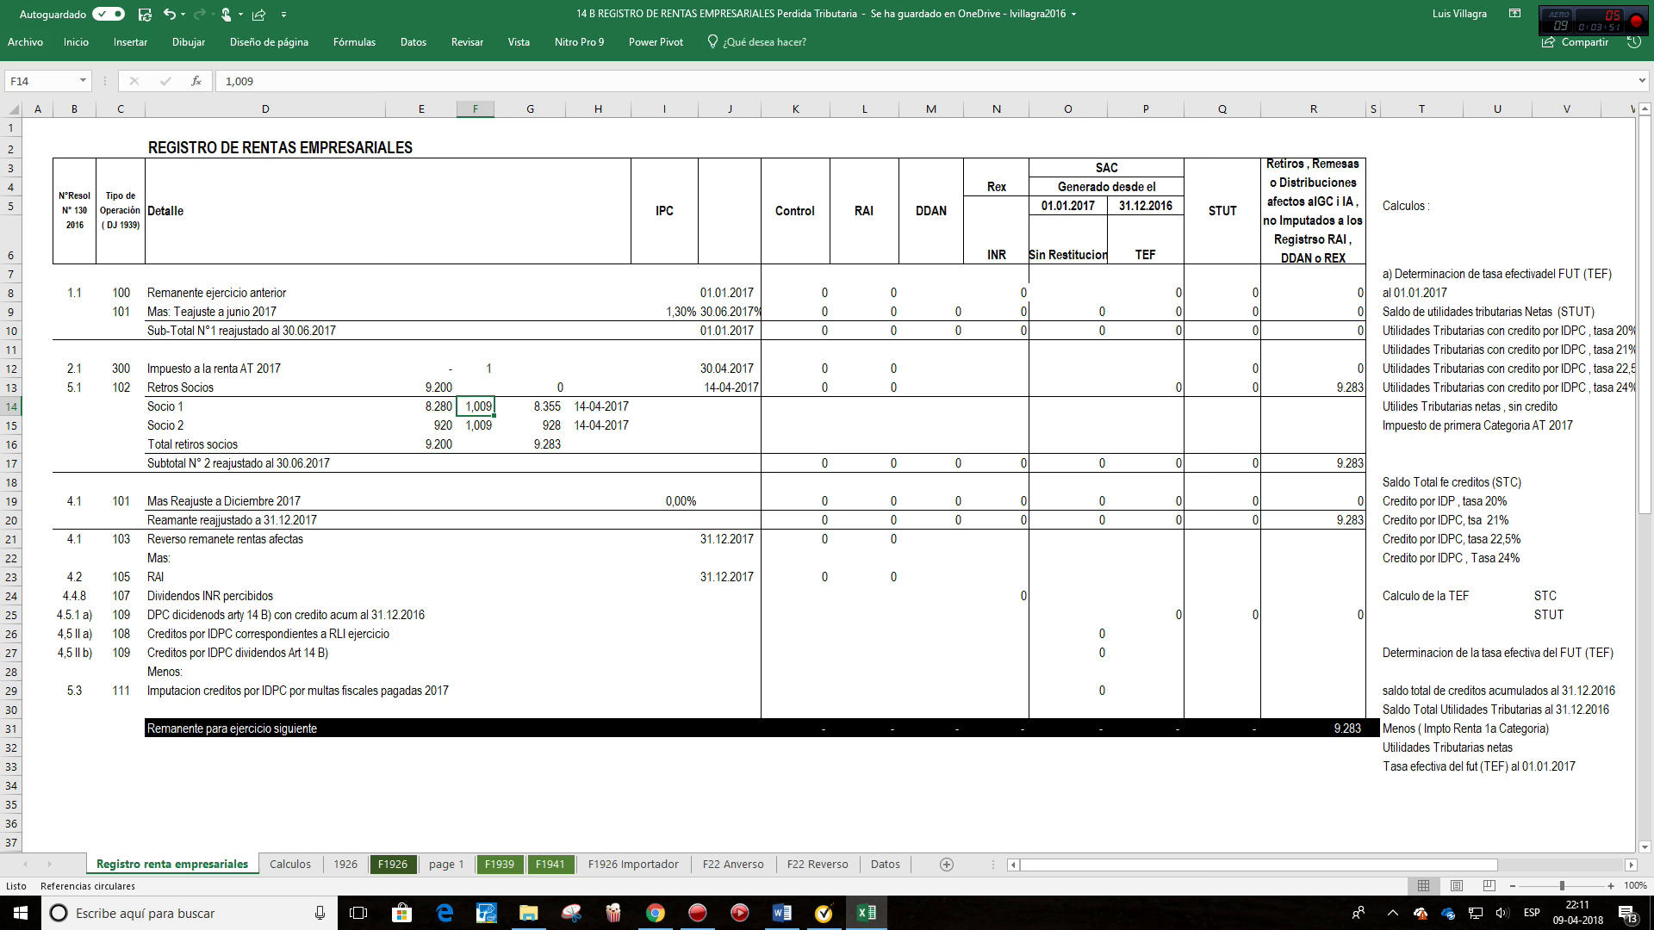
left_click(529, 387)
left_click(76, 41)
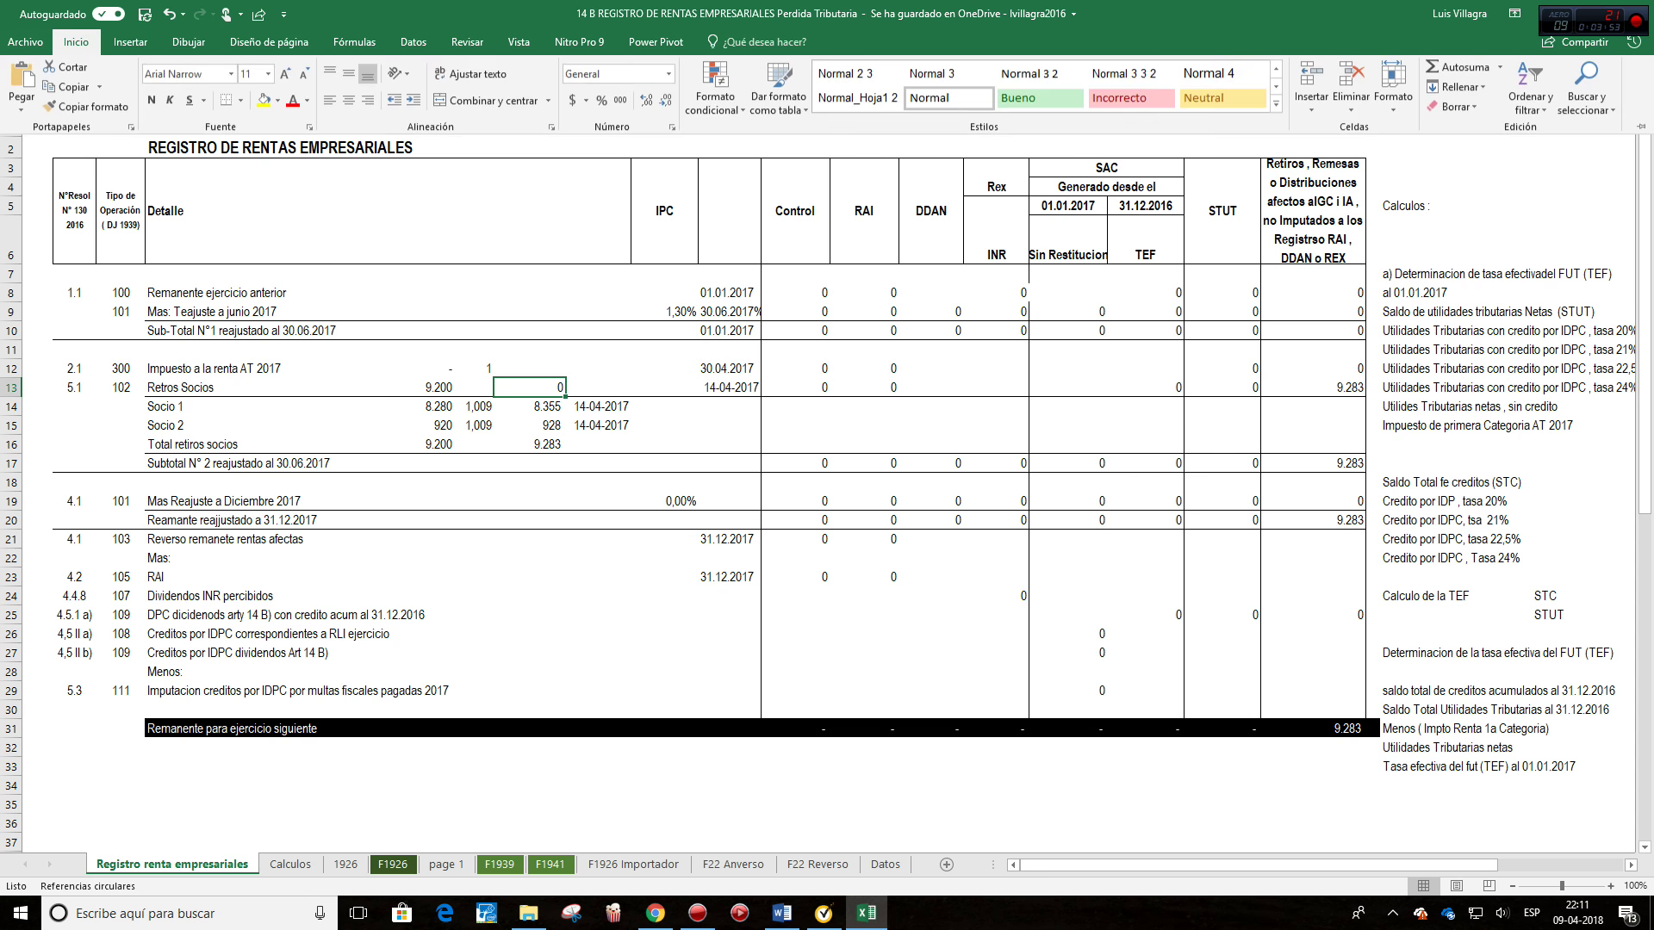
left_click(1458, 67)
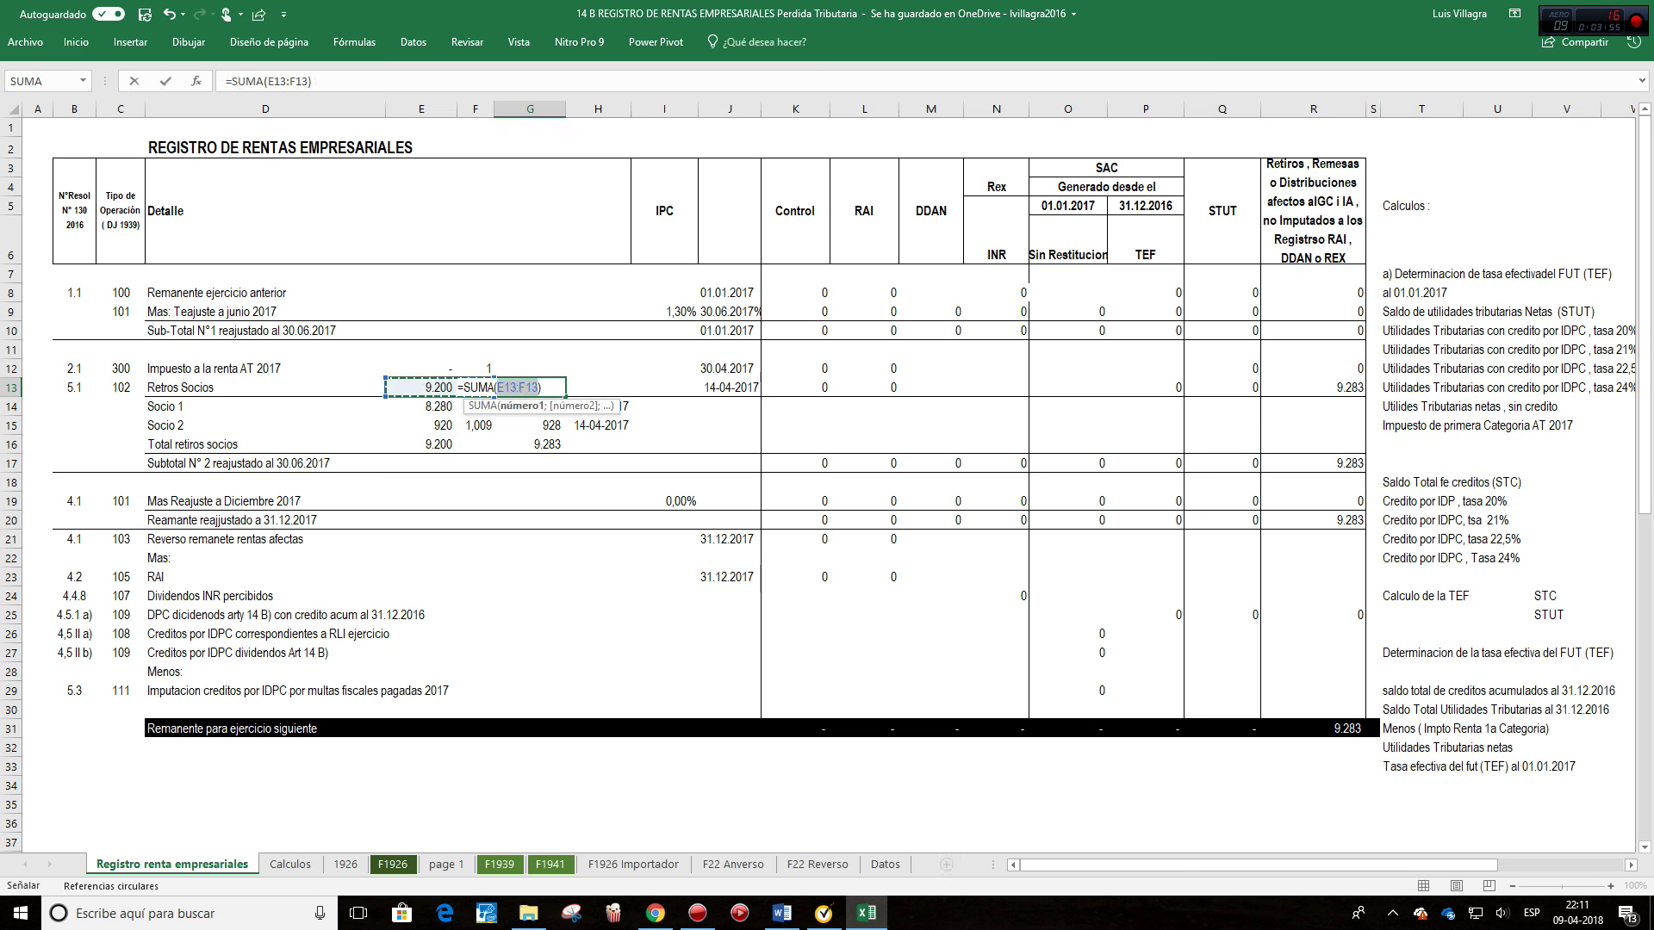
left_click_drag(529, 425, 529, 407)
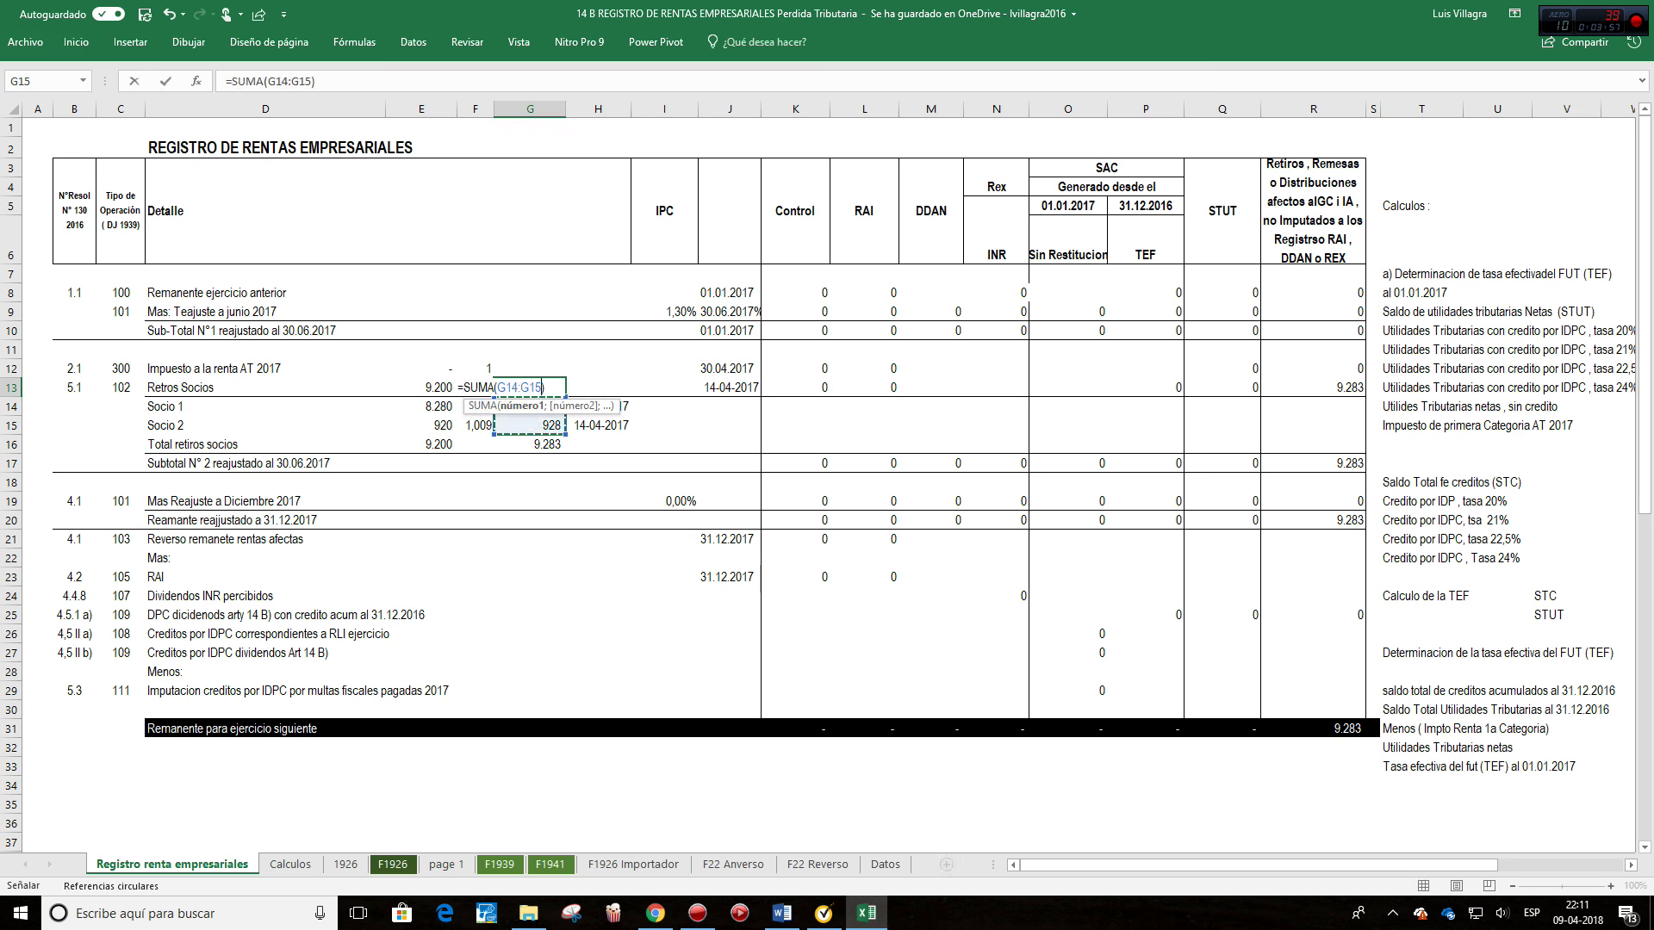
key("Return")
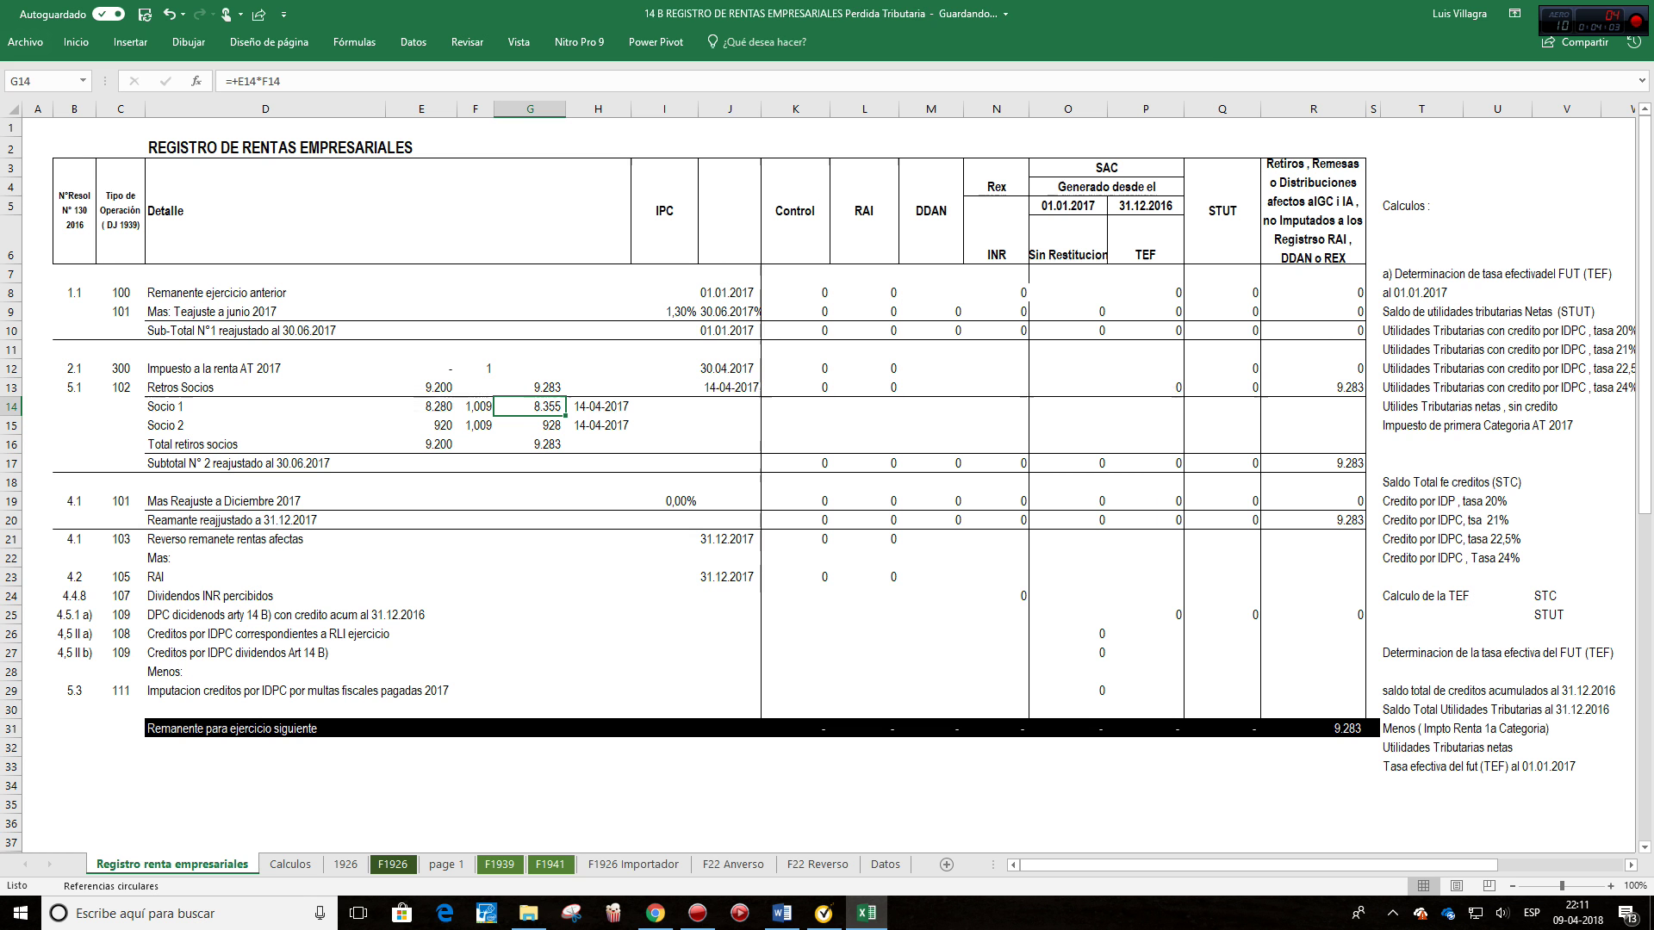
Step: Examine the IPC rate and highlight the Mas Reajuste a Diciembre 2017 row from B19 to R19
left_click(665, 502)
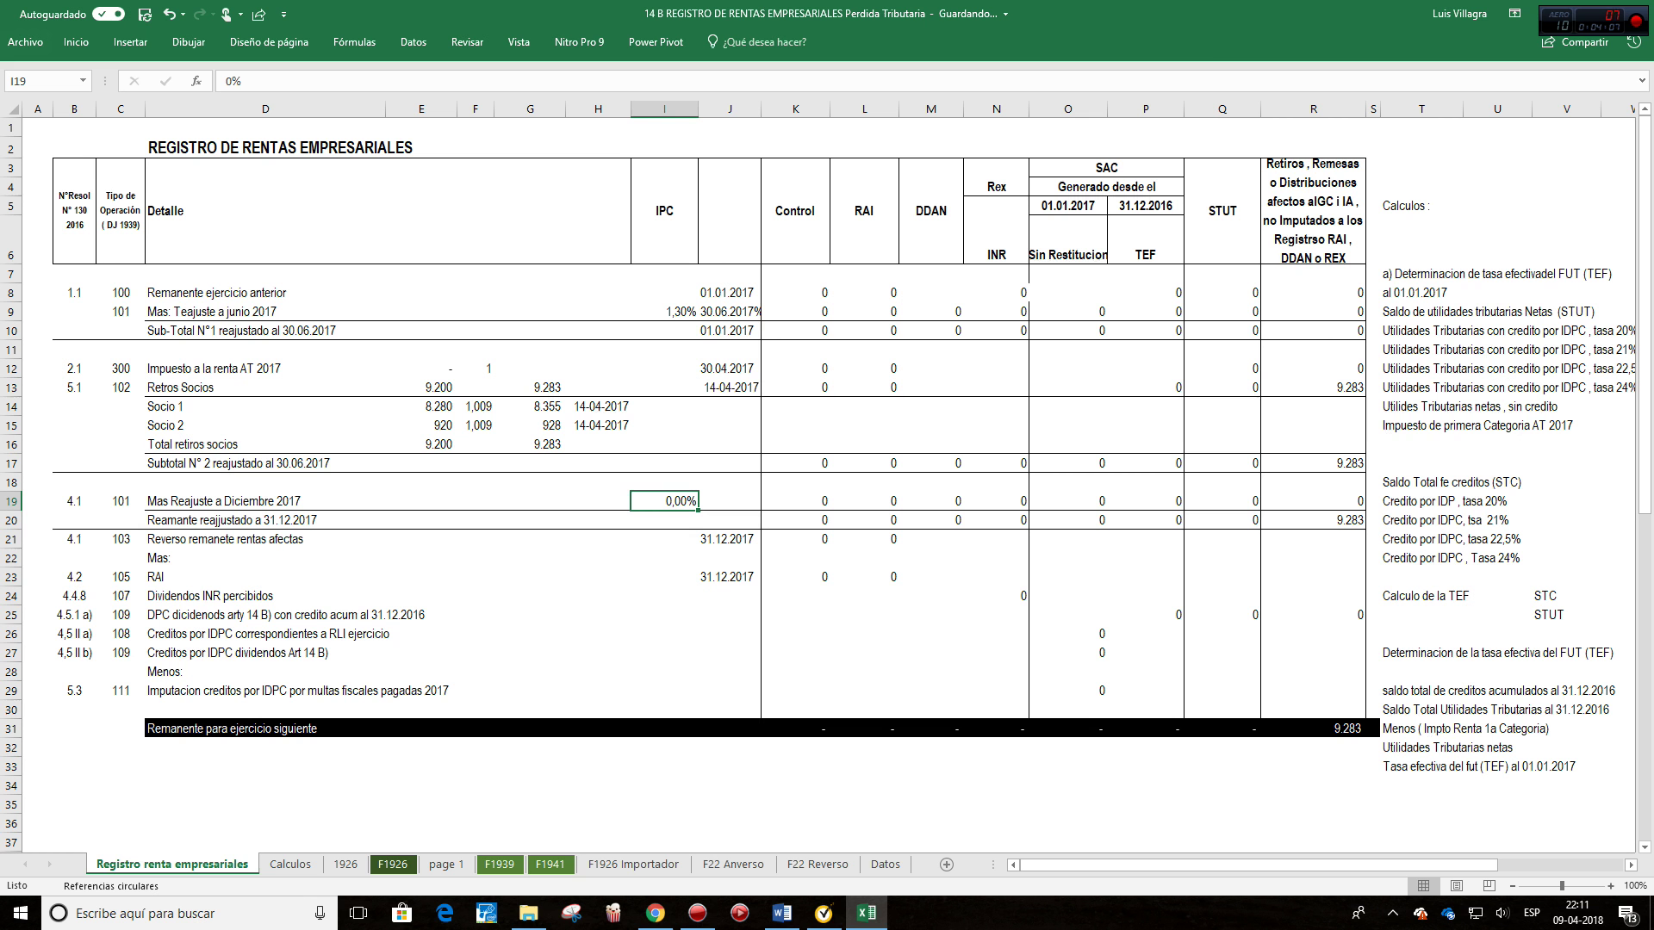
left_click_drag(74, 502, 1319, 504)
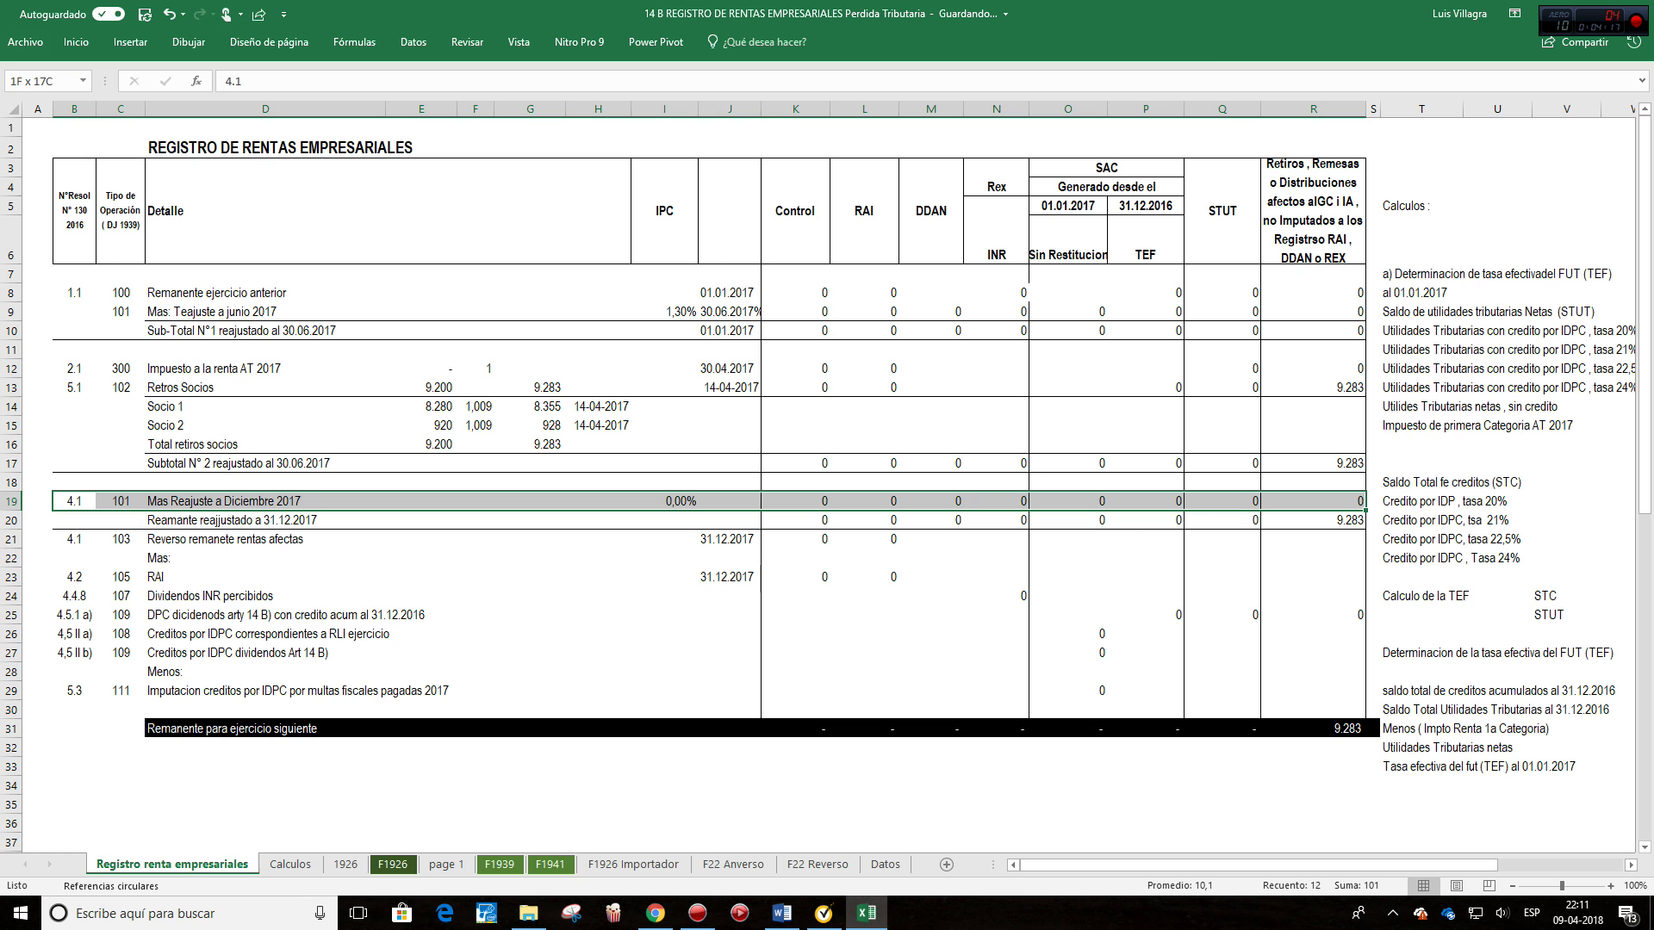
Step: Correct the row label in D20 to read "Remanente reajustado a 31.12.2017"
left_click_drag(529, 614, 422, 596)
left_click(265, 519)
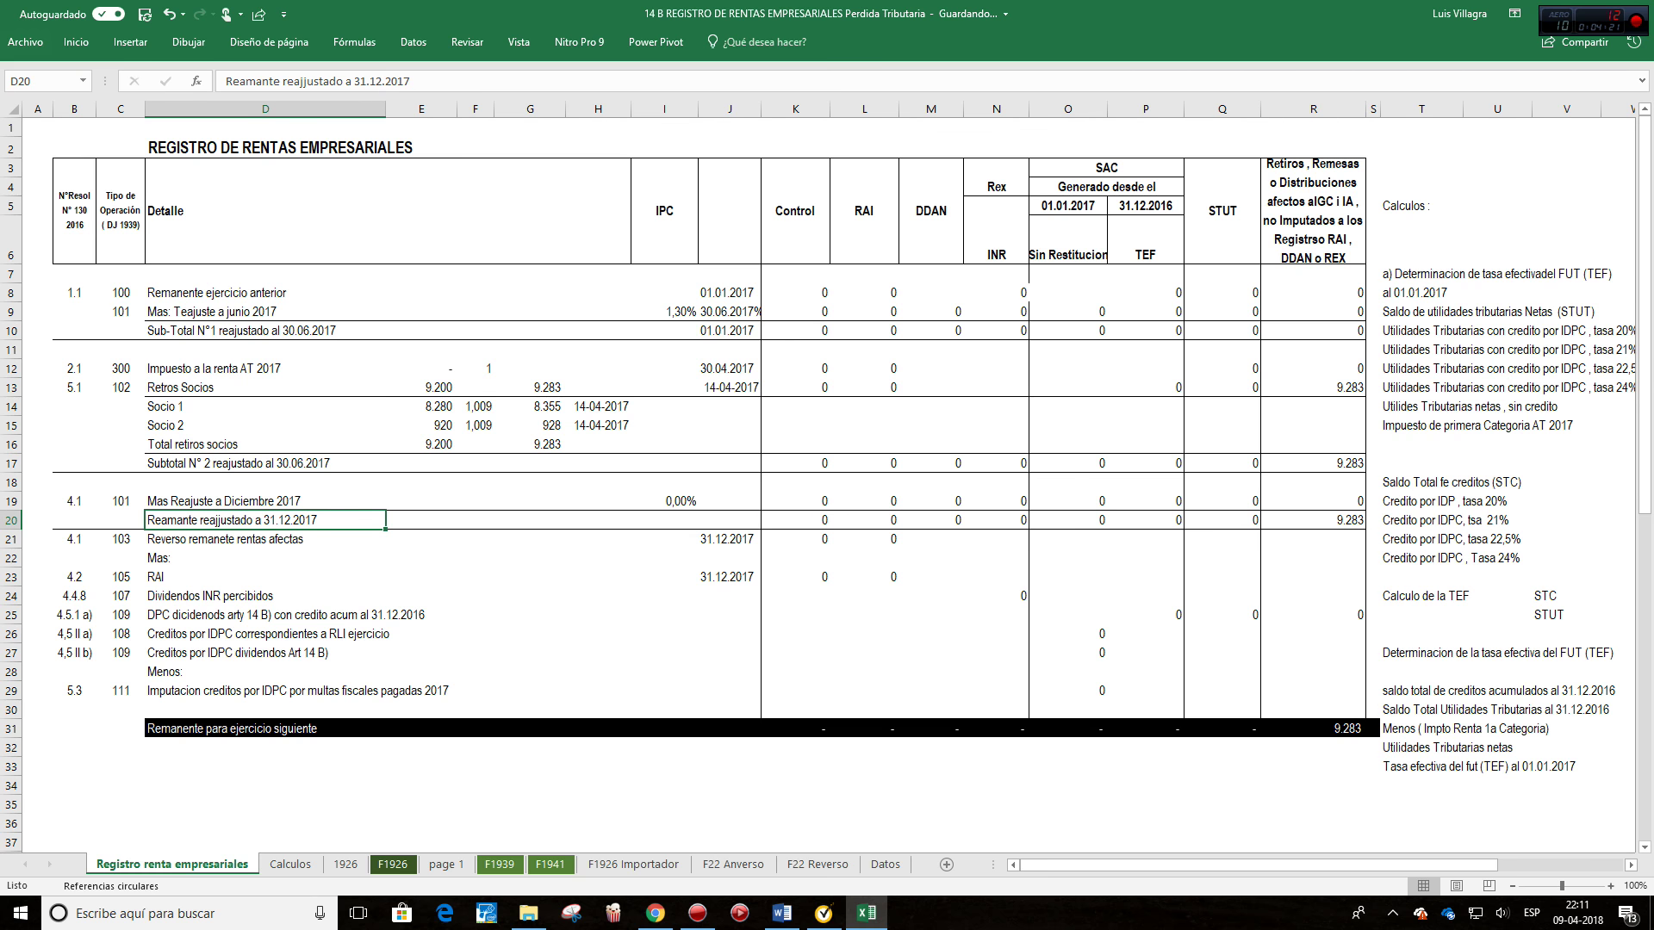
left_click(246, 81)
key("BackSpace")
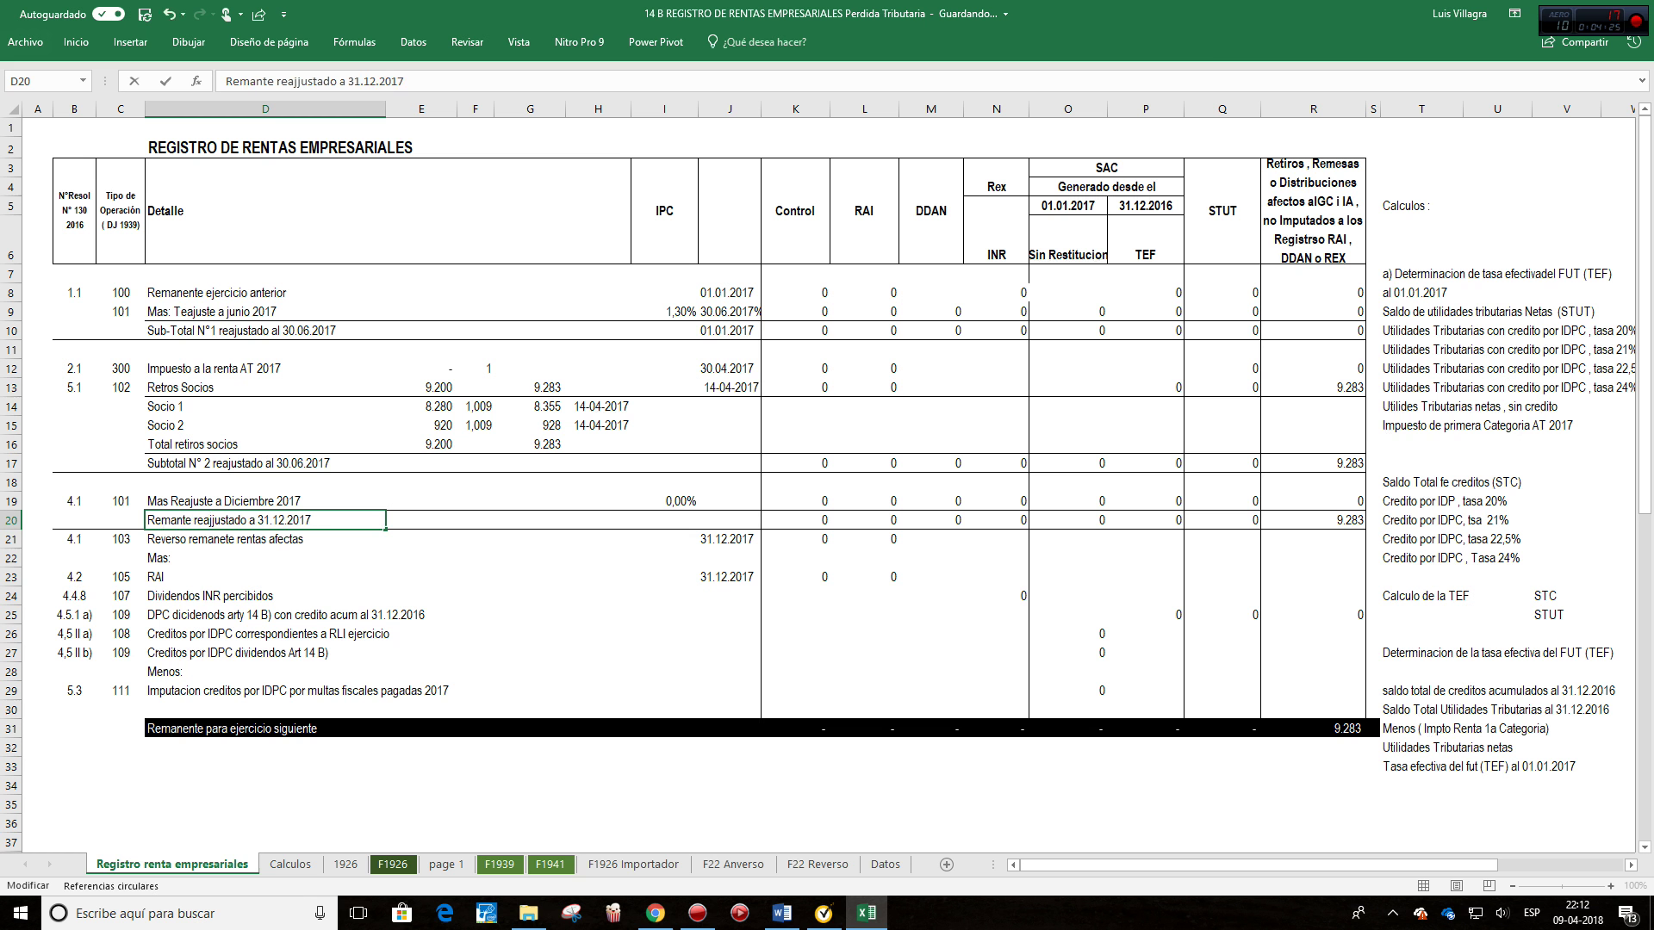
type("ma")
key("Delete")
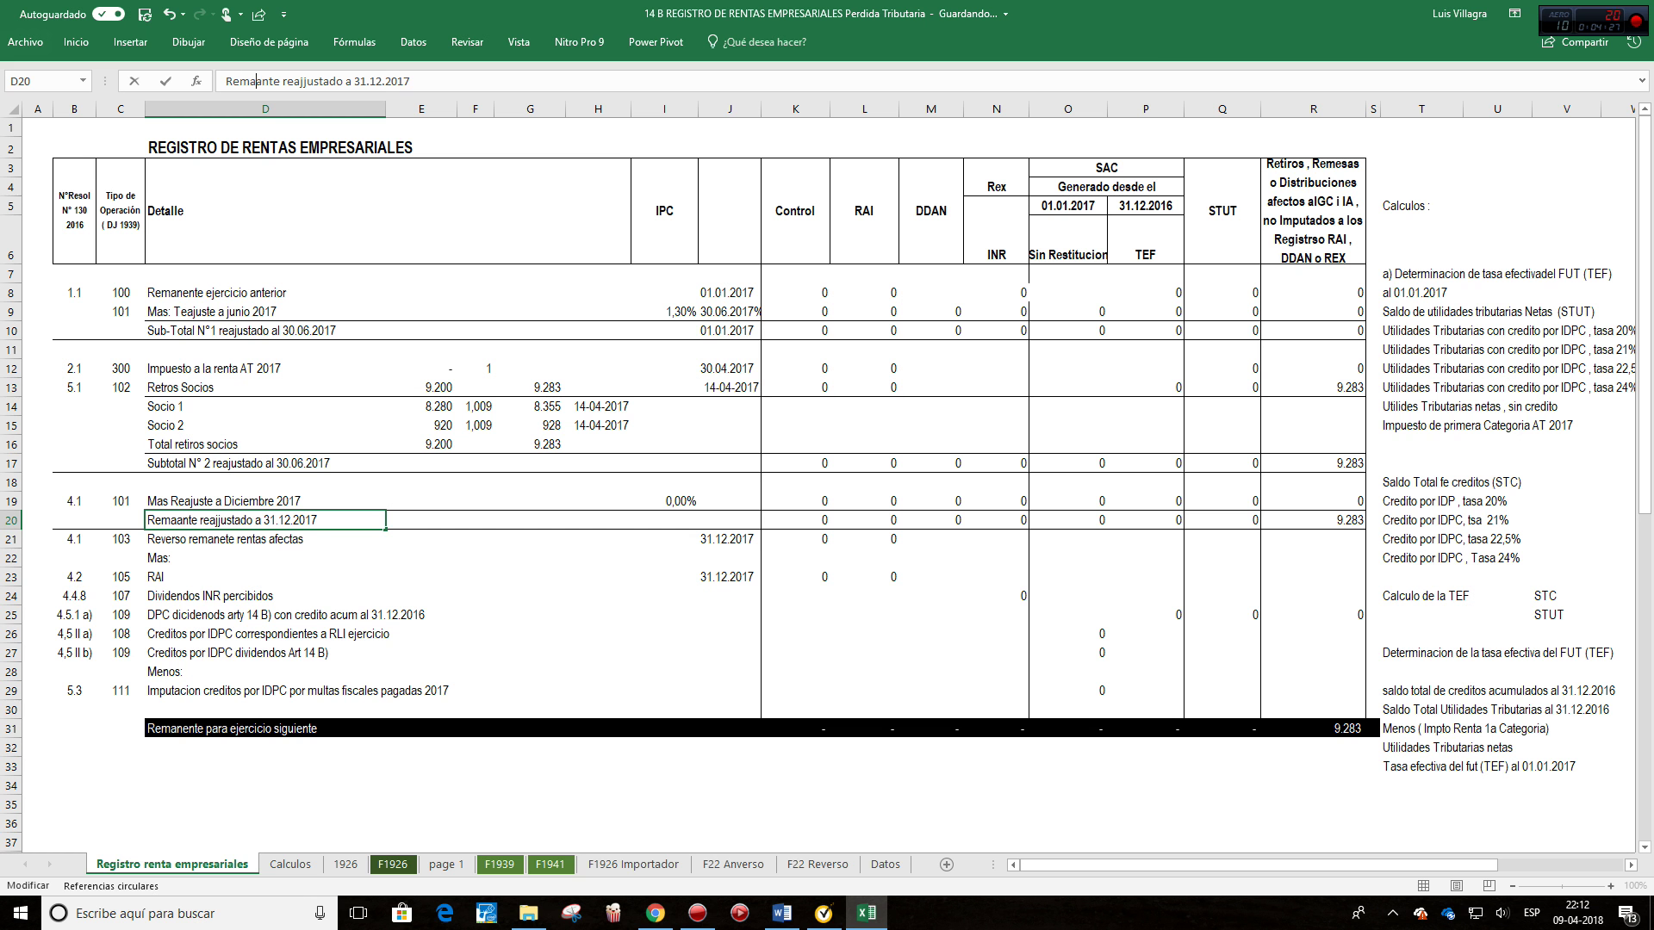
type("nen")
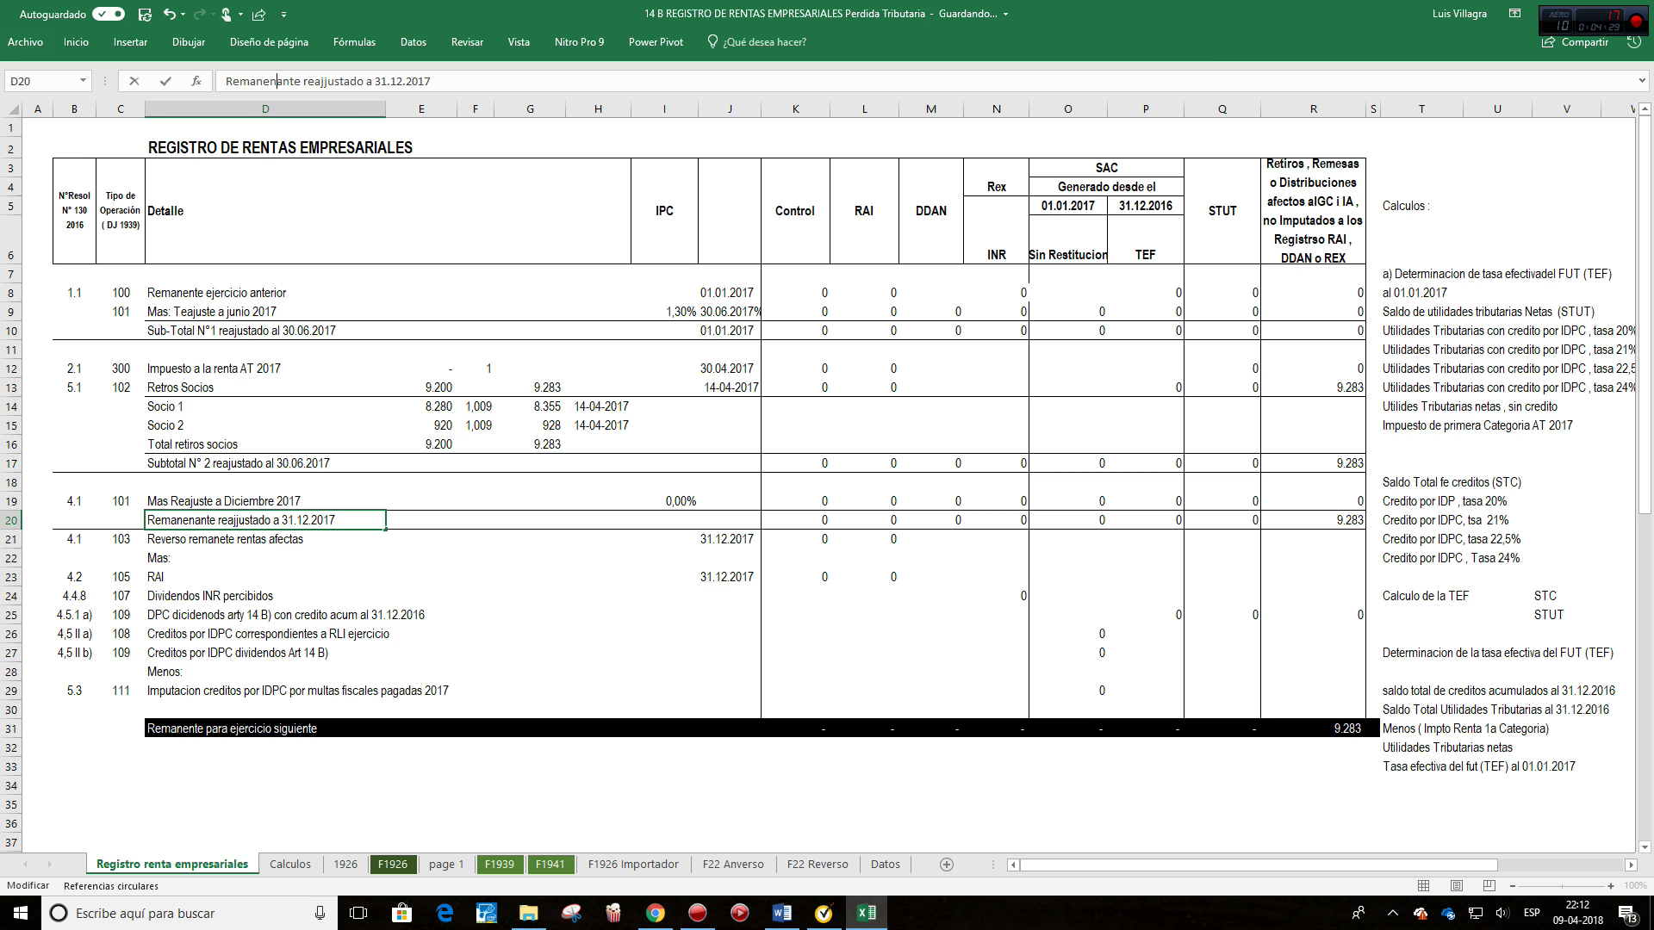
key("Delete")
key("Delete")
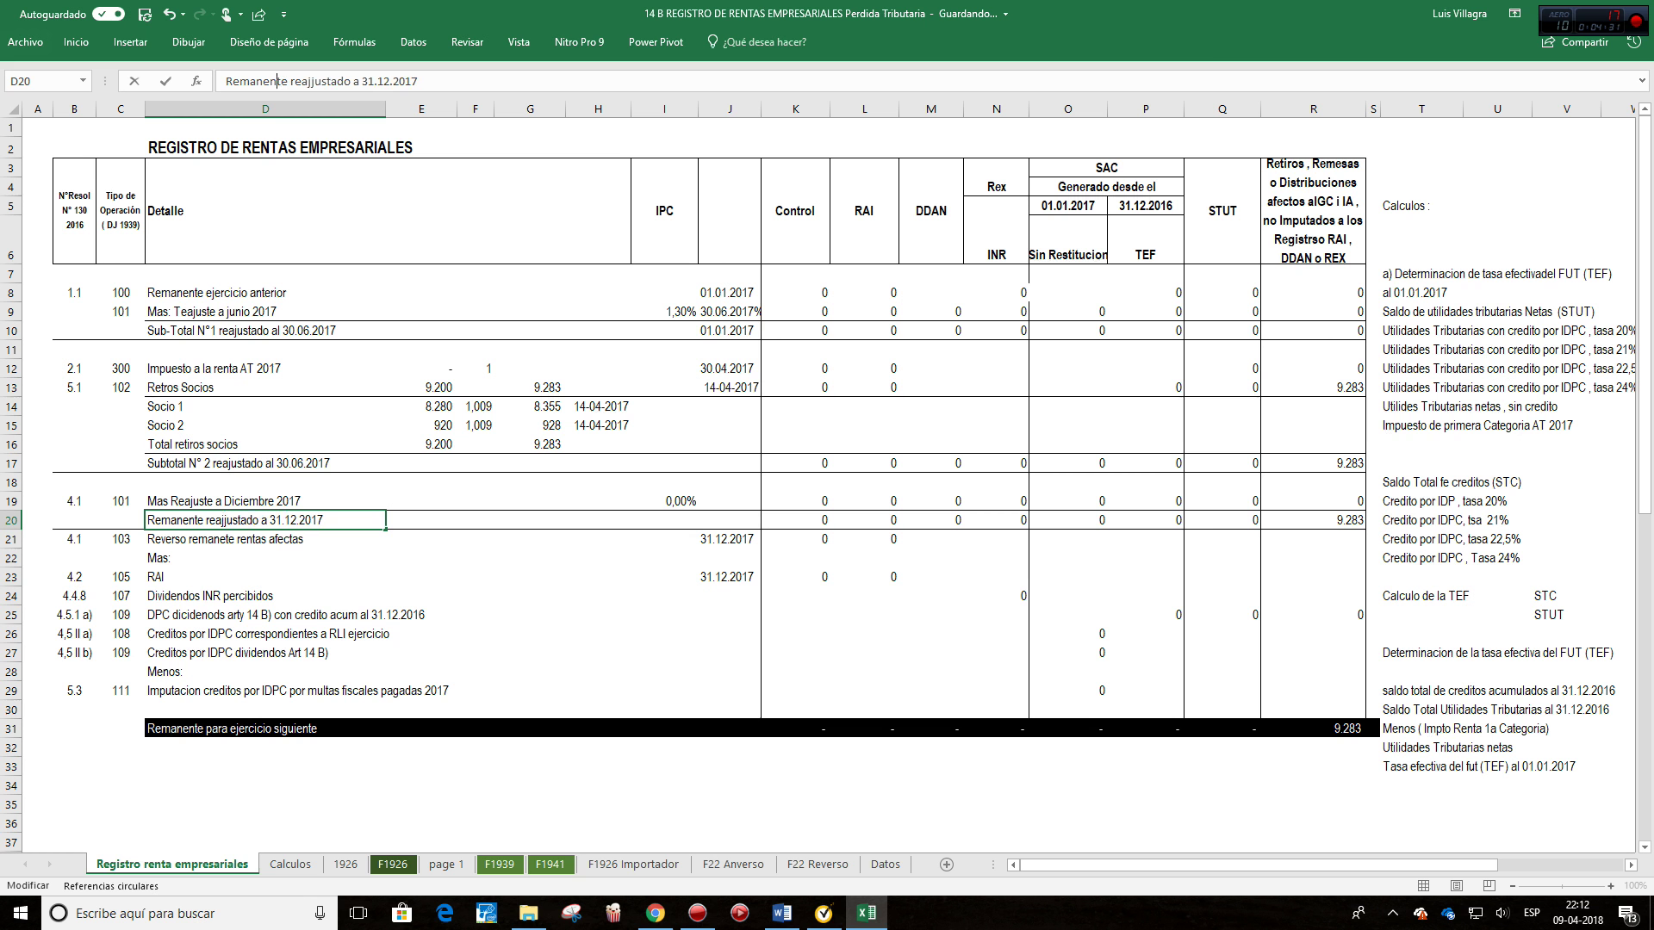
key("Right")
key("Right")
key("Right")
key("Right")
key("Delete")
key("Return")
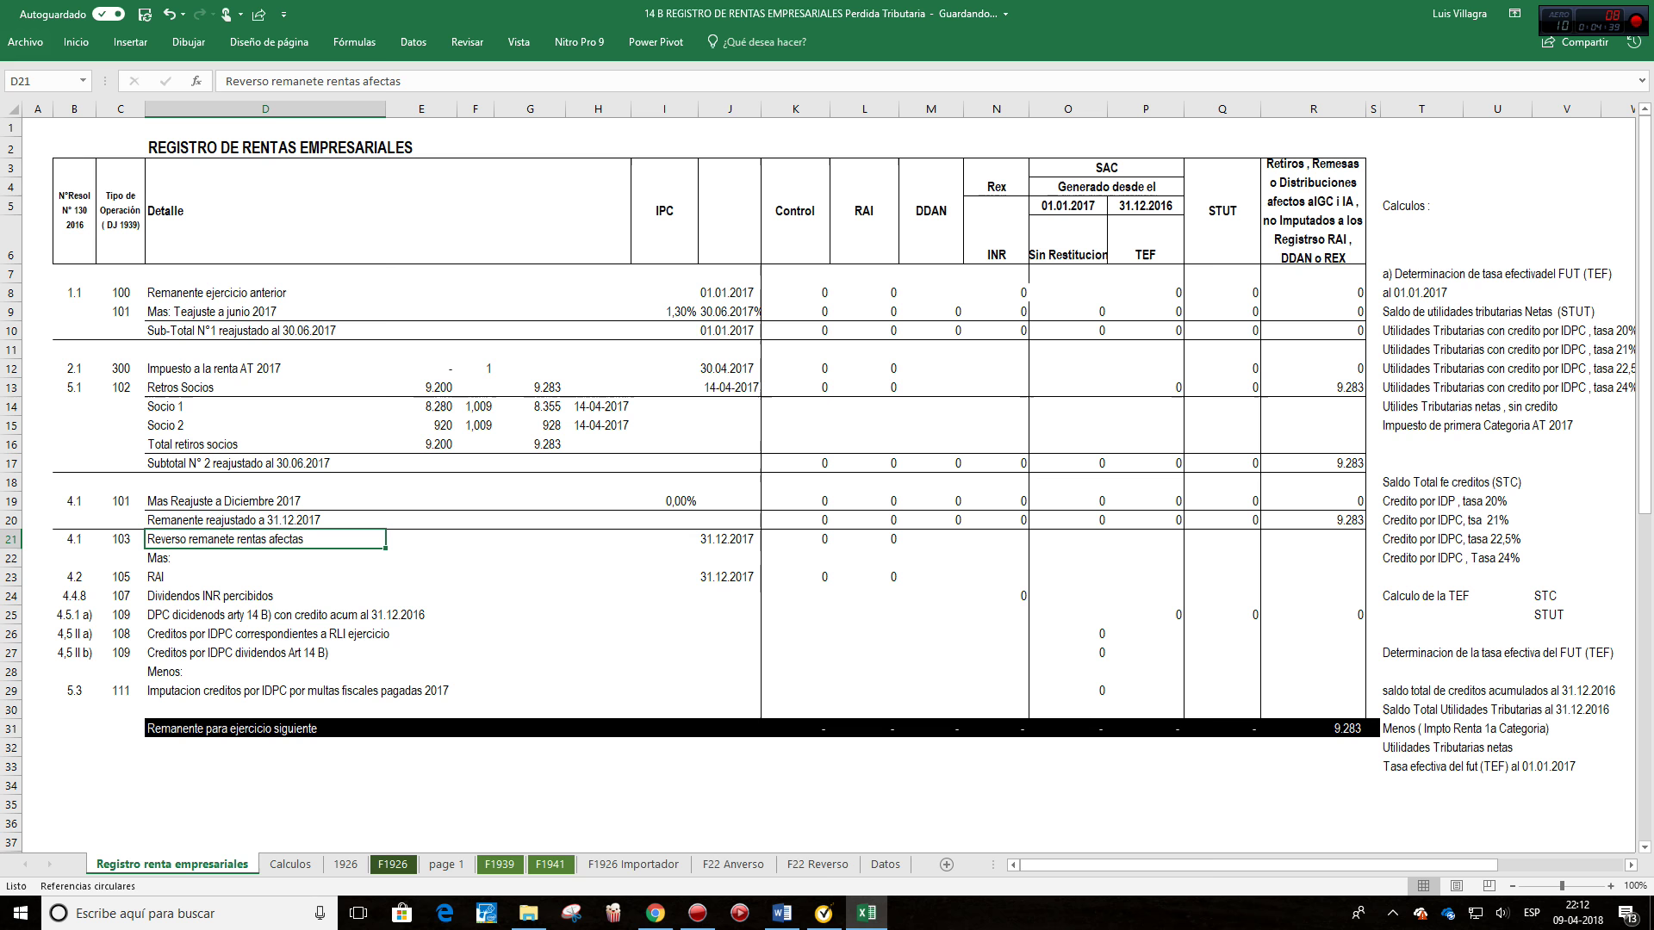
Step: Examine the RAI, dividend and IDPC credit rows down to the fines imputation amount in O29
left_click_drag(265, 595, 266, 577)
left_click(794, 576)
key("Right")
key("Right")
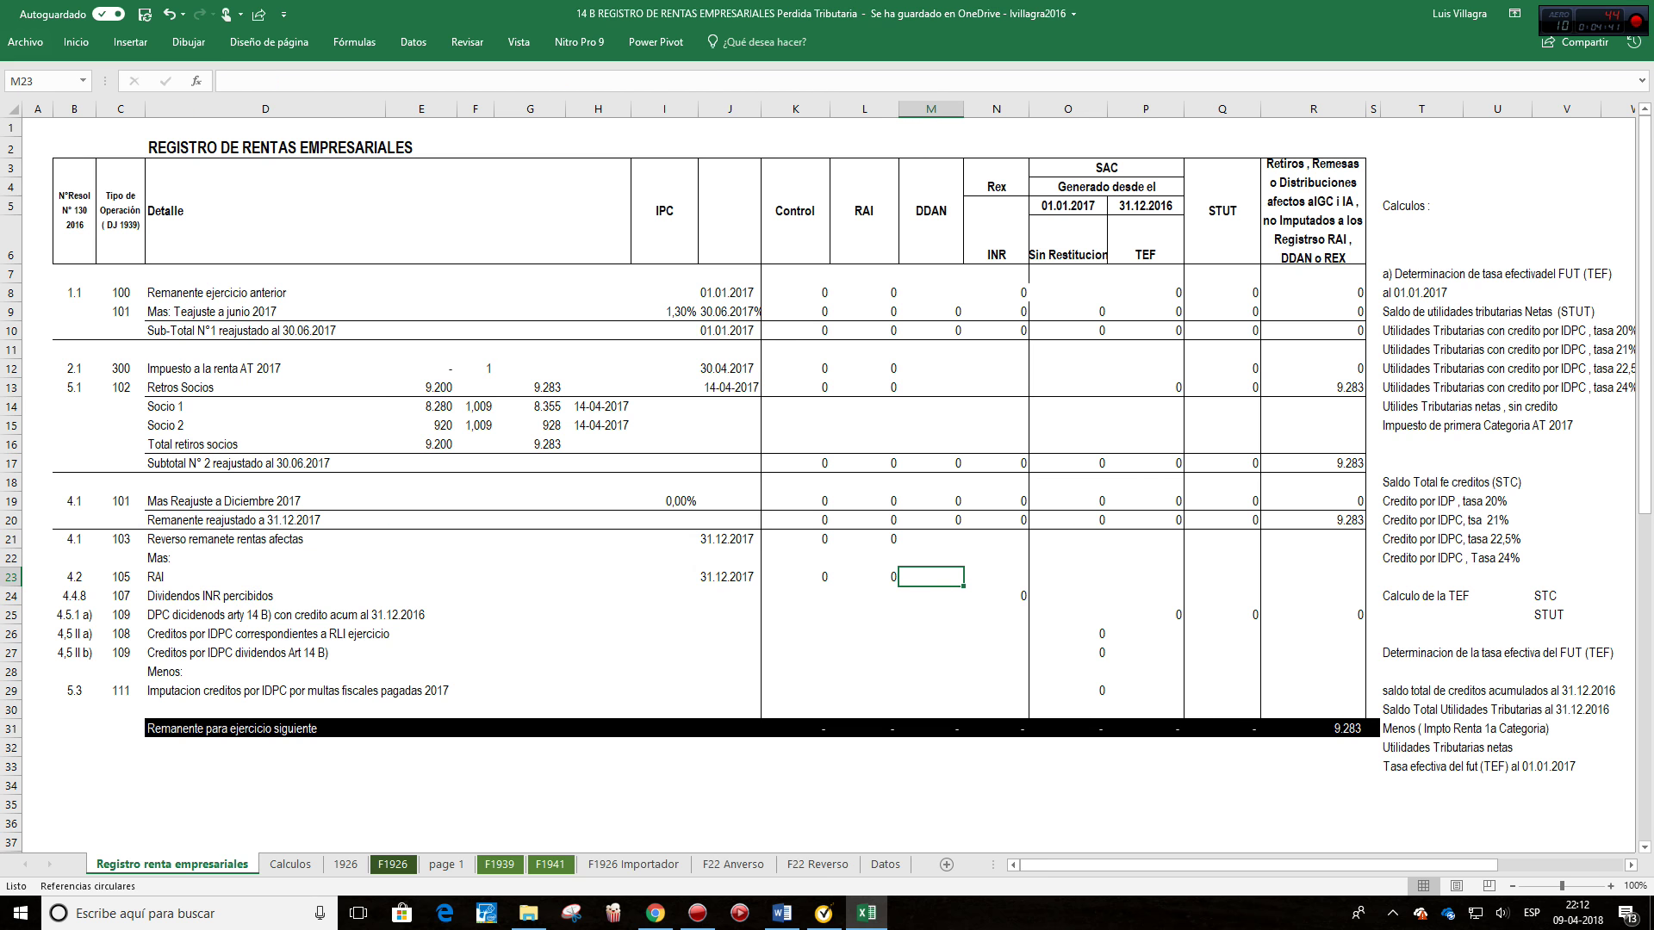
left_click(265, 614)
left_click(266, 652)
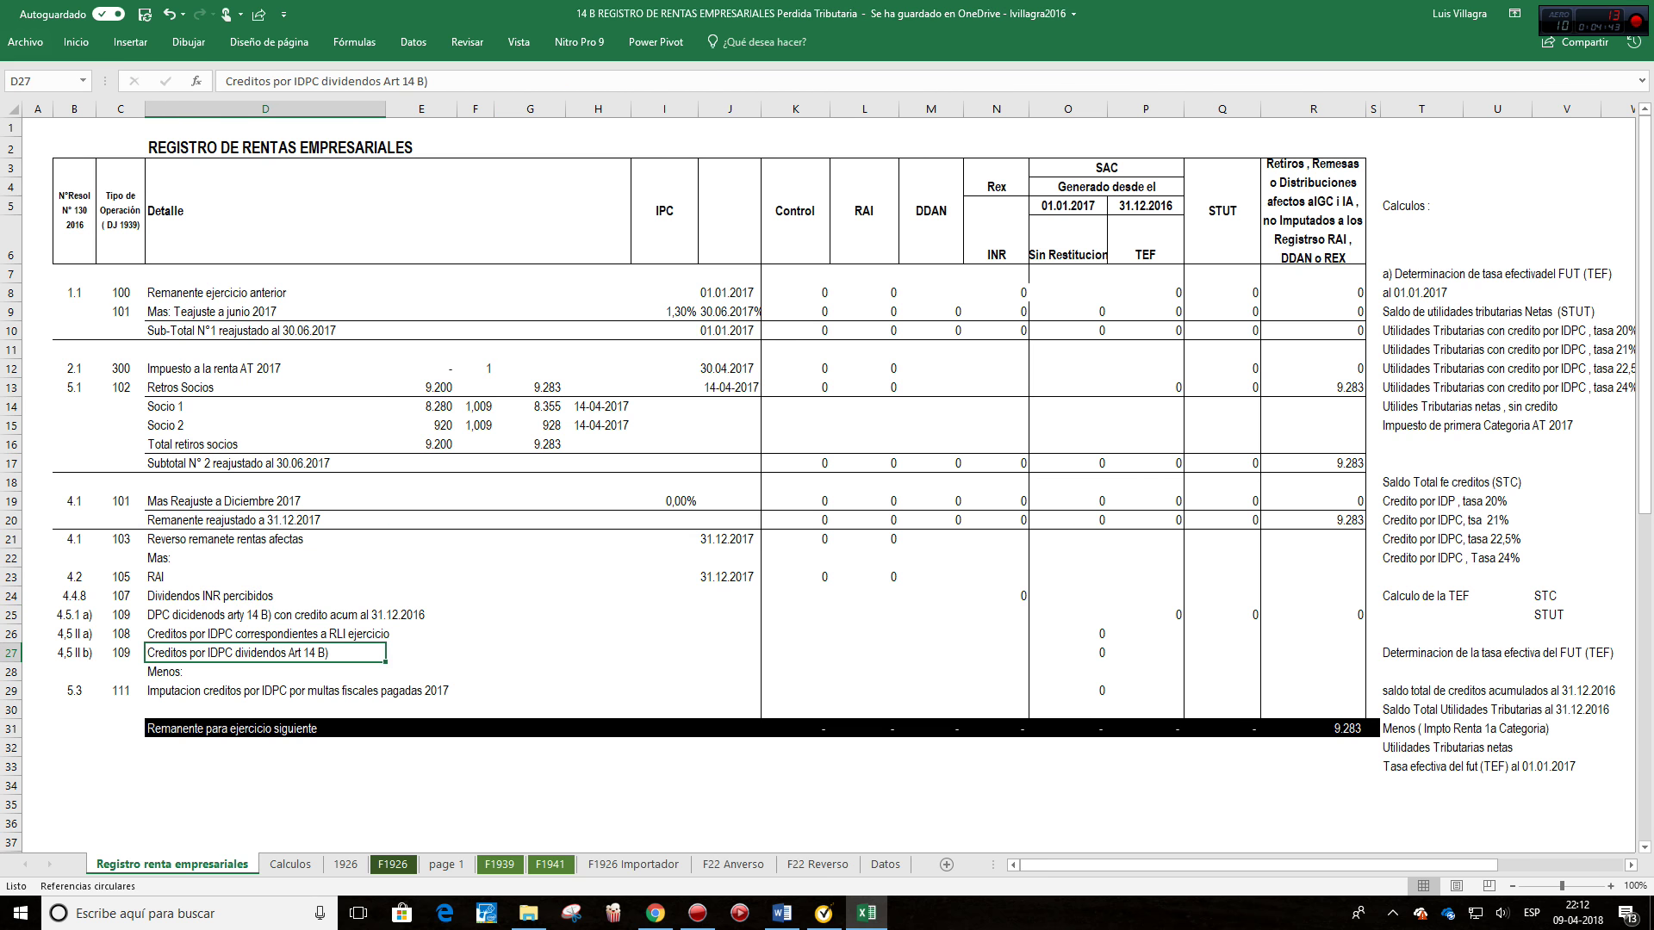
key("Down")
key("Down")
key("ctrl+Right")
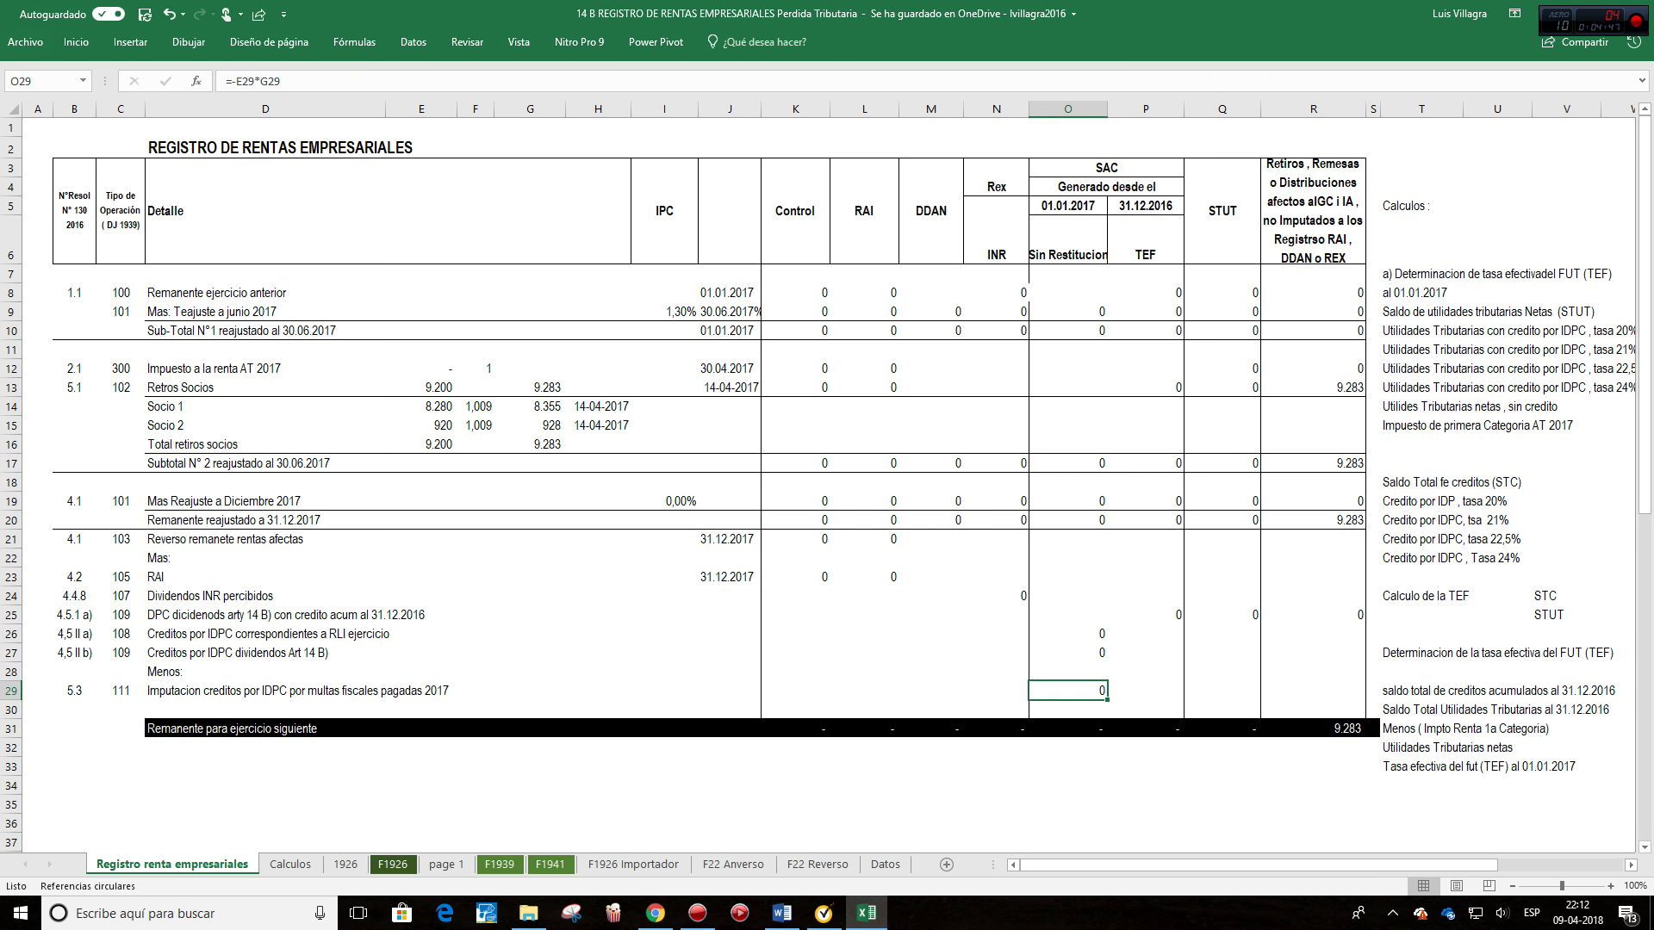
Step: Examine the Retros Socios row and its amount in the column for withdrawals not imputed to RAI, DDAN or REX
left_click(119, 387)
left_click(265, 386)
left_click(529, 387)
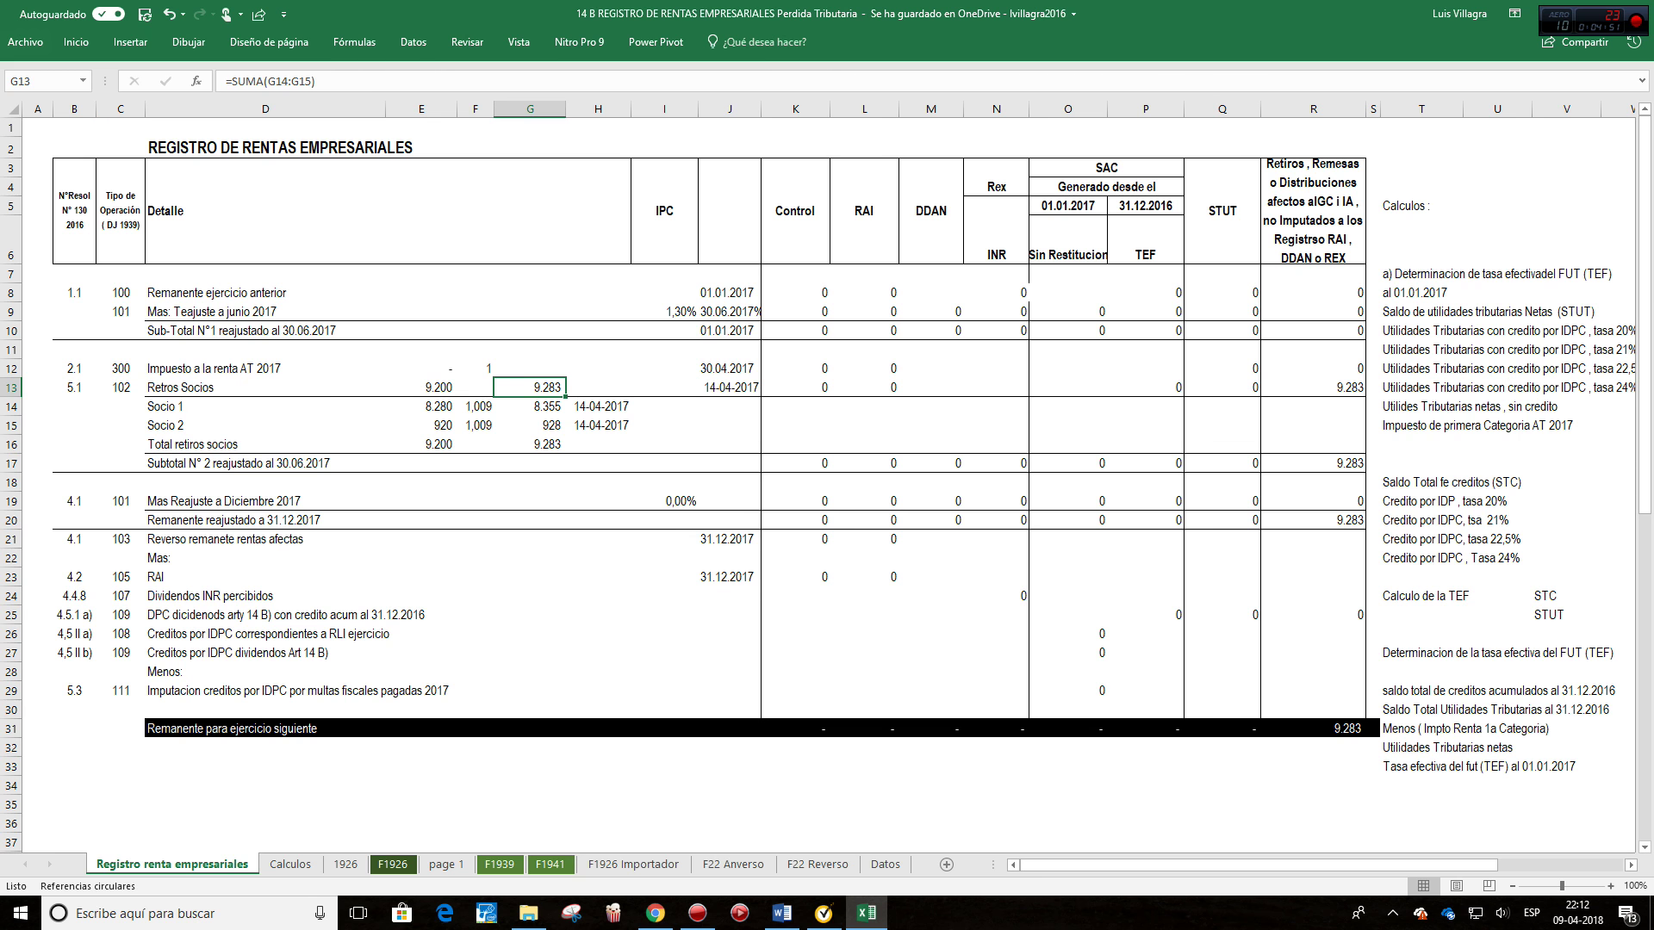
left_click(1312, 210)
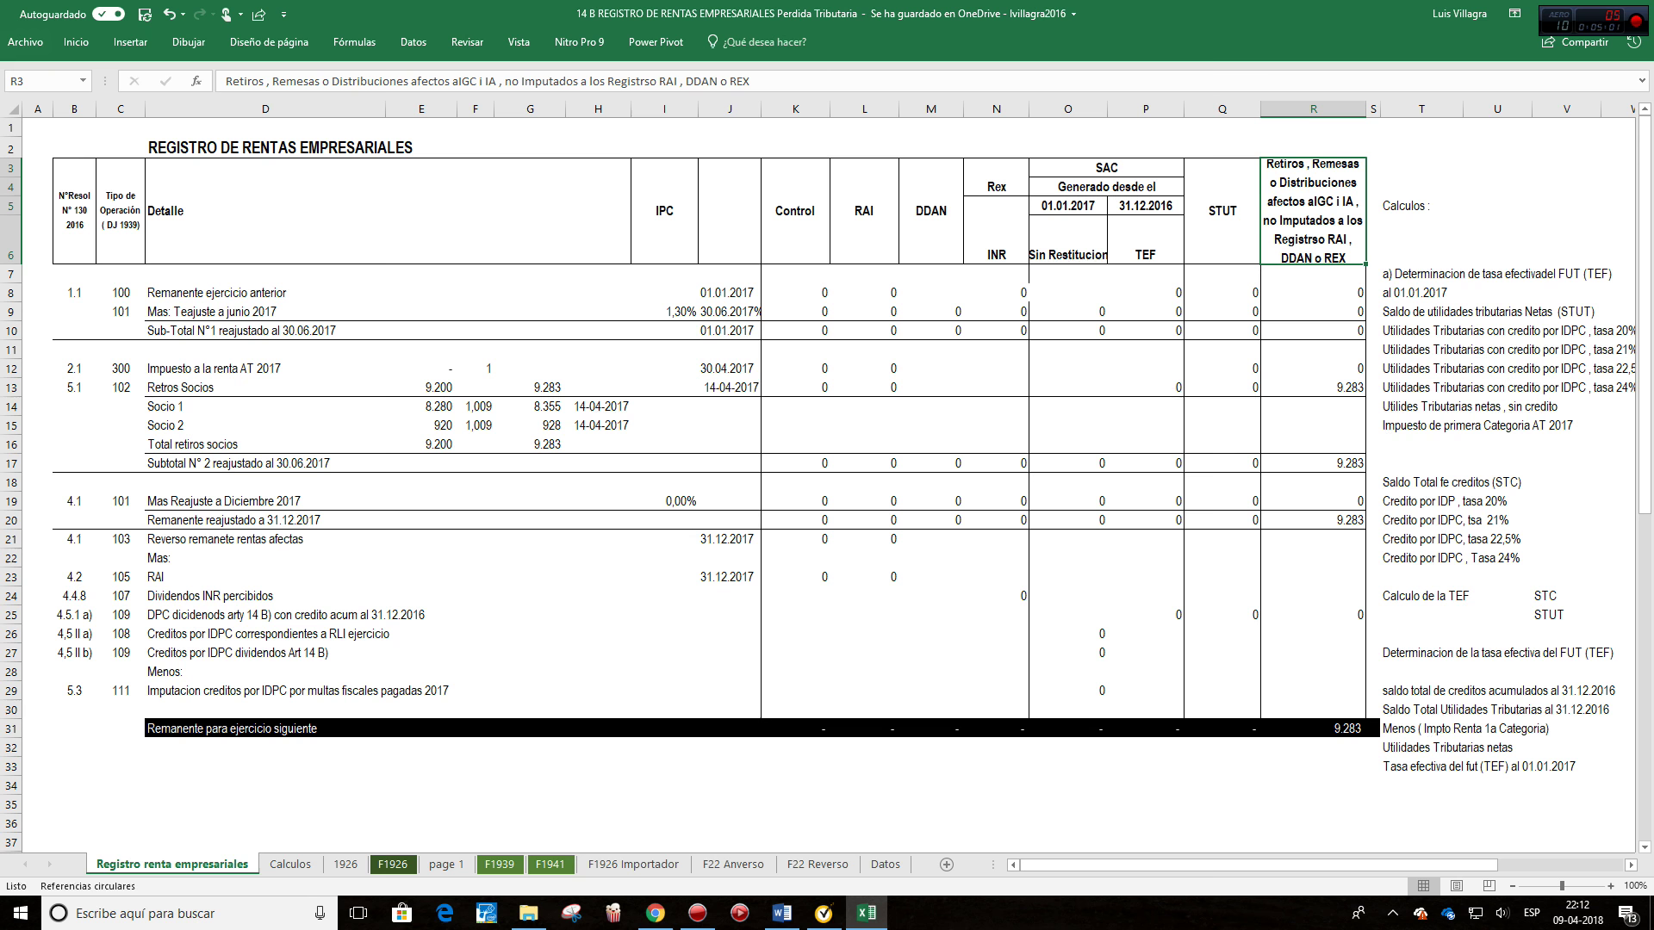
left_click(1312, 387)
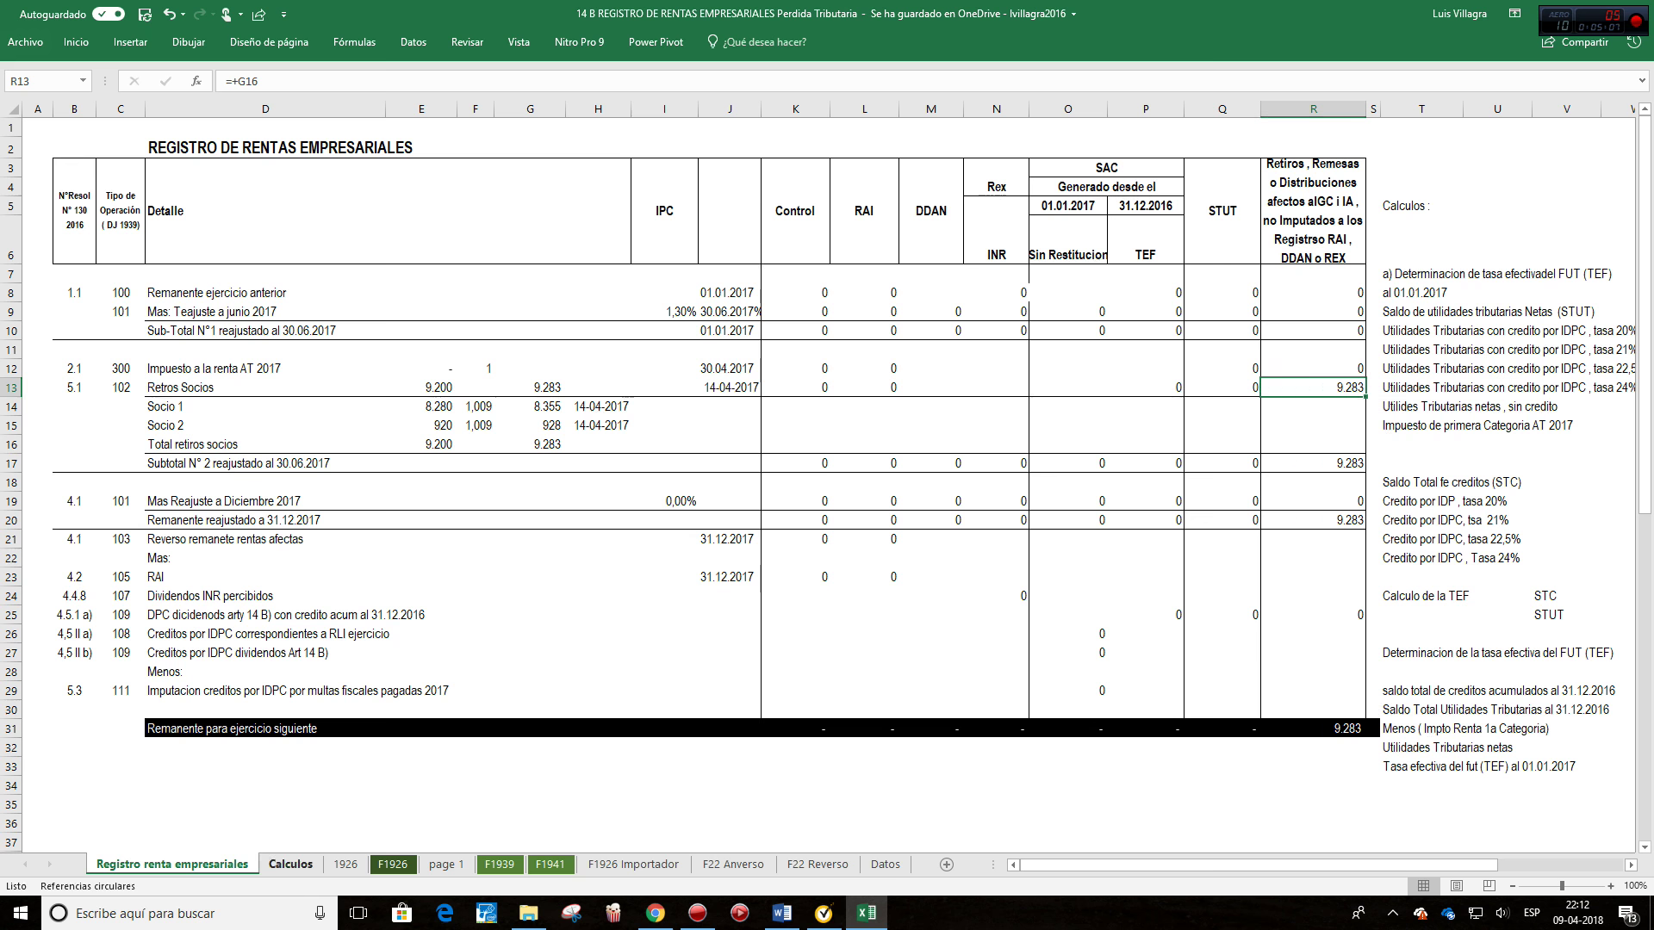
Step: Examine the Calculos sheet's determination of rentas afectas at 31.12.2016, from capital propio tributario to the final result
left_click(290, 864)
left_click(951, 212)
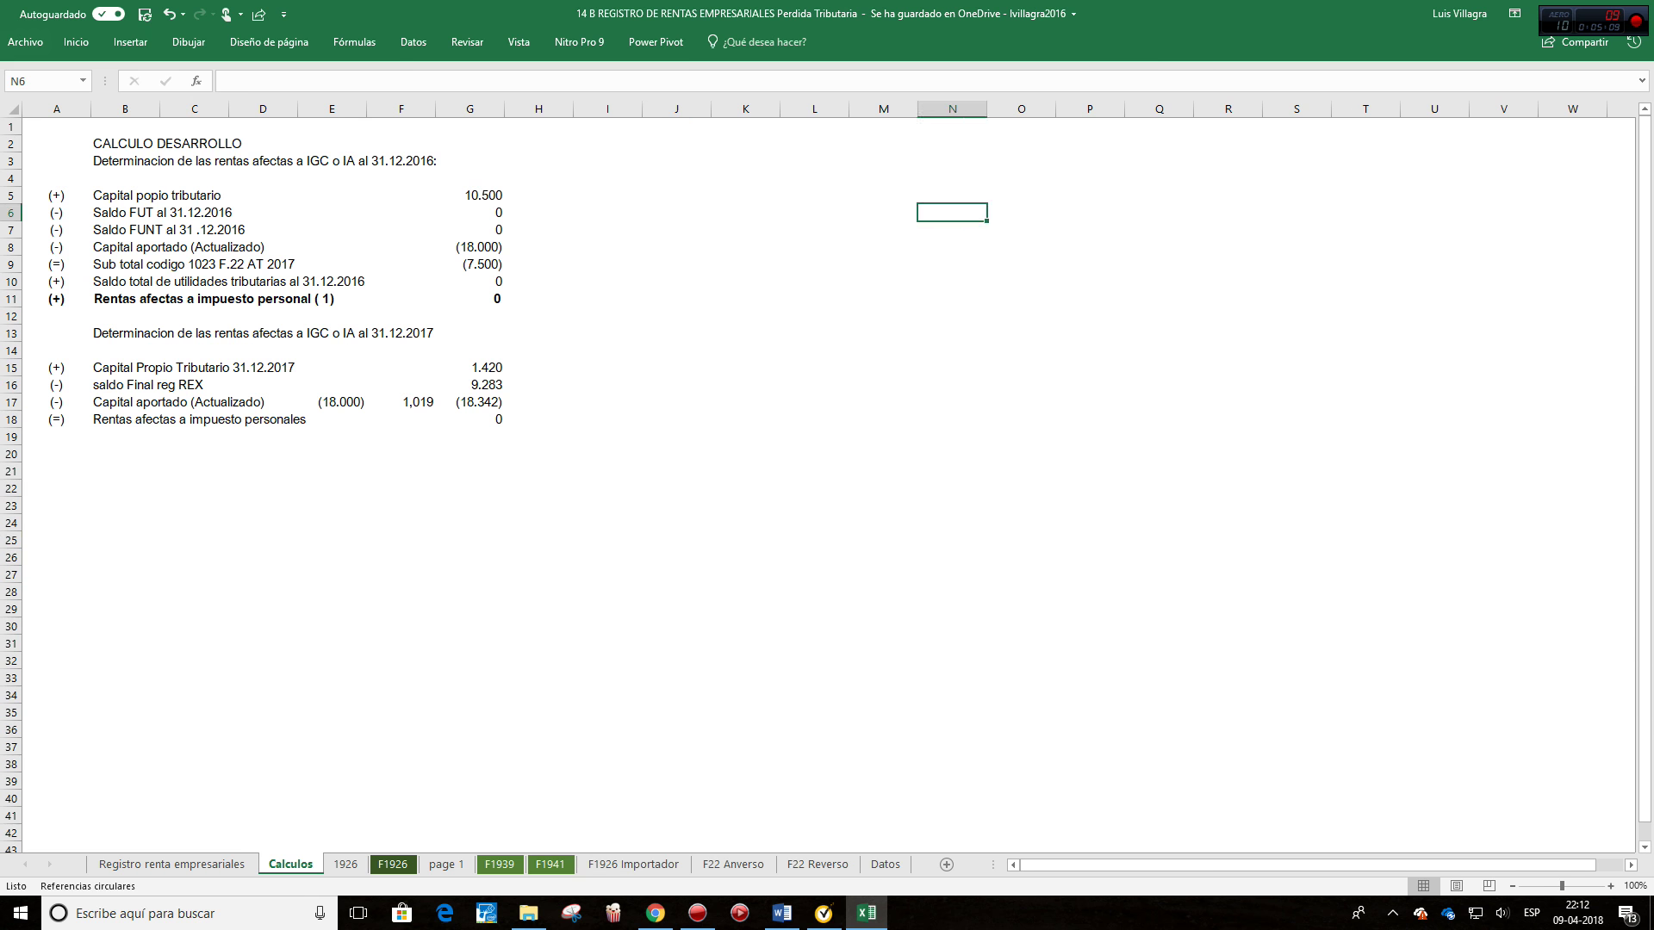
left_click(470, 195)
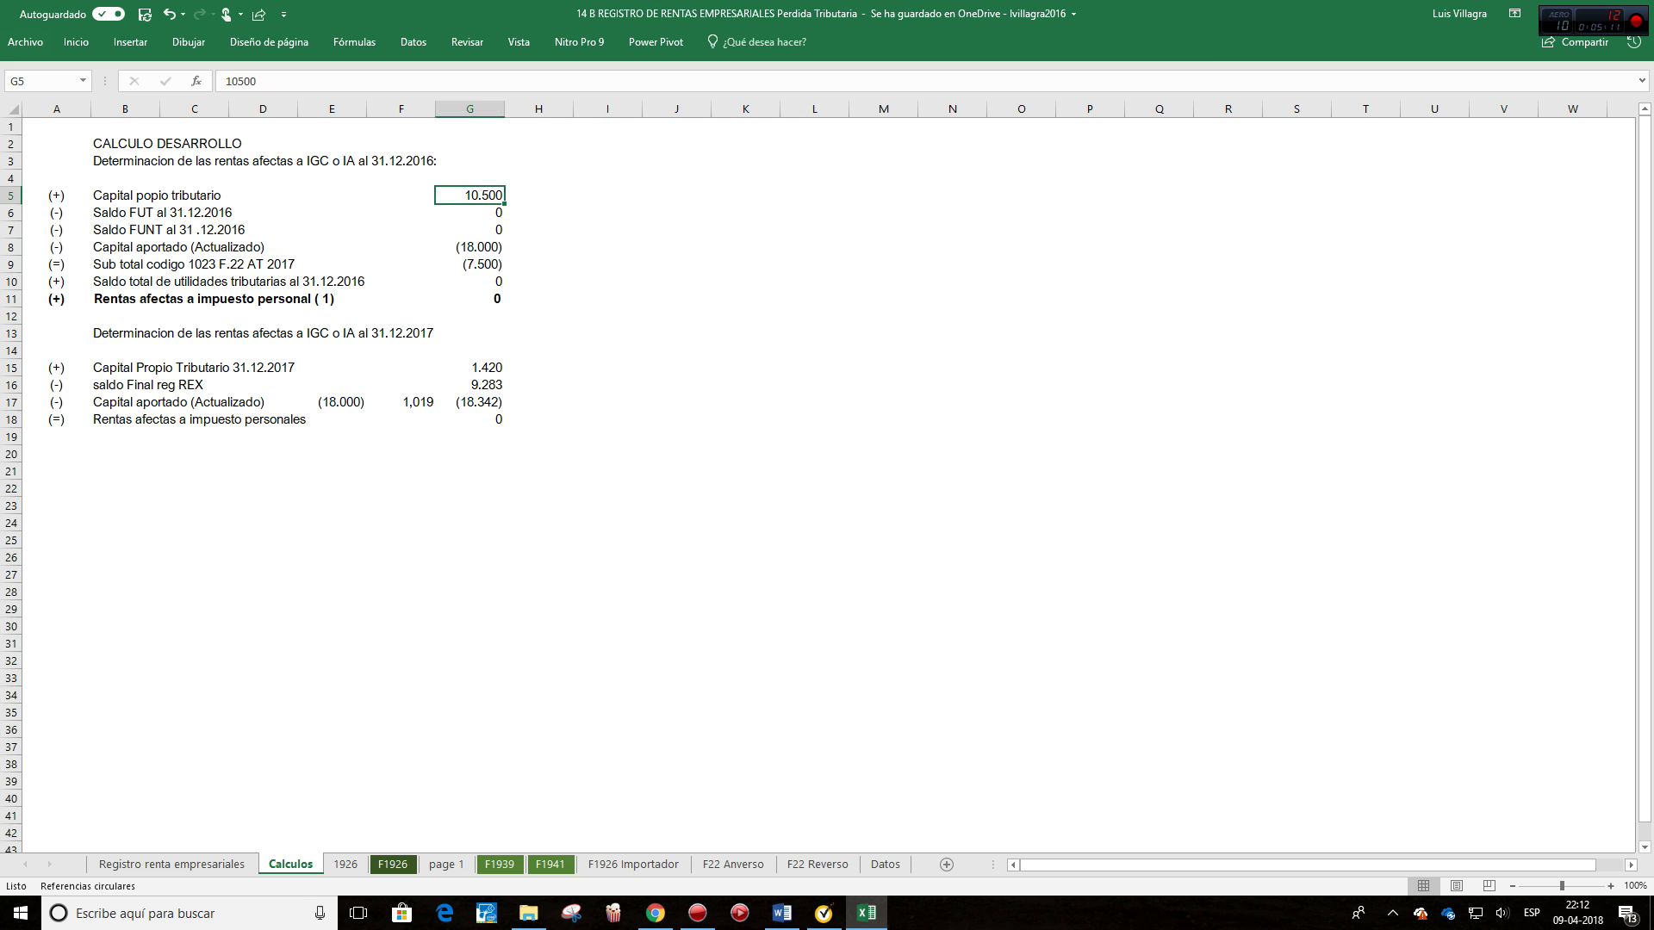
left_click(125, 246)
left_click(469, 246)
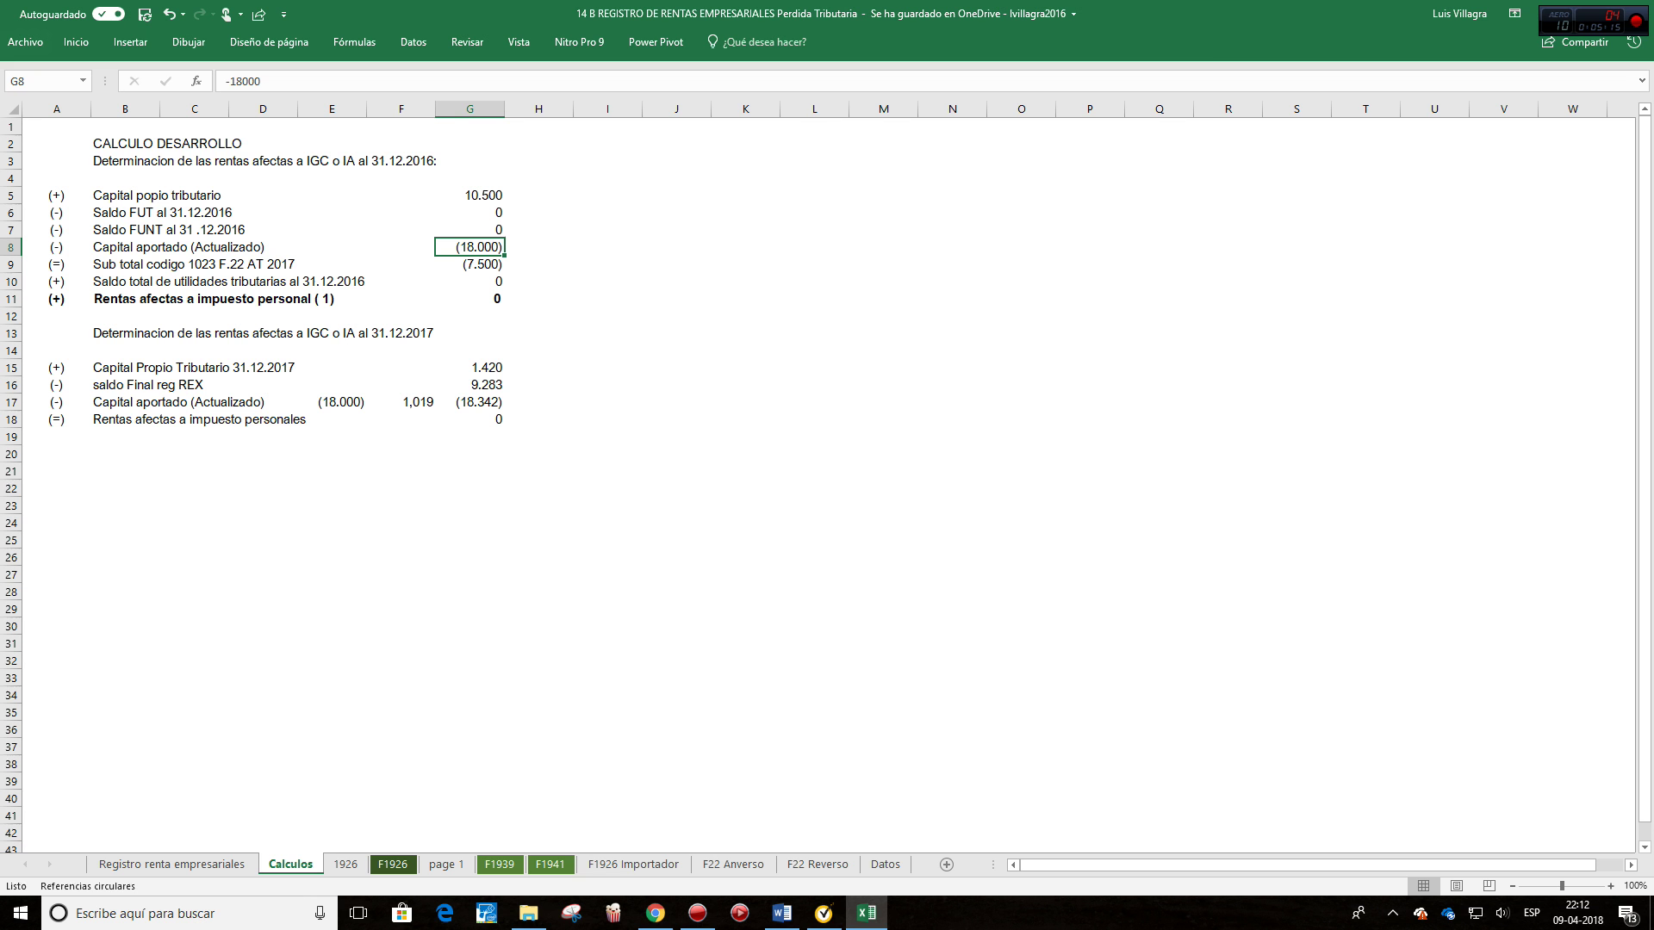
left_click(125, 280)
left_click(469, 264)
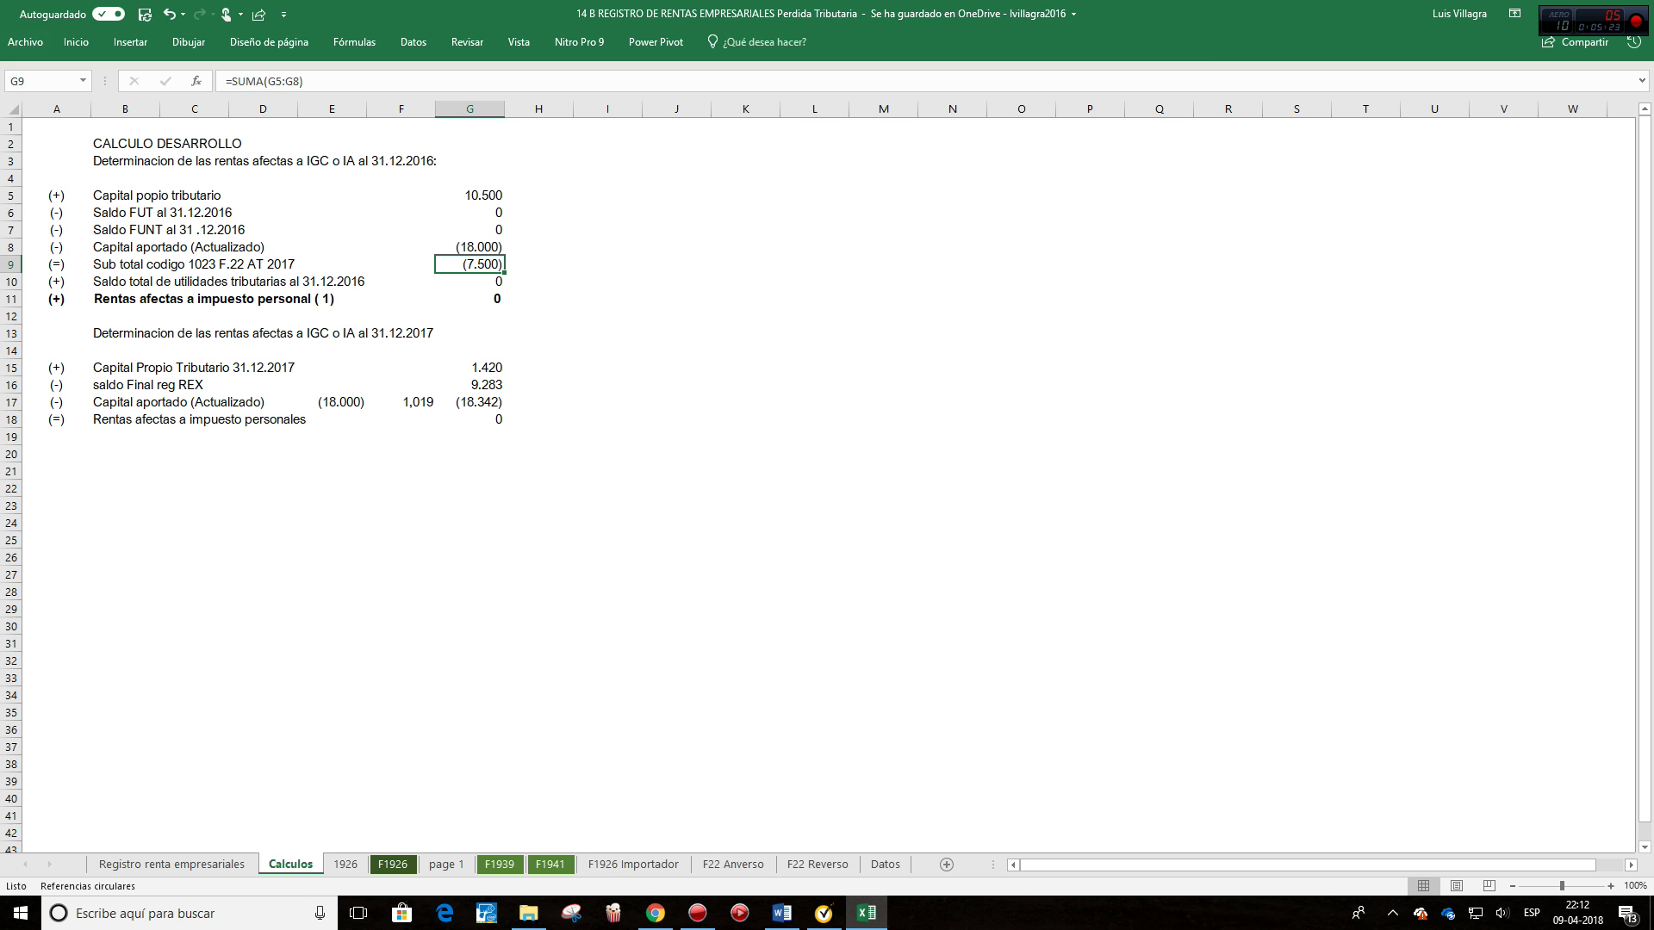
left_click(469, 298)
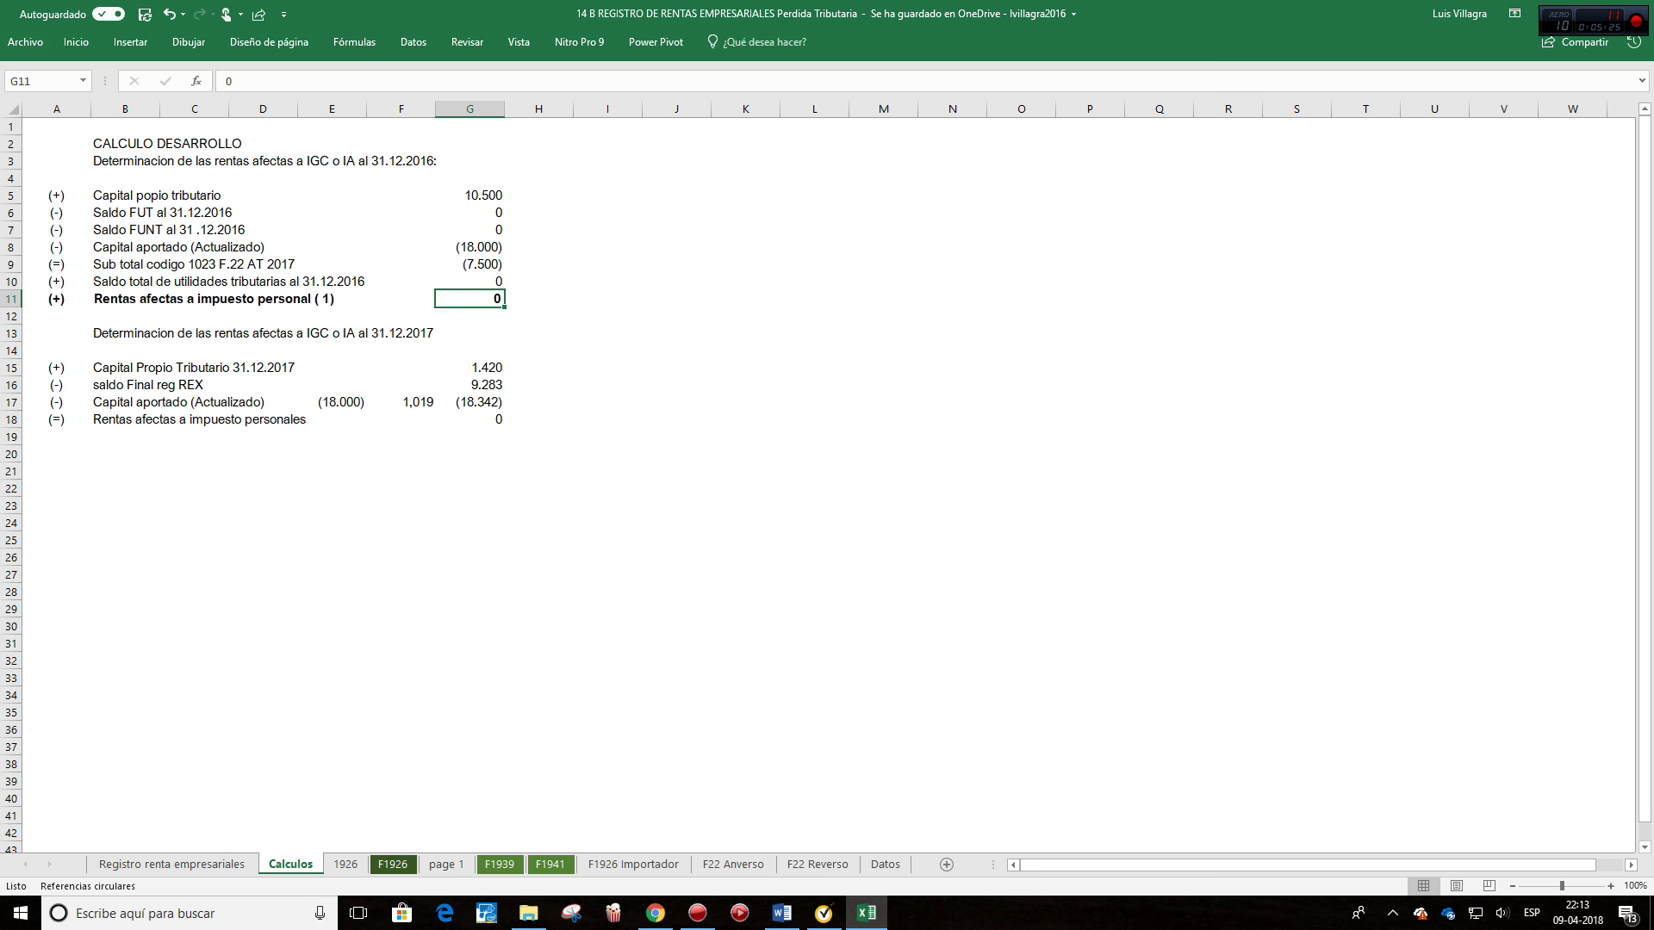
Step: Examine the 31.12.2017 determination on the Calculos sheet, including the capital propio tributario and the saldo Final reg REX formula
left_click(194, 350)
left_click(400, 332)
left_click(469, 367)
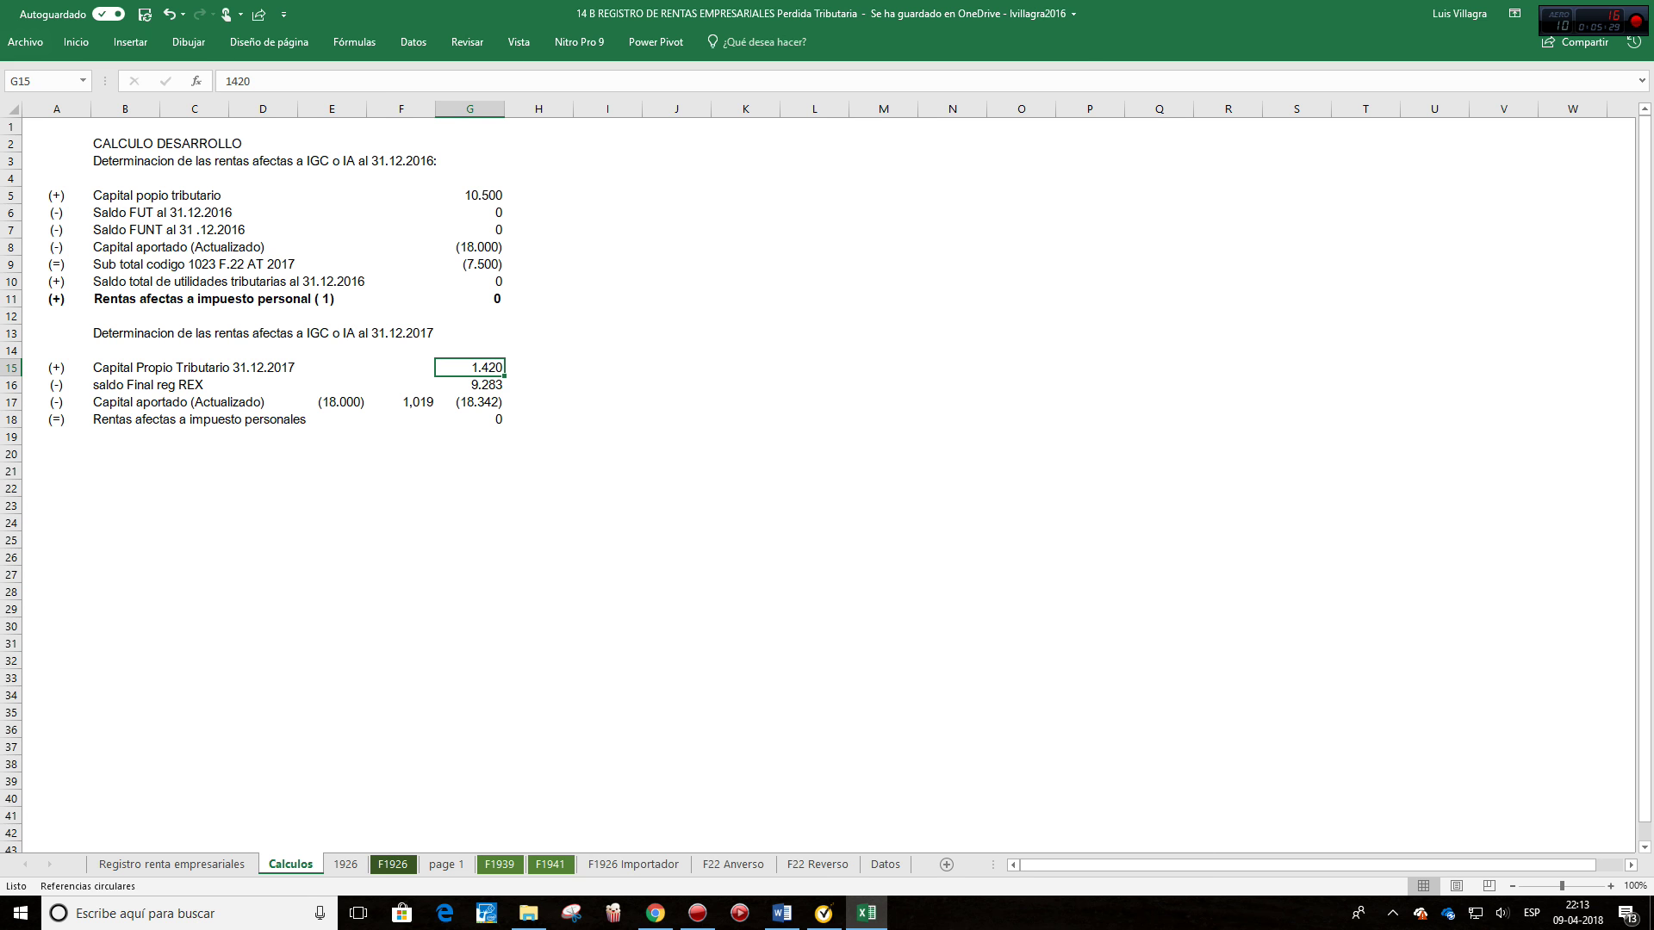
left_click(125, 384)
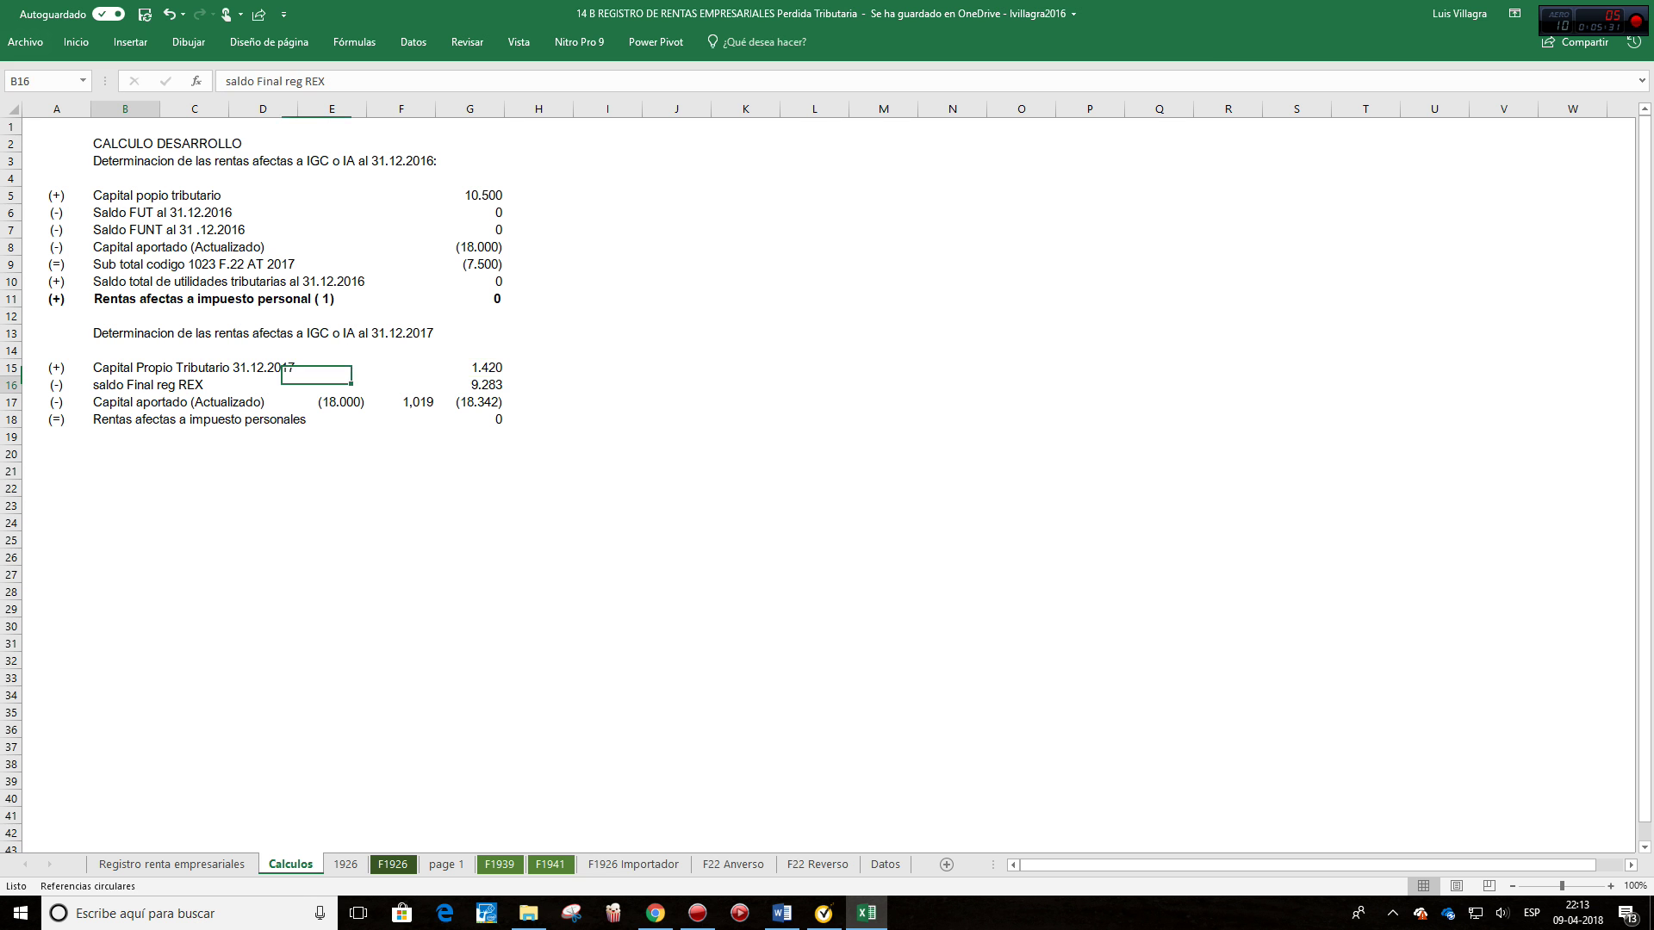
left_click(470, 384)
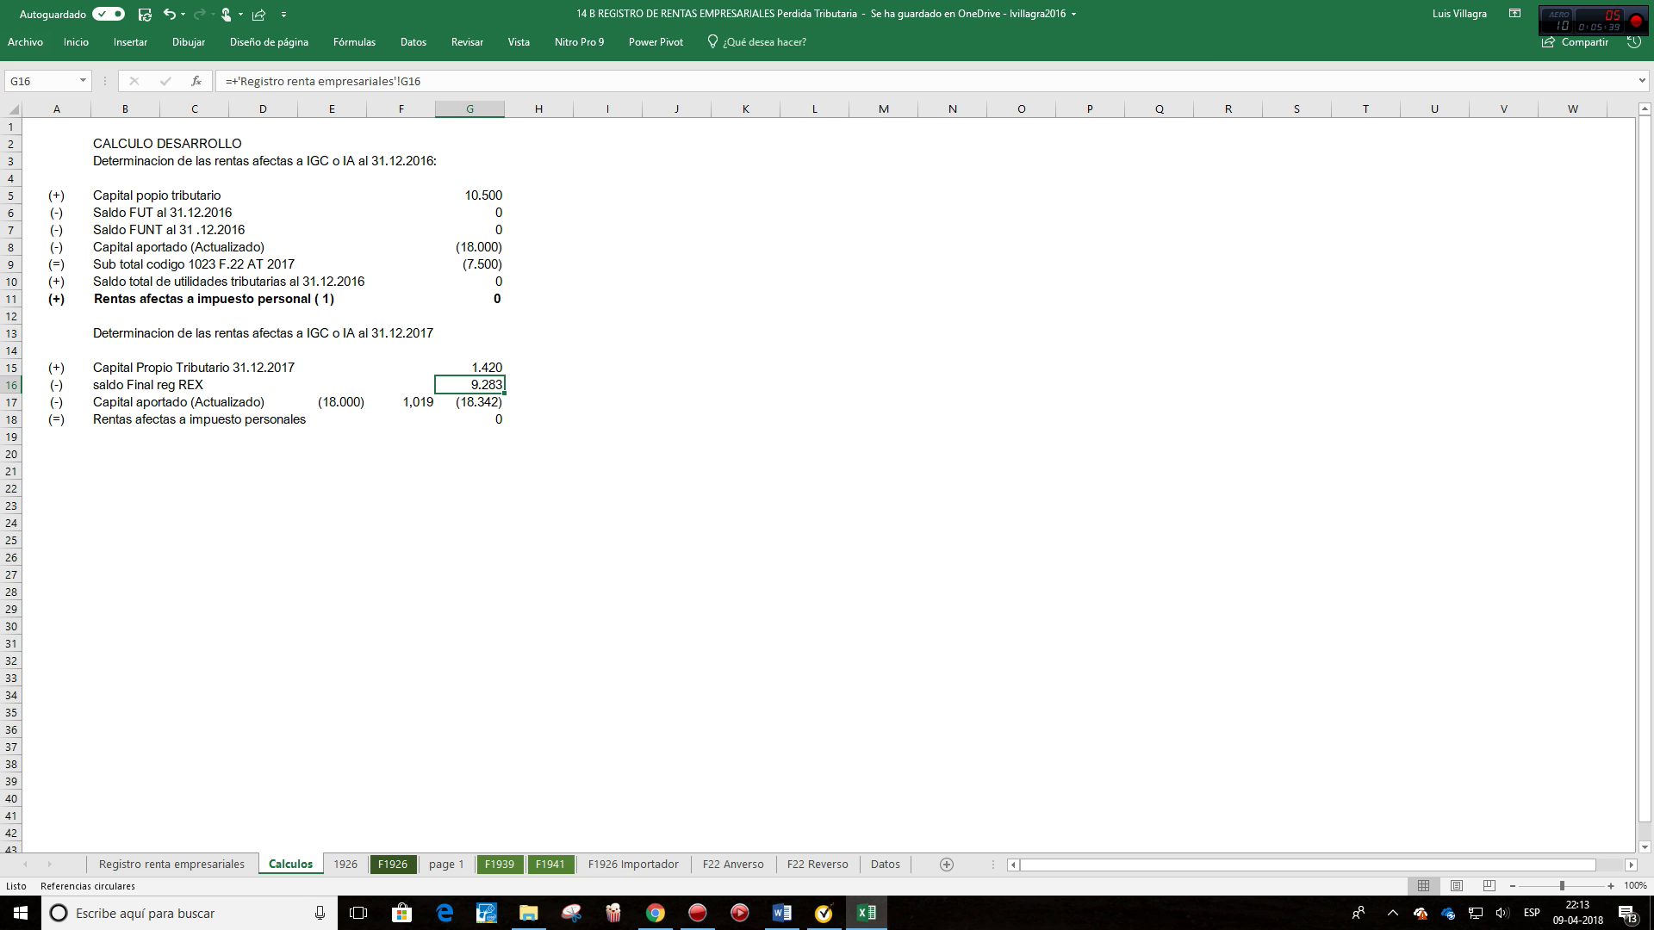
Step: Insert blank cells across A16:G16, shifting the saldo Final reg REX row and those below it down
left_click_drag(56, 384, 484, 384)
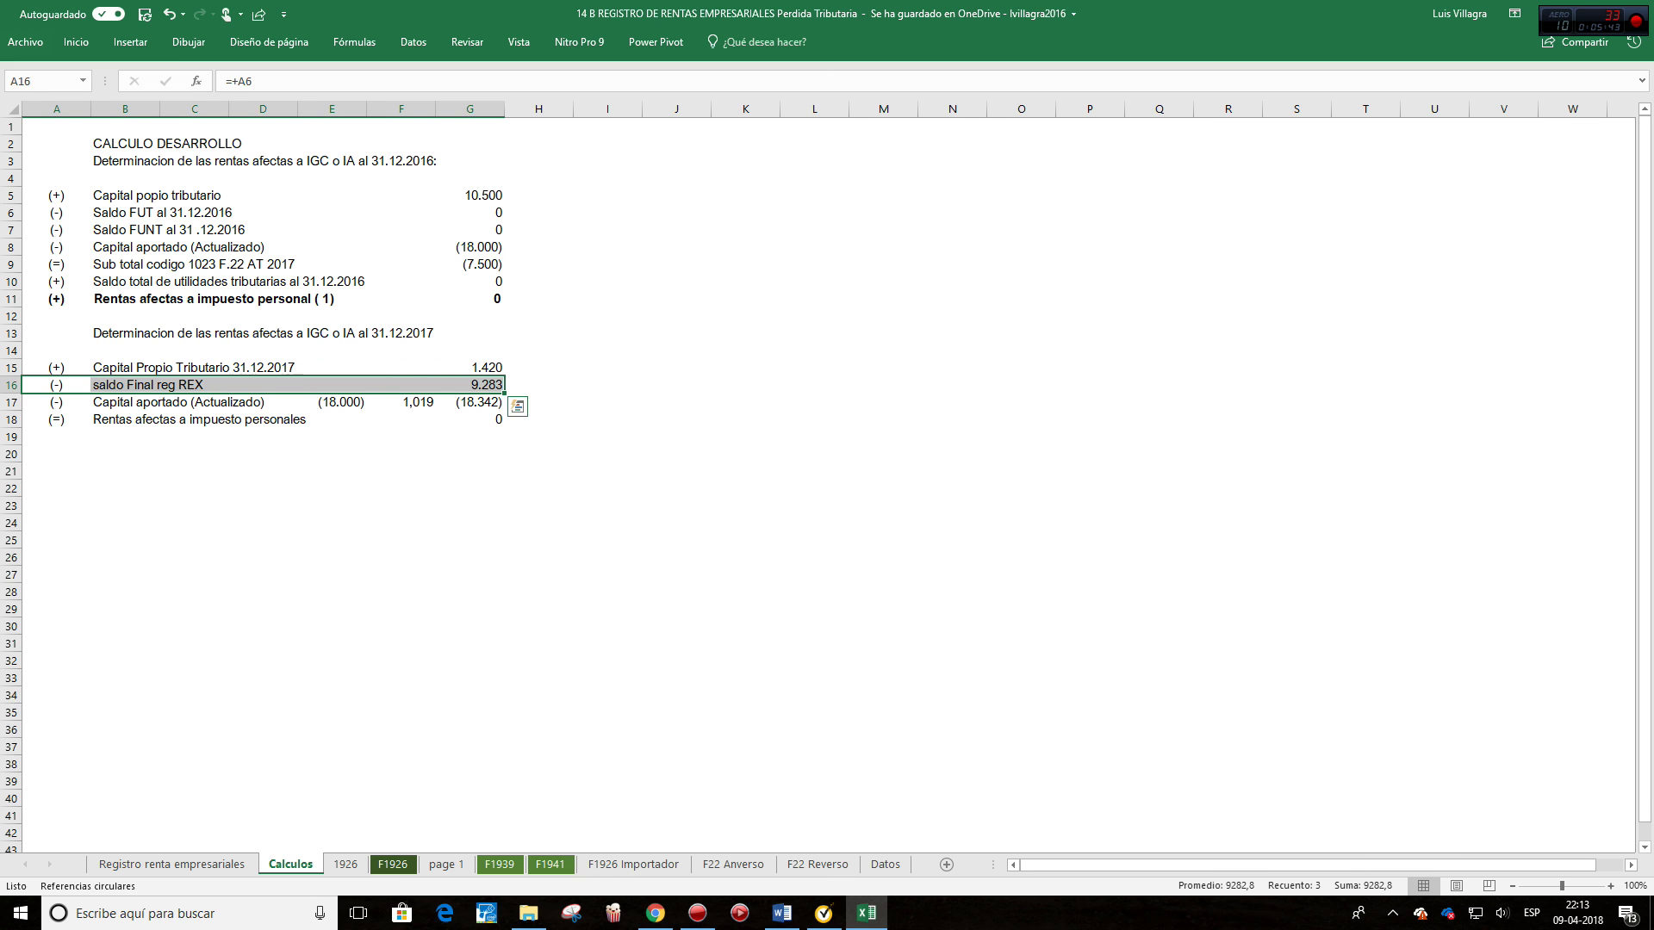
right_click(418, 384)
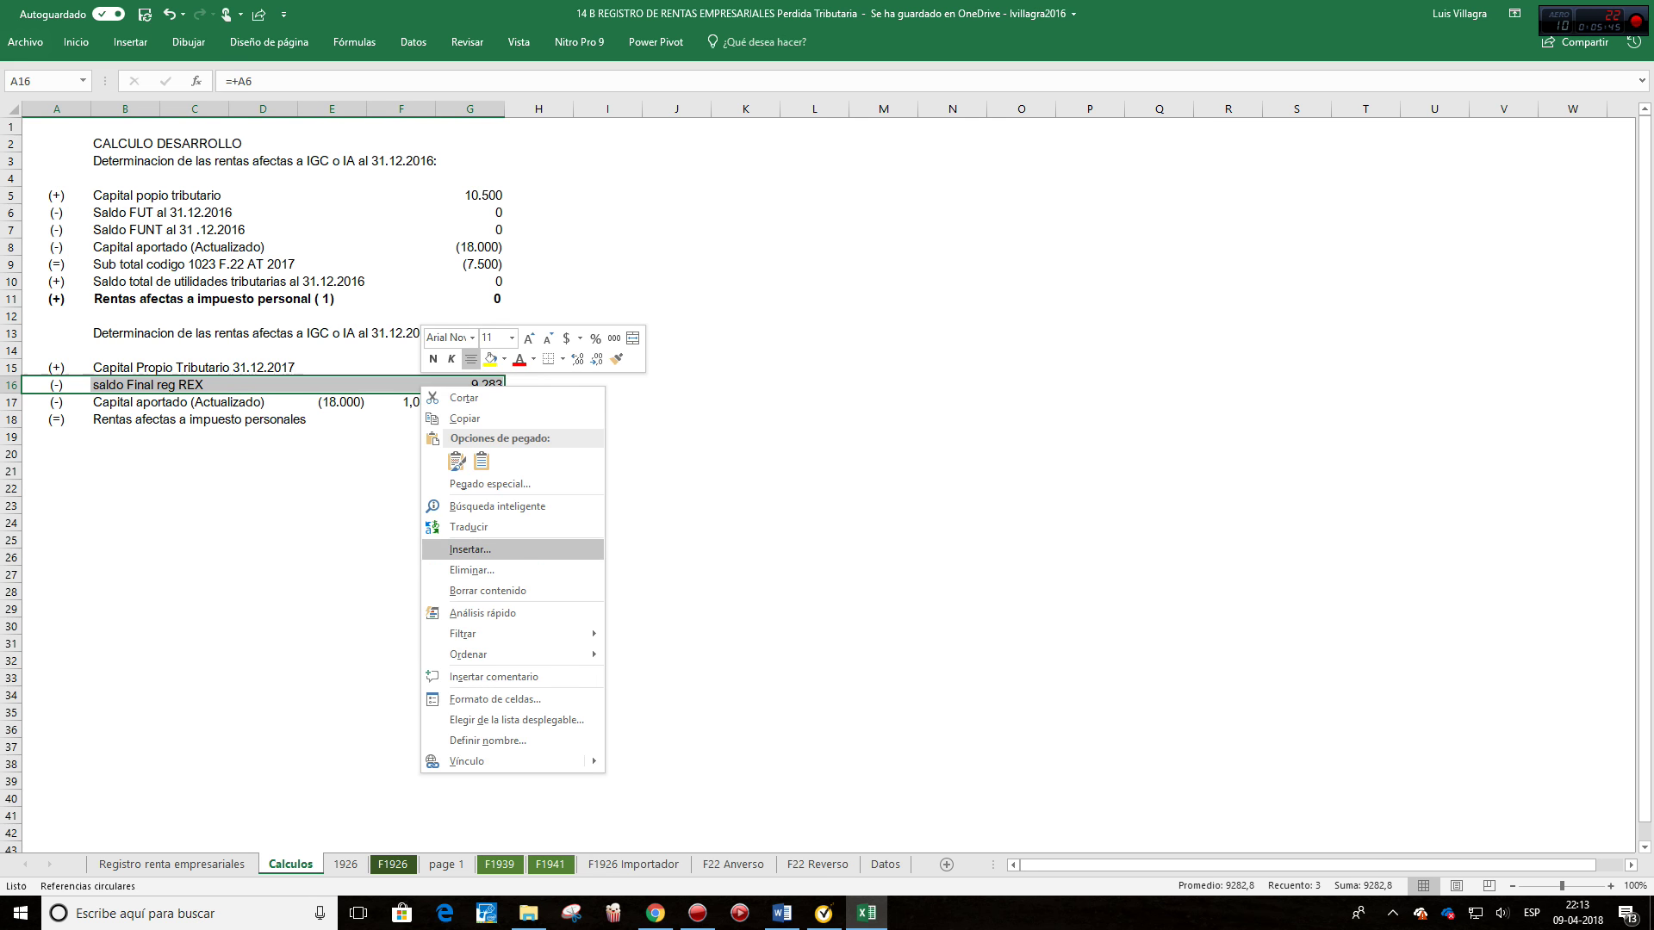
left_click(457, 549)
key("Return")
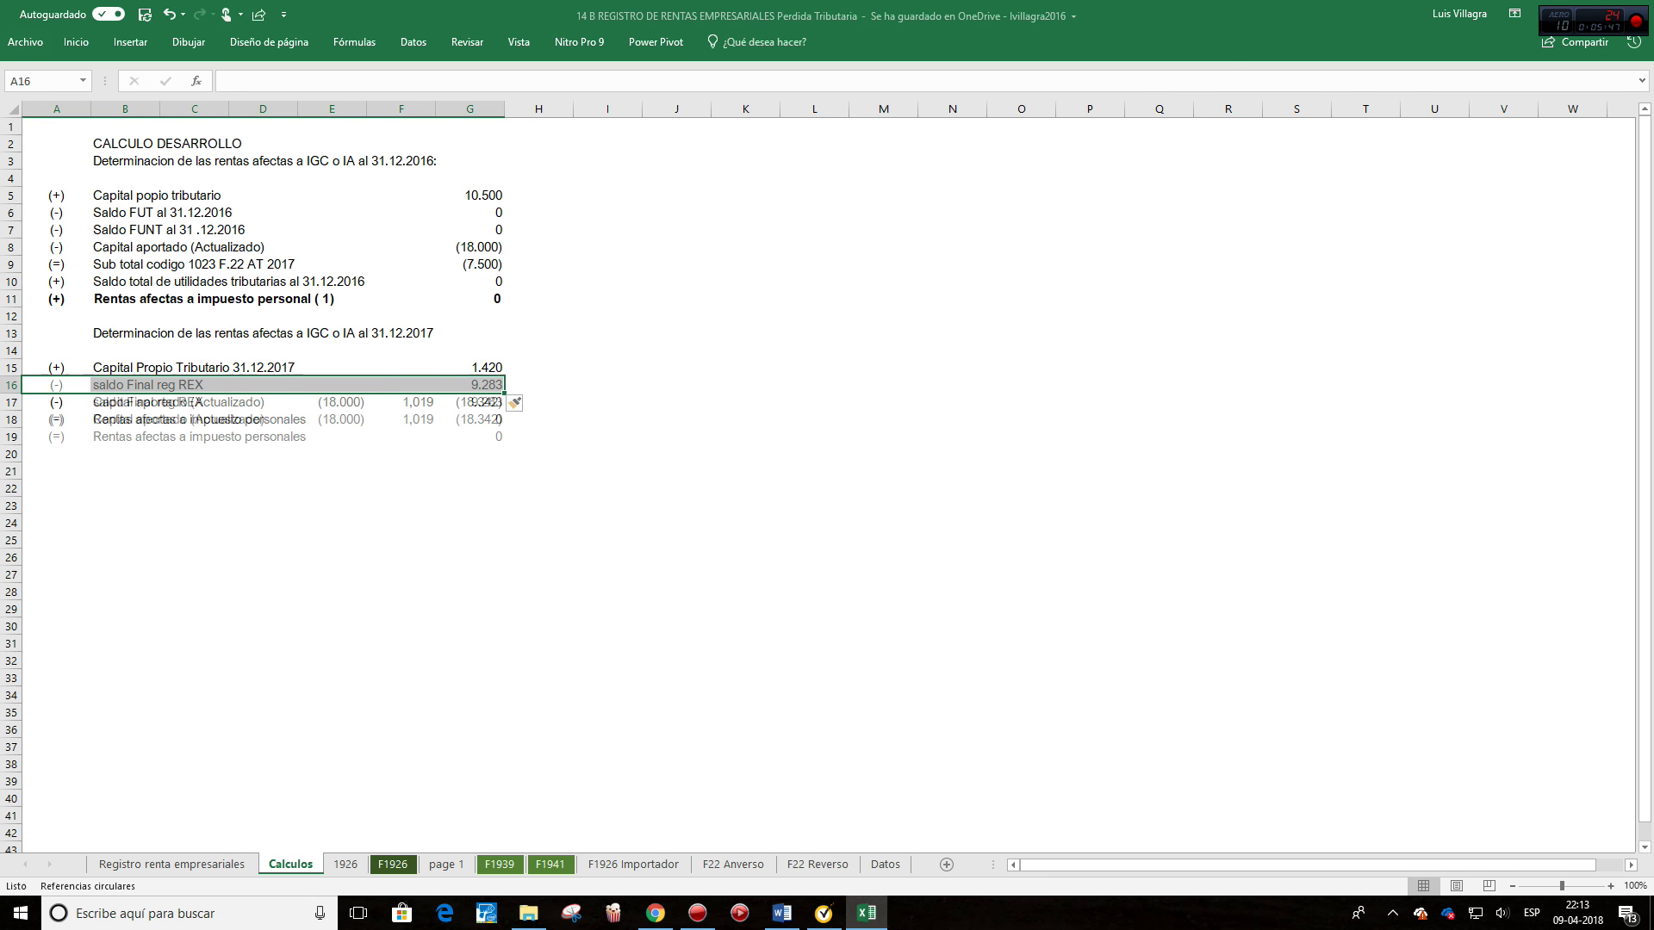
Step: Fill the sign in A16 with a reference to the cell below, A17
left_click(56, 385)
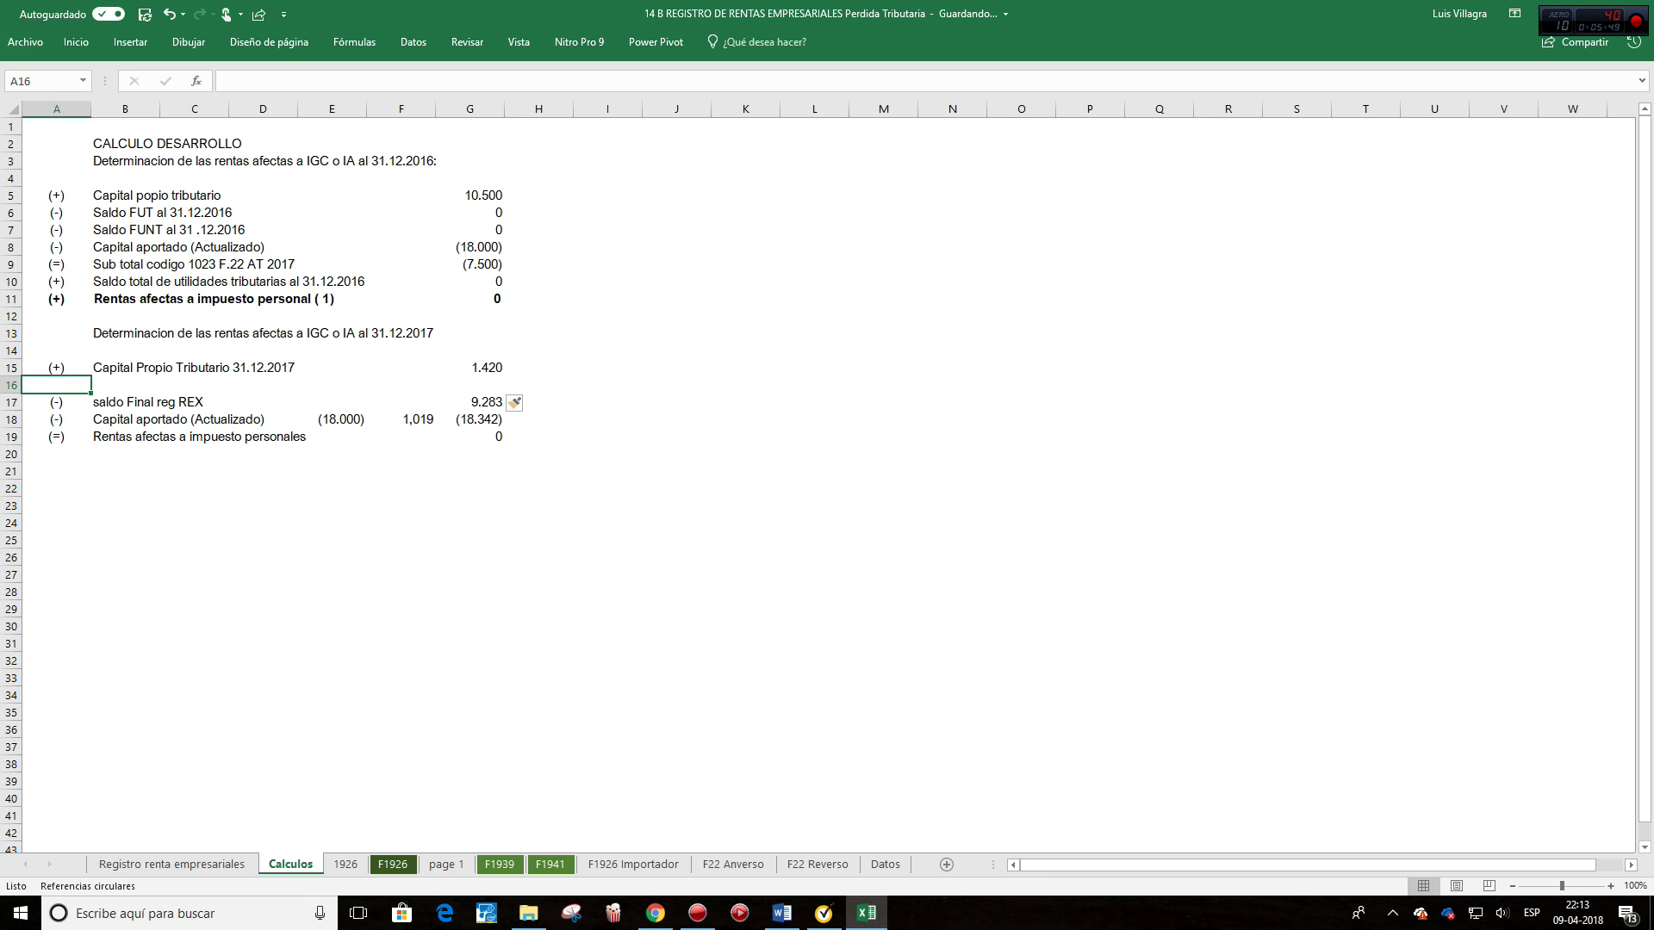
type("+")
key("Down")
key("Return")
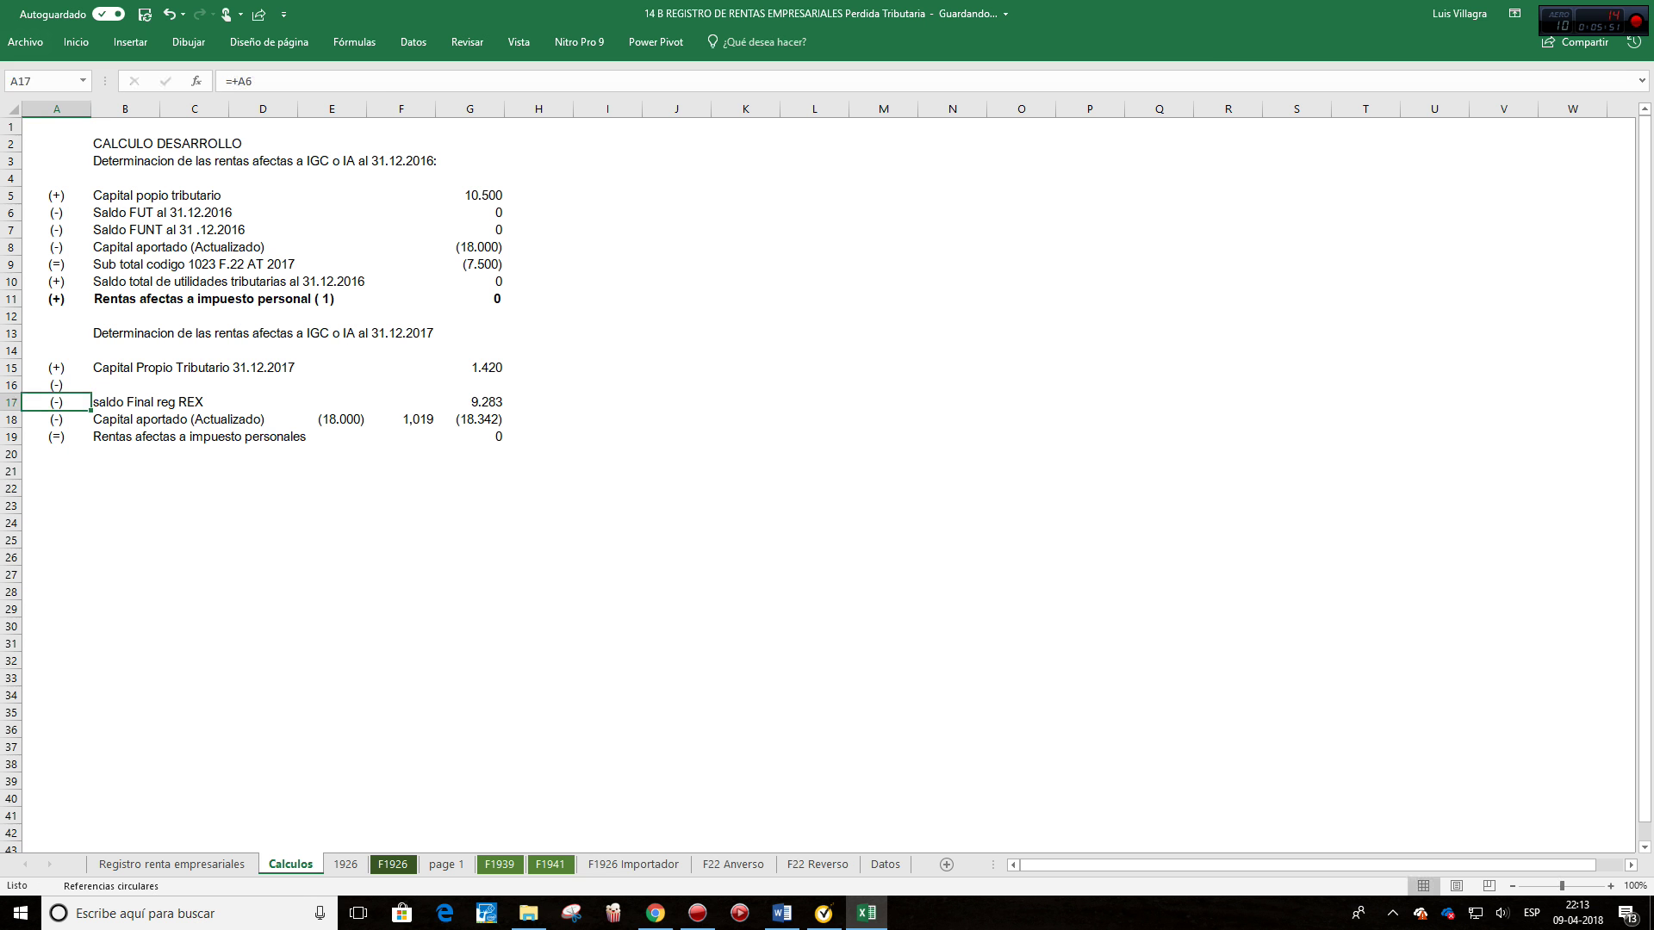
Step: Set the sign of the inserted row in A16 to a reference to the (+) in A15
left_click(56, 384)
type("+")
key("Up")
key("Return")
Step: Label the inserted row in B16 as "Dividendos Provisorios , reajustados"
key("Up")
key("Up")
key("Right")
left_click(125, 385)
type("Dividendos")
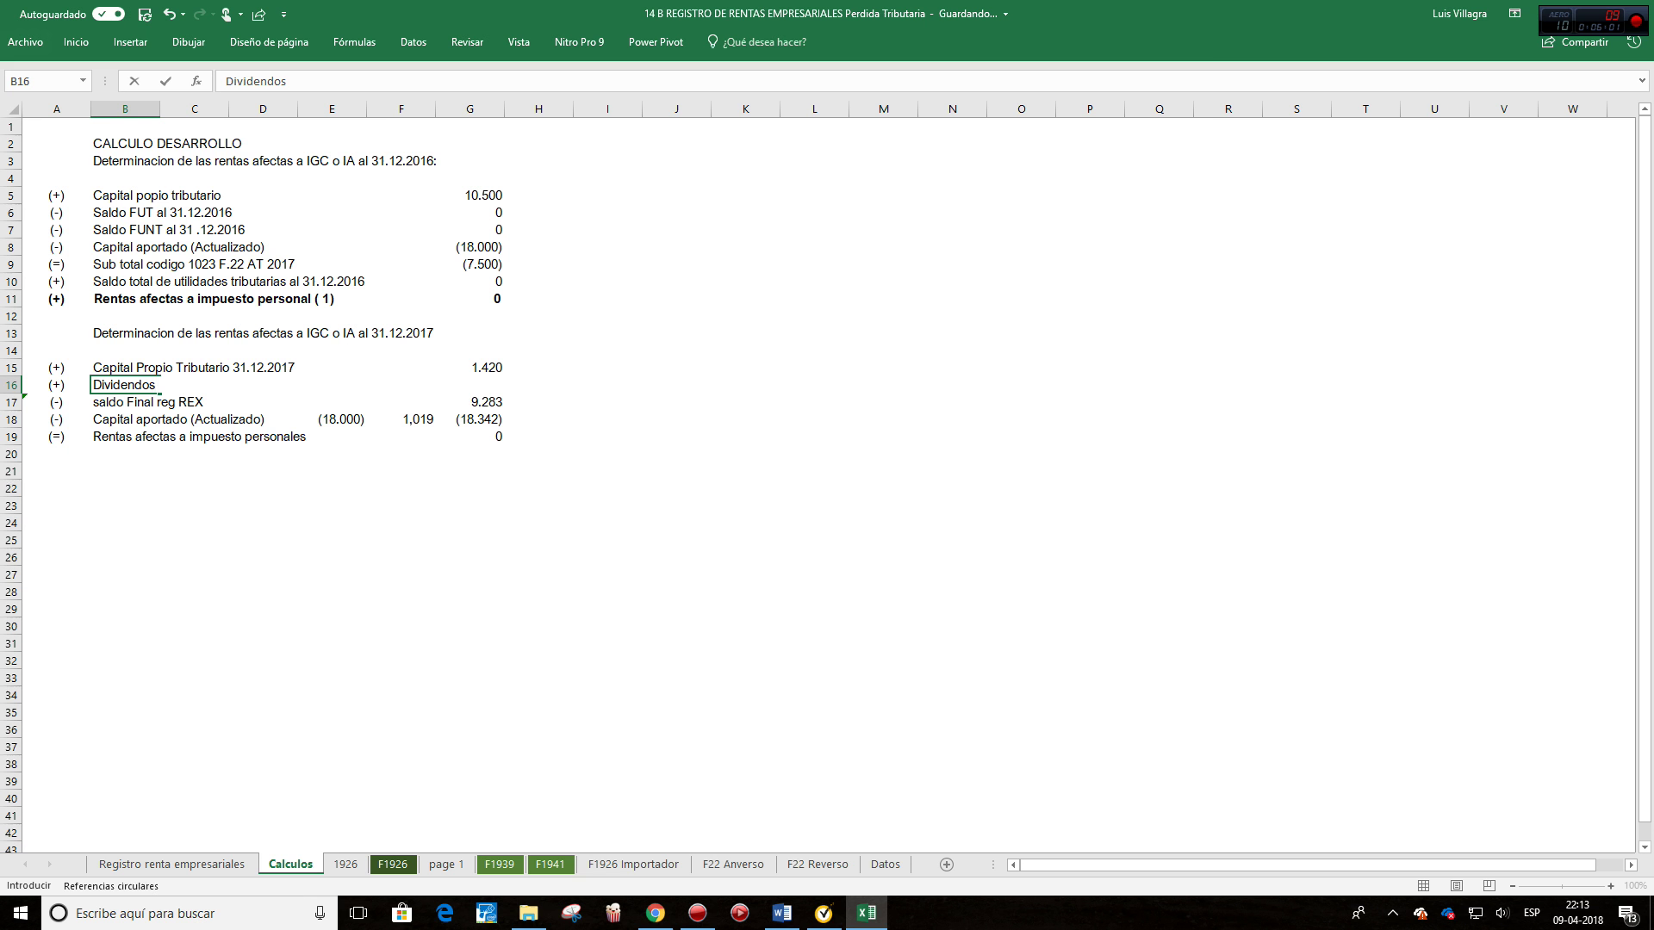
type(" Provisorios , reajustados")
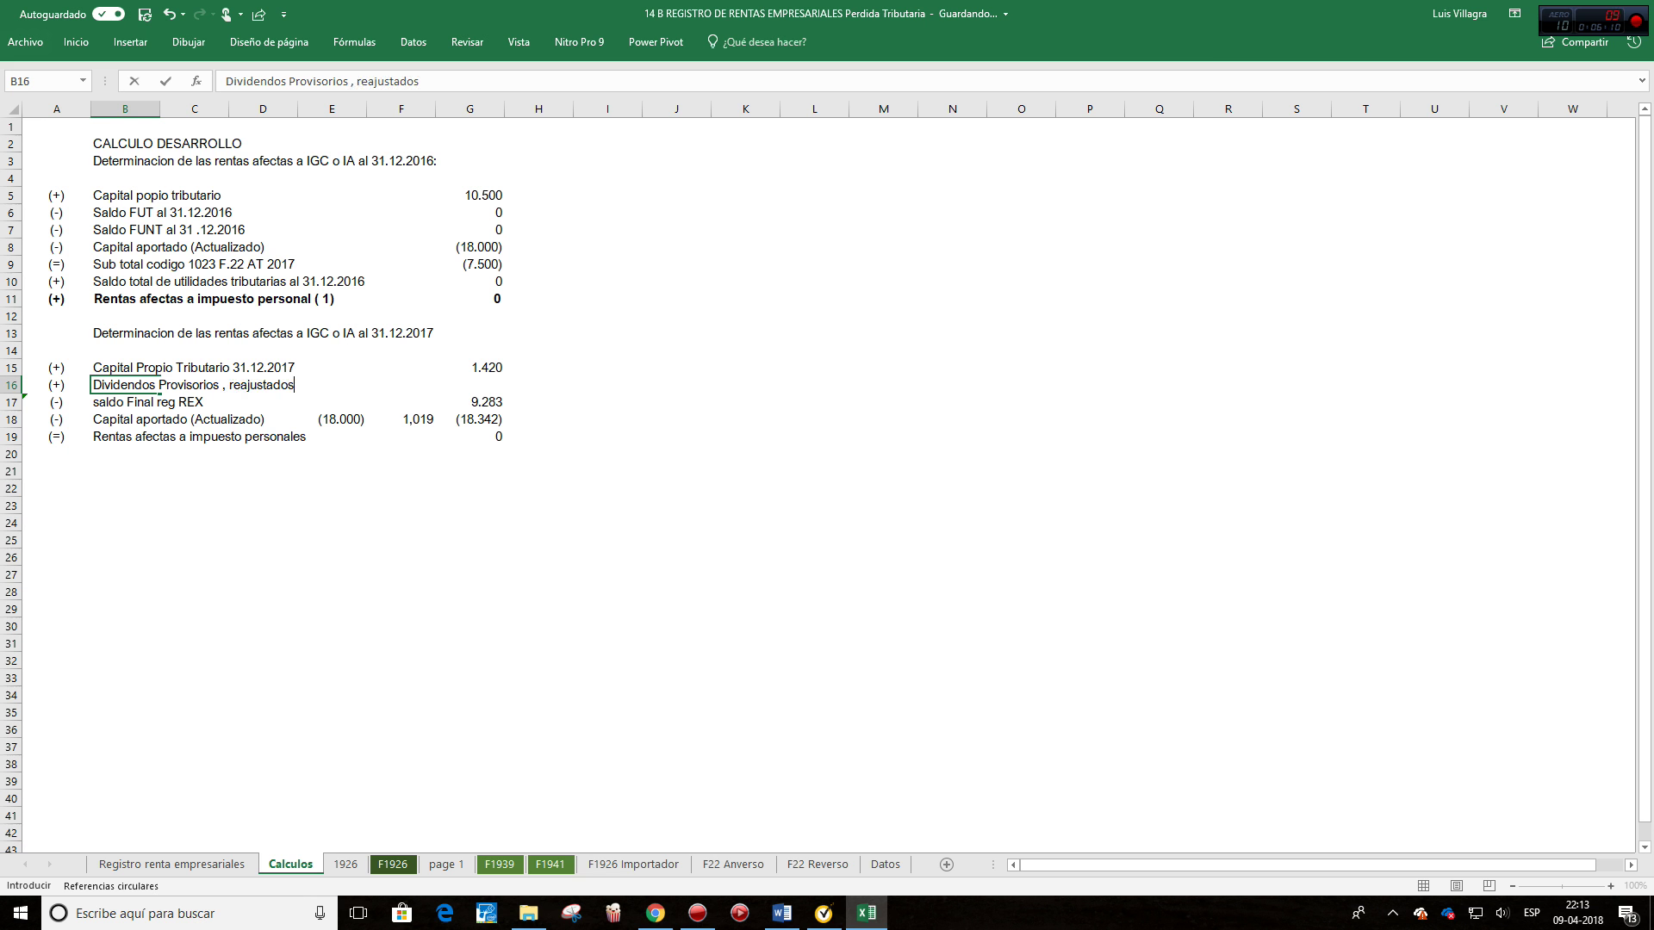
key("Return")
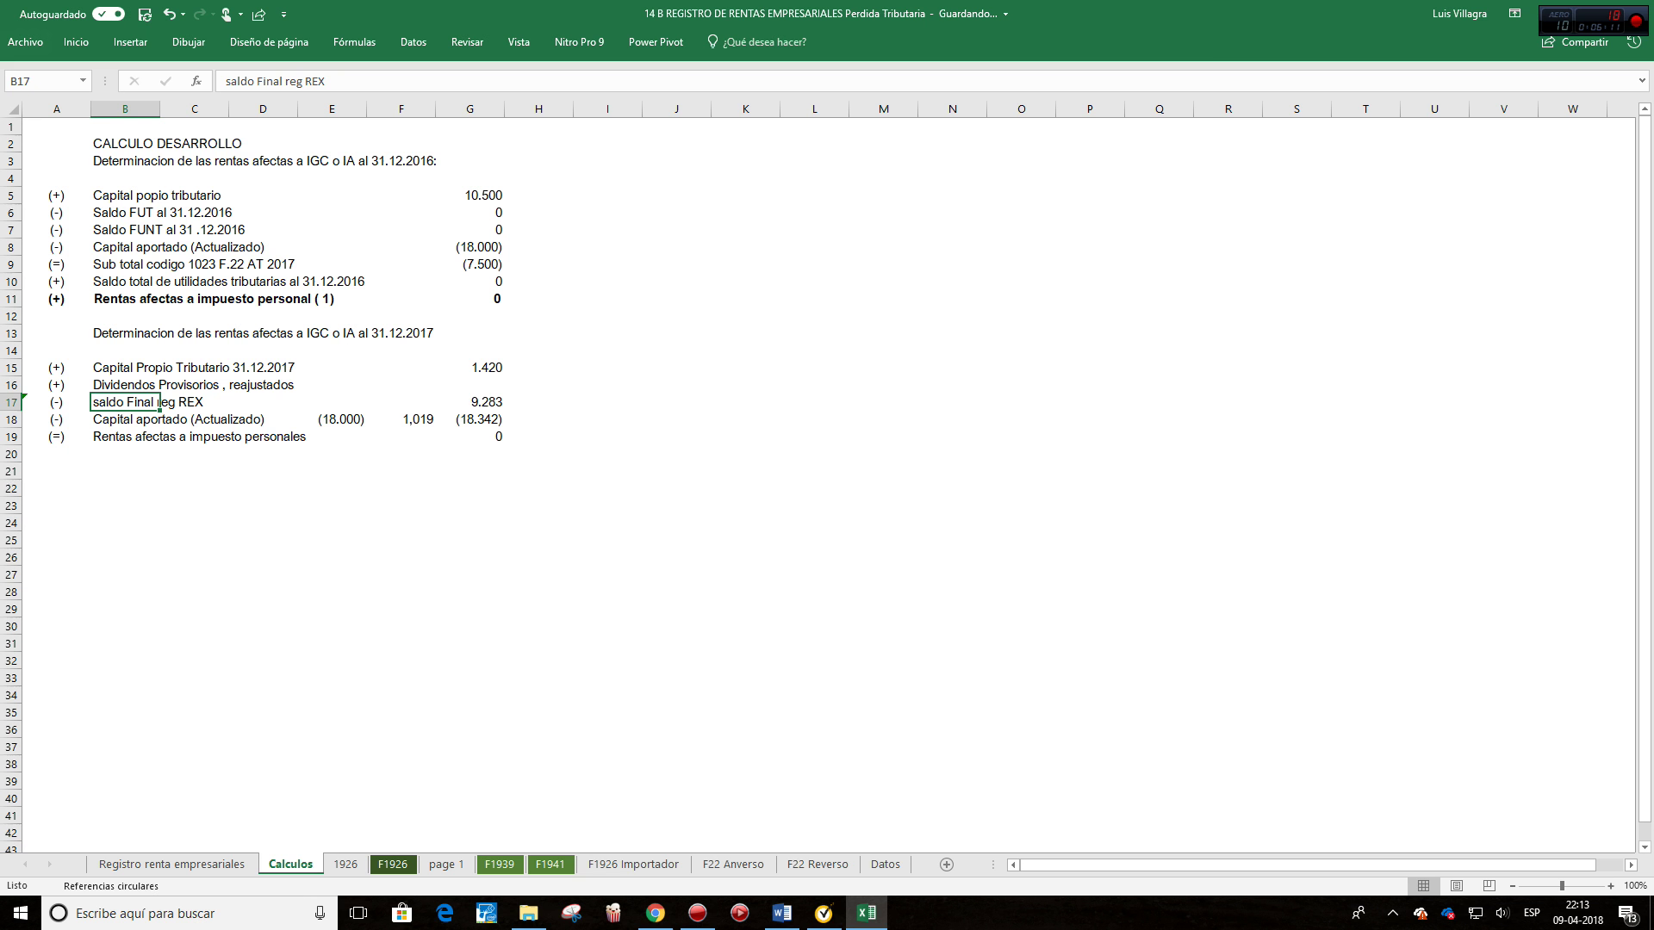
Step: Enter in G16 a negative reference to the Retros Socios amount in R13 of the Registro renta empresariales sheet
key("Up")
key("Right")
key("Right")
key("Right")
key("Right")
key("Right")
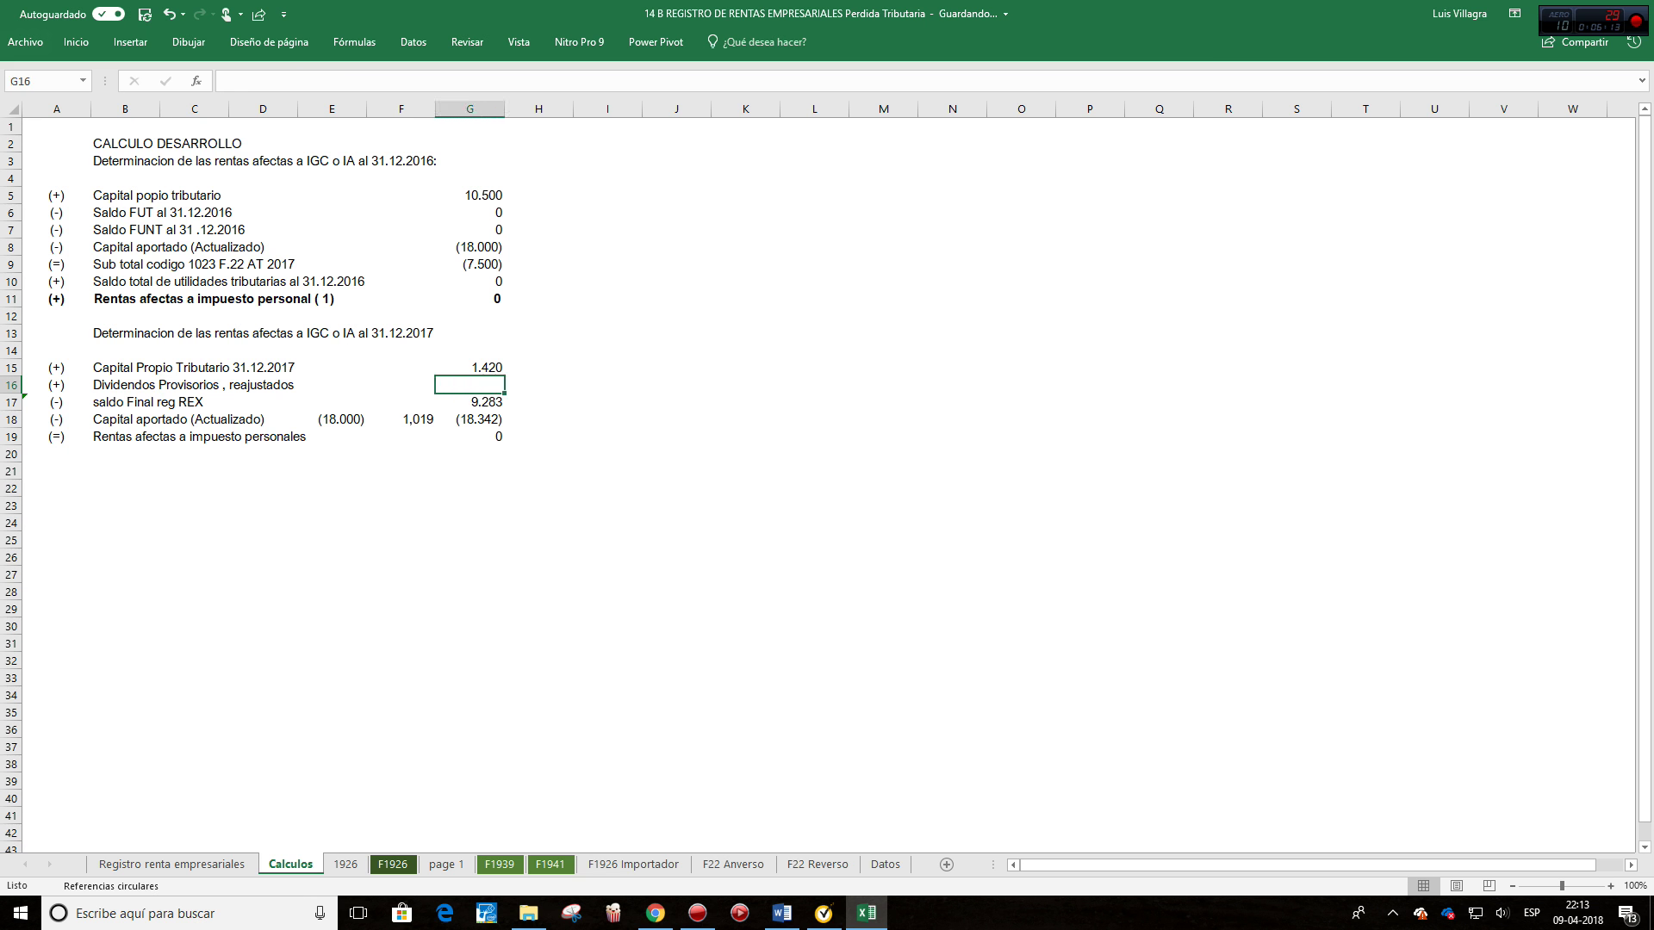
type("-")
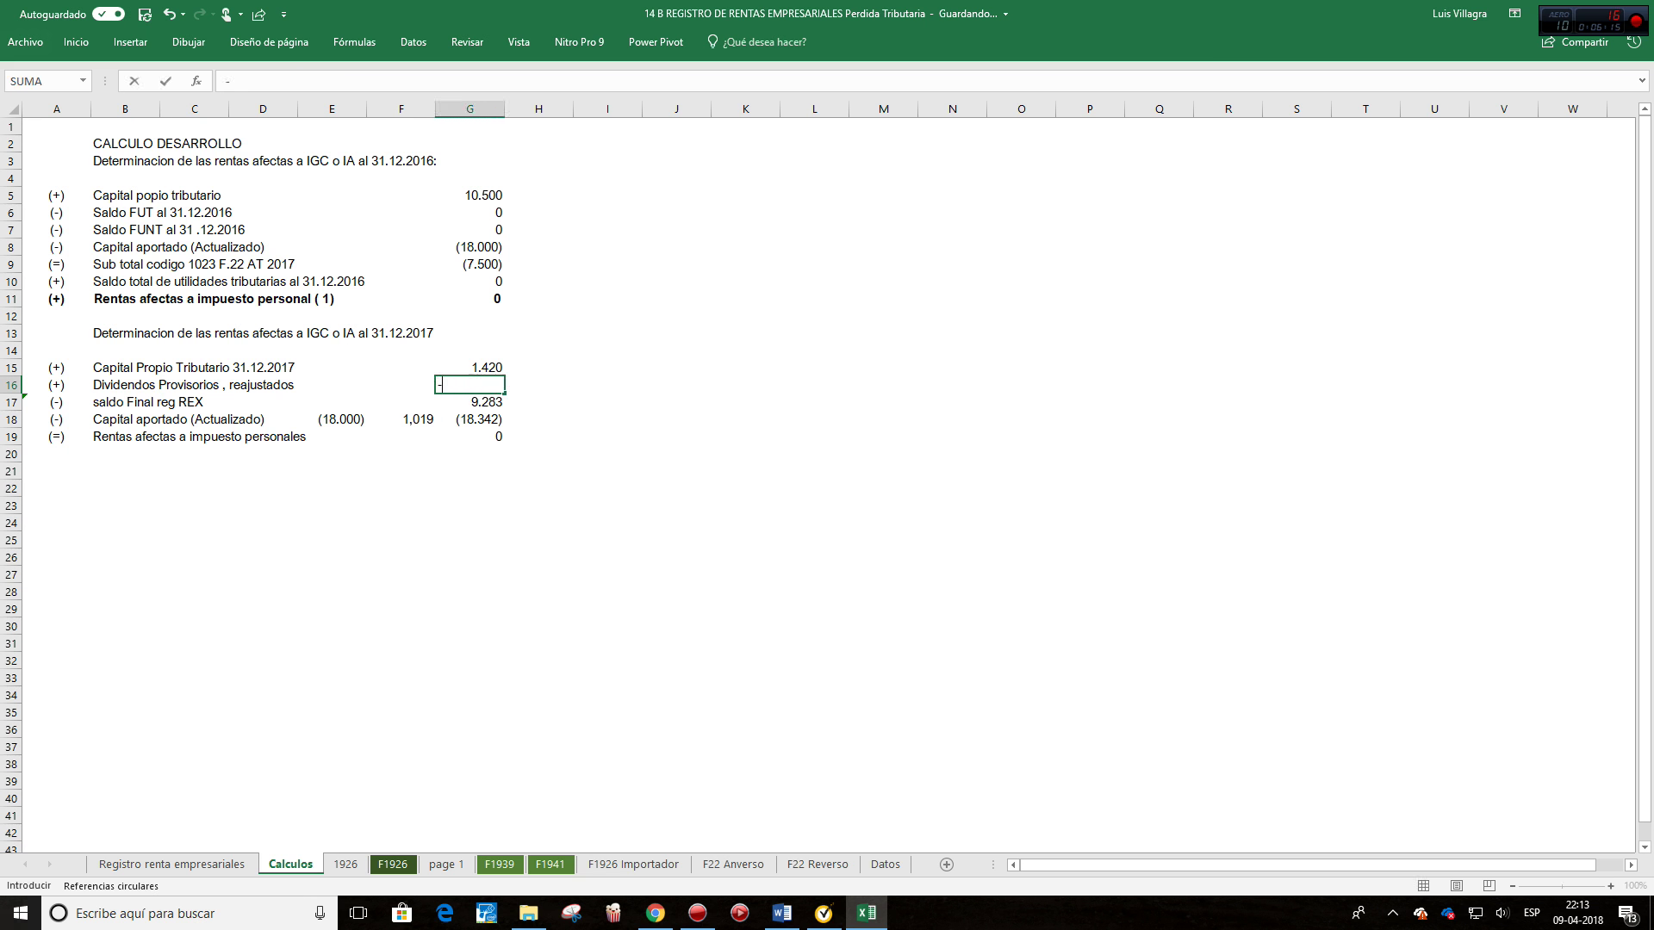
left_click(171, 864)
left_click(1312, 387)
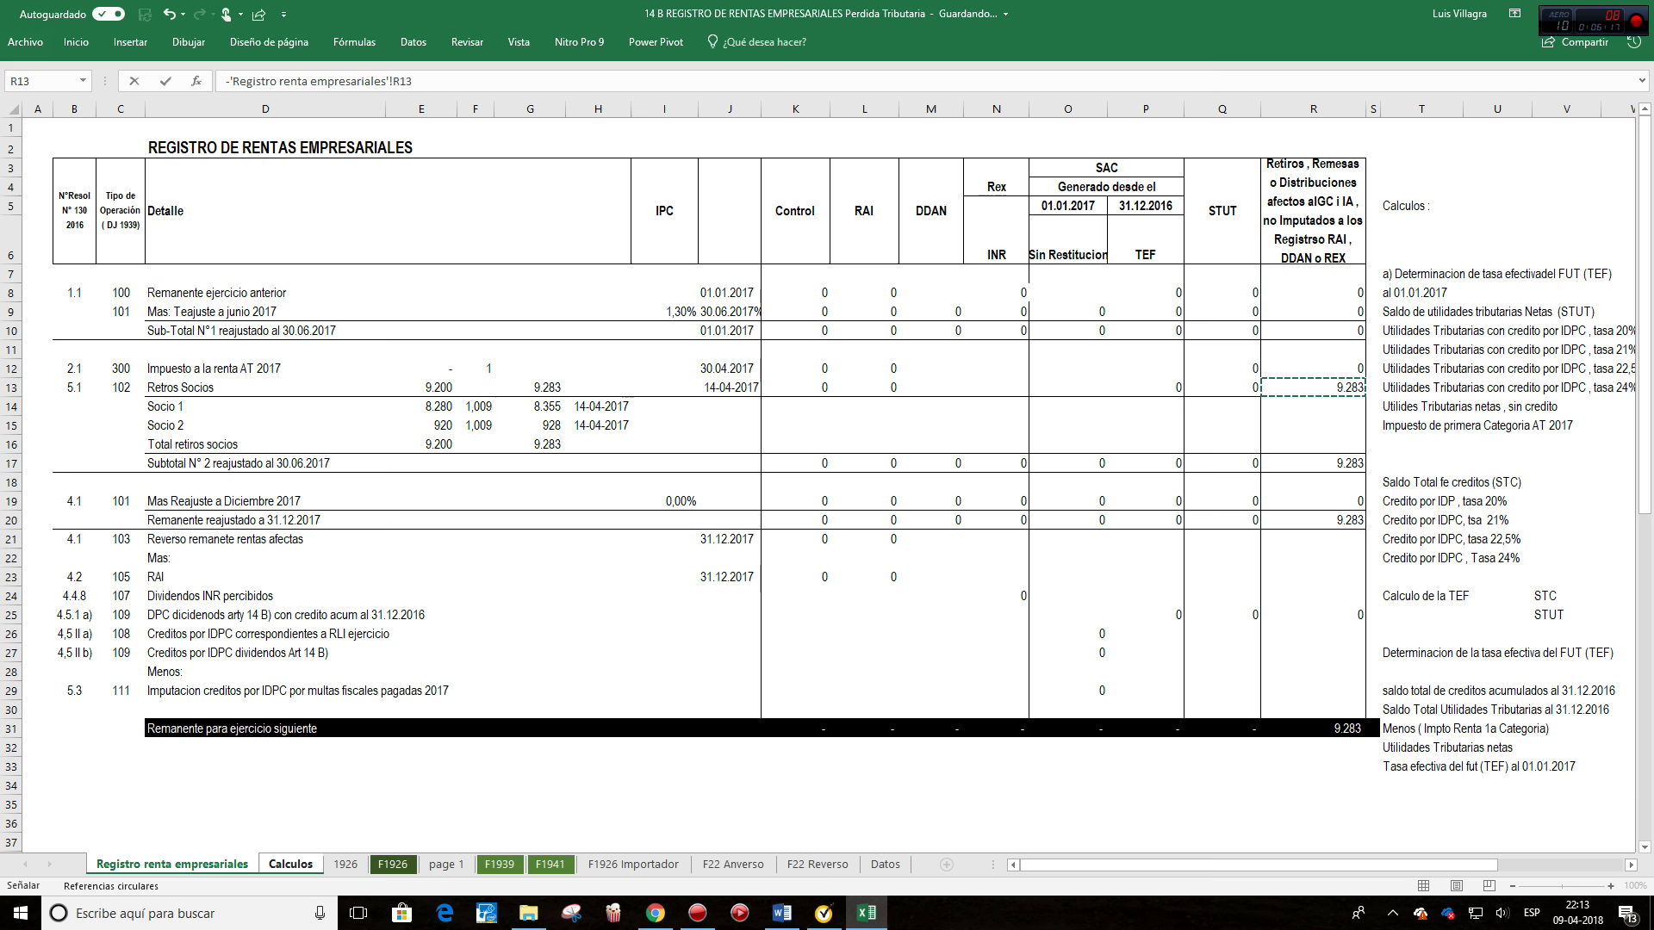
key("Return")
key("Up")
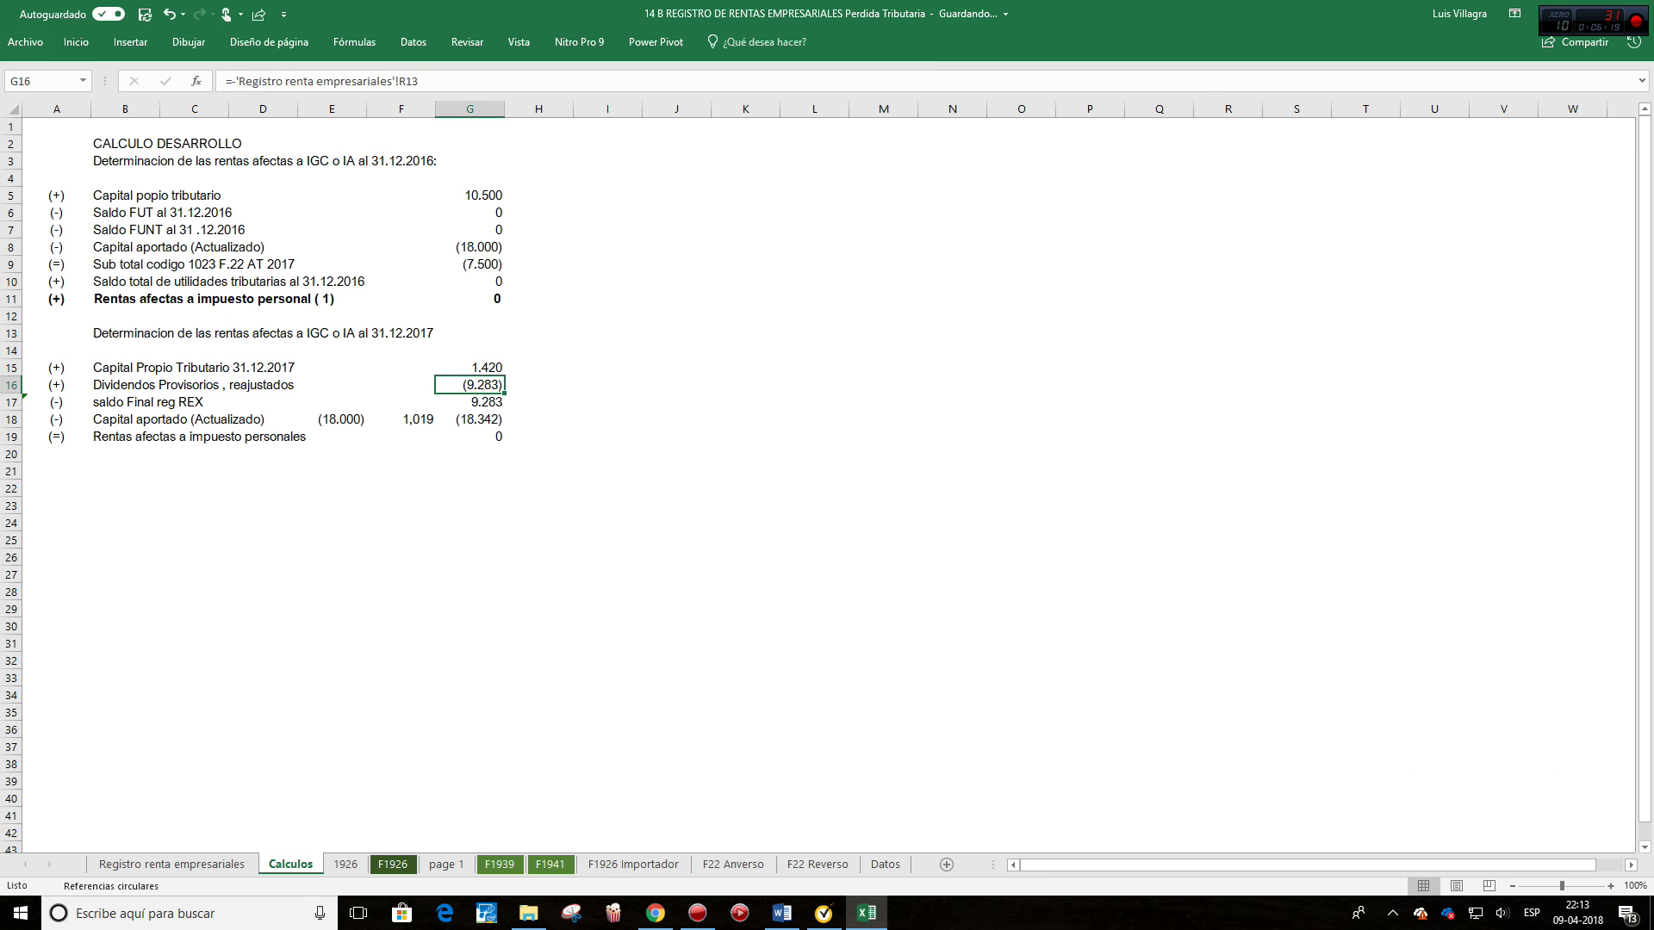
Step: Change the minus sign in G16's formula to a plus so the referenced R13 amount is added
left_click(230, 81)
key("Delete")
type("+")
key("Return")
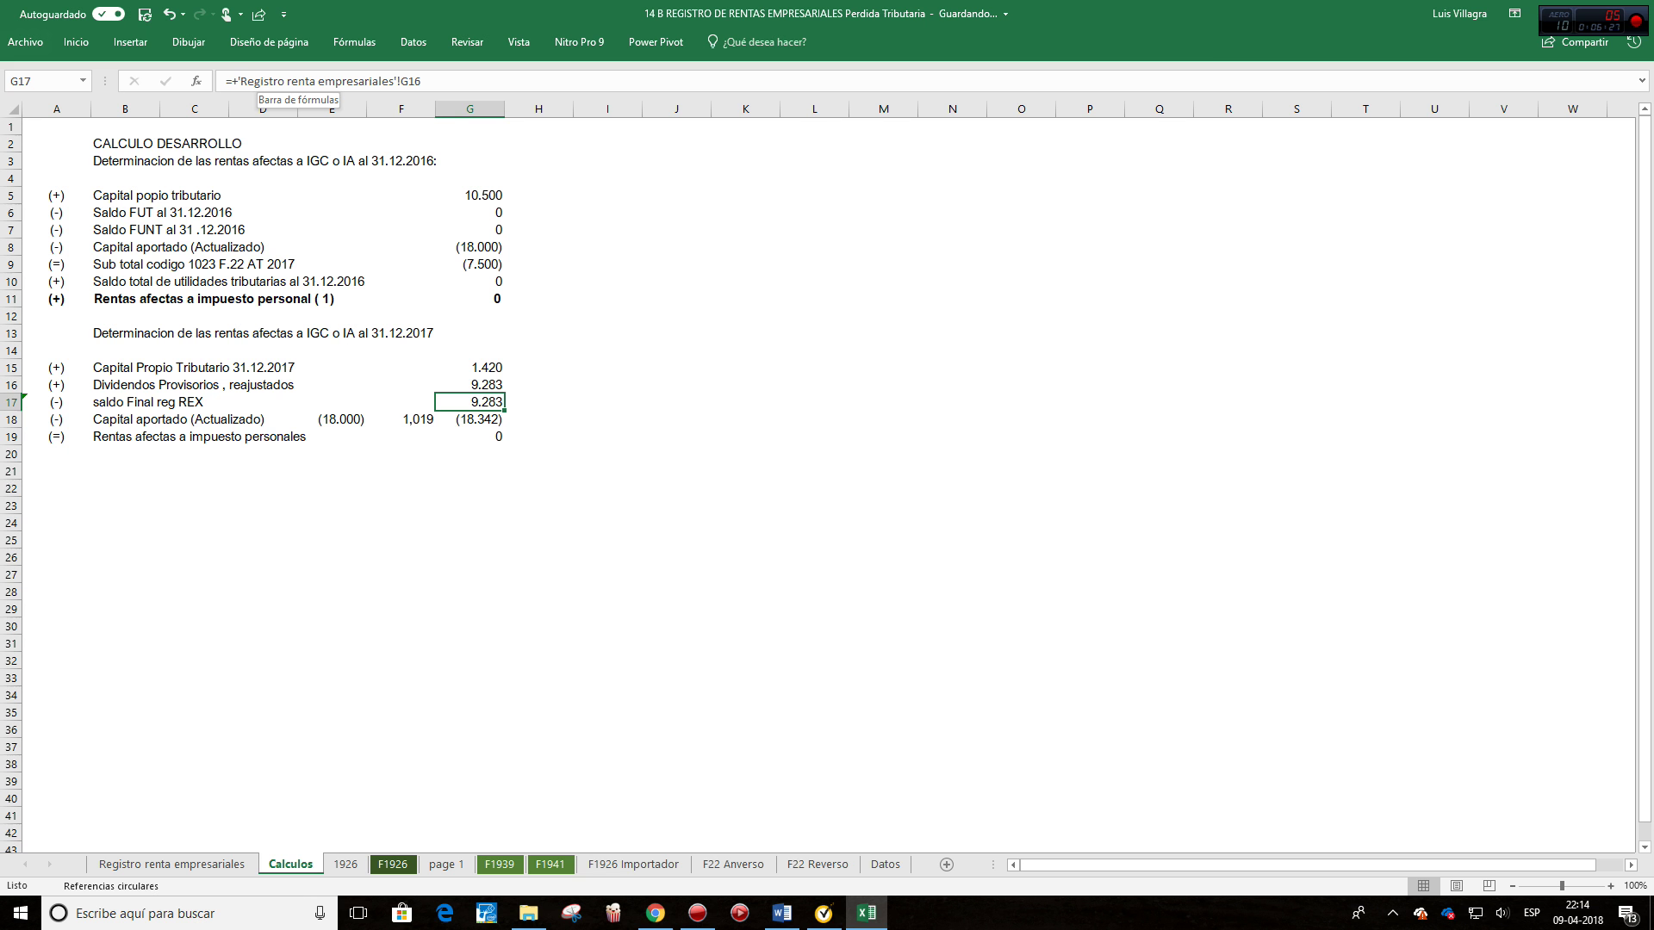
Step: Replace the saldo Final reg REX formula in G17 with 0
left_click(538, 316)
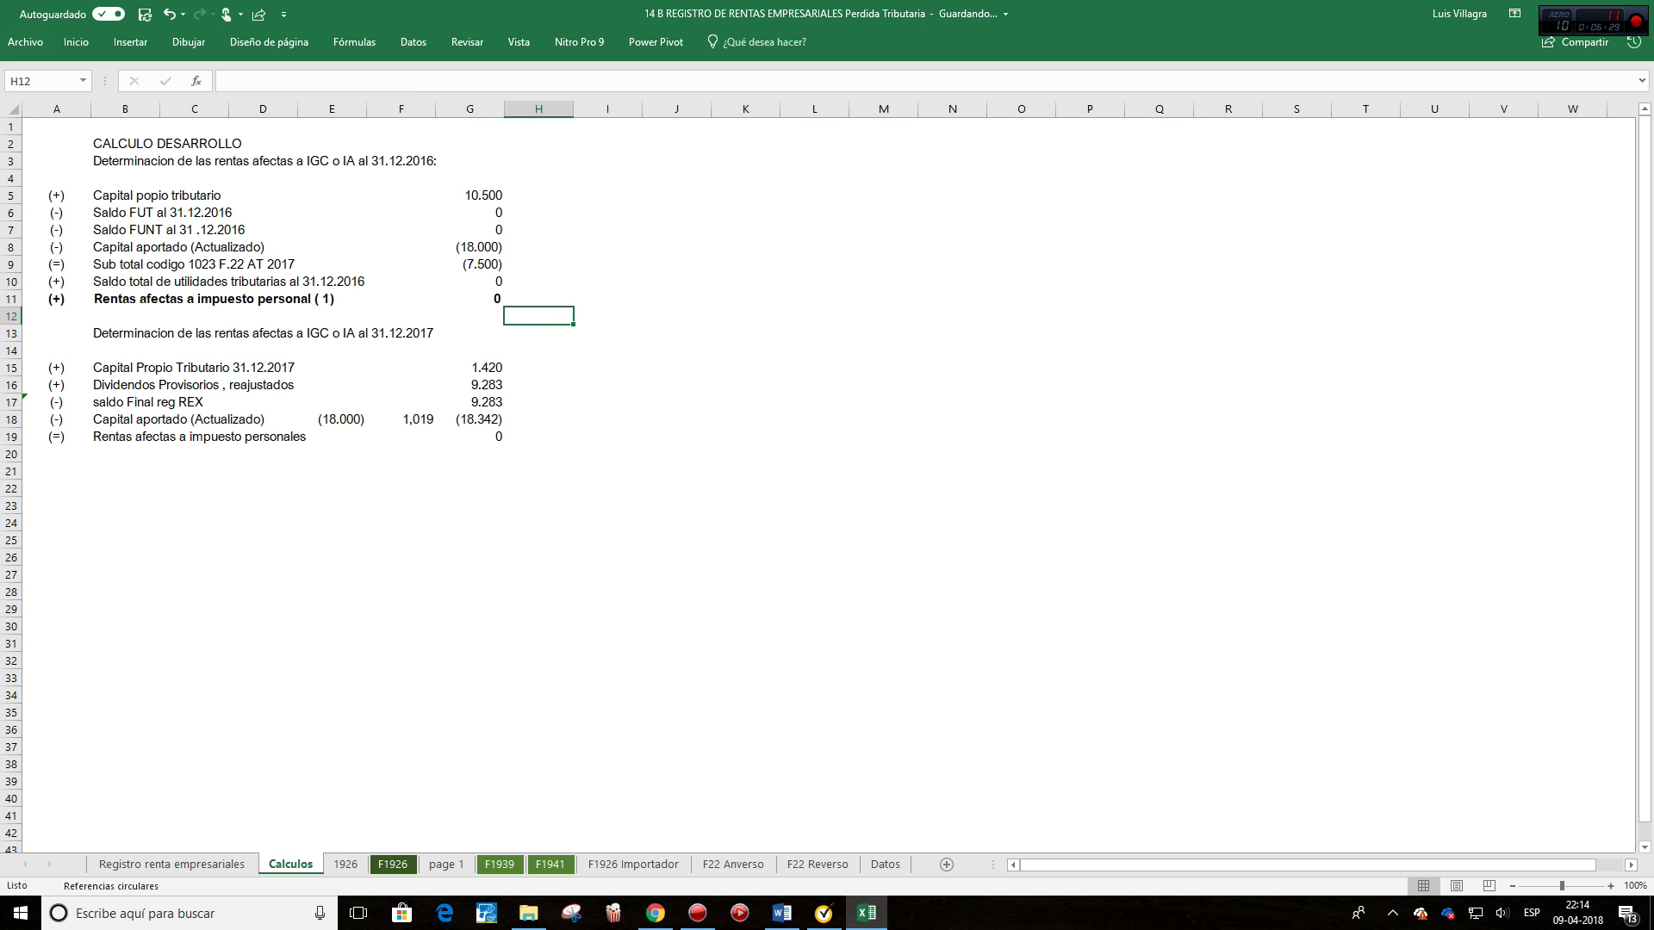
left_click(470, 402)
type("0")
key("Return")
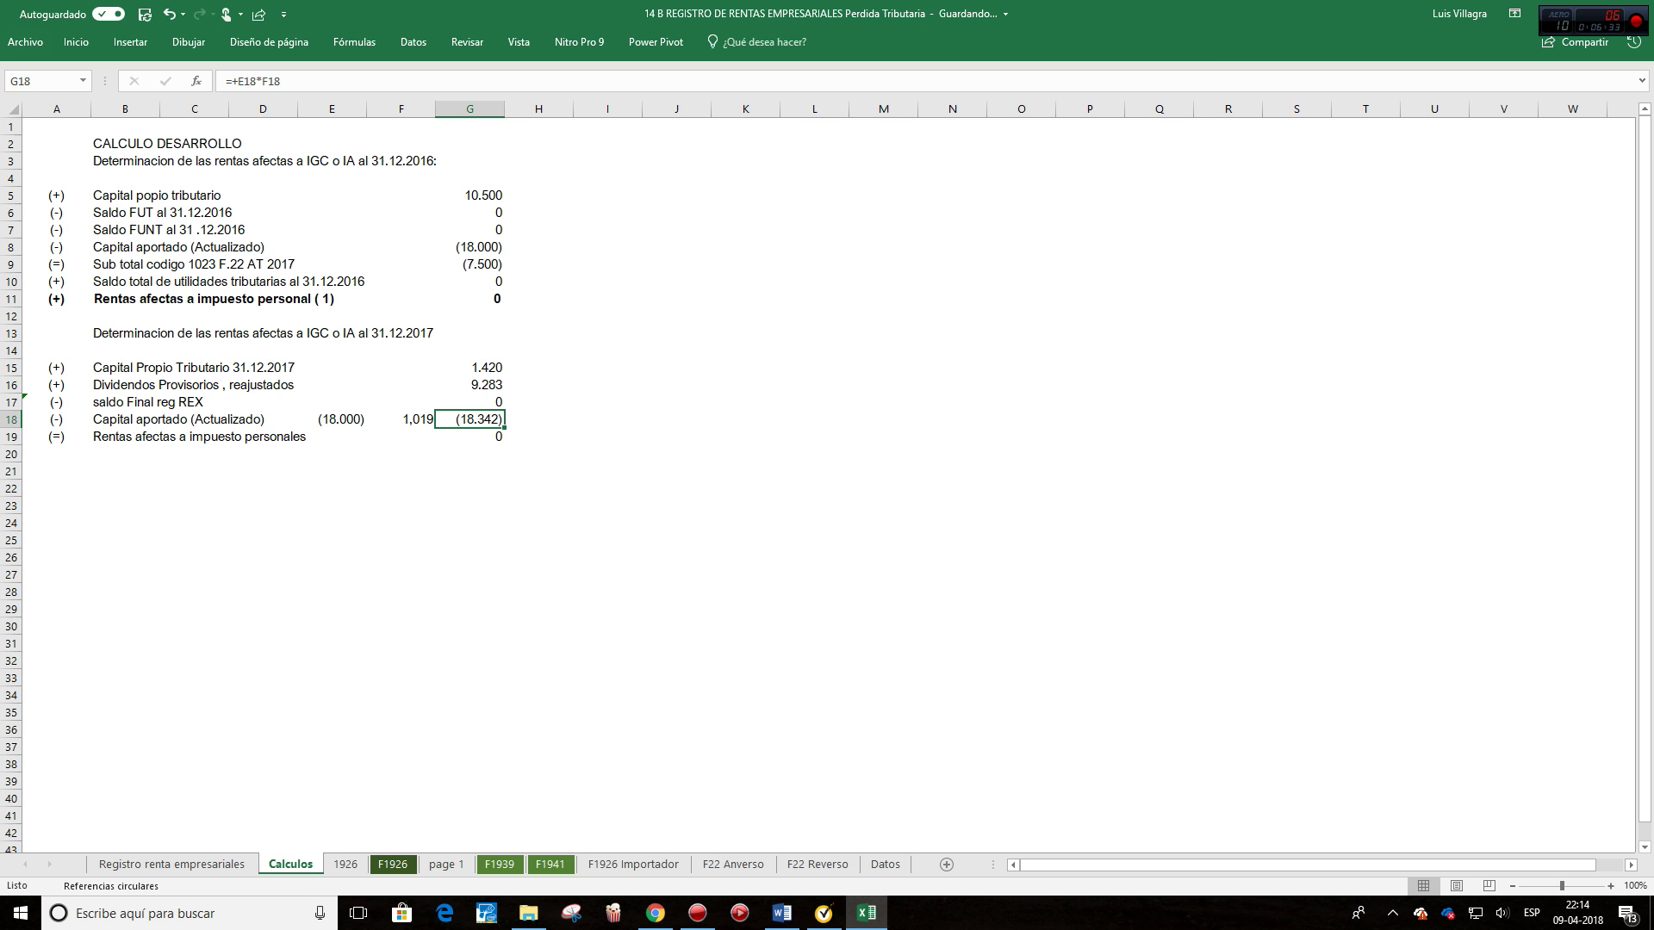
type("+")
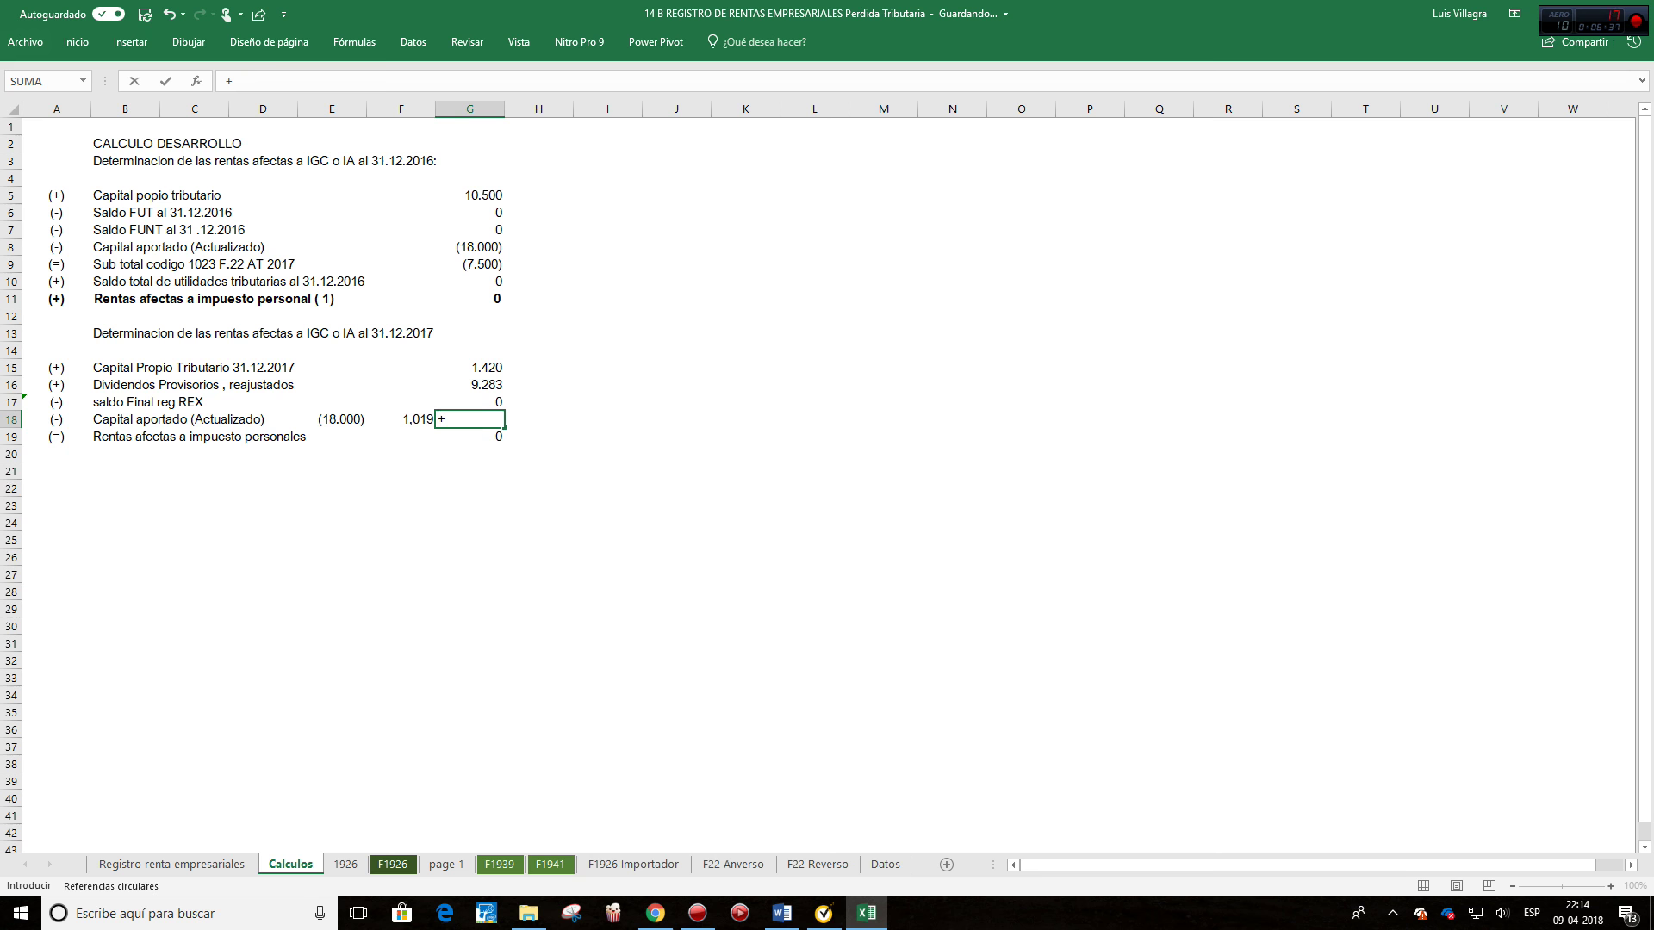
key("Escape")
left_click(538, 420)
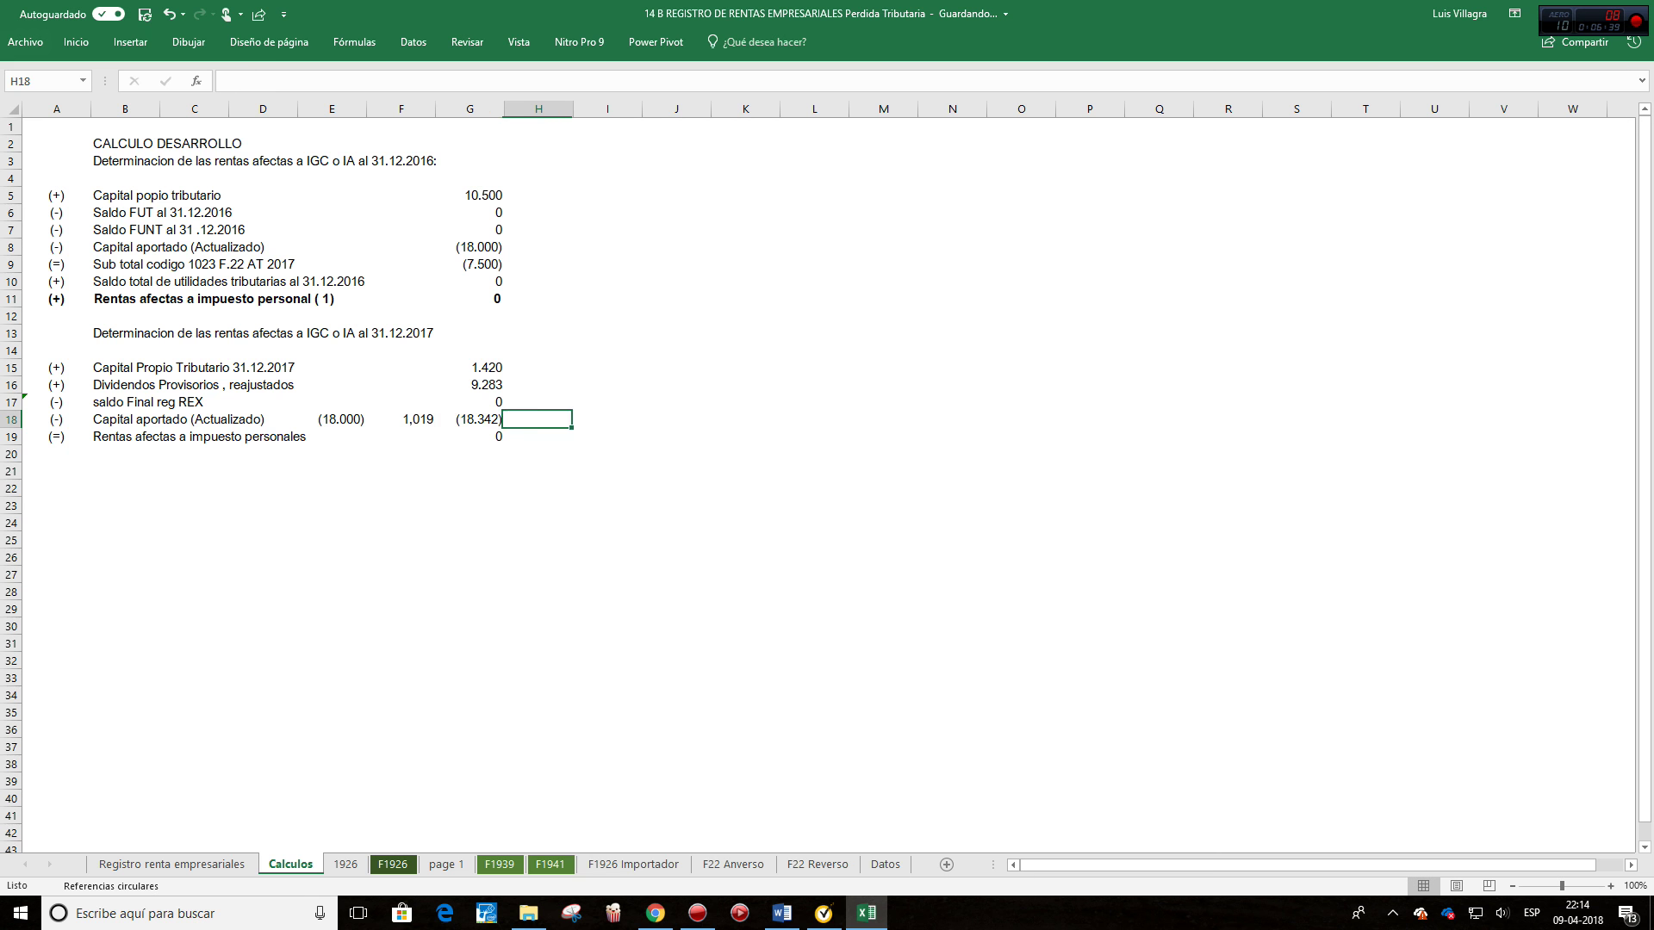
left_click(538, 437)
key("Down")
key("Page_Down")
key("Page_Down")
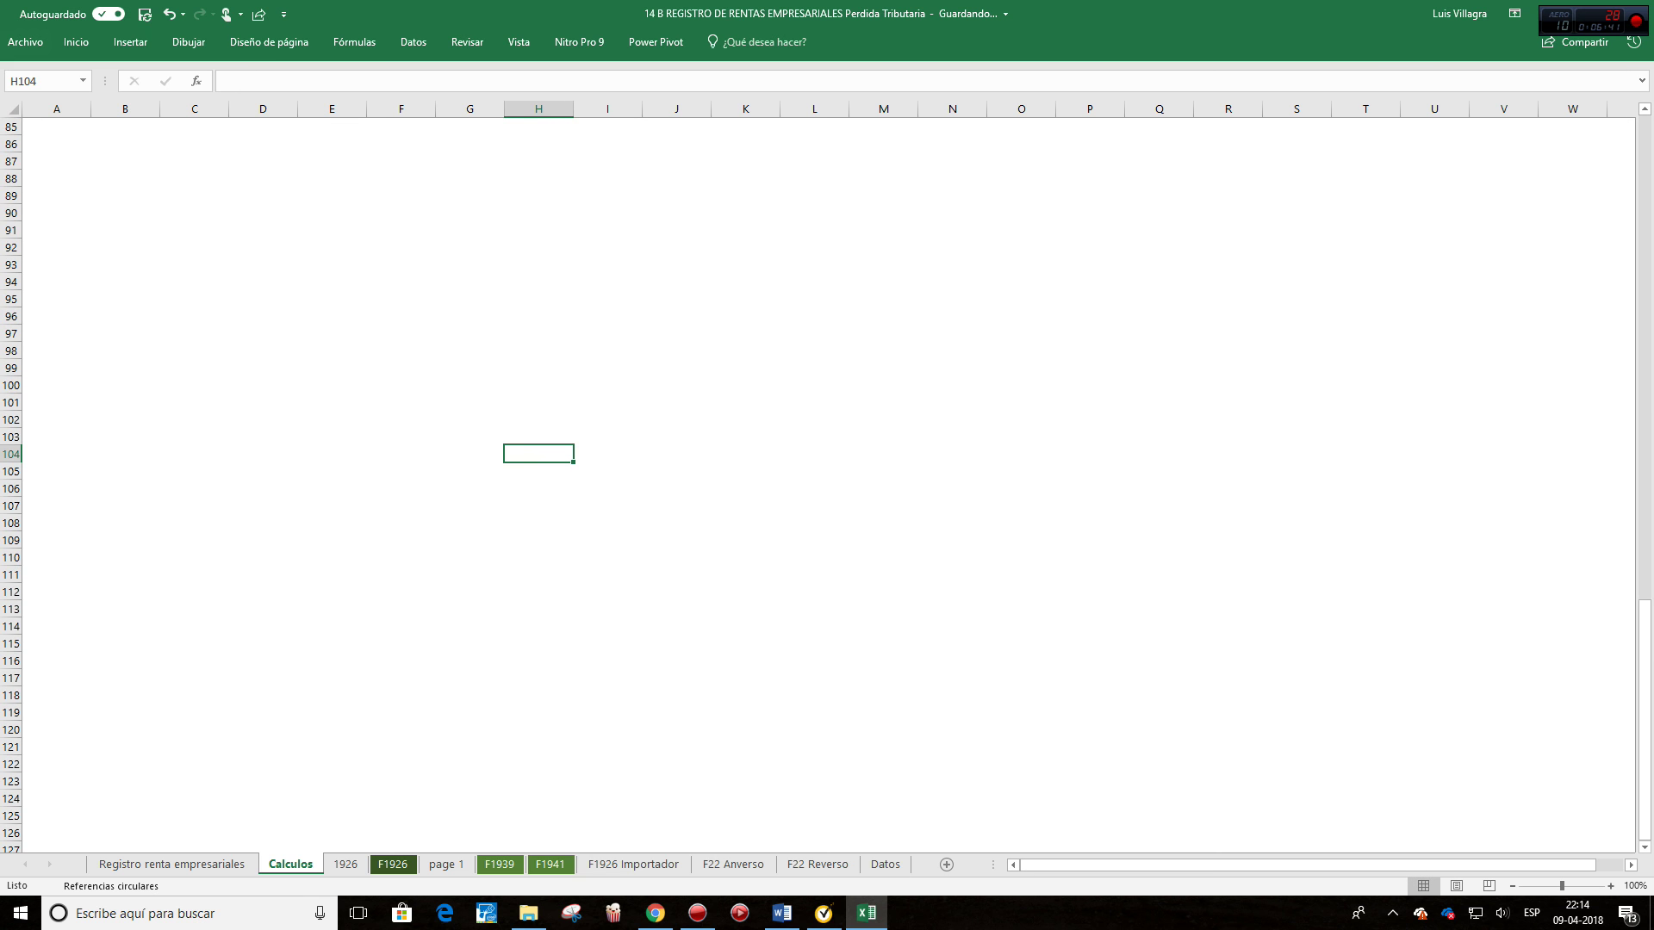
key("Page_Up")
key("Page_Up")
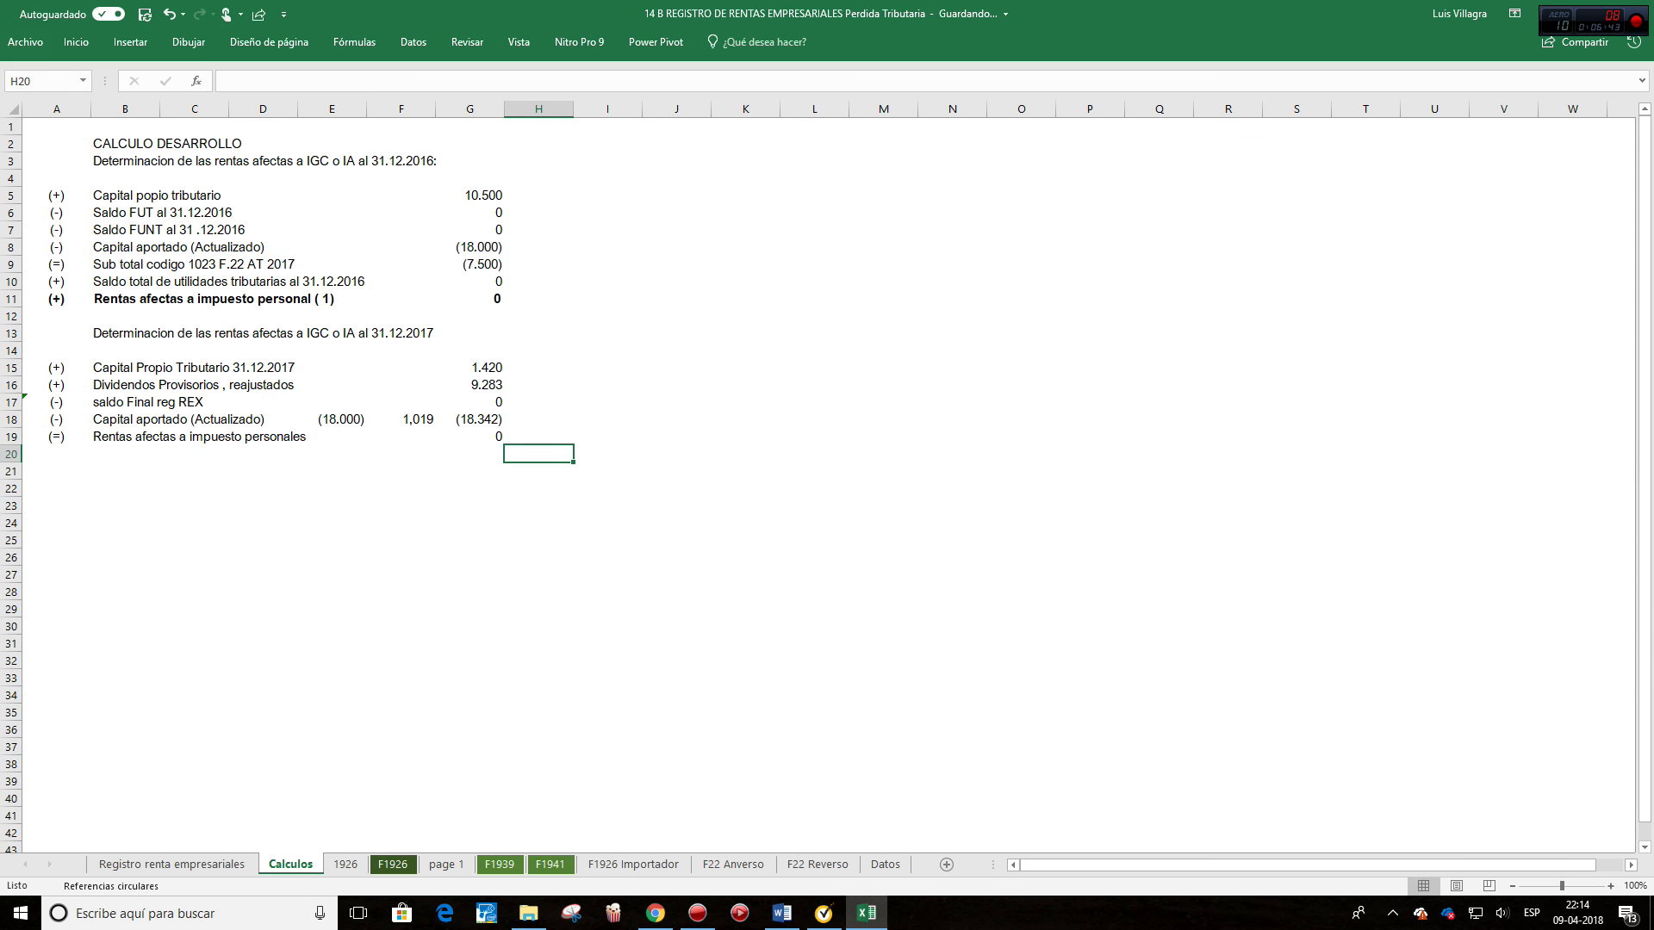
Step: Check the sum of the 2017 amounts in G15:G18 against the Rentas afectas a impuesto personales result in G19
key("Left")
key("Up")
key("Up")
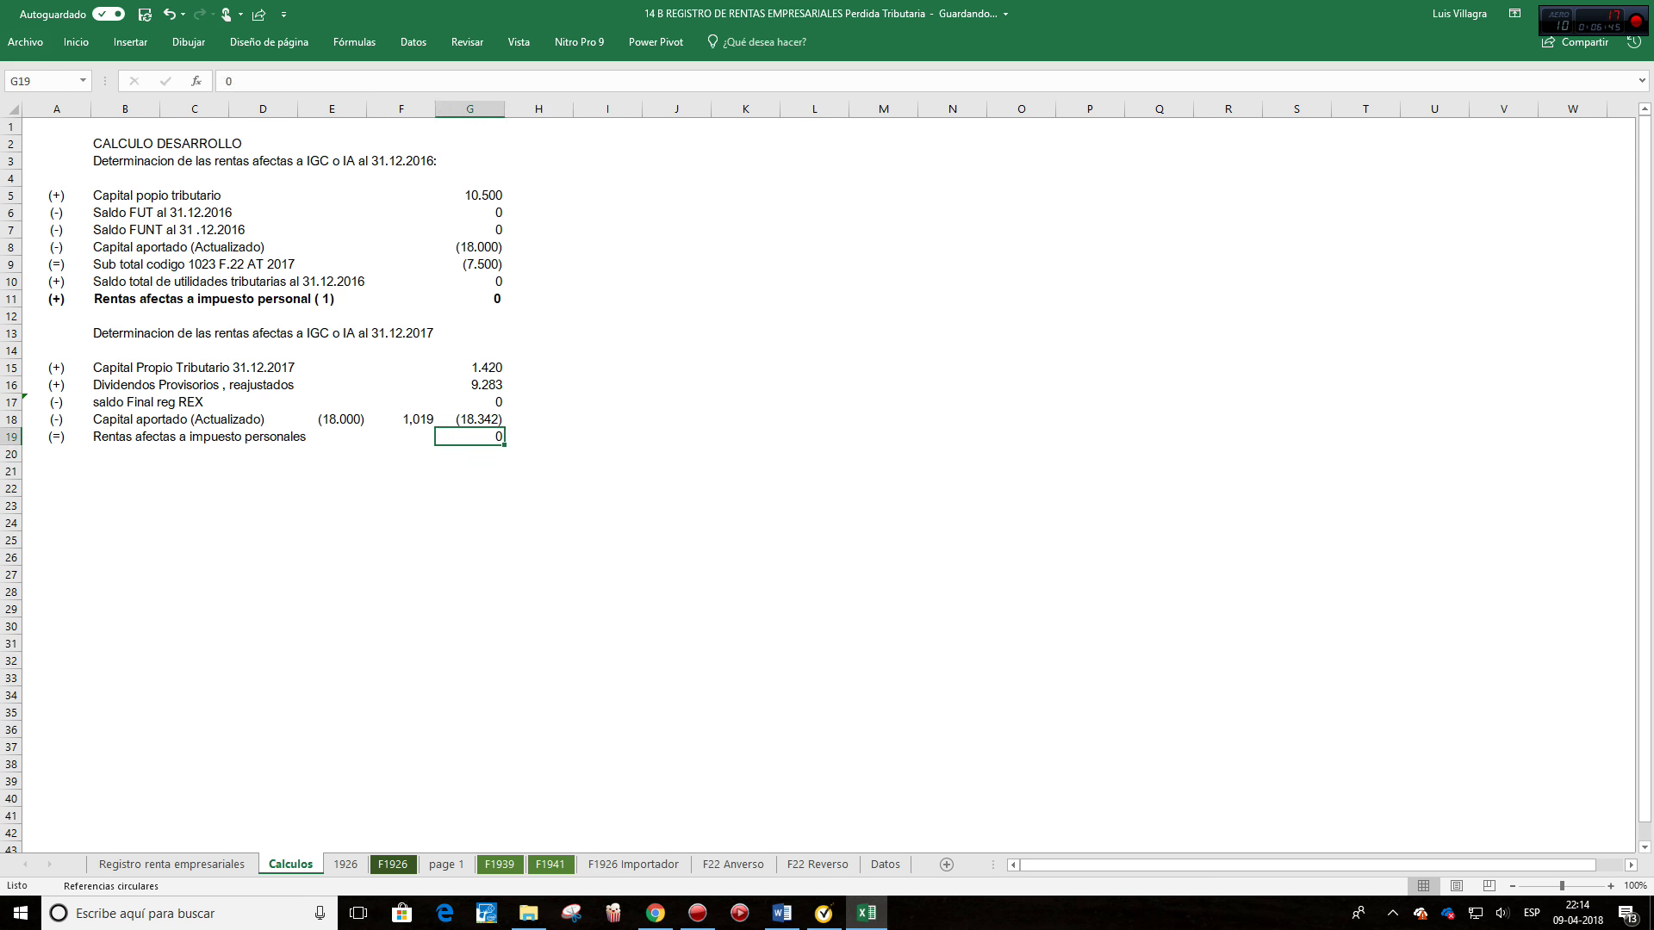
key("shift+Up")
key("shift+Up")
key("shift+Up")
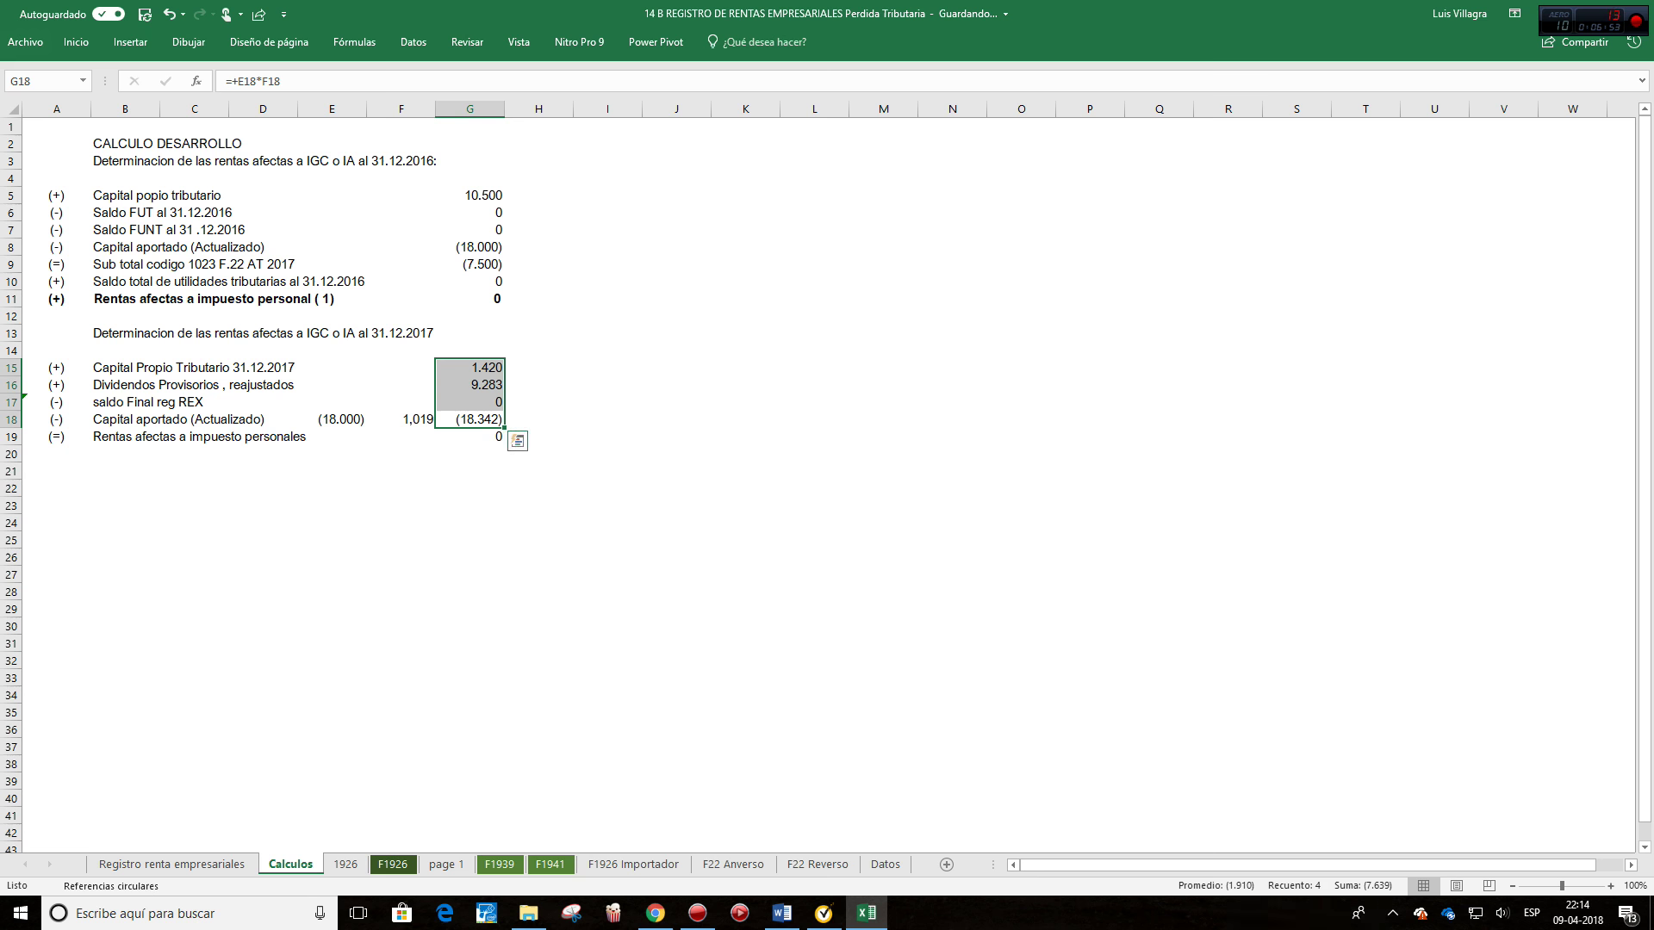
left_click(400, 437)
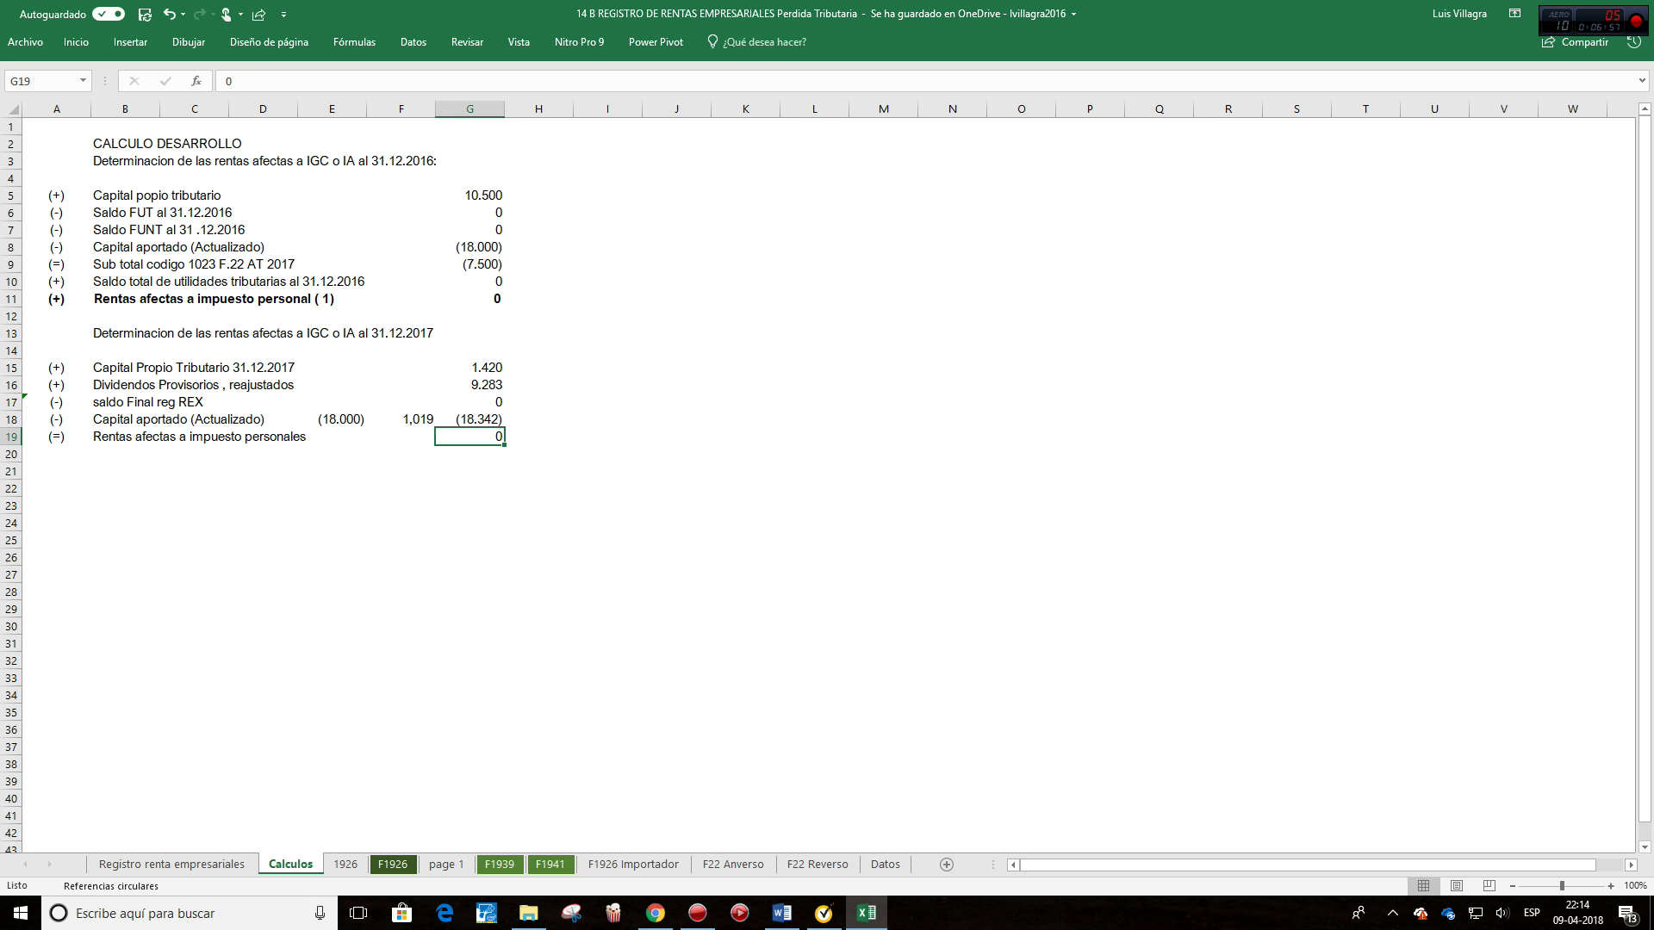
left_click(125, 298)
left_click(538, 298)
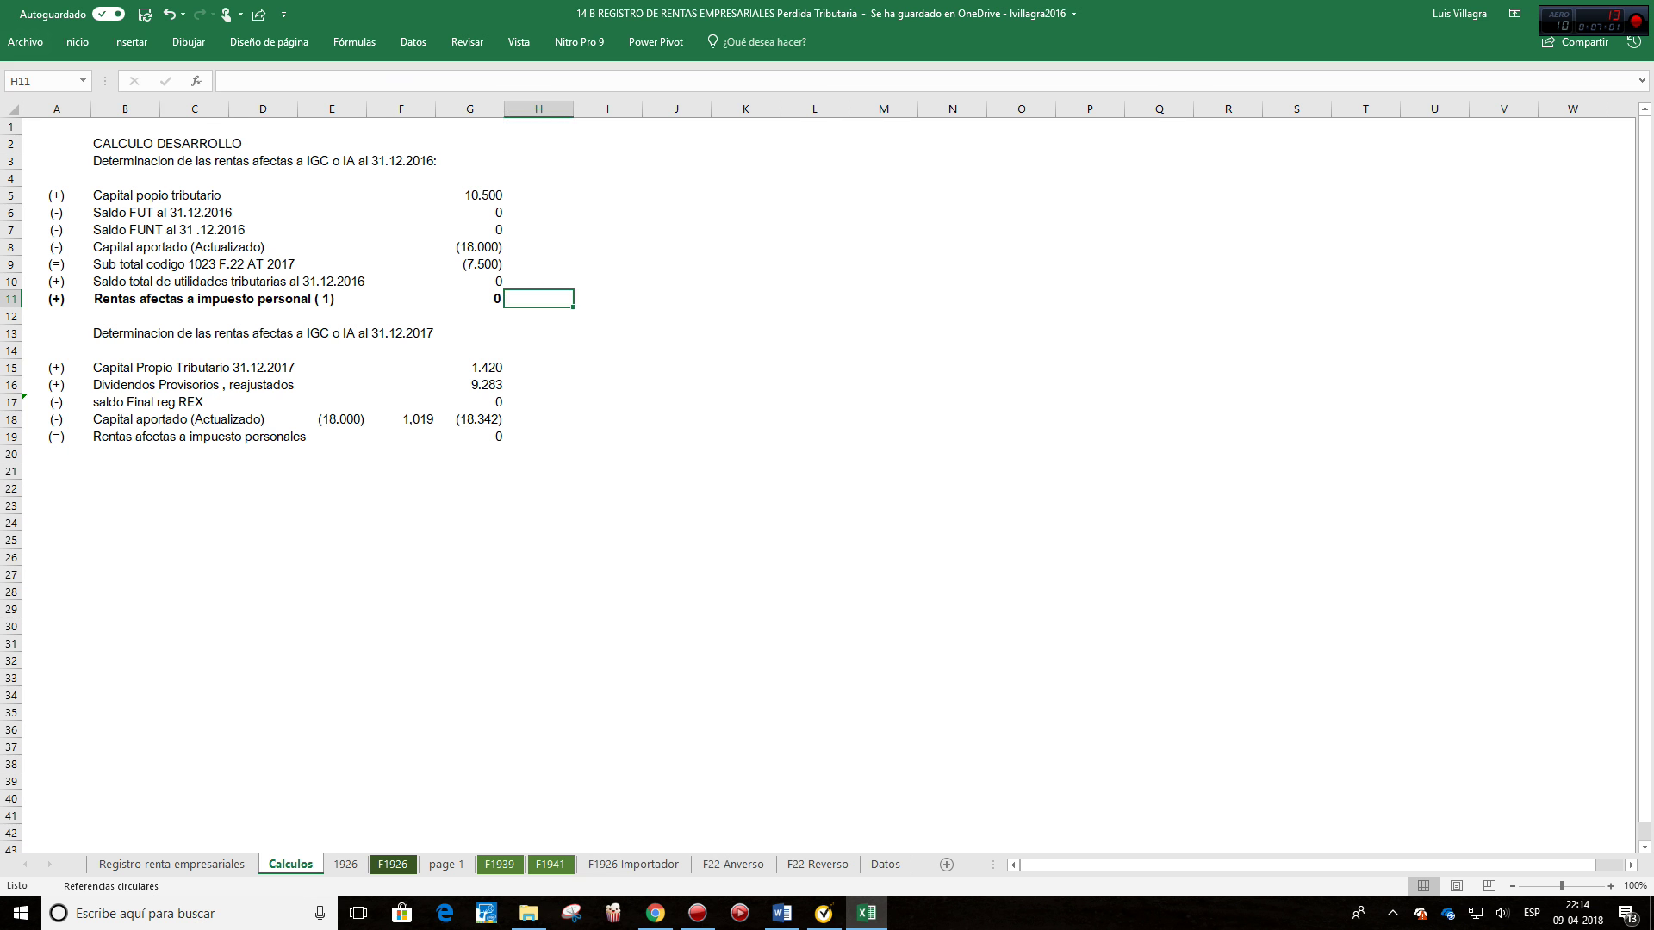
left_click(470, 436)
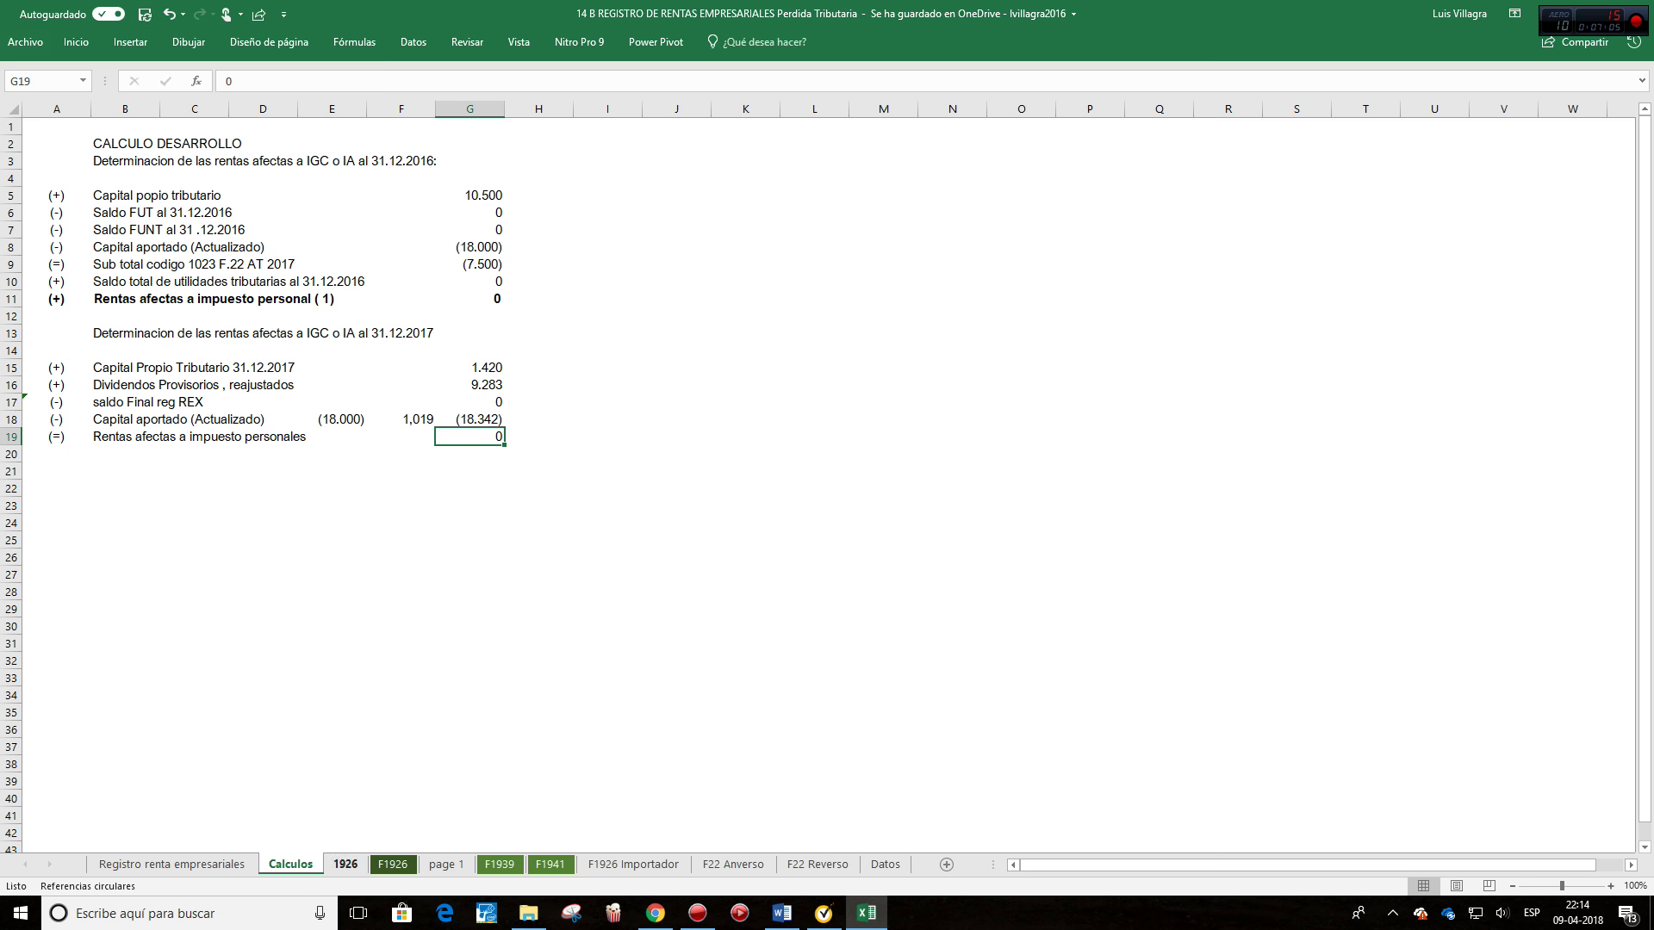
Step: Review the 2017 renta líquida calculation on the 1926 sheet, from the balance result through additions, deductions and carried-forward loss to Q33
left_click(346, 864)
left_click(1134, 466)
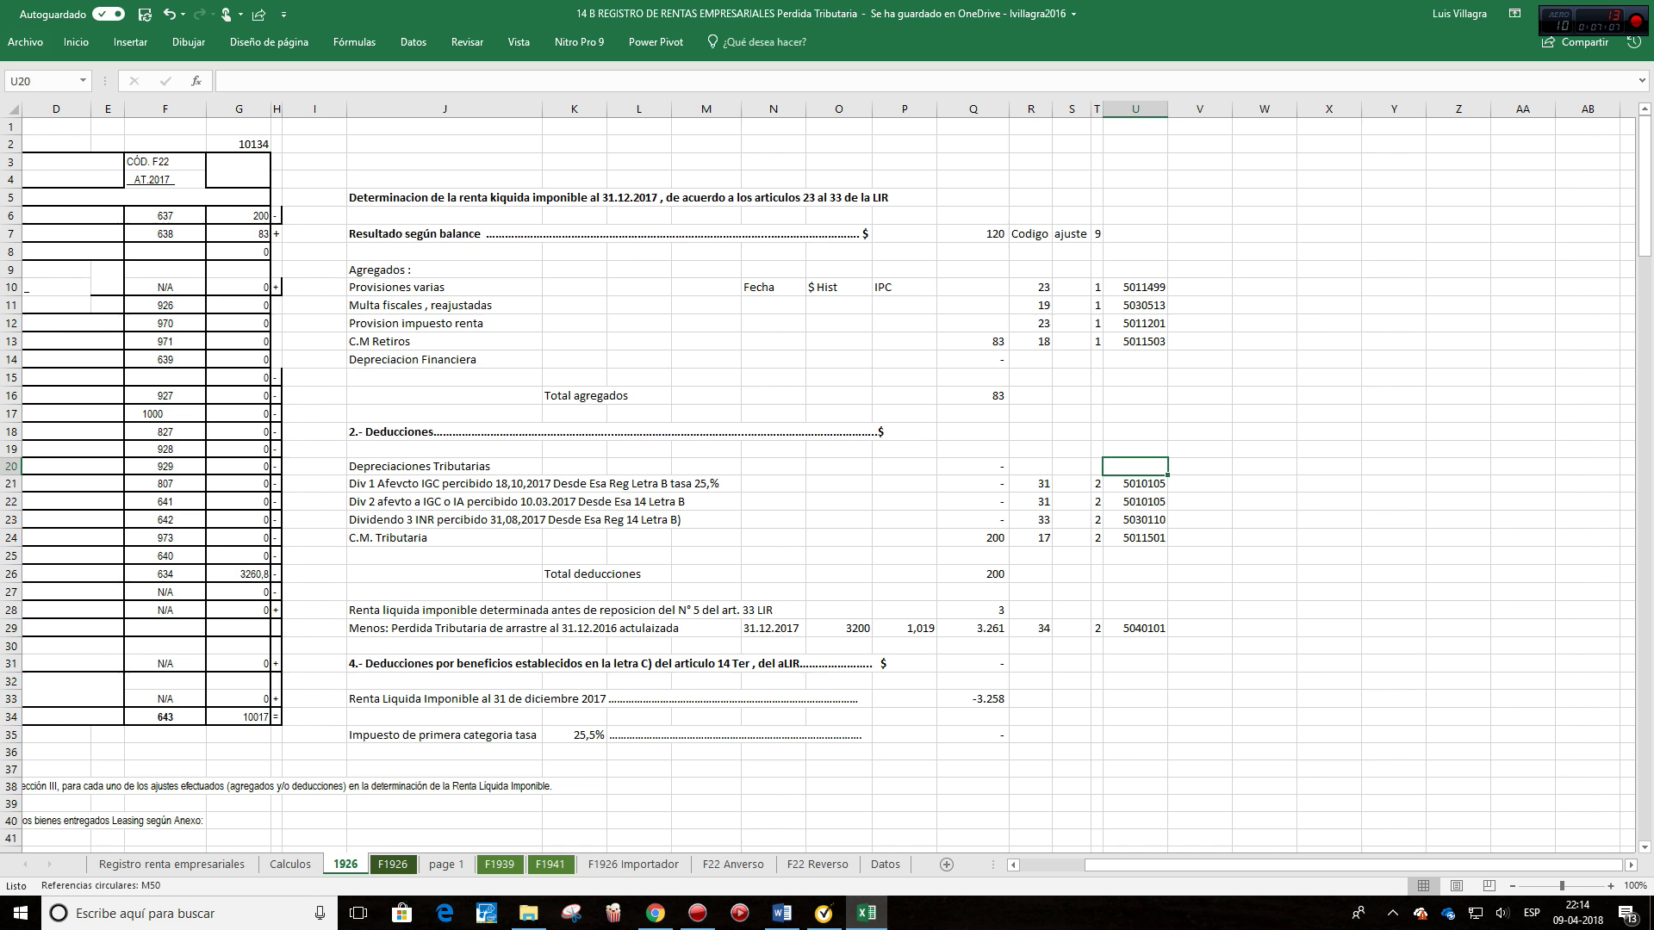
left_click(1031, 287)
left_click(973, 215)
left_click(972, 233)
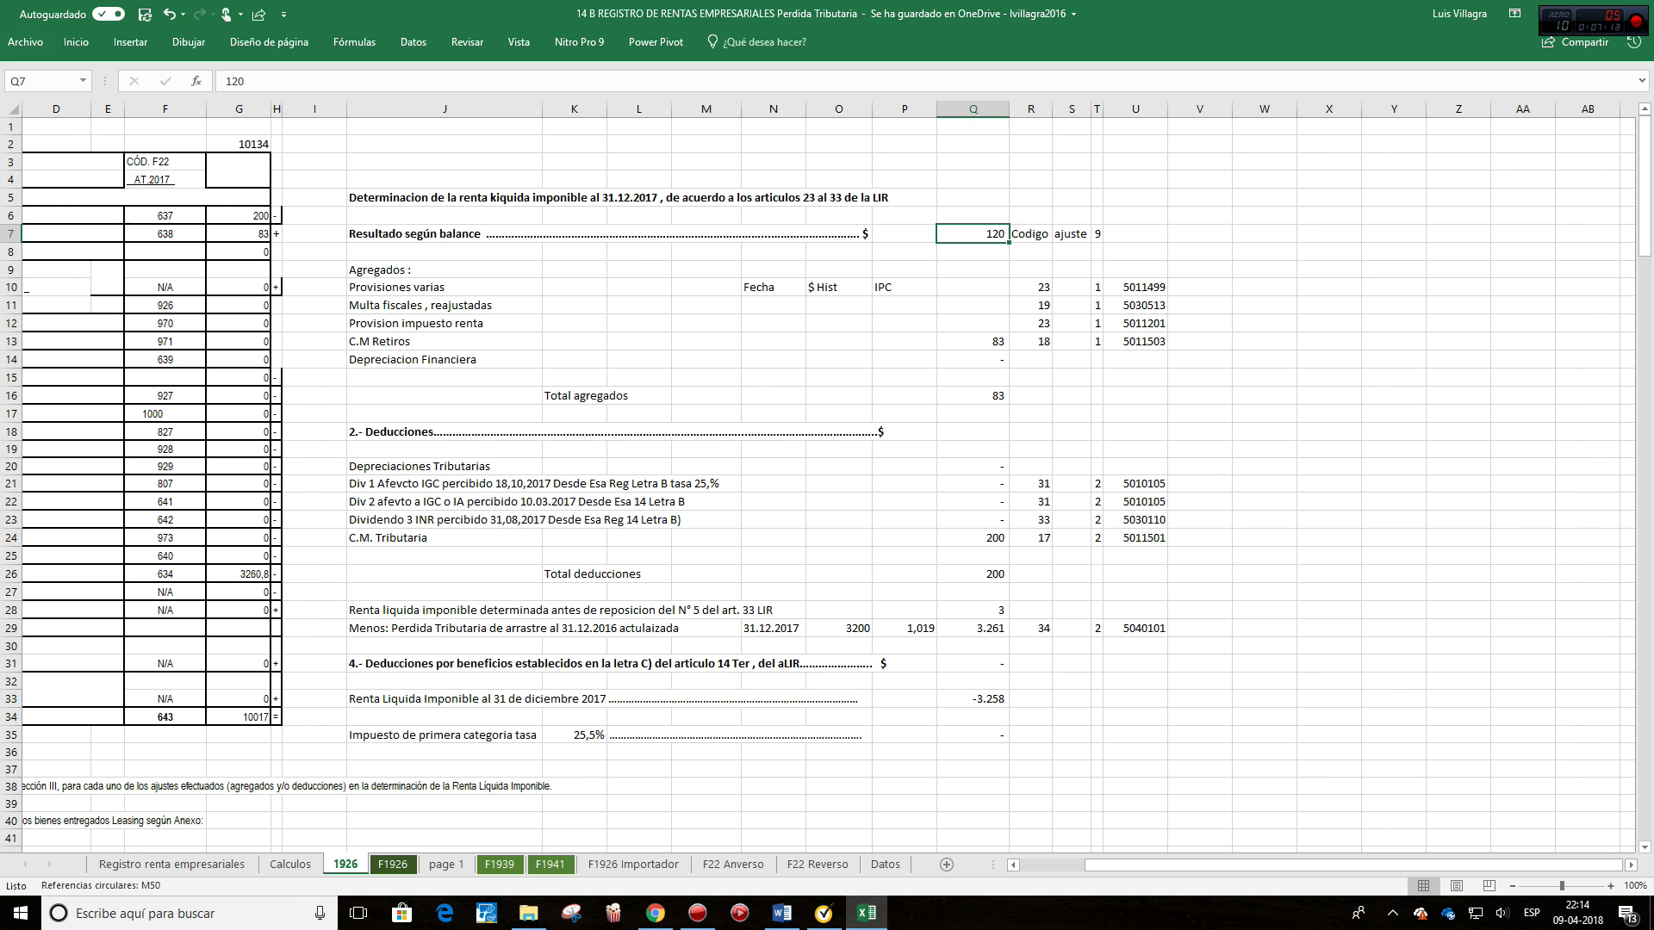
left_click(973, 341)
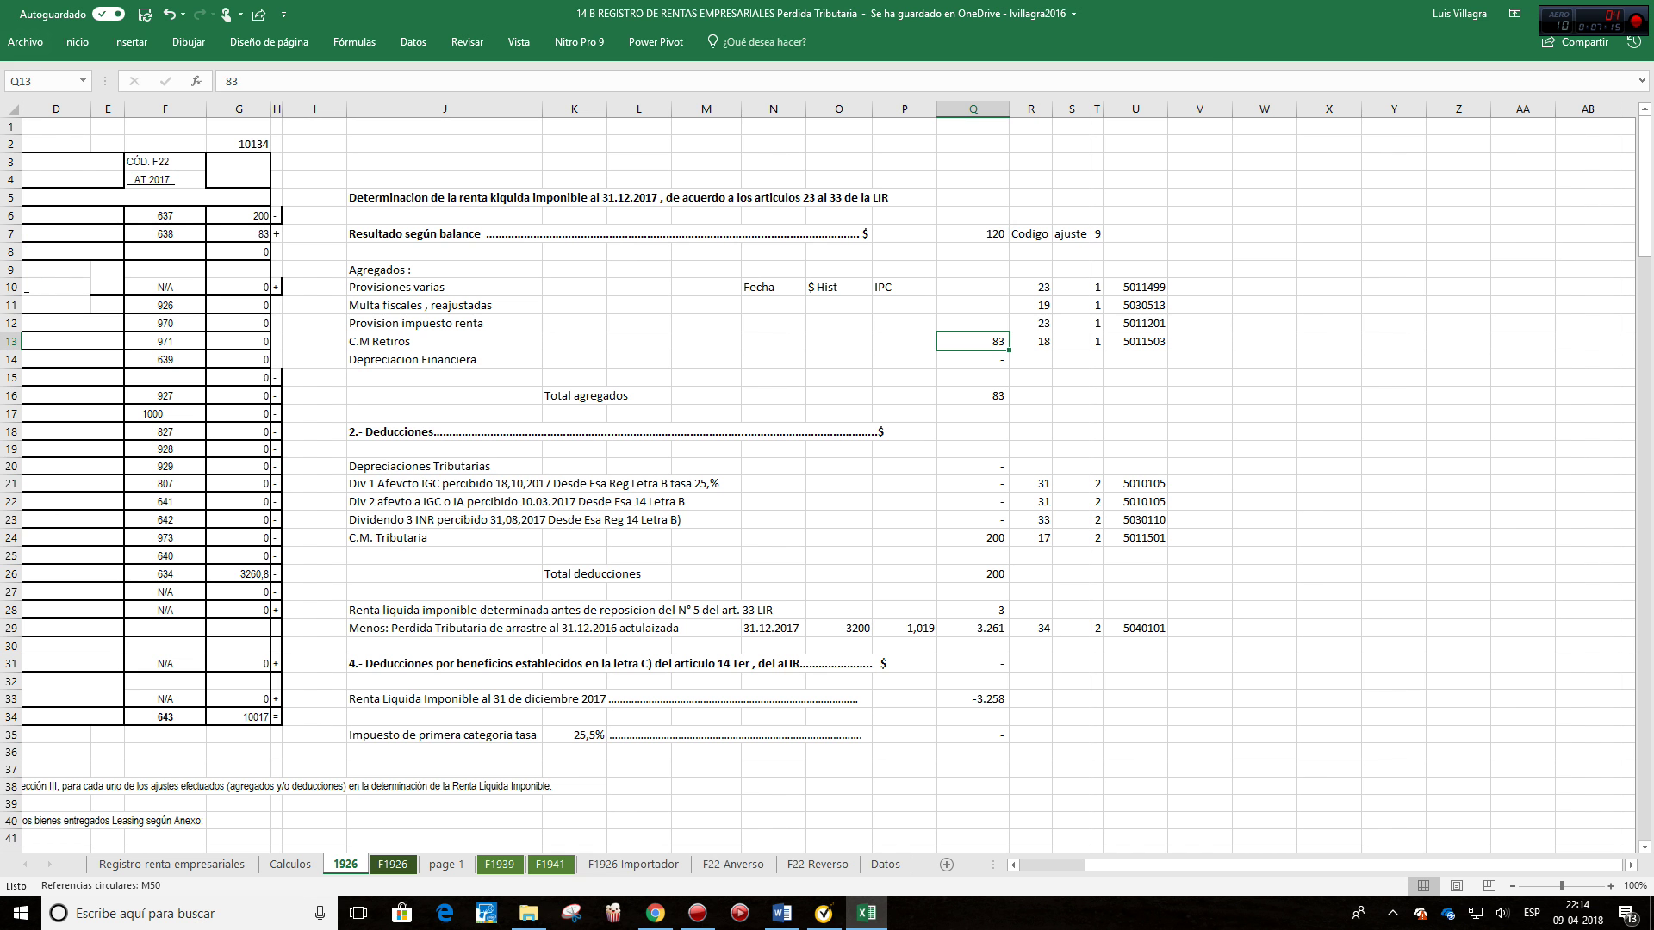
left_click(972, 538)
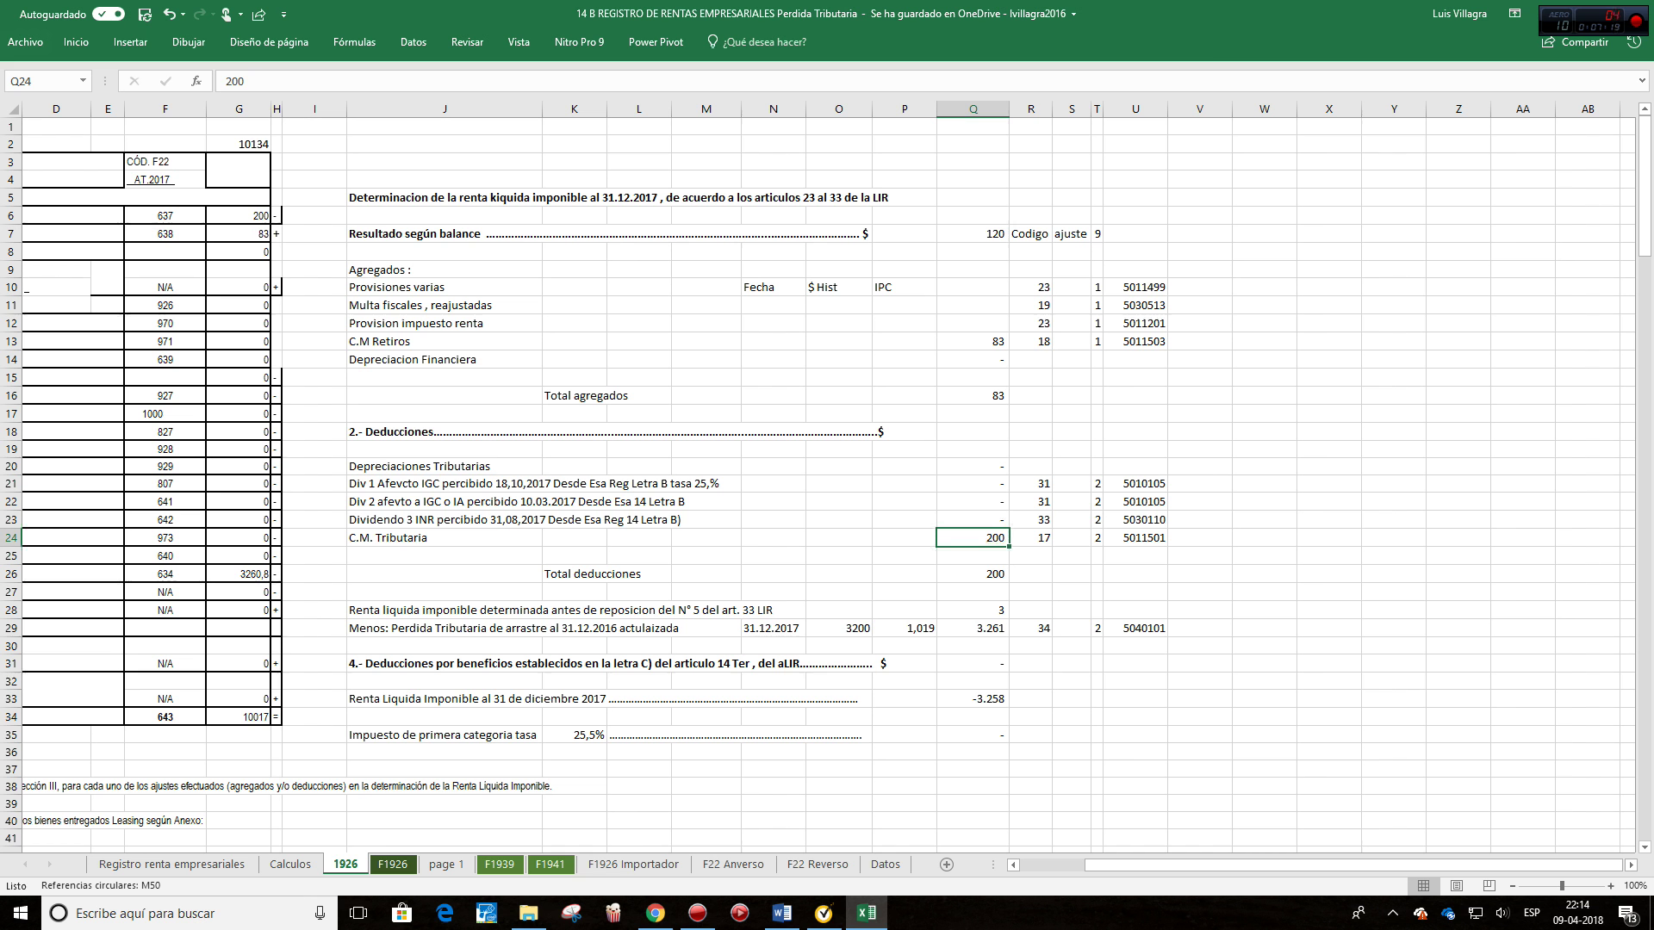
key("Down")
key("Down")
key("Down")
key("Down")
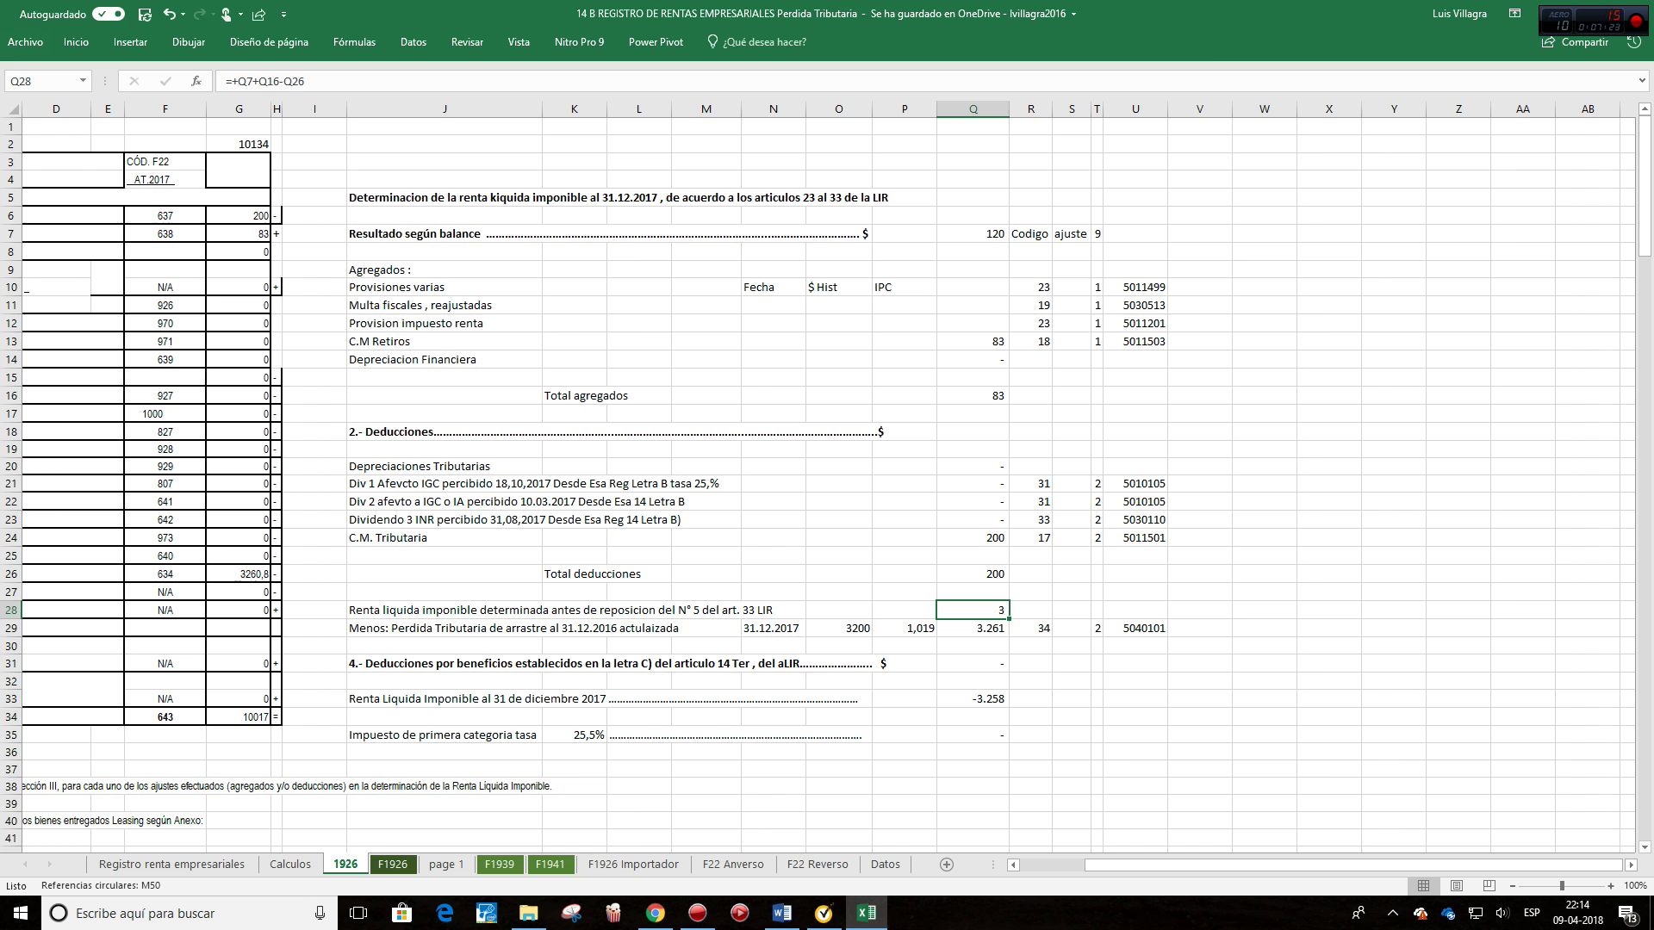
key("Down")
left_click(972, 698)
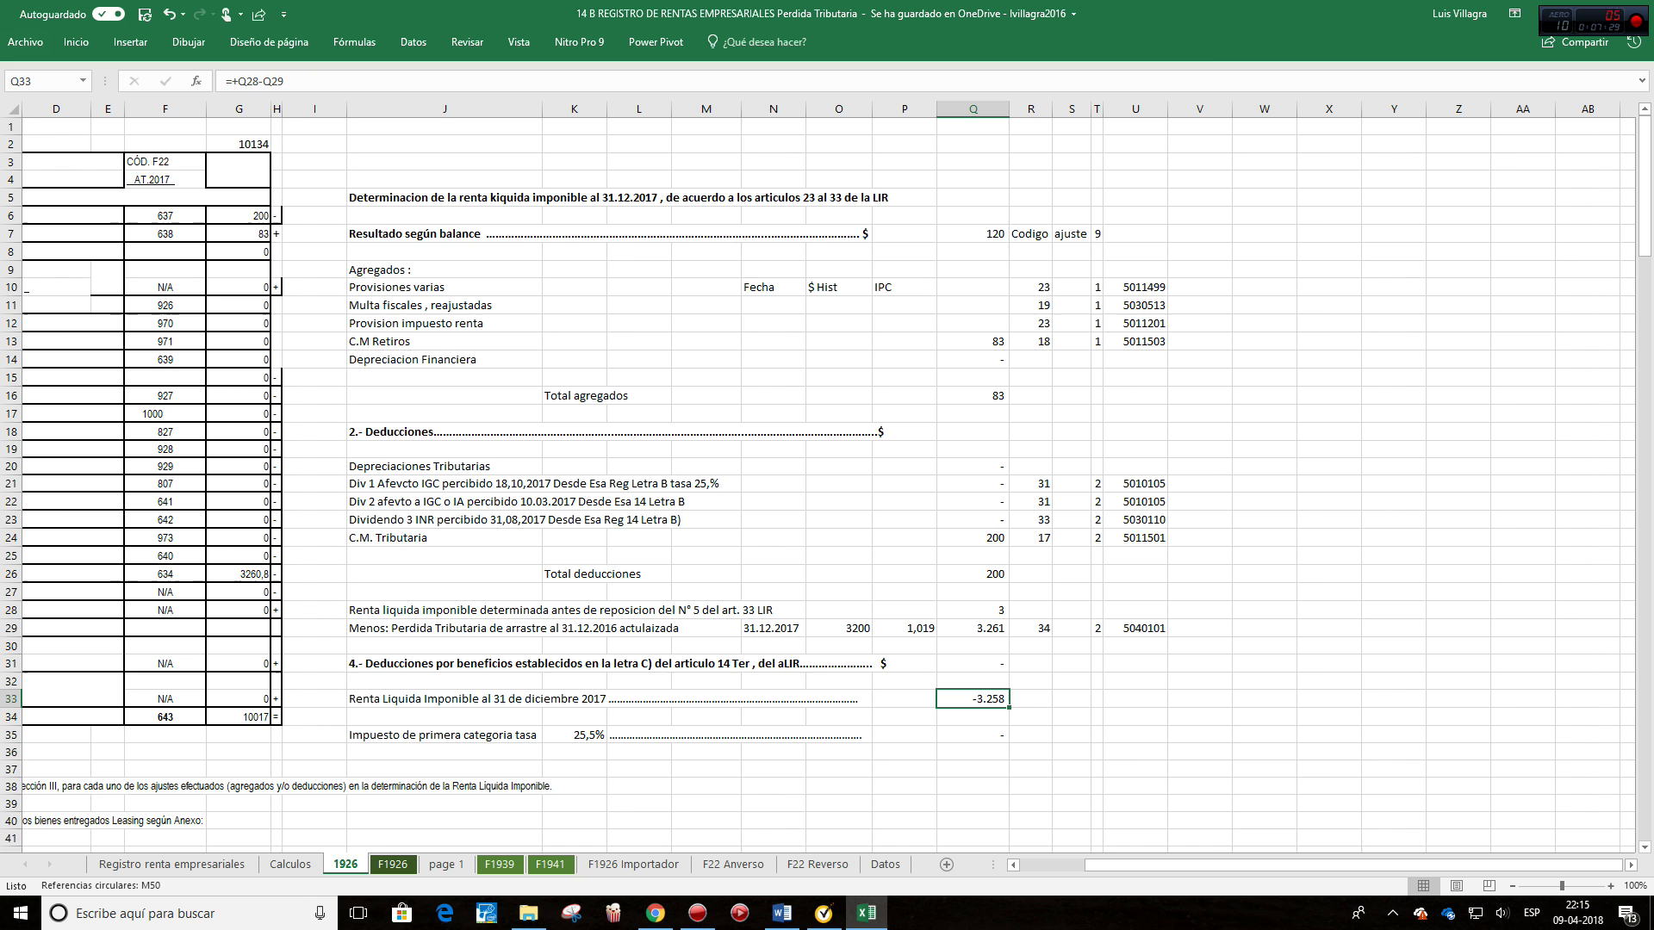
Step: Examine the section B adjustment amounts and types on the F1926 sheet, including the C.M. and carried-forward loss rows
left_click(393, 864)
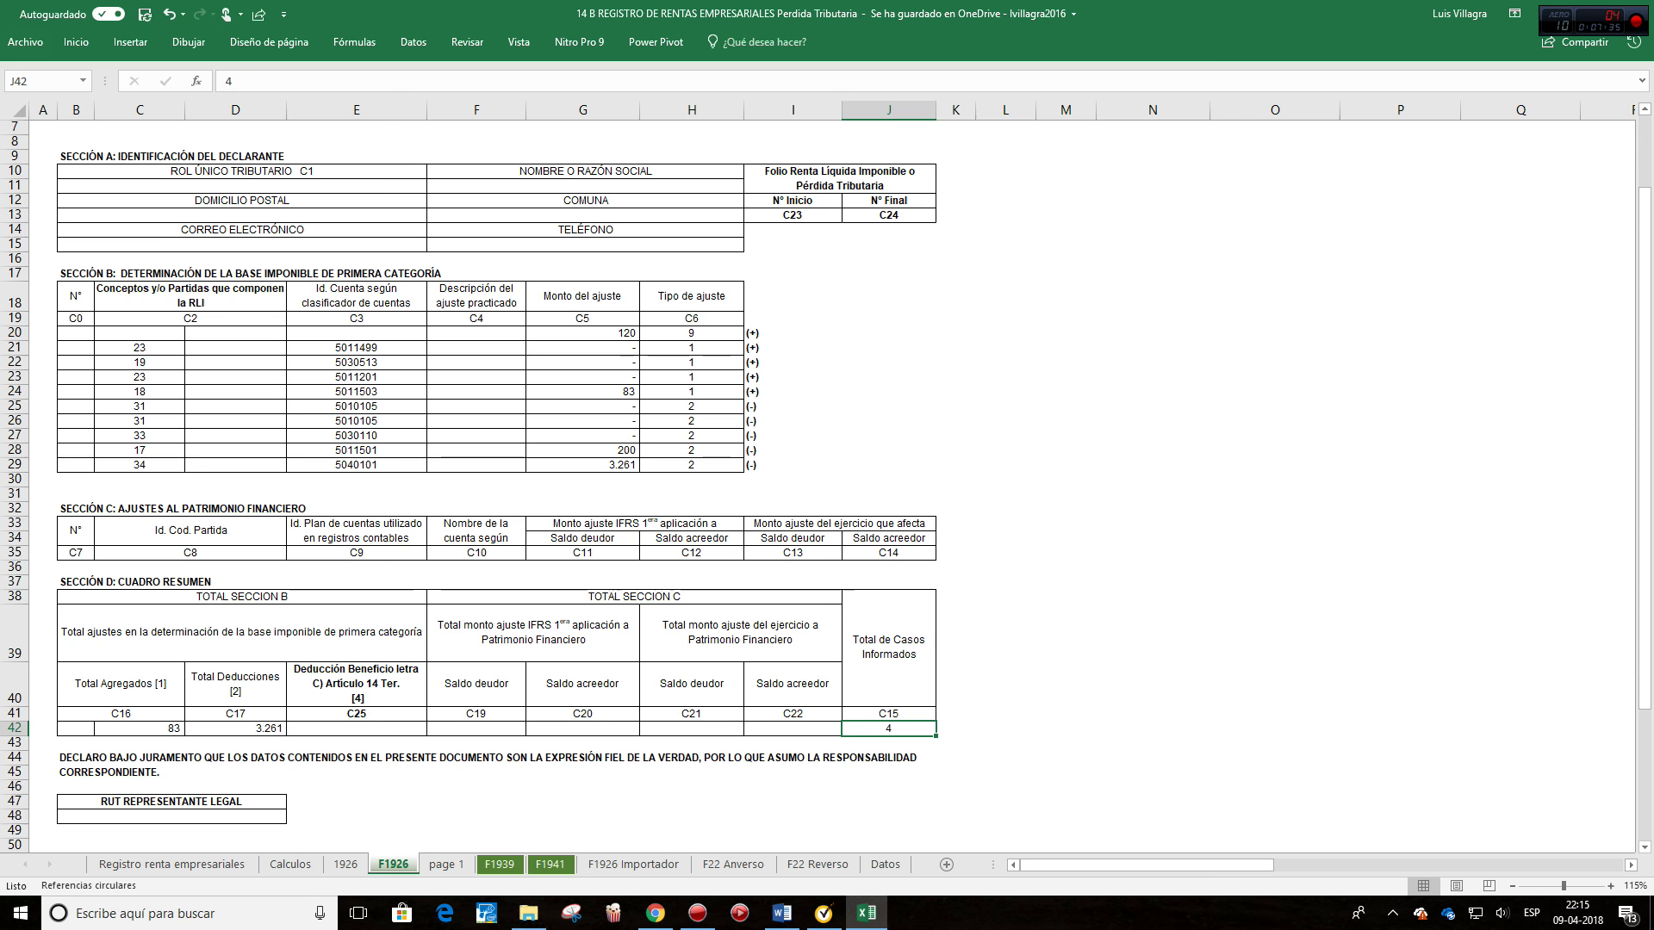
left_click(139, 333)
left_click(476, 318)
left_click(582, 333)
left_click(691, 333)
left_click(582, 333)
left_click(582, 392)
left_click(582, 450)
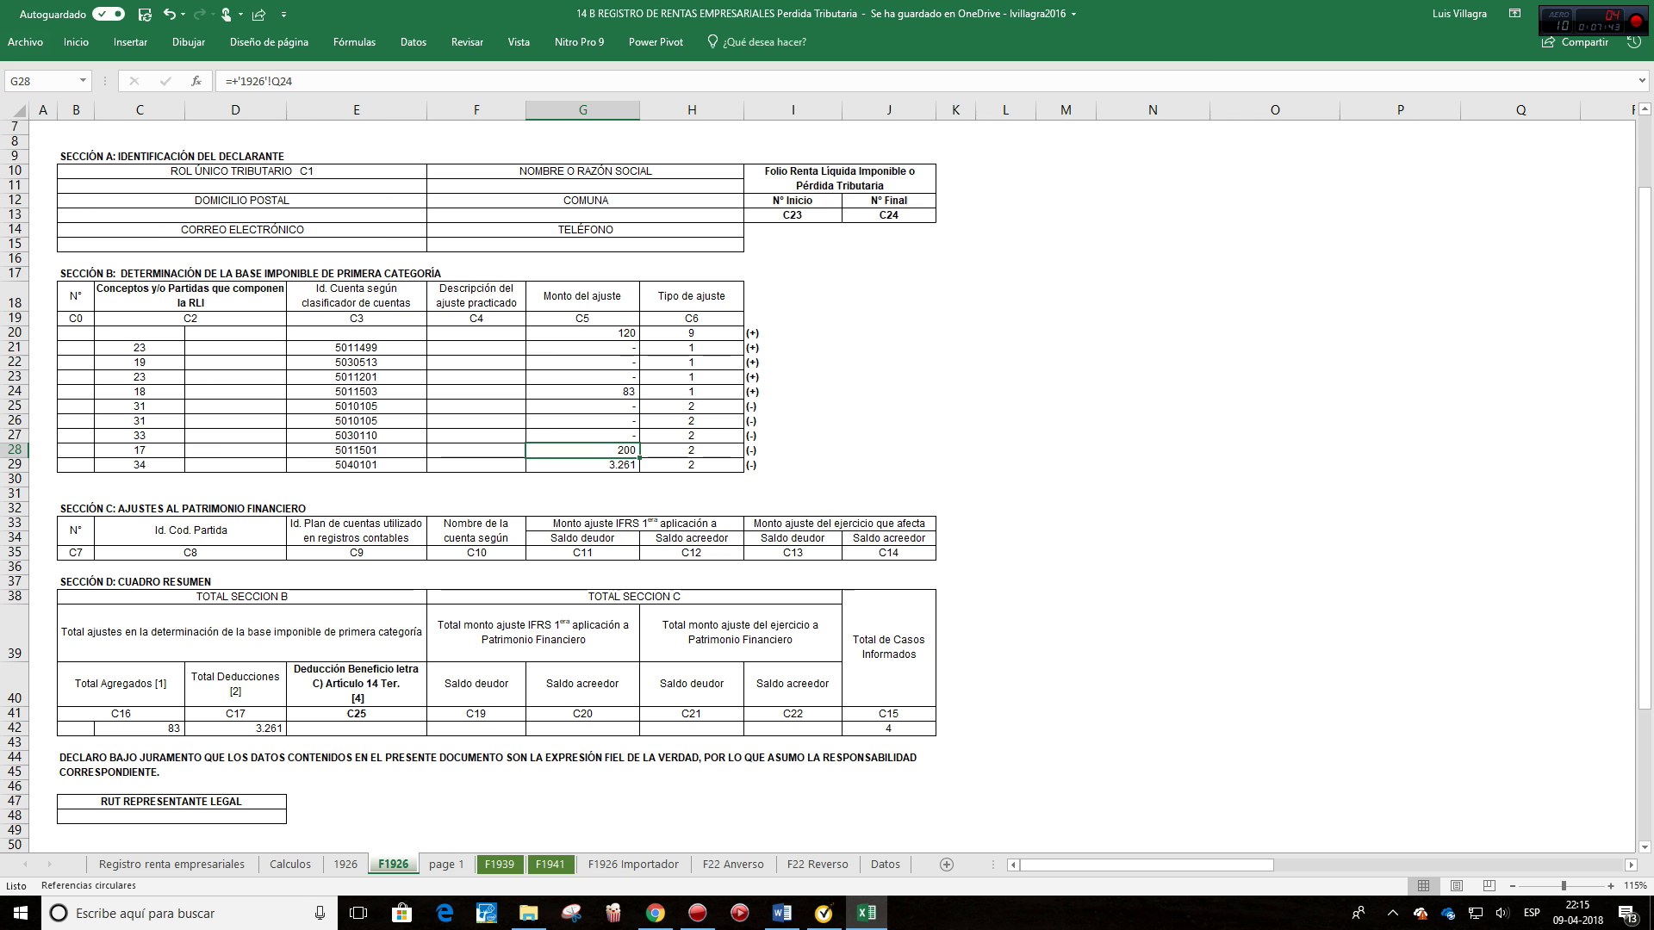
left_click(691, 464)
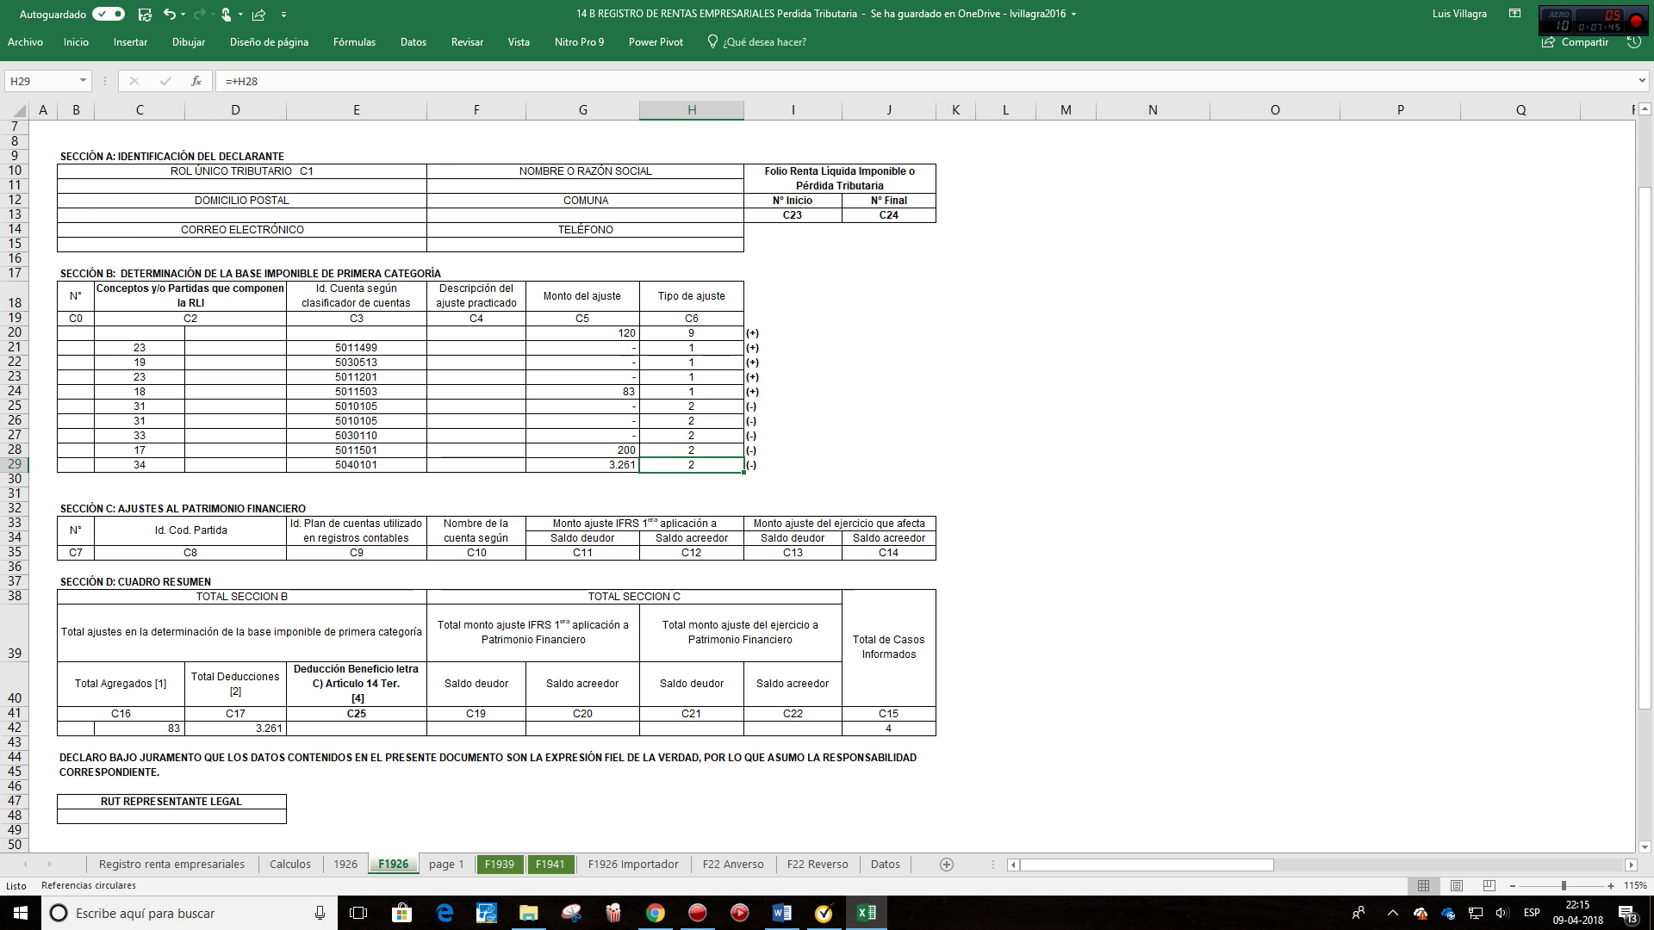
left_click(582, 464)
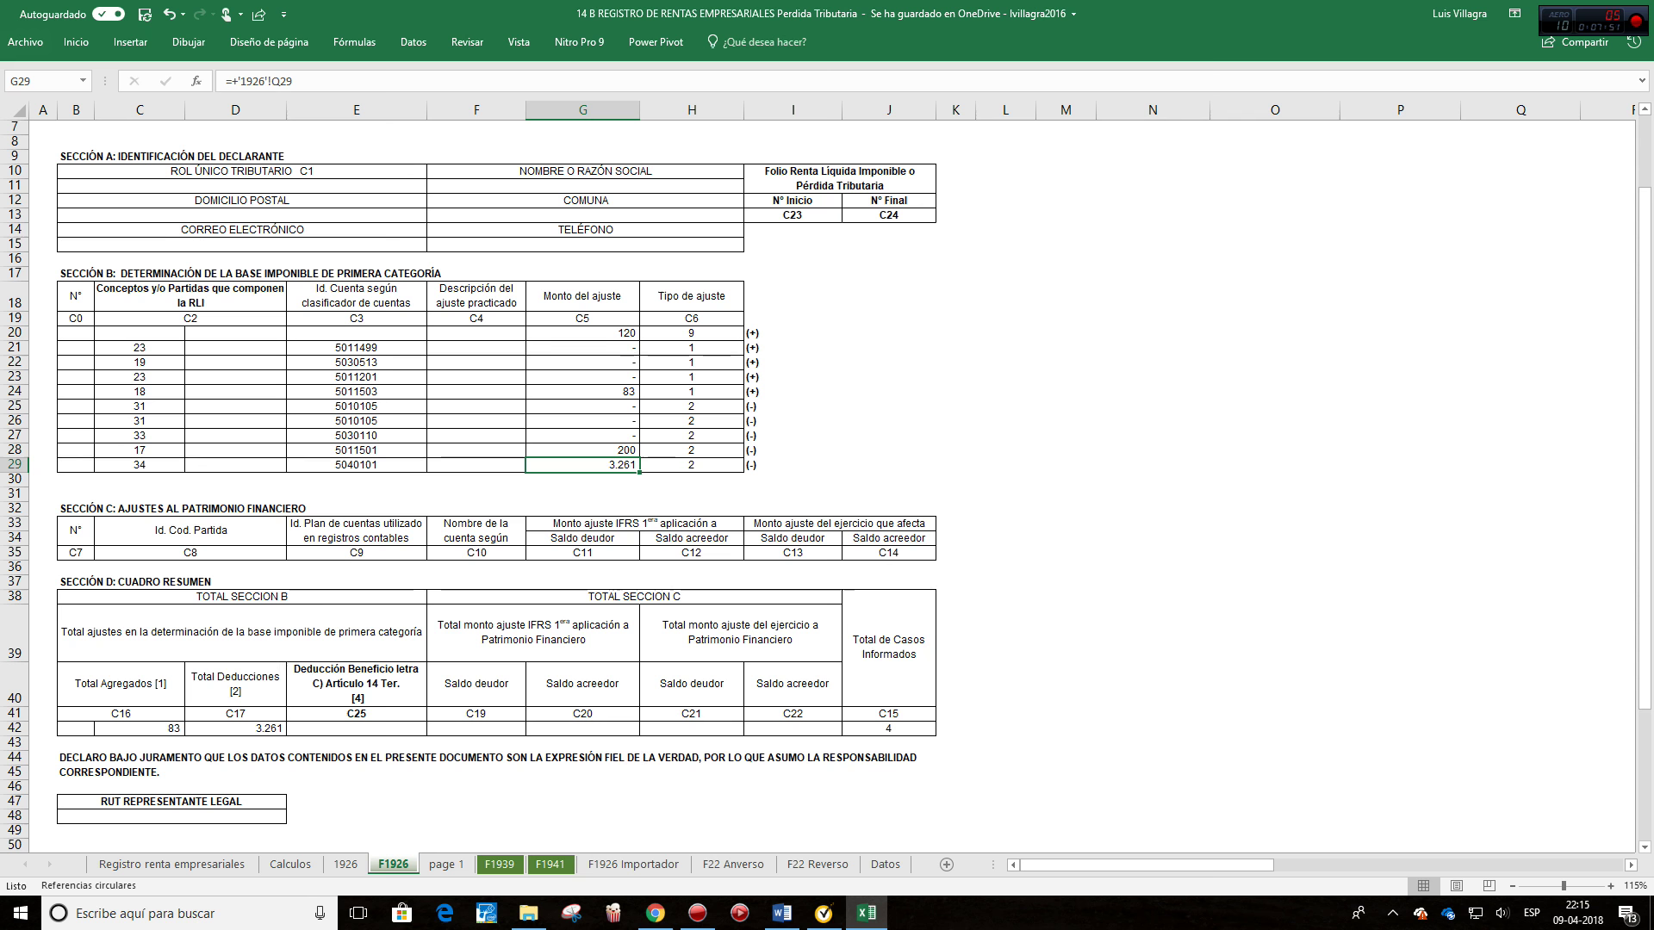
Step: Replace the Total Deducciones formula in D42 of F1926 with the sum of G28:G29
left_click(138, 728)
left_click(235, 728)
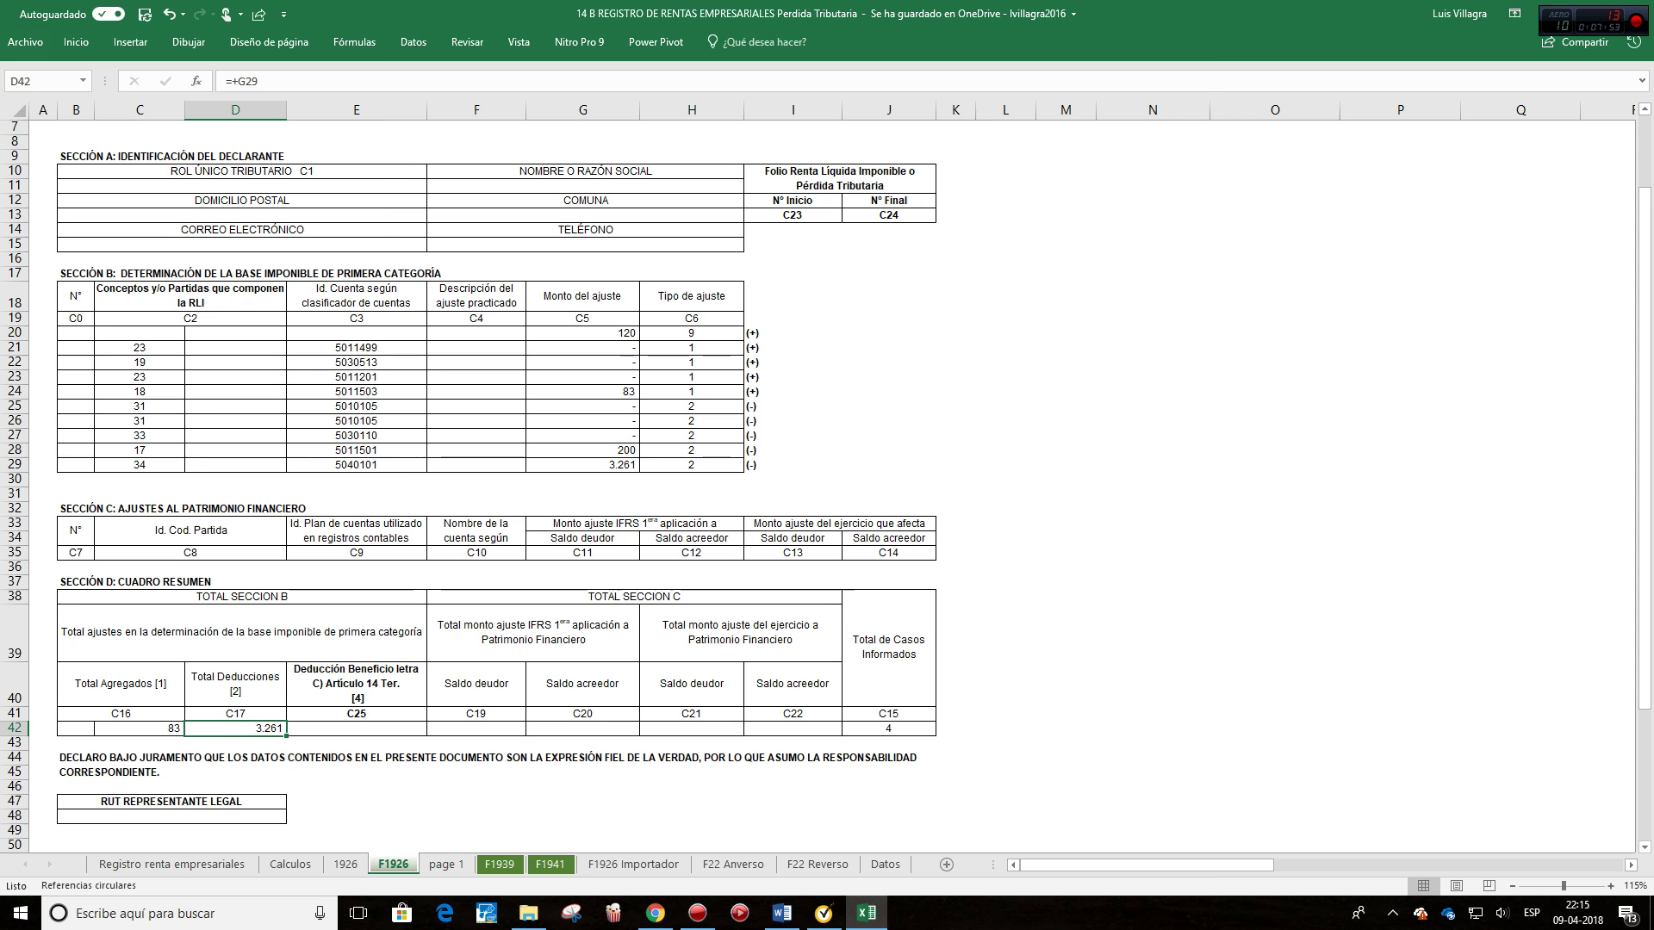
left_click_drag(582, 450, 582, 464)
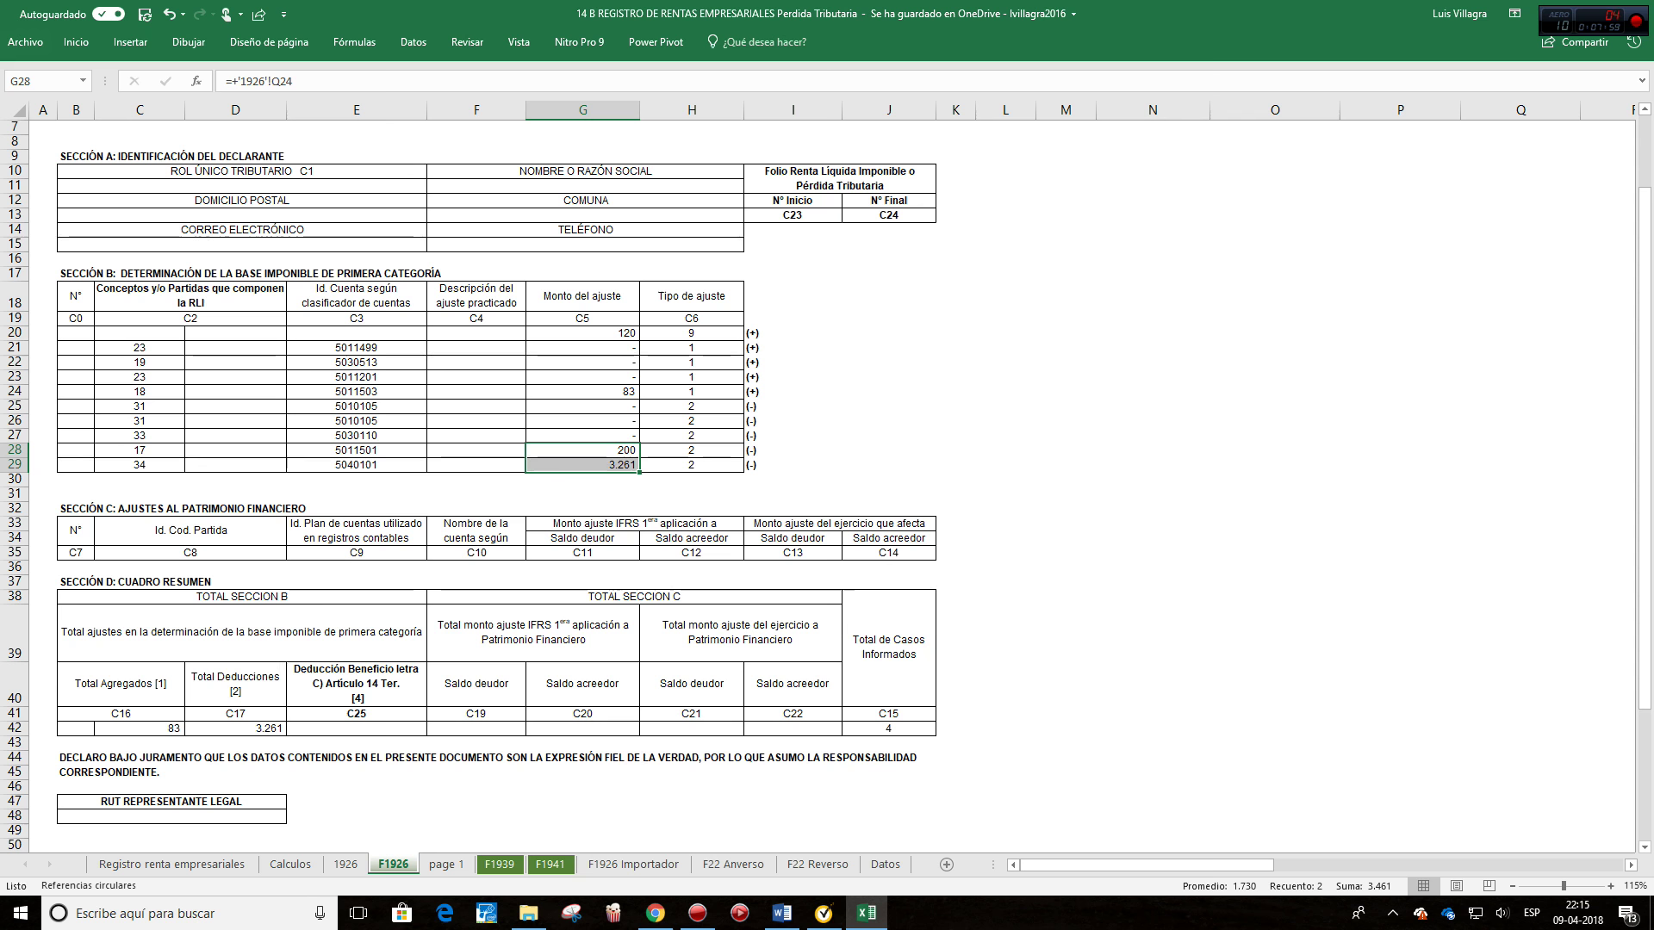
left_click(235, 728)
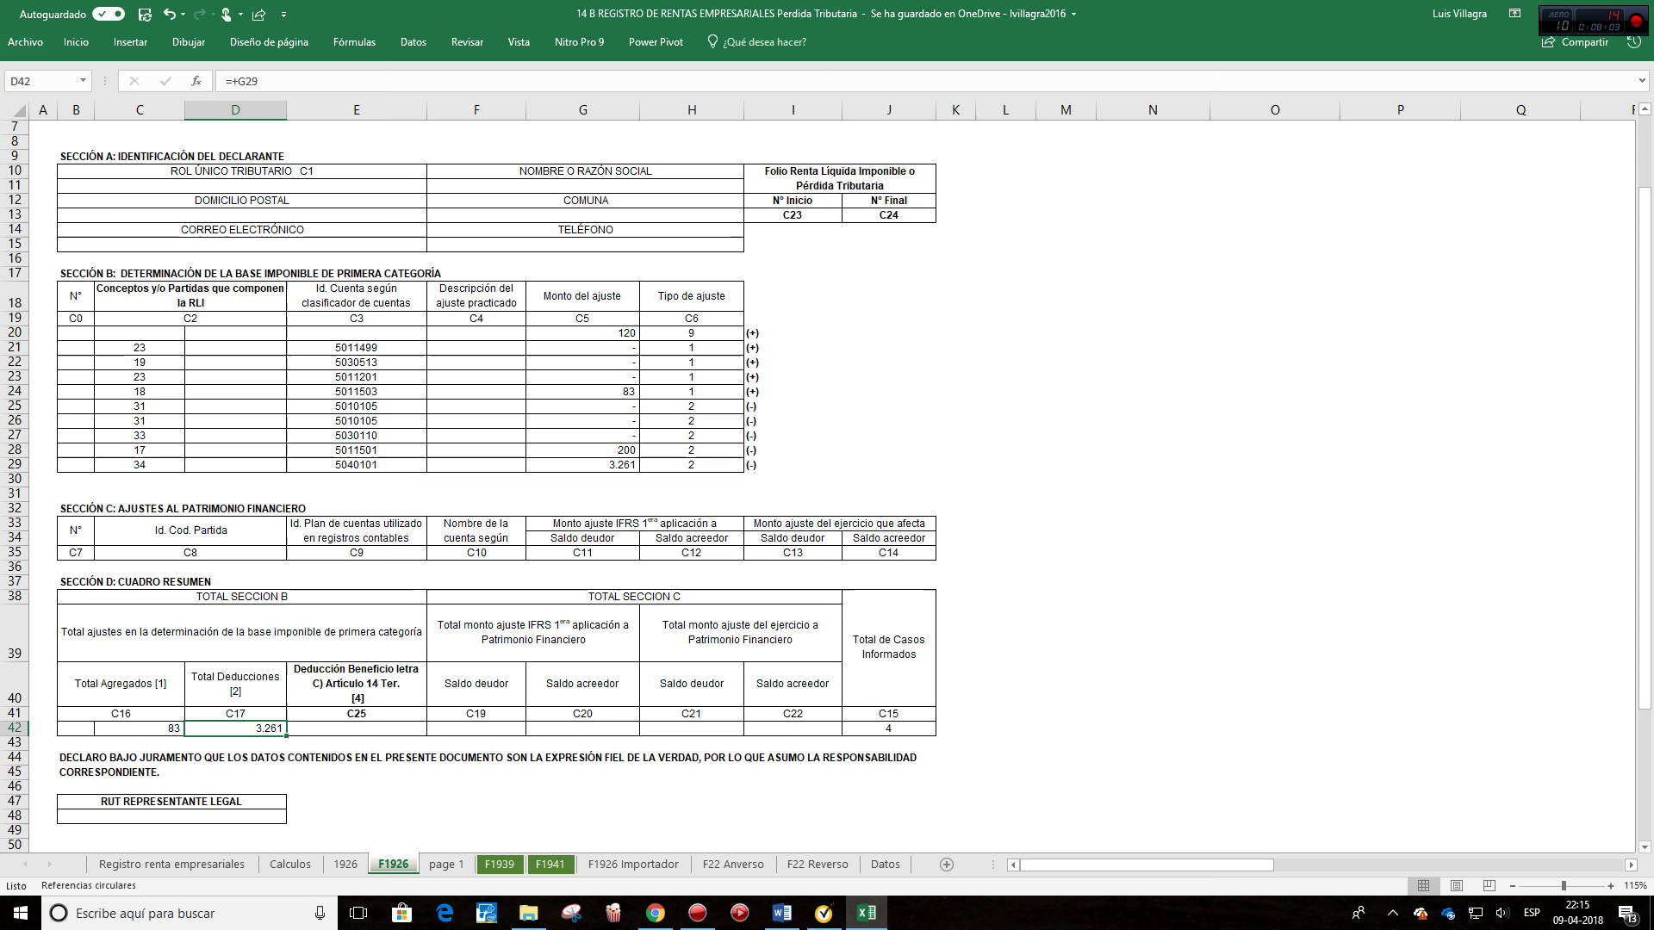
left_click(76, 42)
left_click(1456, 67)
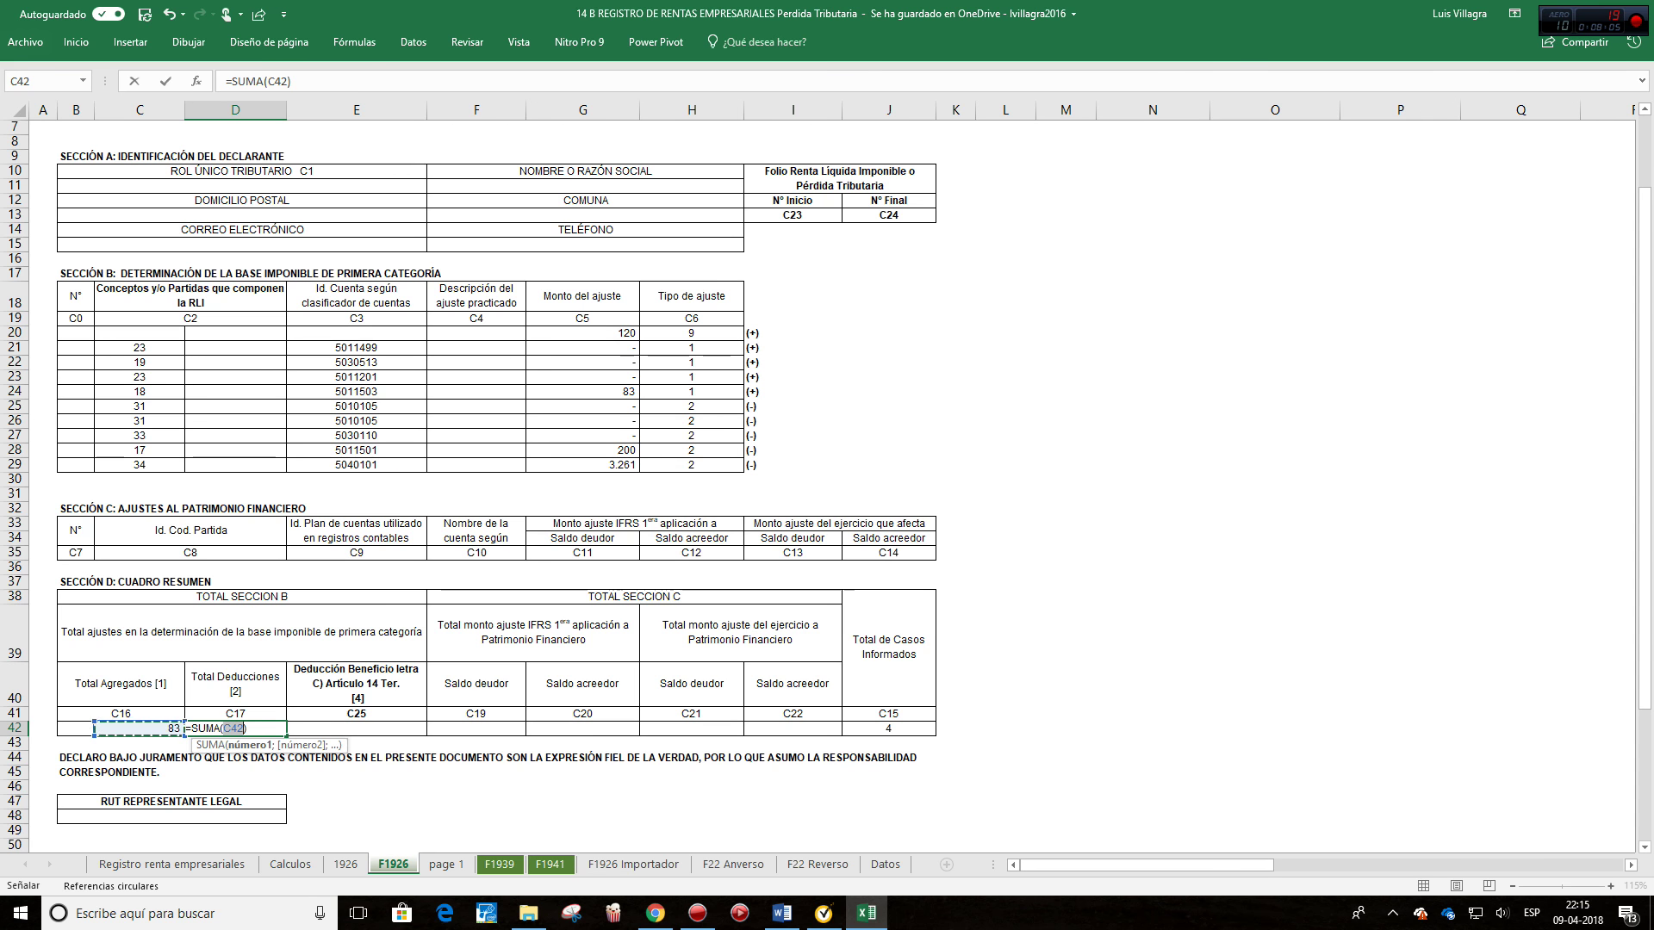
left_click_drag(583, 450, 582, 464)
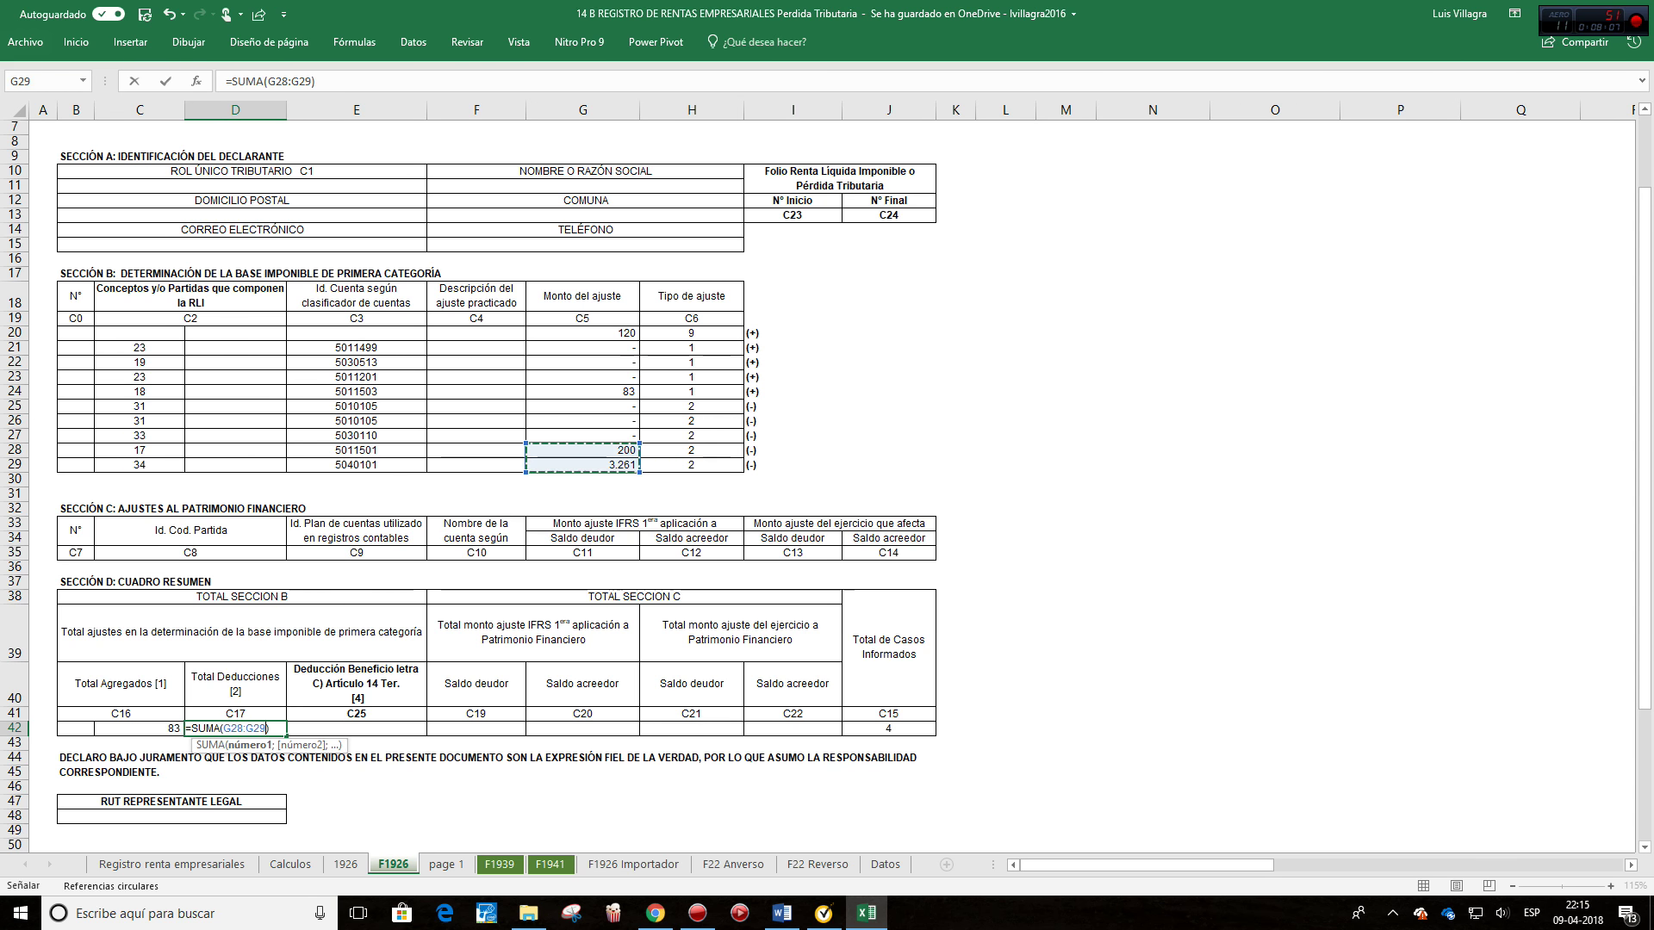
key("Return")
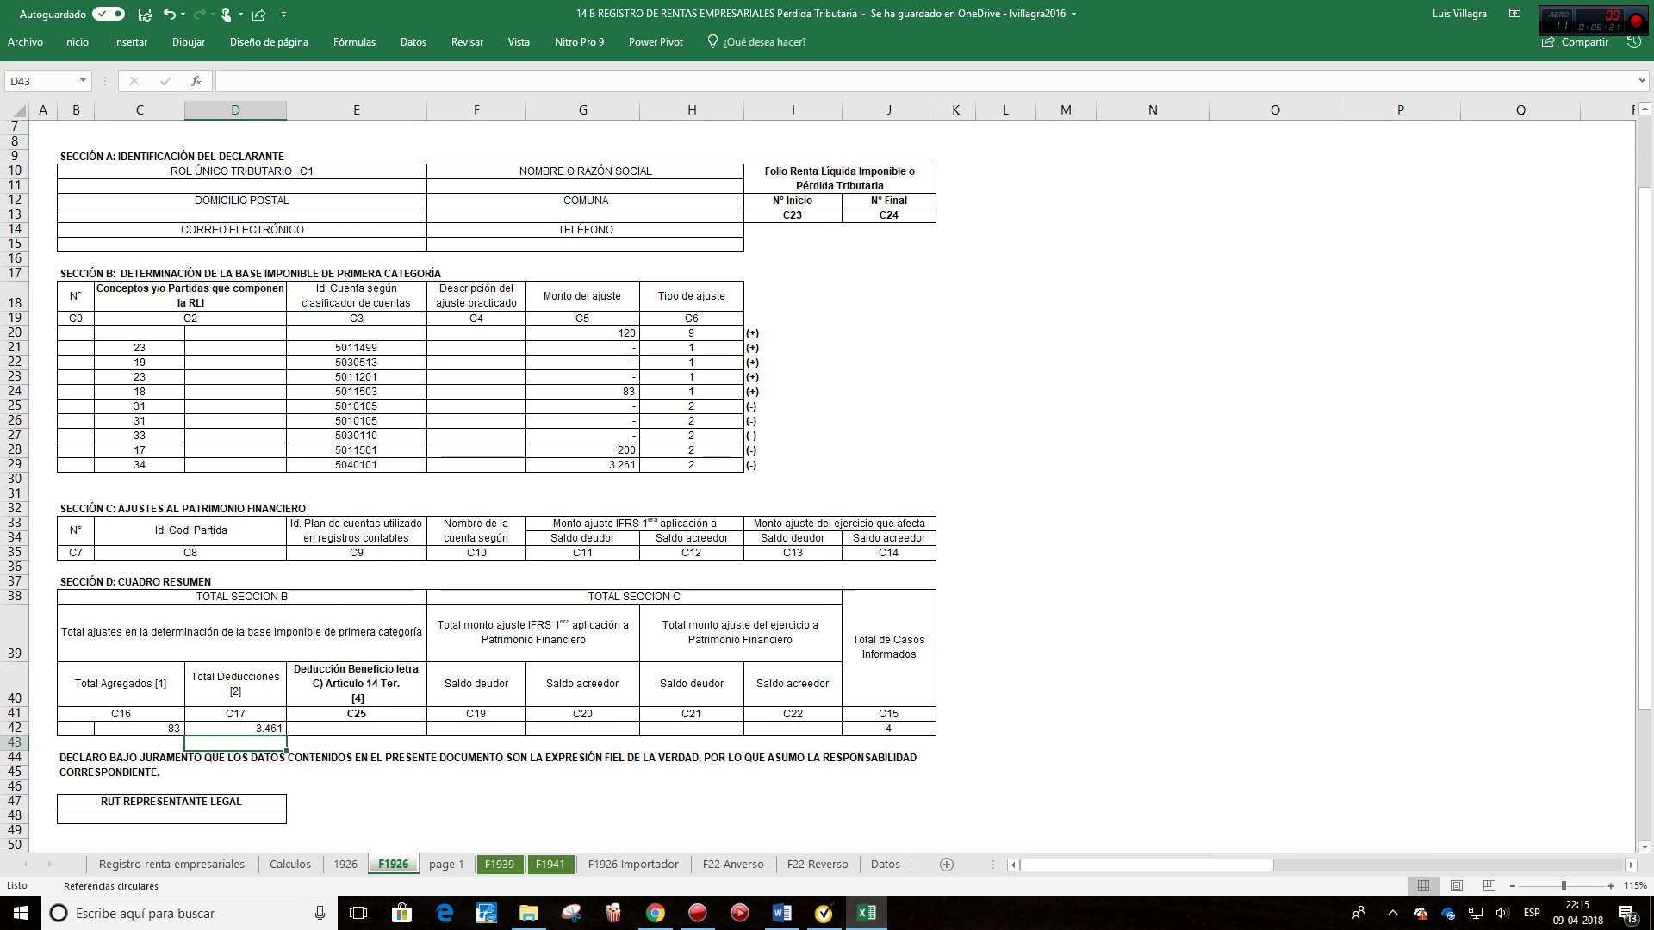
Step: Check F1926's Total de Casos Informados, and examine F1939's operation 102 row and final summary row up to the reported cases cell Y45
left_click(887, 728)
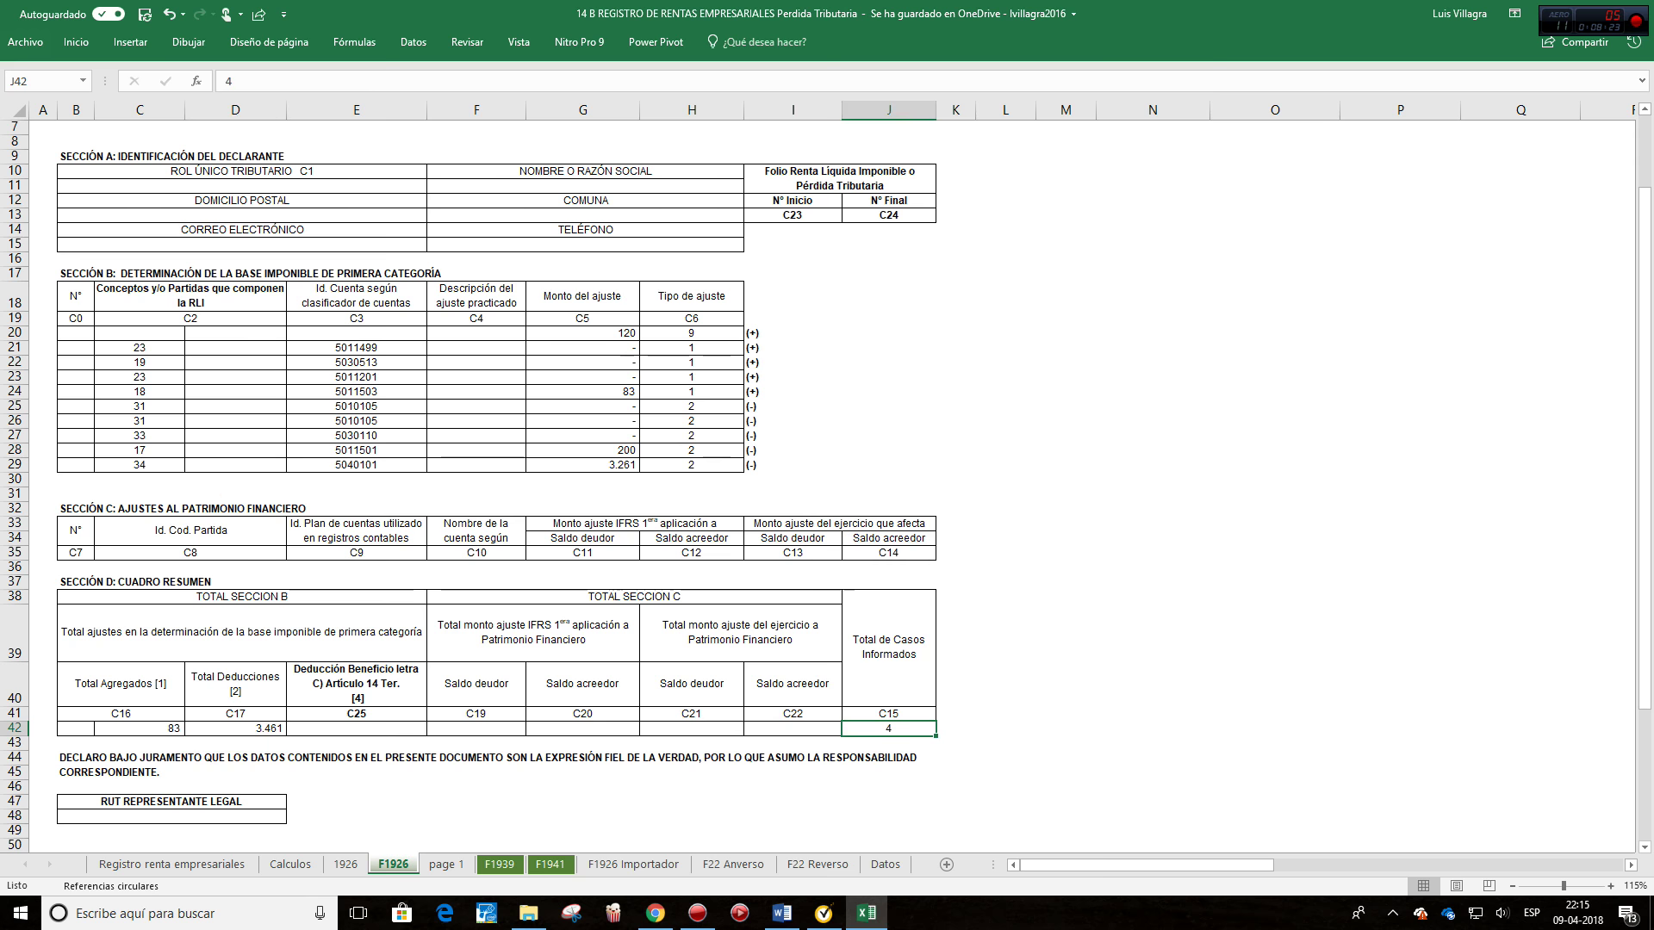
left_click(499, 864)
key("ctrl+Page_Down")
key("ctrl+Page_Down")
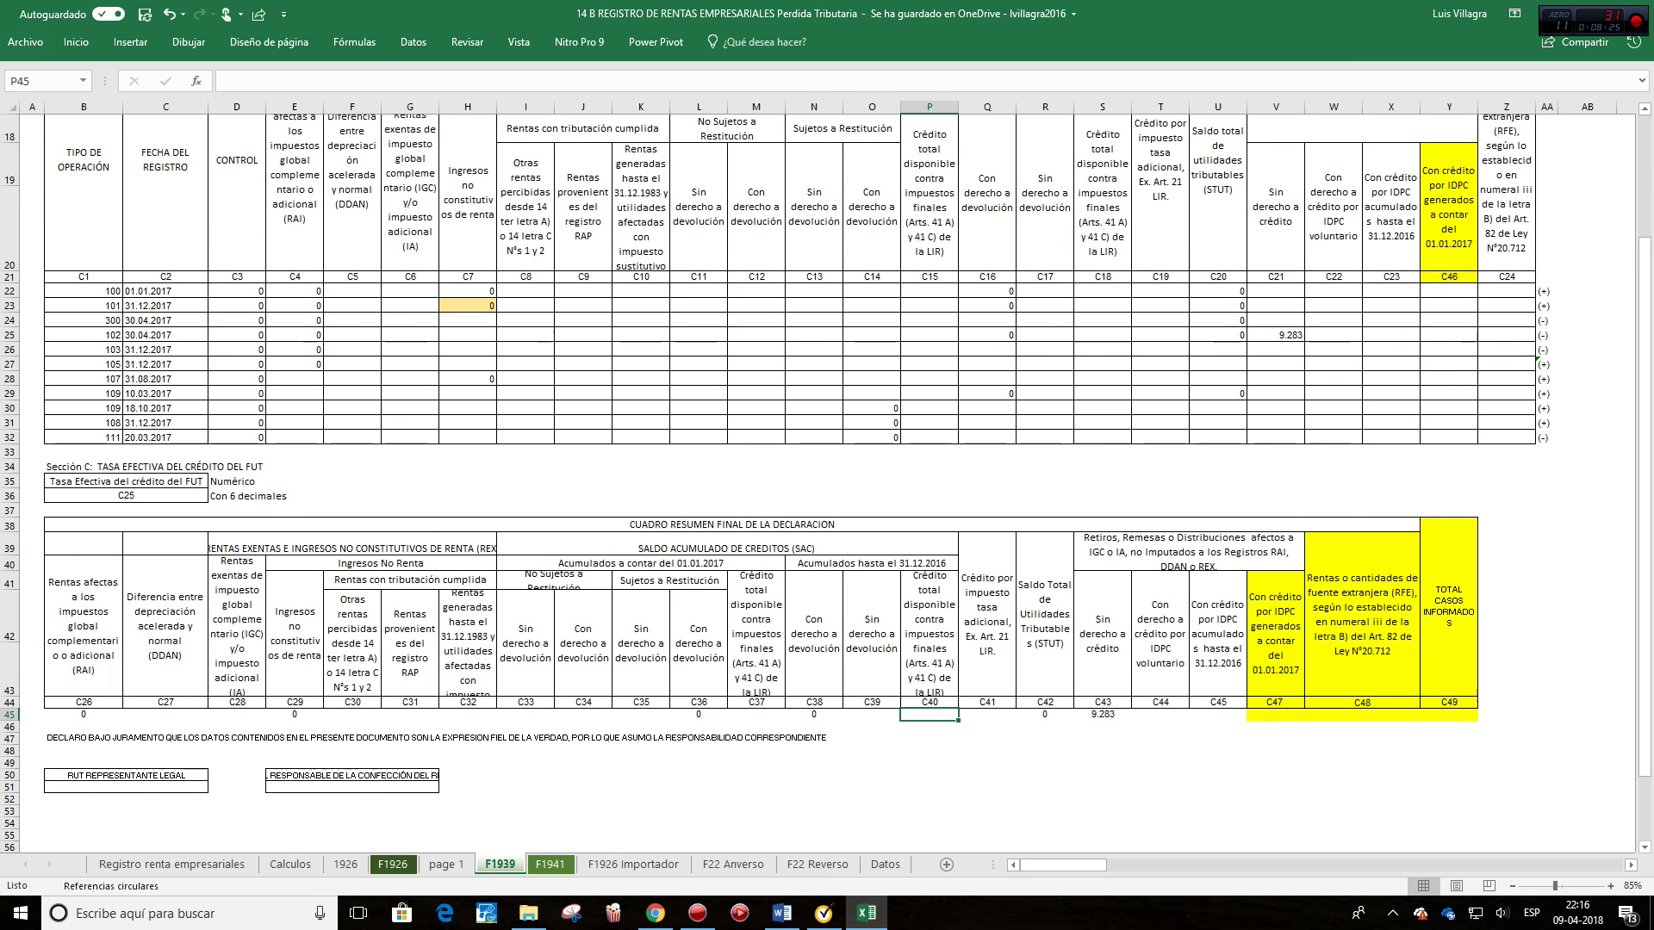
scroll(827, 482, "up", 4)
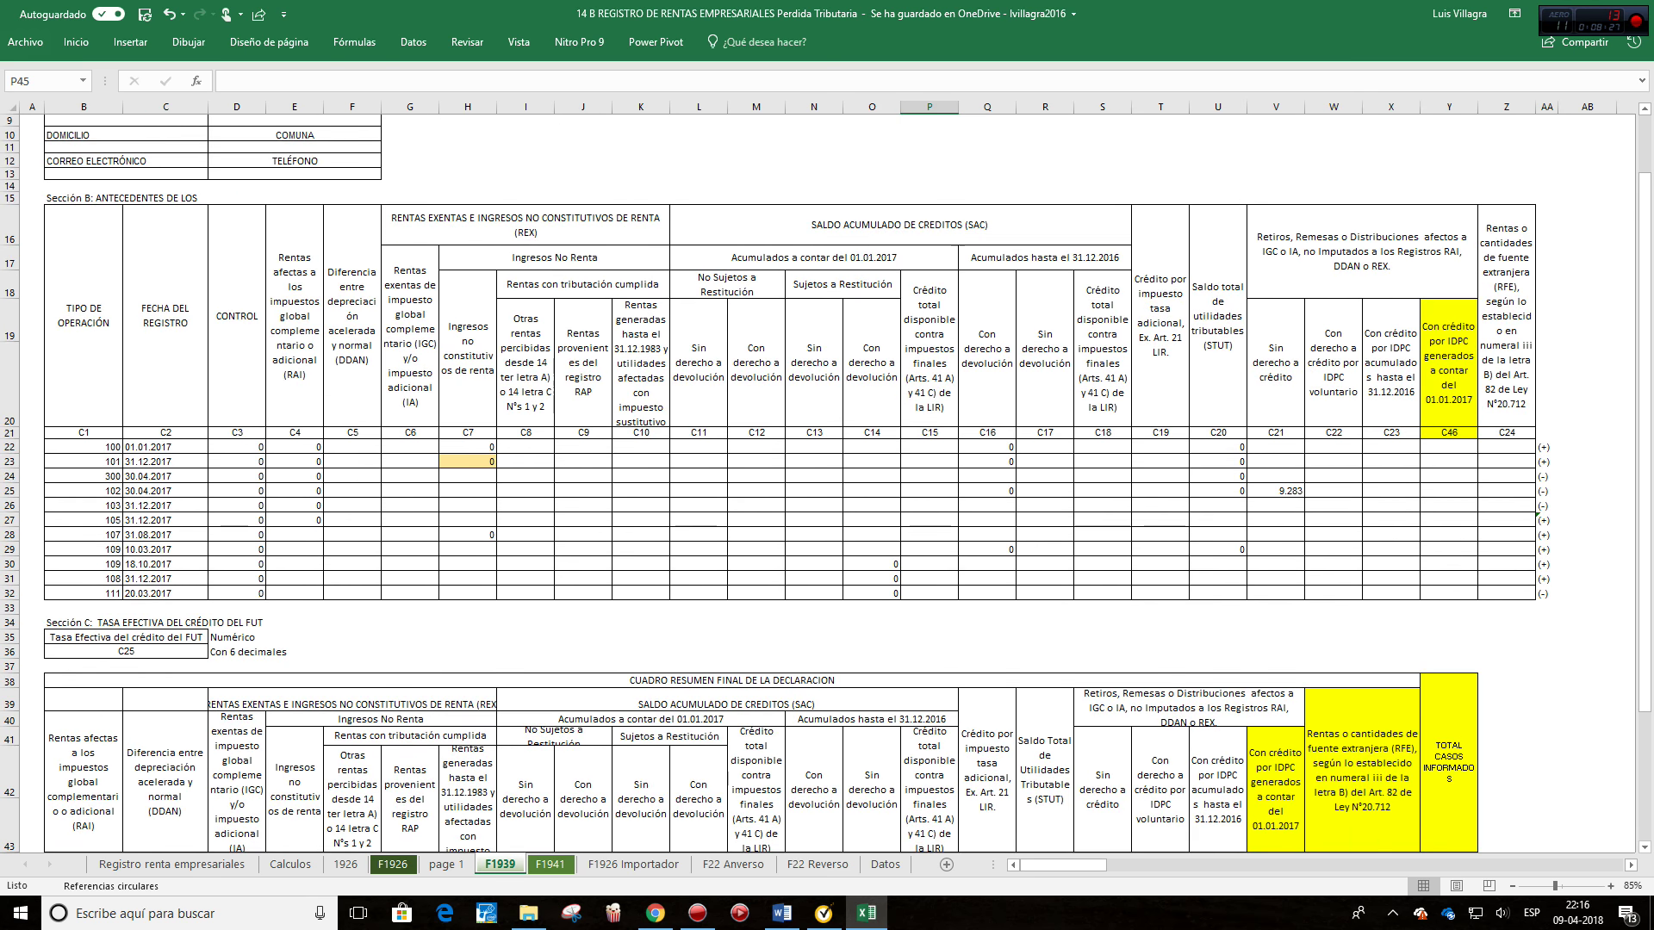
left_click(467, 461)
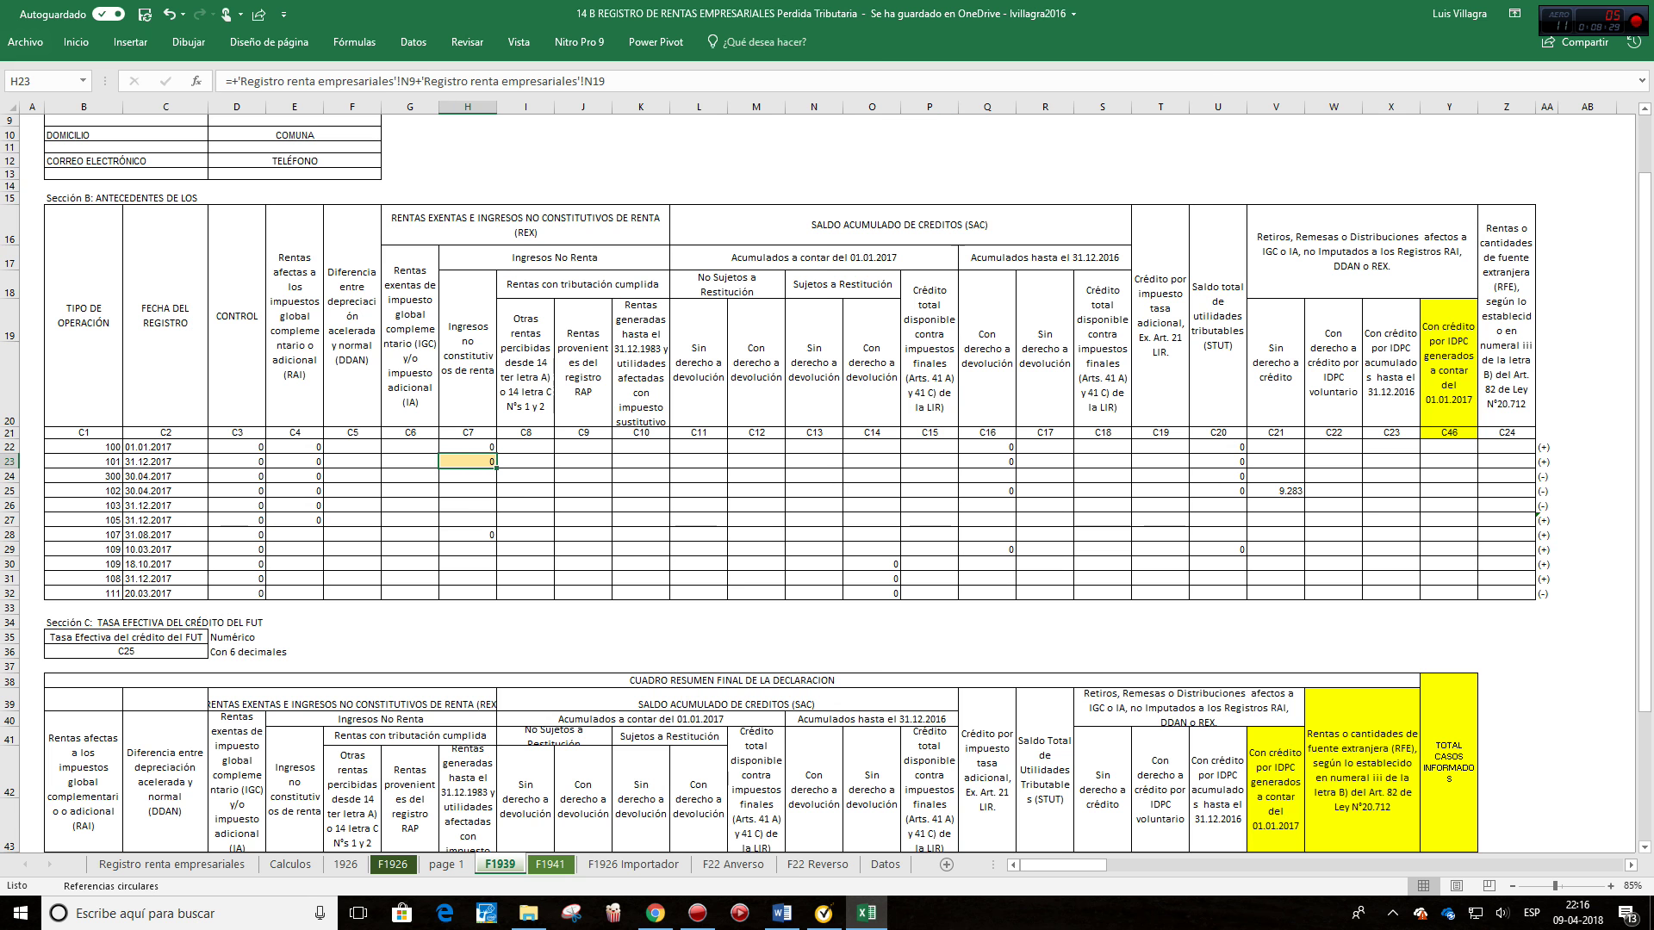
left_click(84, 491)
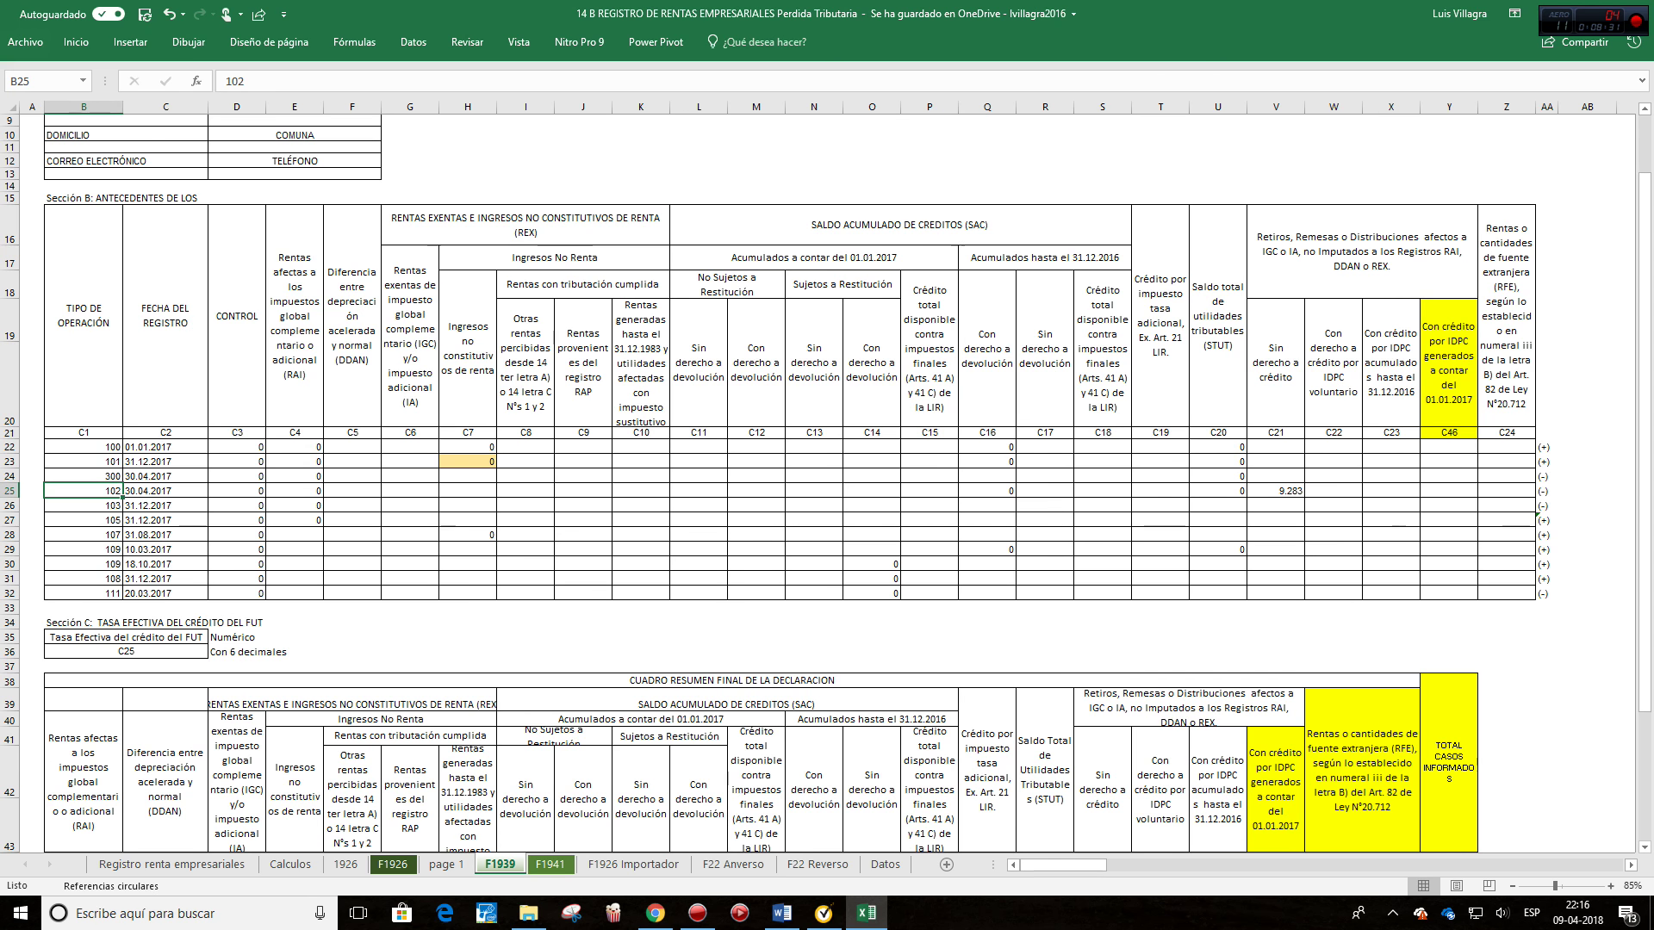
left_click(236, 491)
left_click(582, 461)
left_click_drag(640, 491, 699, 491)
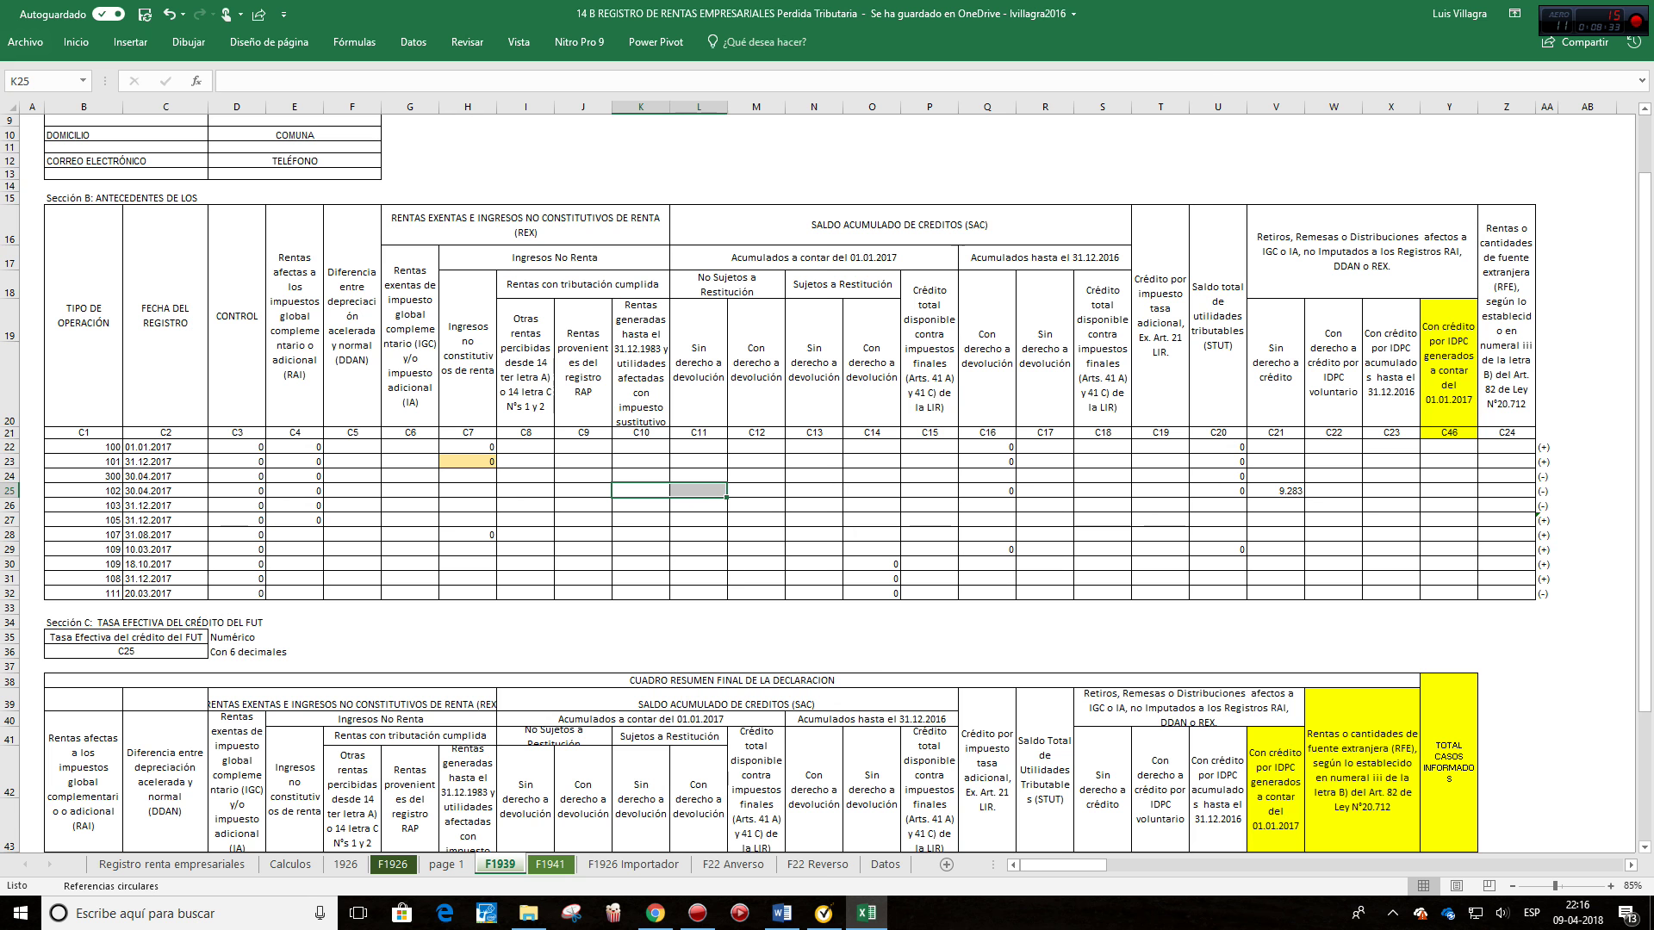
left_click(1275, 491)
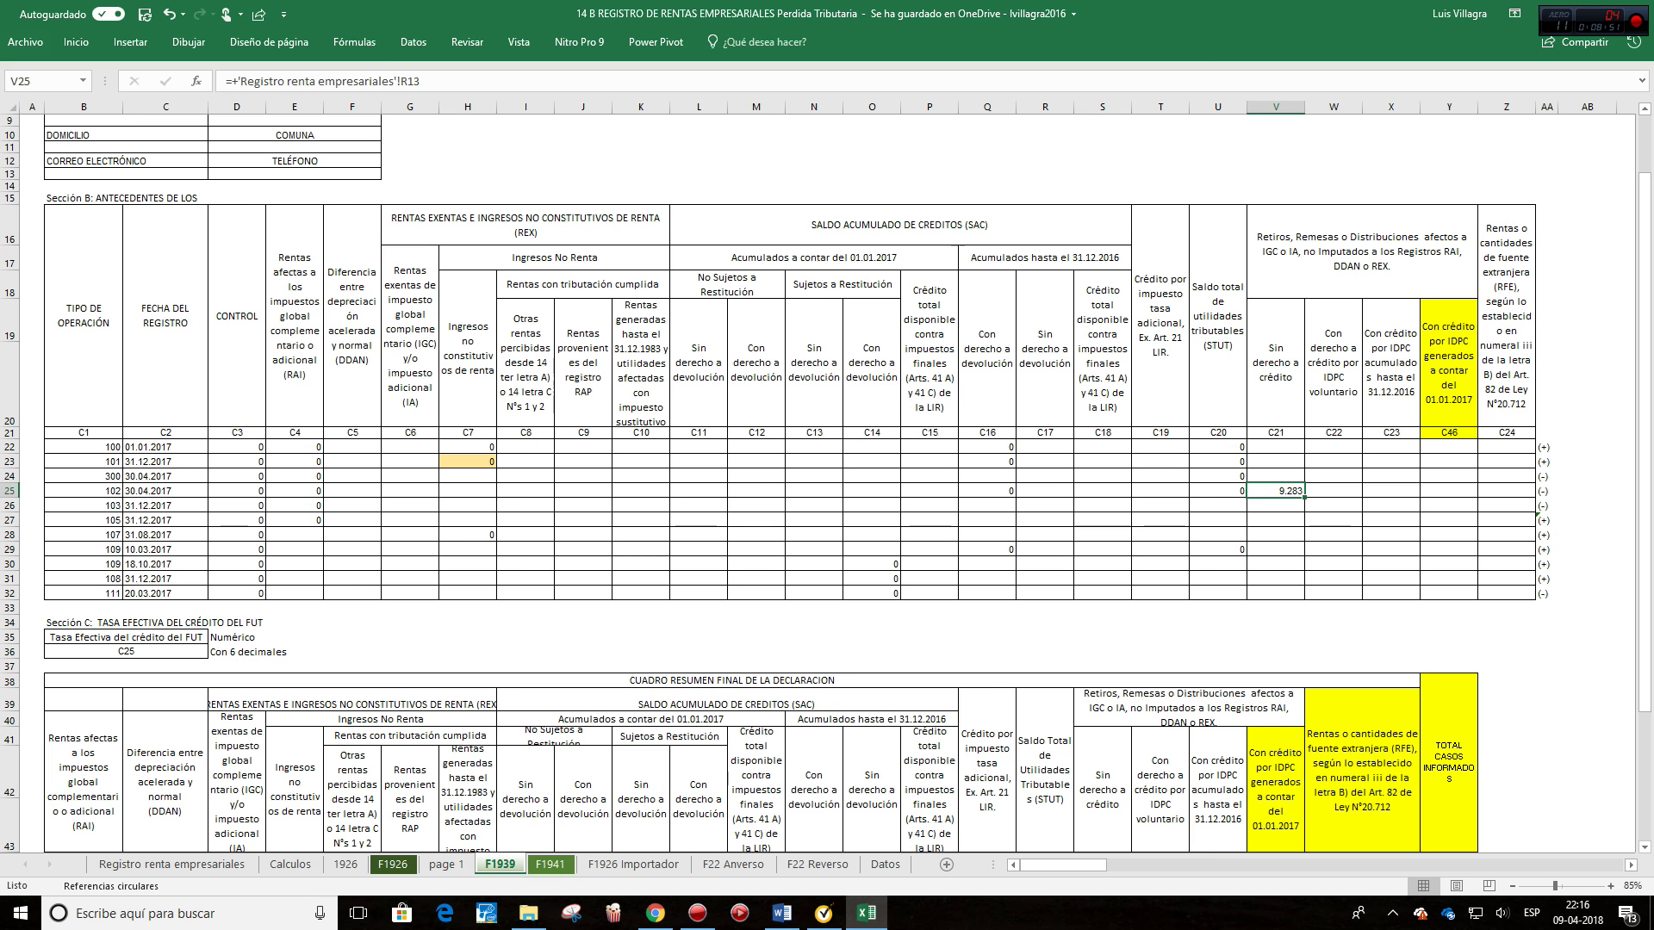
scroll(827, 482, "down", 1)
scroll(827, 482, "down", 3)
scroll(827, 482, "up", 2)
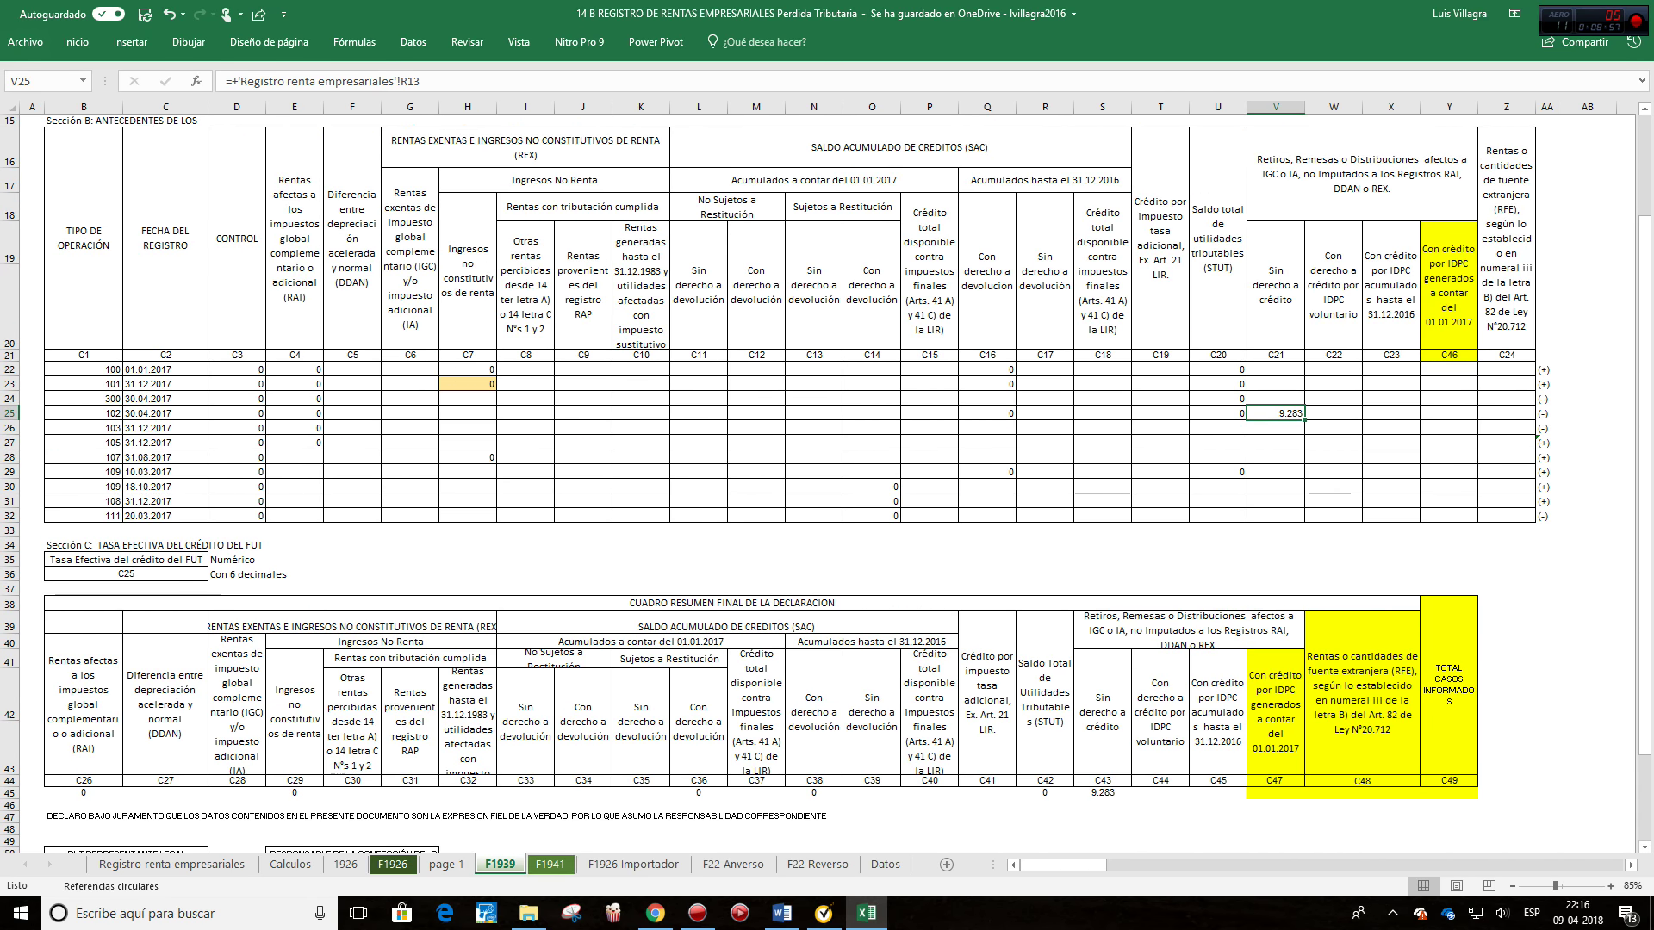
scroll(827, 482, "down", 1)
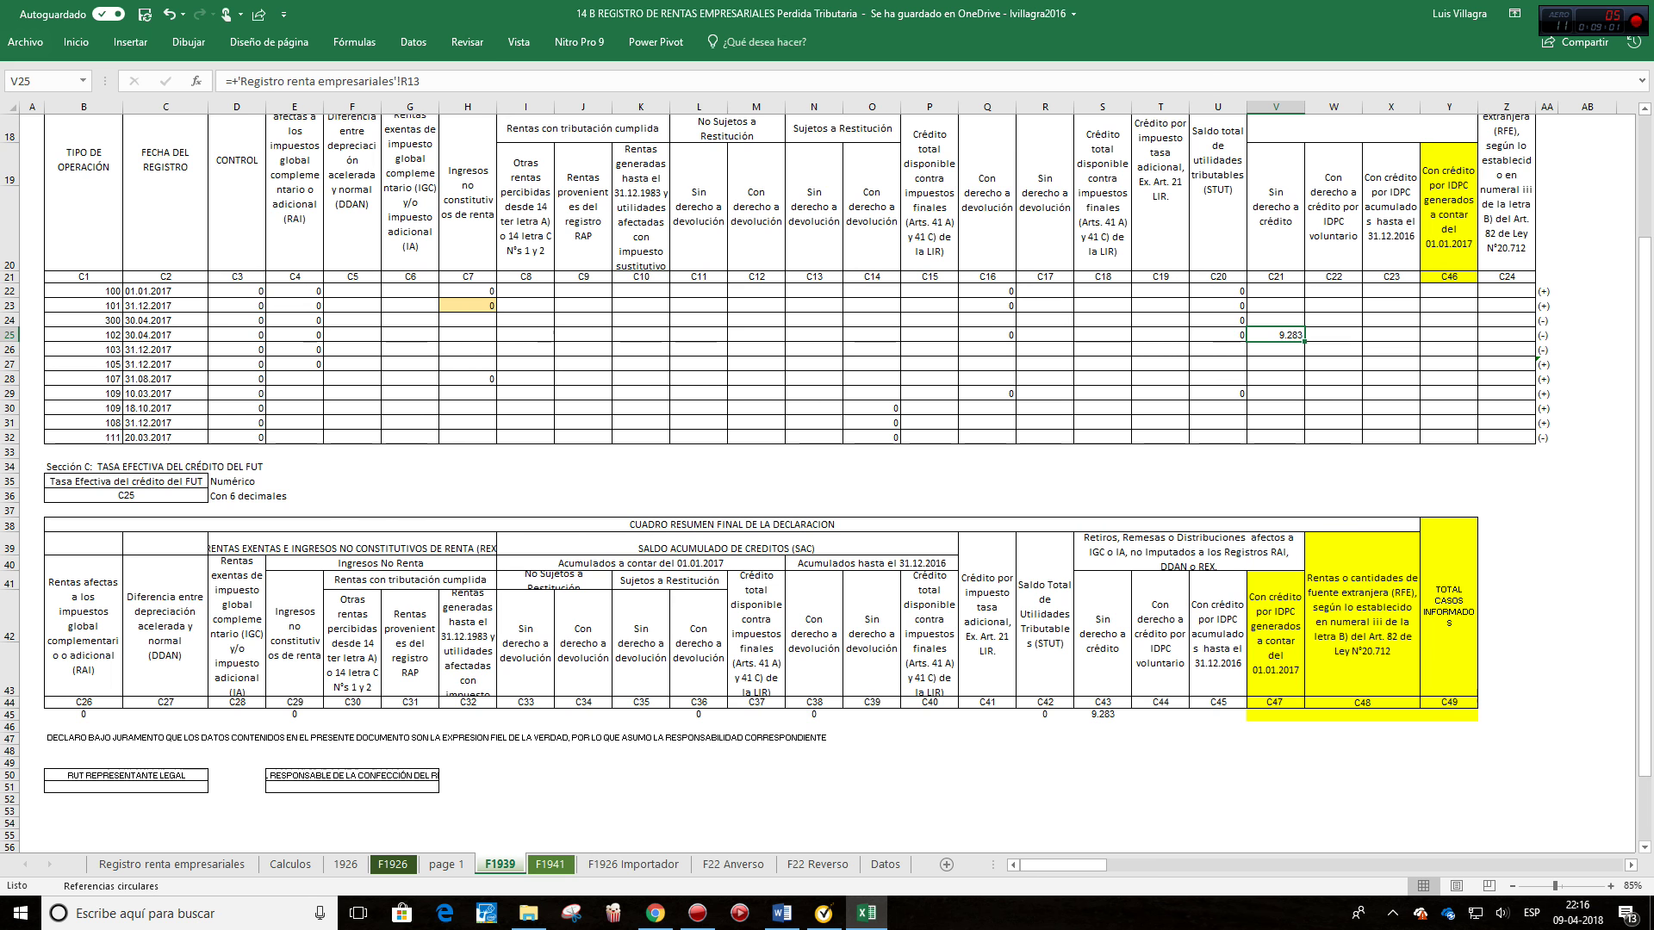
left_click(1449, 715)
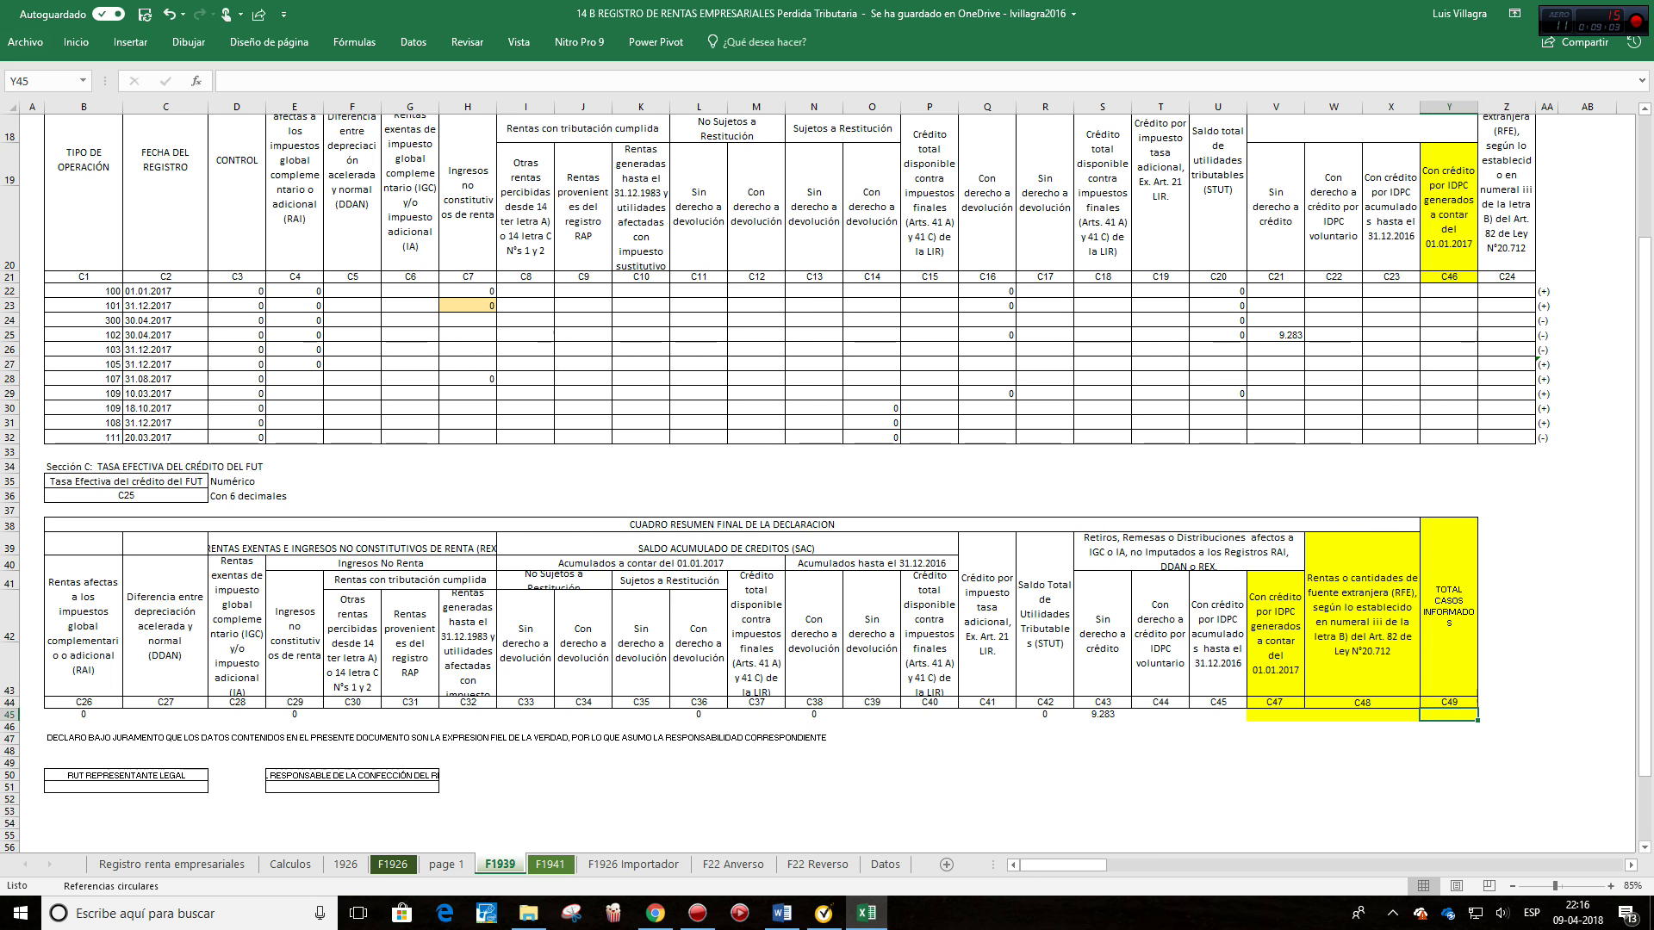
Step: Enter 1 as the Total Casos Informados in F1939's final summary and check the C43 formula
type("1")
key("Return")
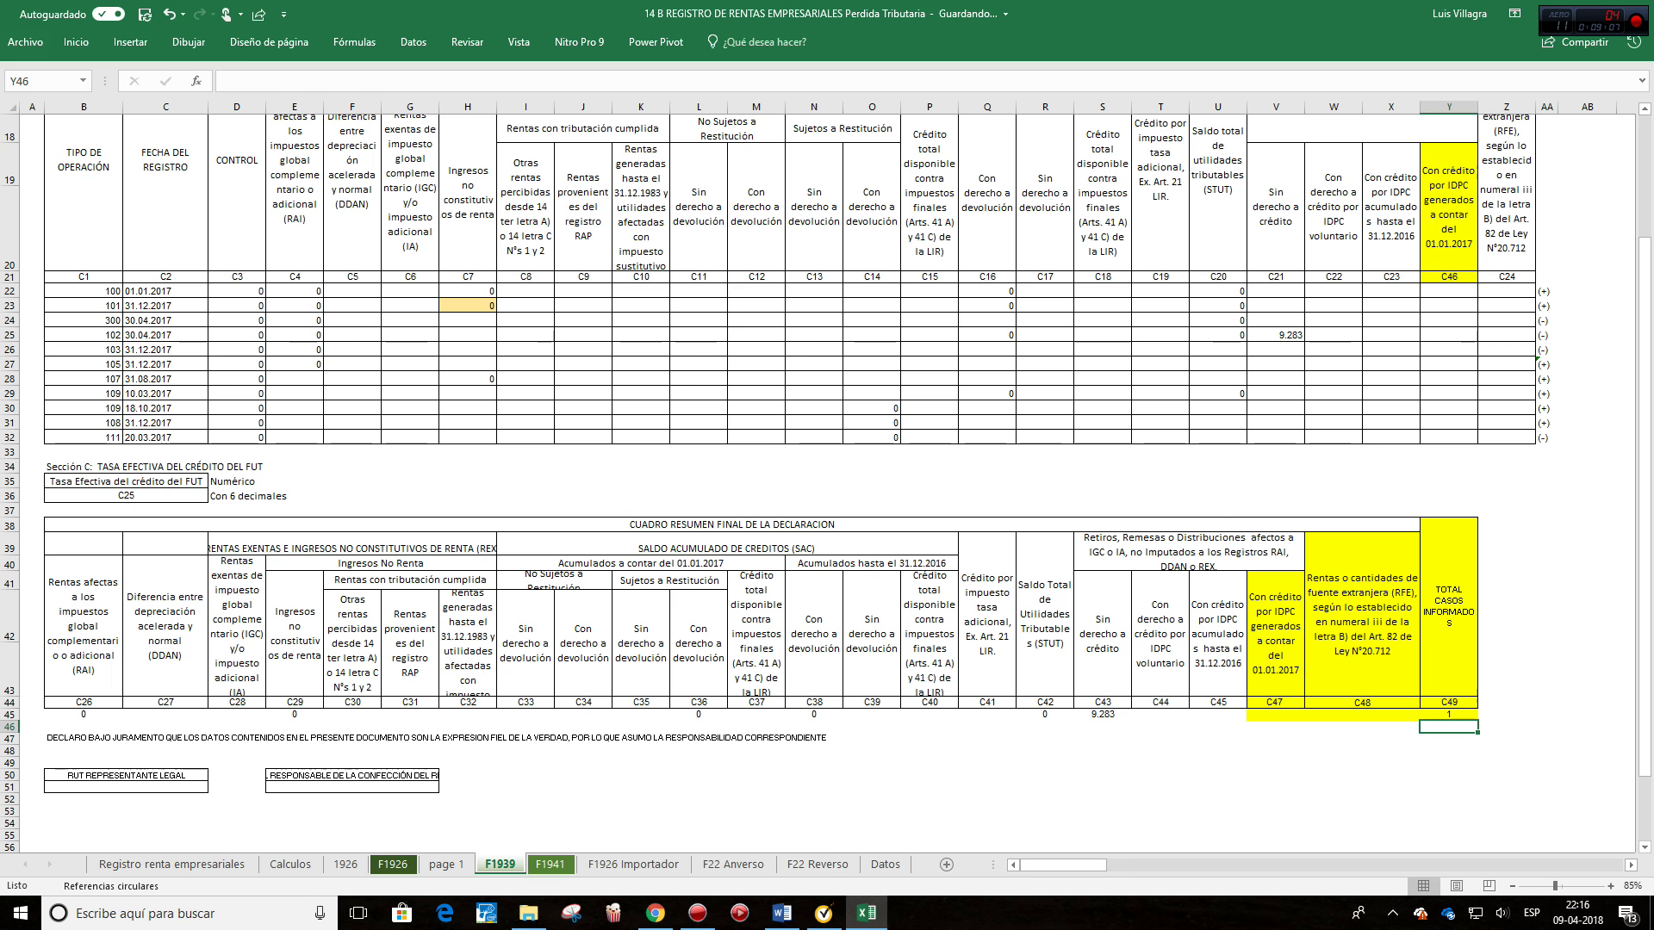
left_click(1102, 714)
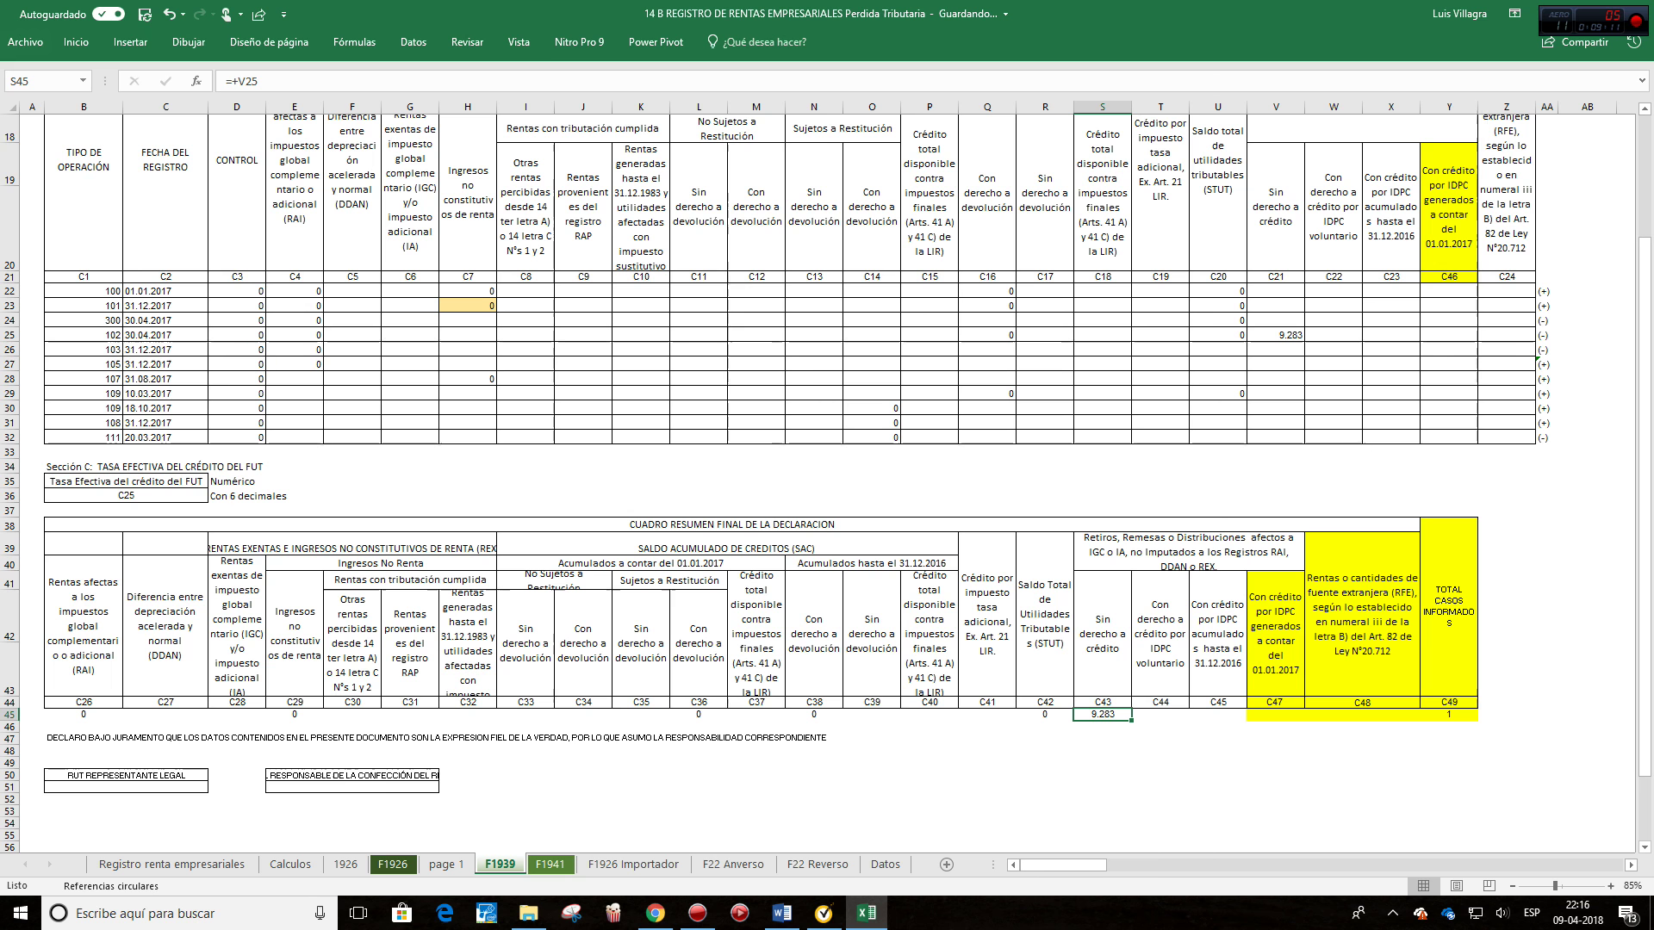
Step: Apply all borders to the final summary row B45:Y45 on the F1939 sheet
left_click(84, 715)
left_click_drag(84, 714, 1449, 715)
left_click(75, 42)
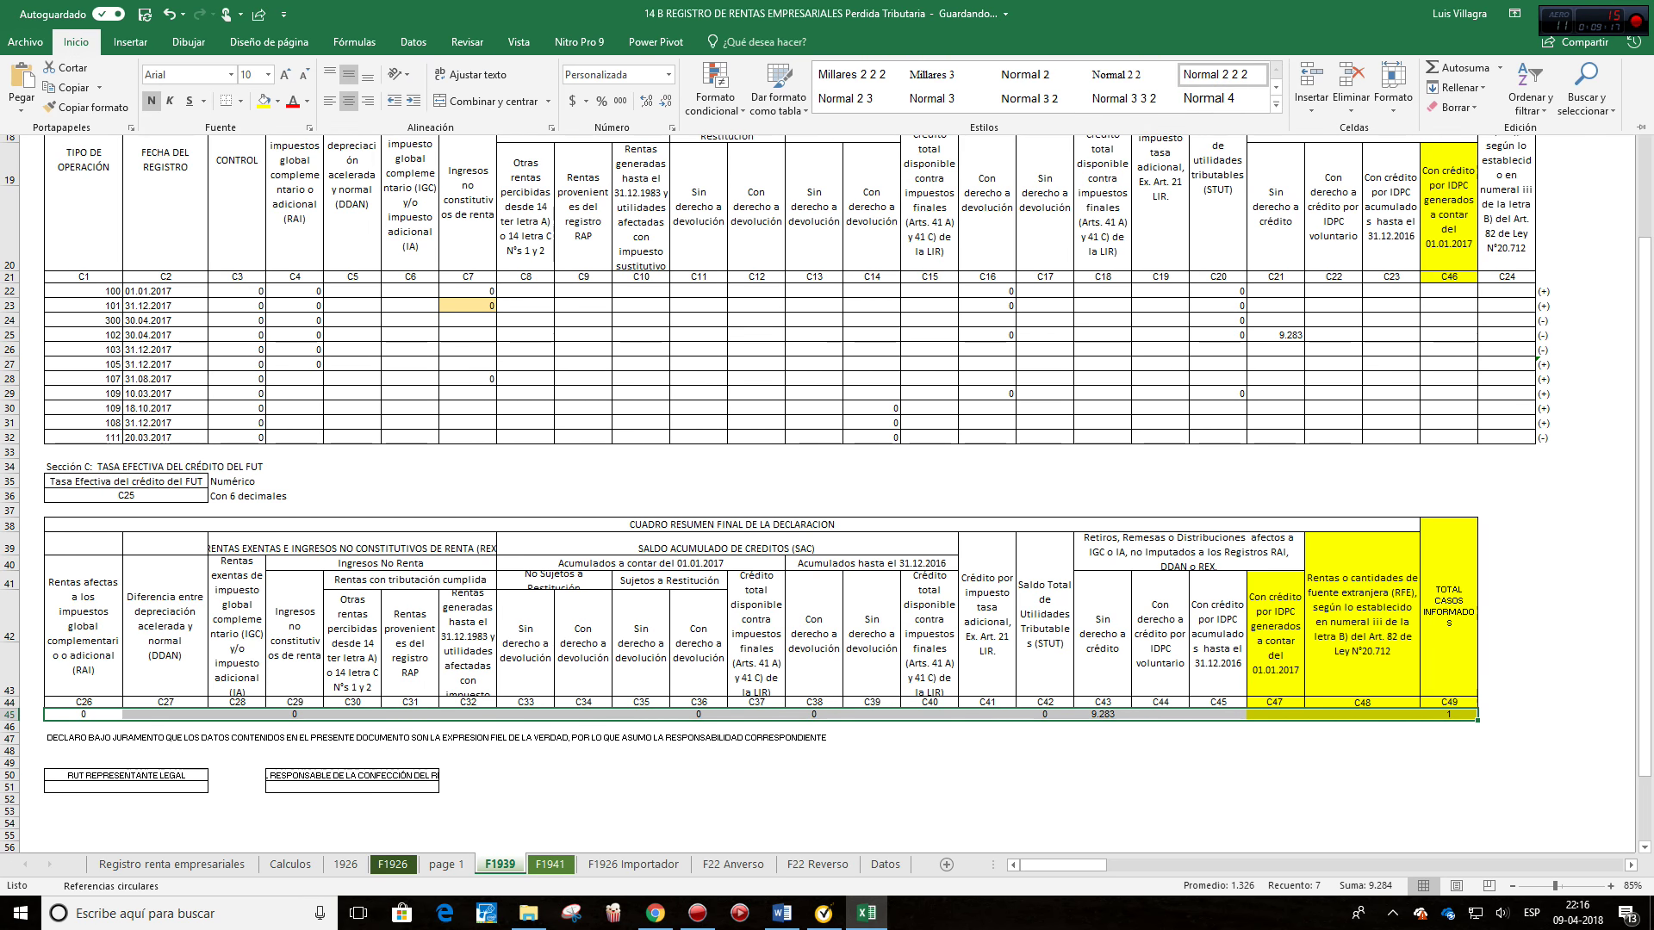
left_click(241, 101)
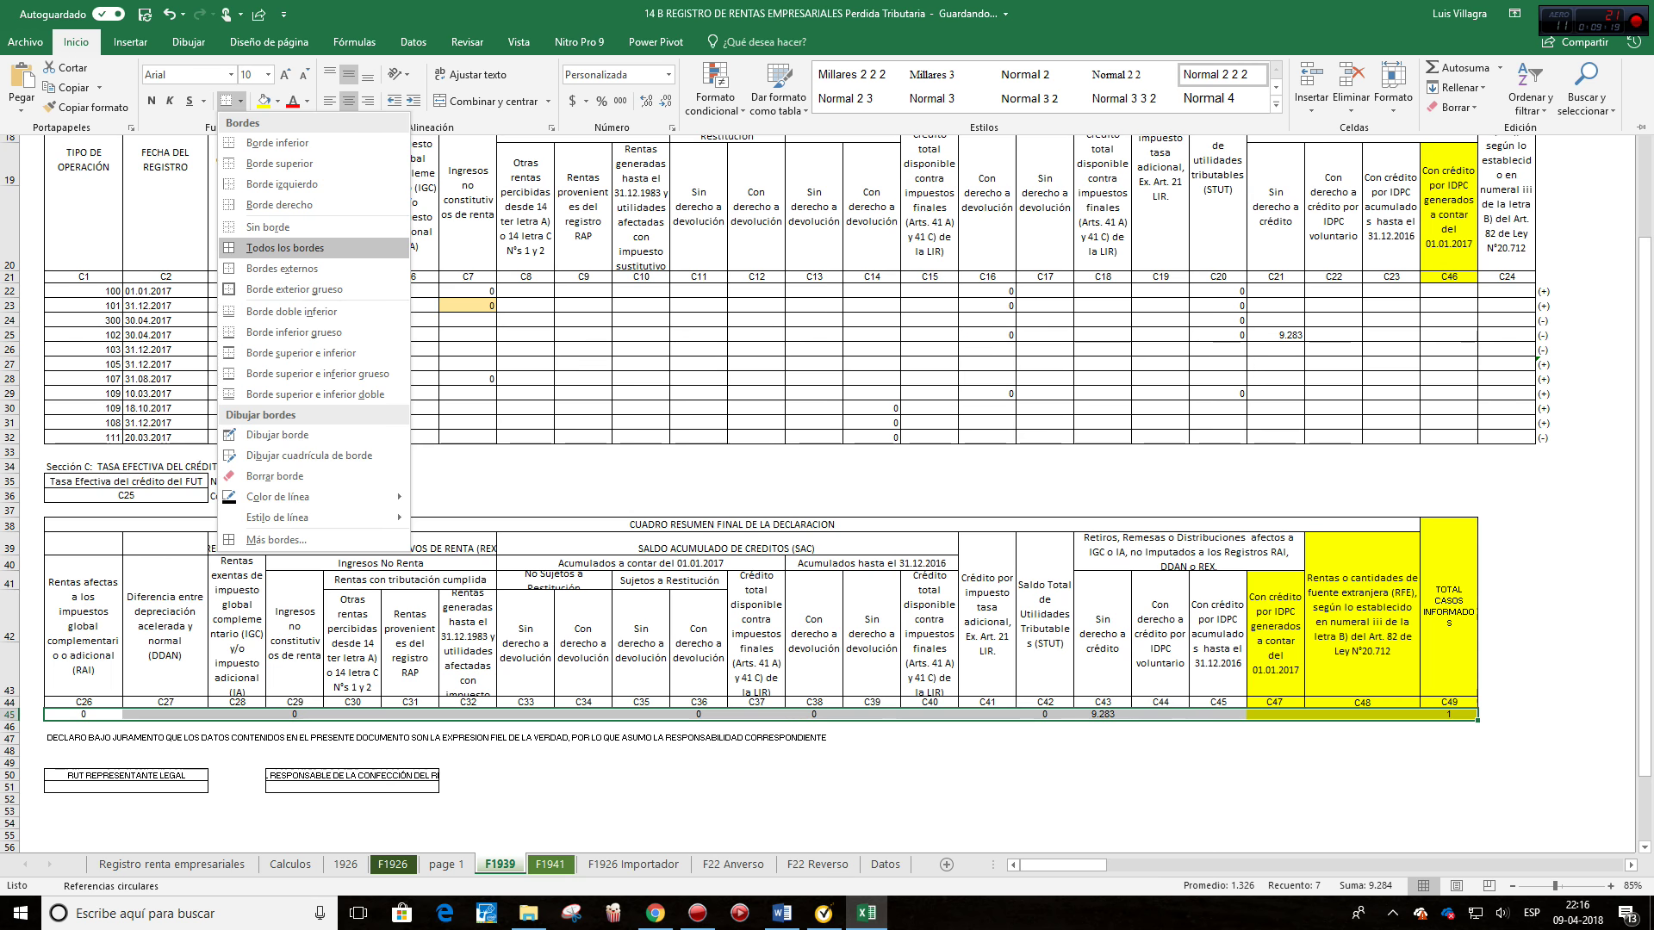
left_click(285, 247)
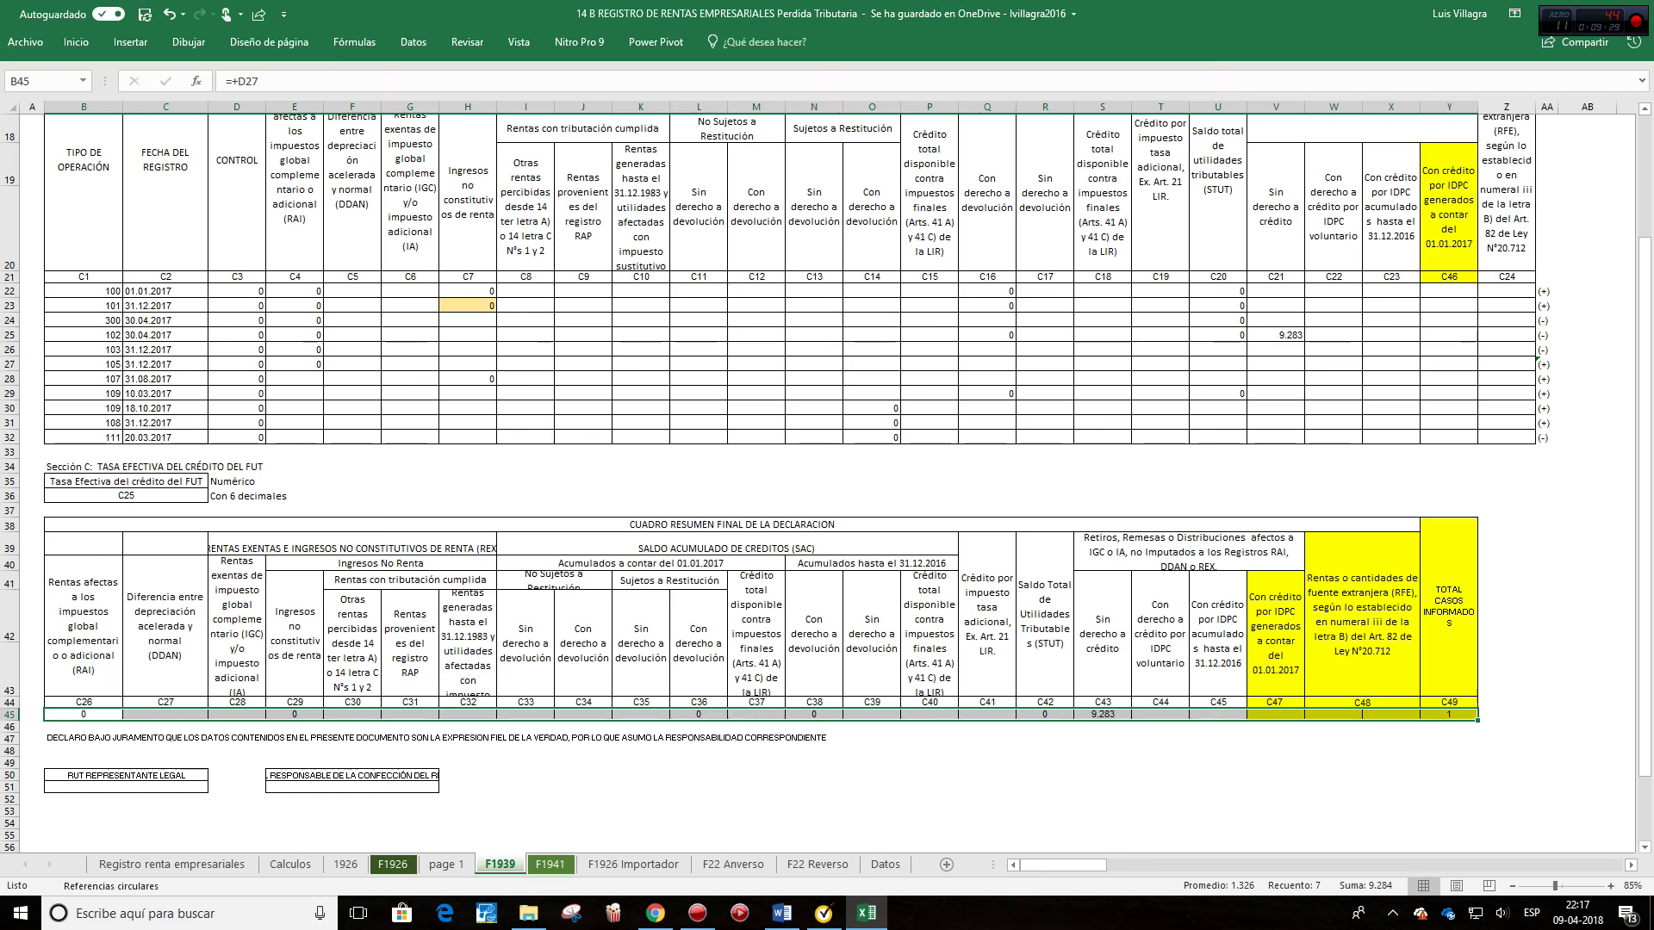
scroll(827, 483, "up", 1)
scroll(827, 482, "up", 1)
scroll(827, 482, "down", 1)
scroll(827, 482, "up", 1)
scroll(827, 483, "down", 2)
scroll(827, 483, "down", 1)
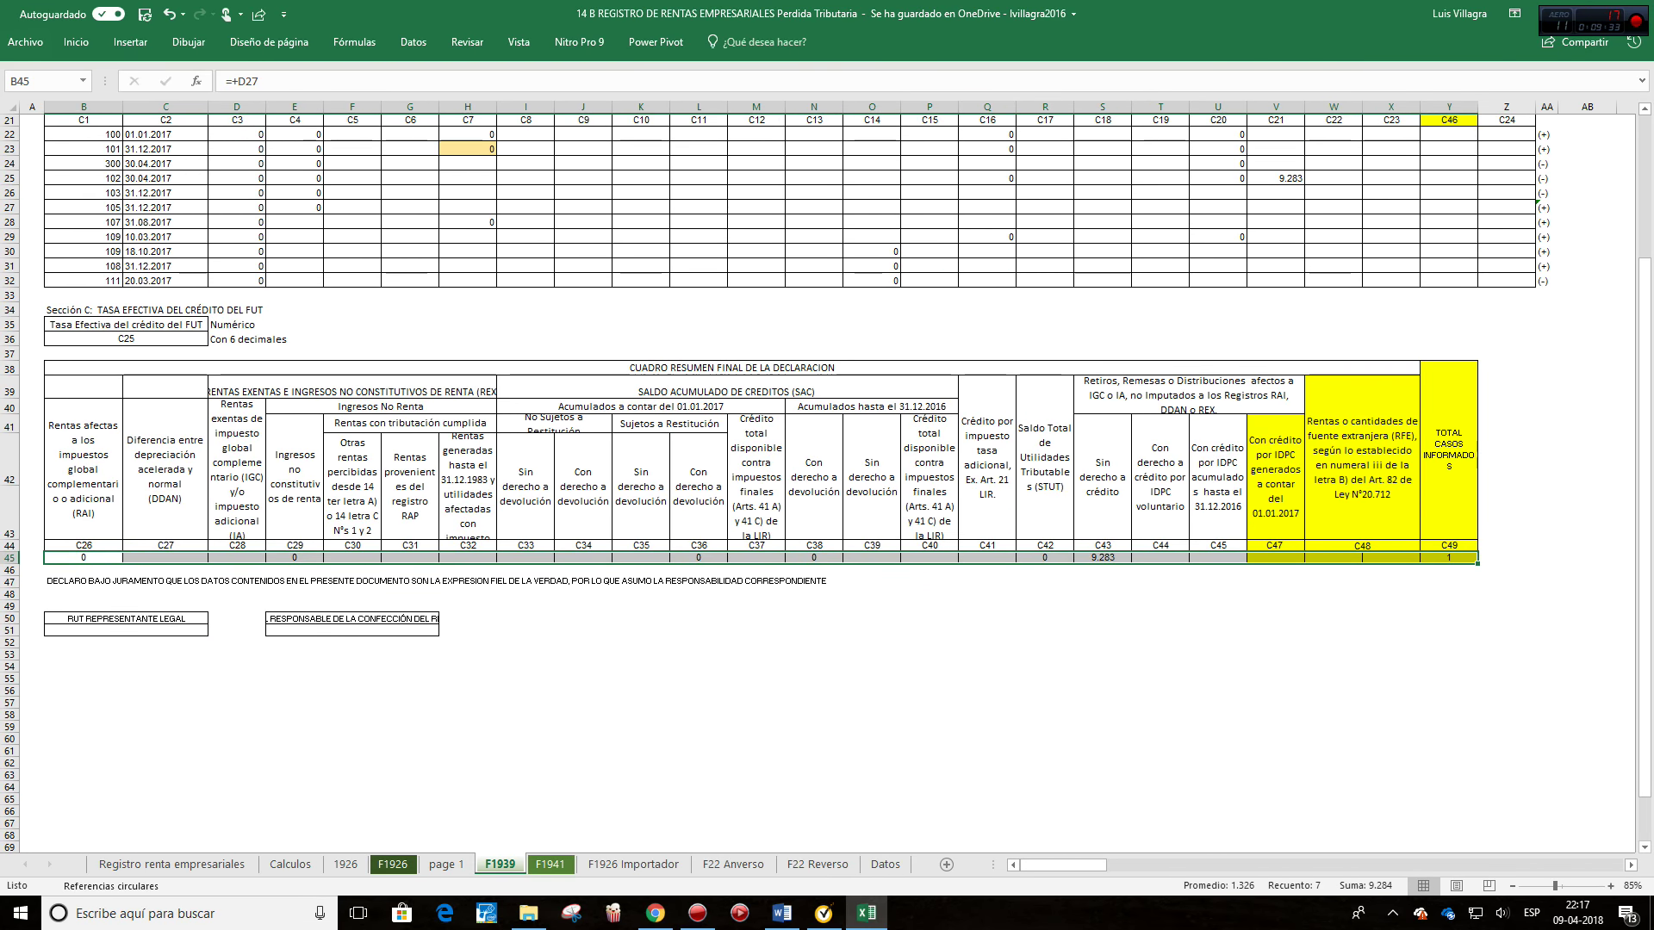
Step: Examine F1941's two beneficiary rows, their withdrawal amounts without credit right, and the matching C29 total in the final summary
left_click(549, 864)
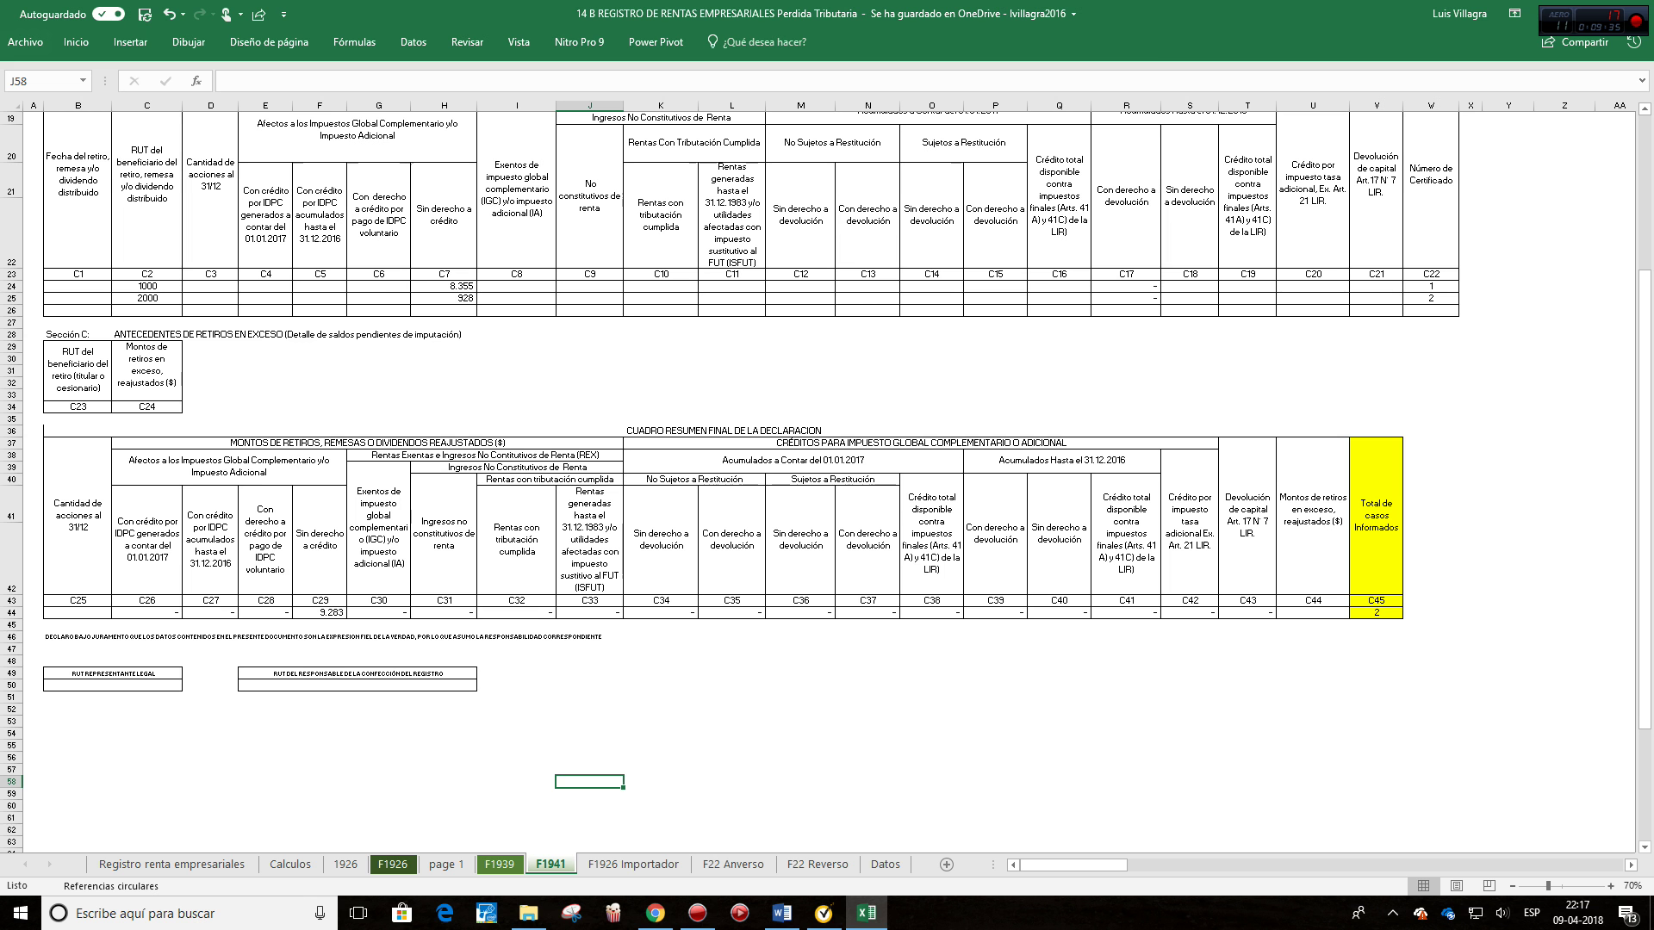
left_click(147, 285)
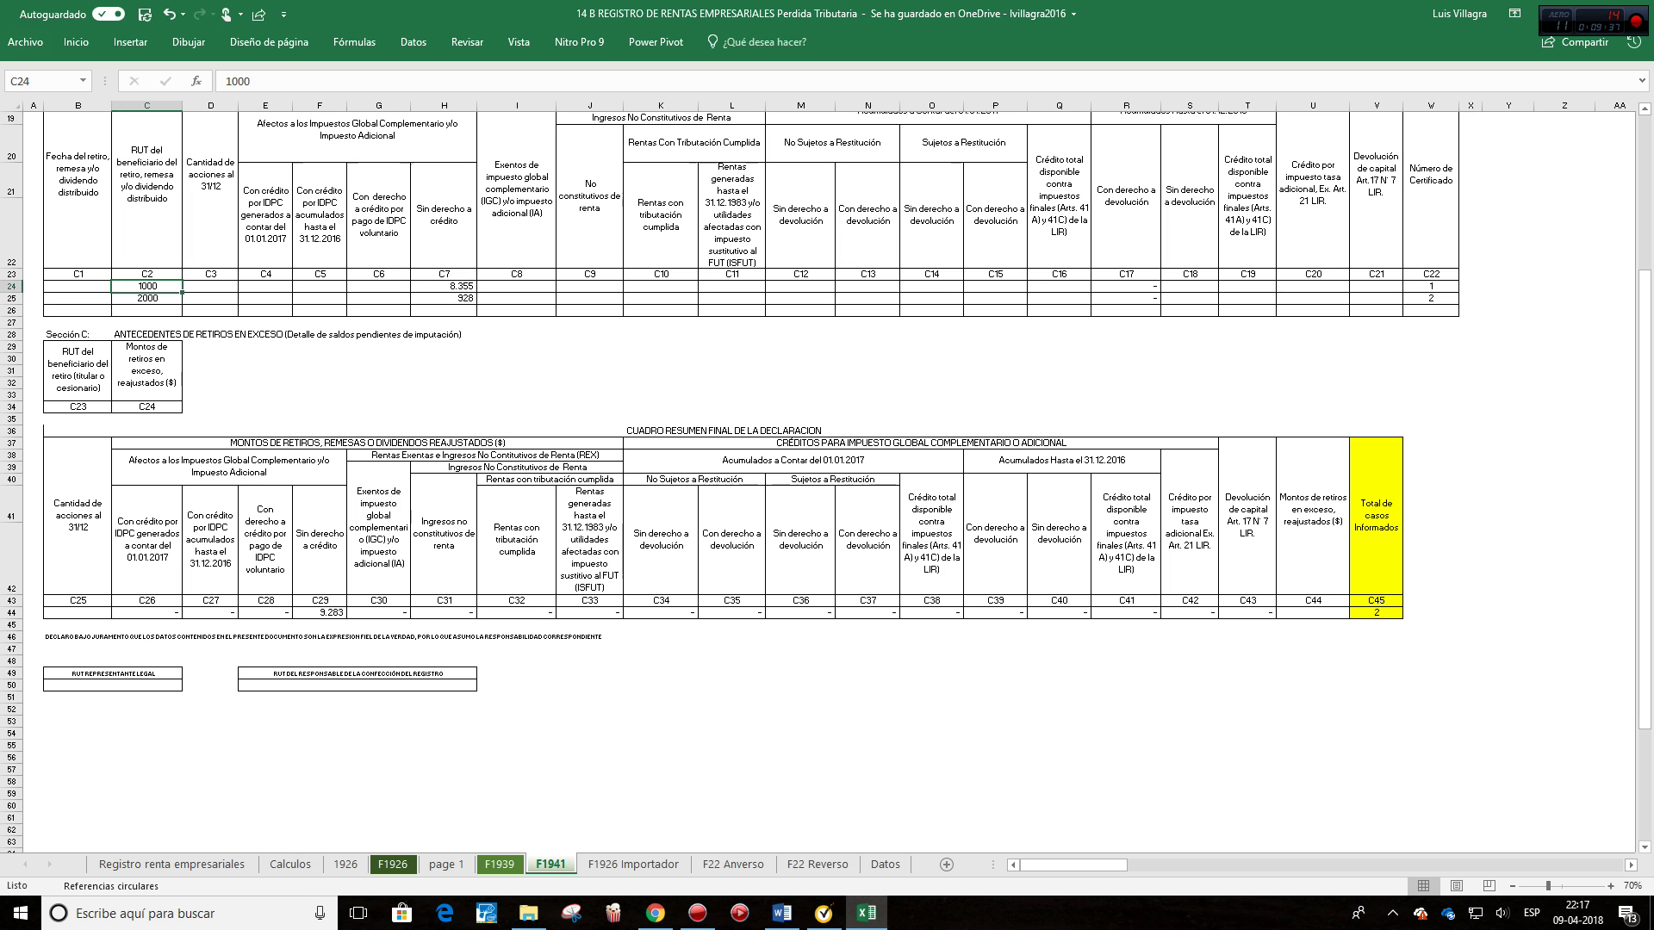
left_click(147, 298)
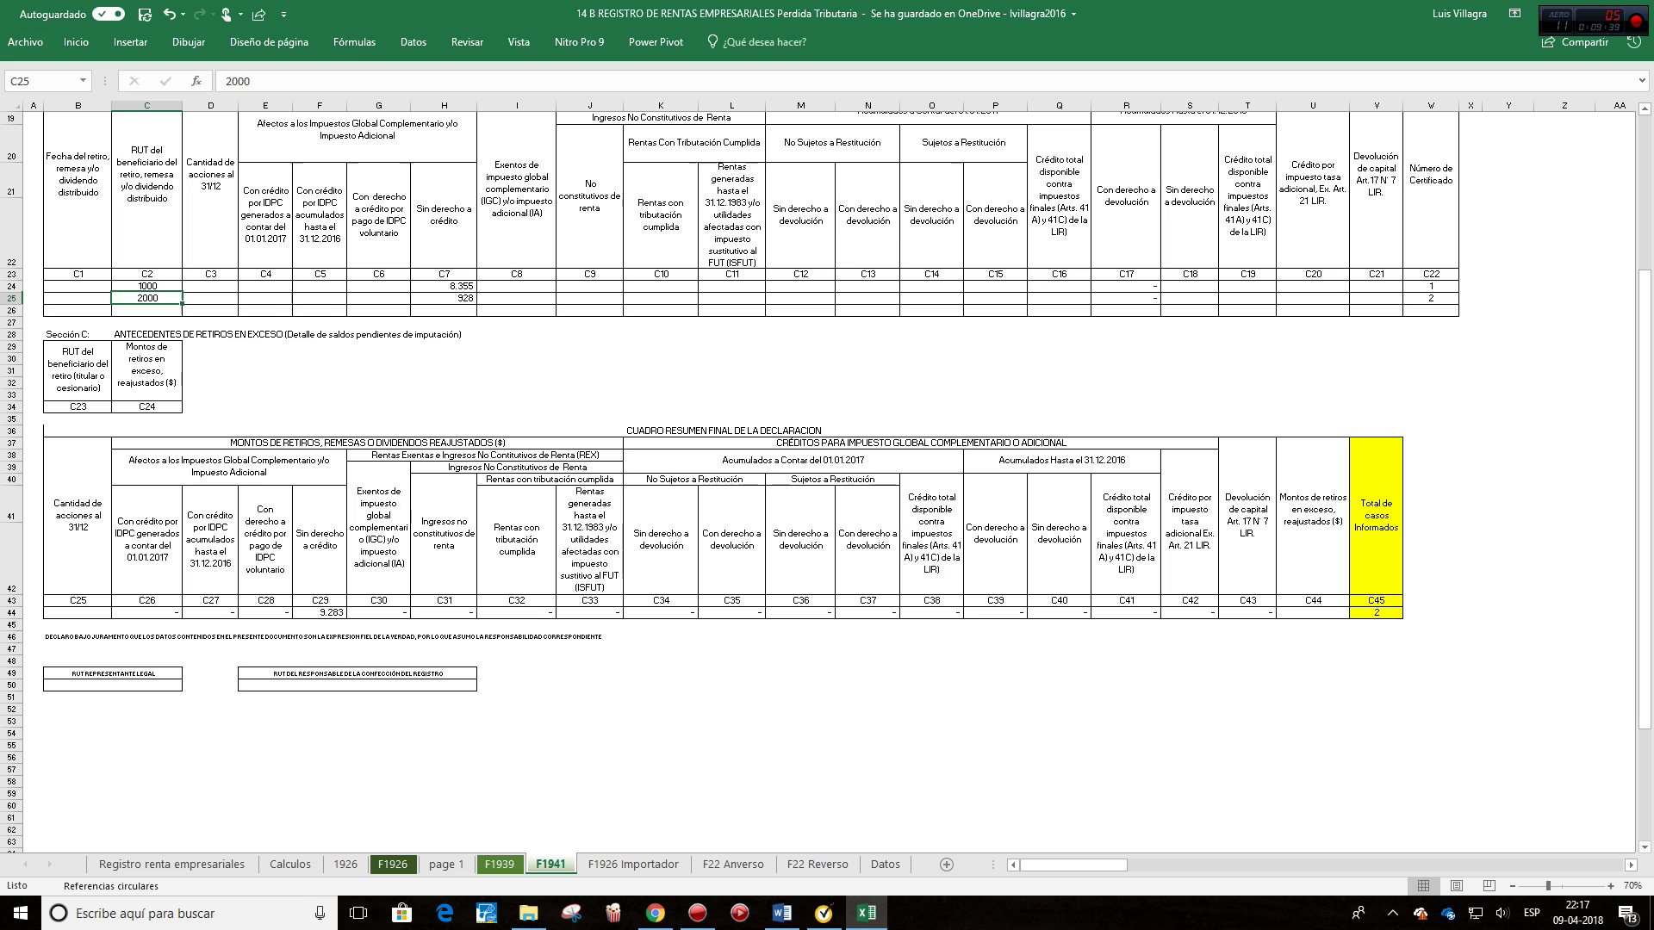
scroll(749, 387, "up", 1)
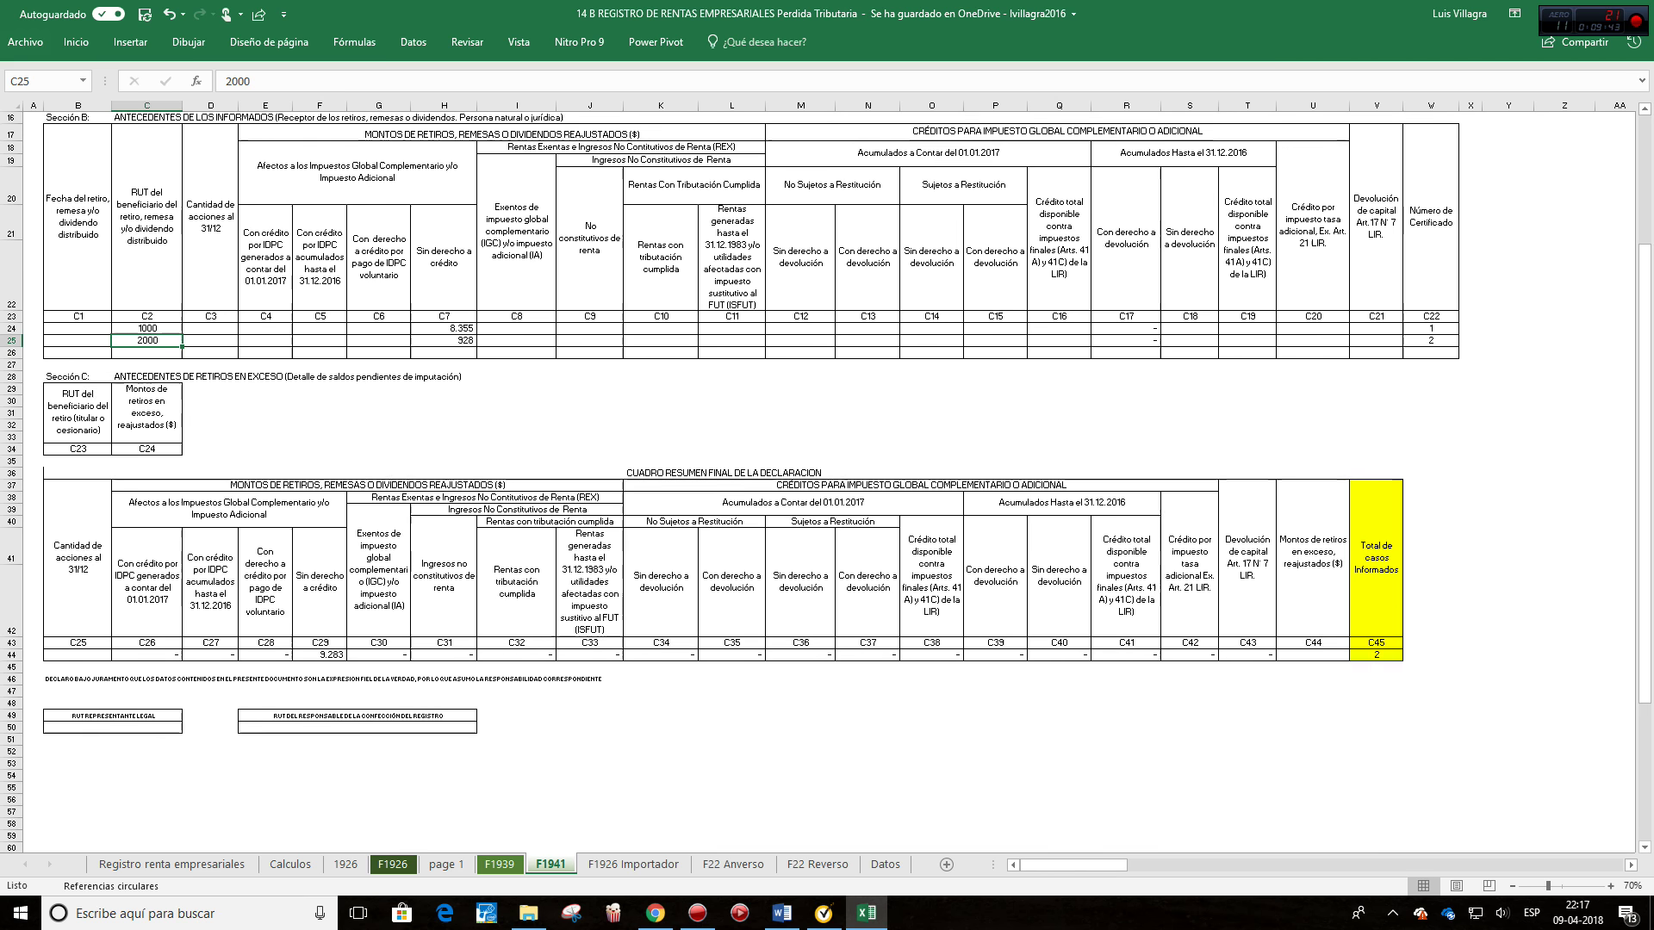
scroll(749, 388, "up", 1)
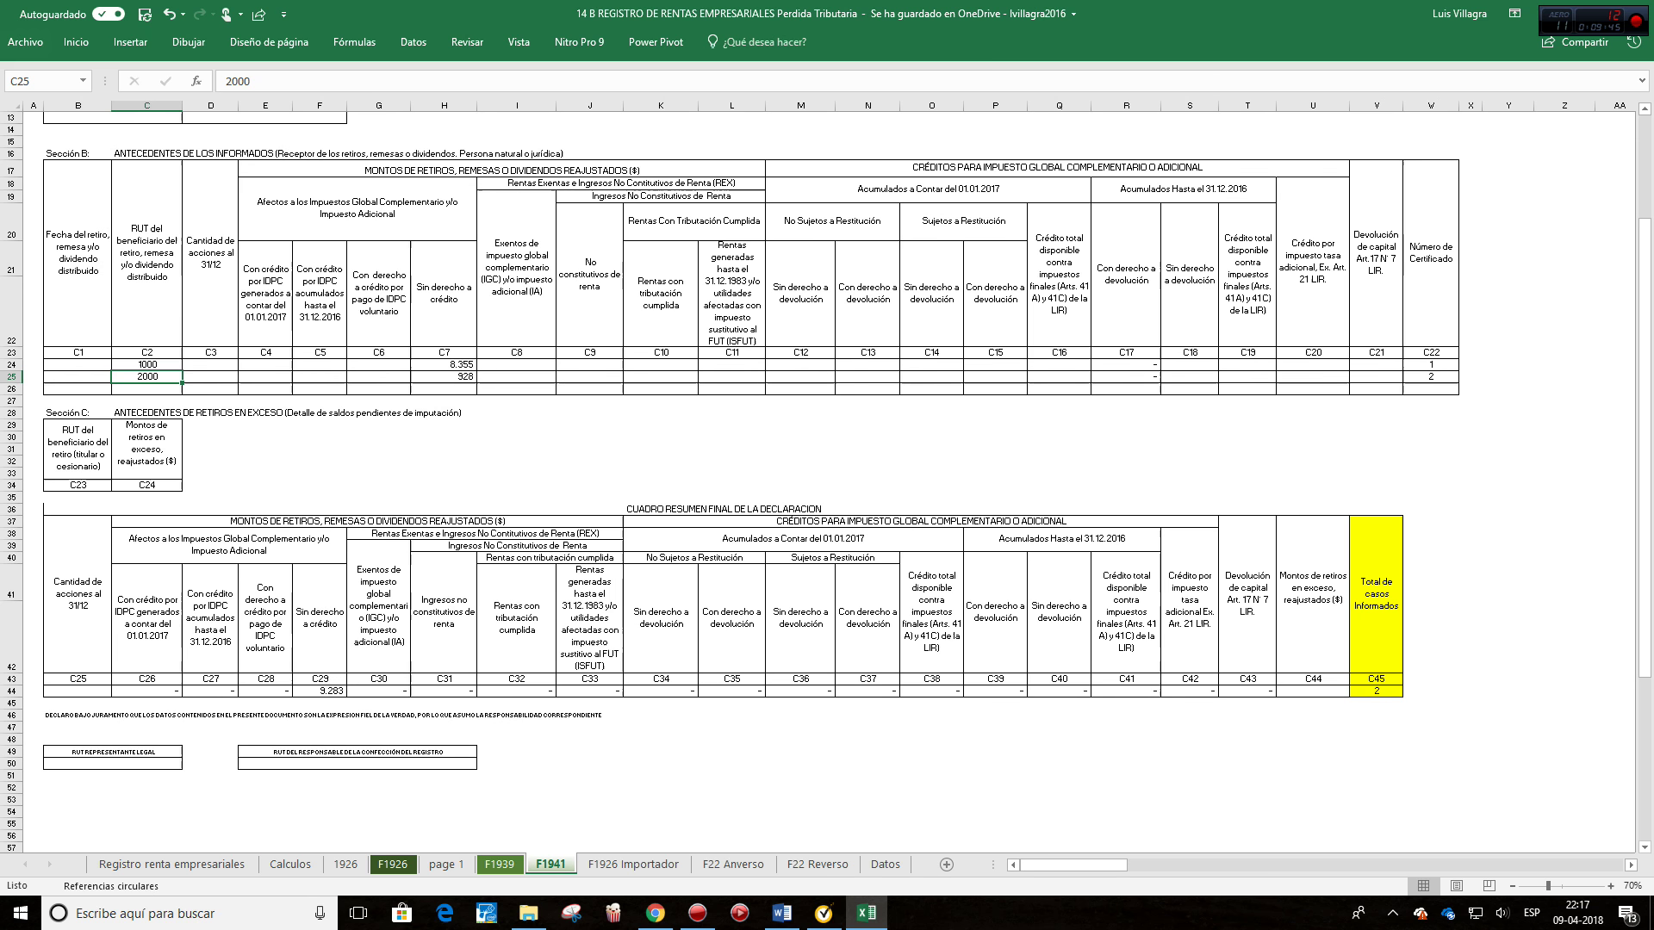
left_click(442, 293)
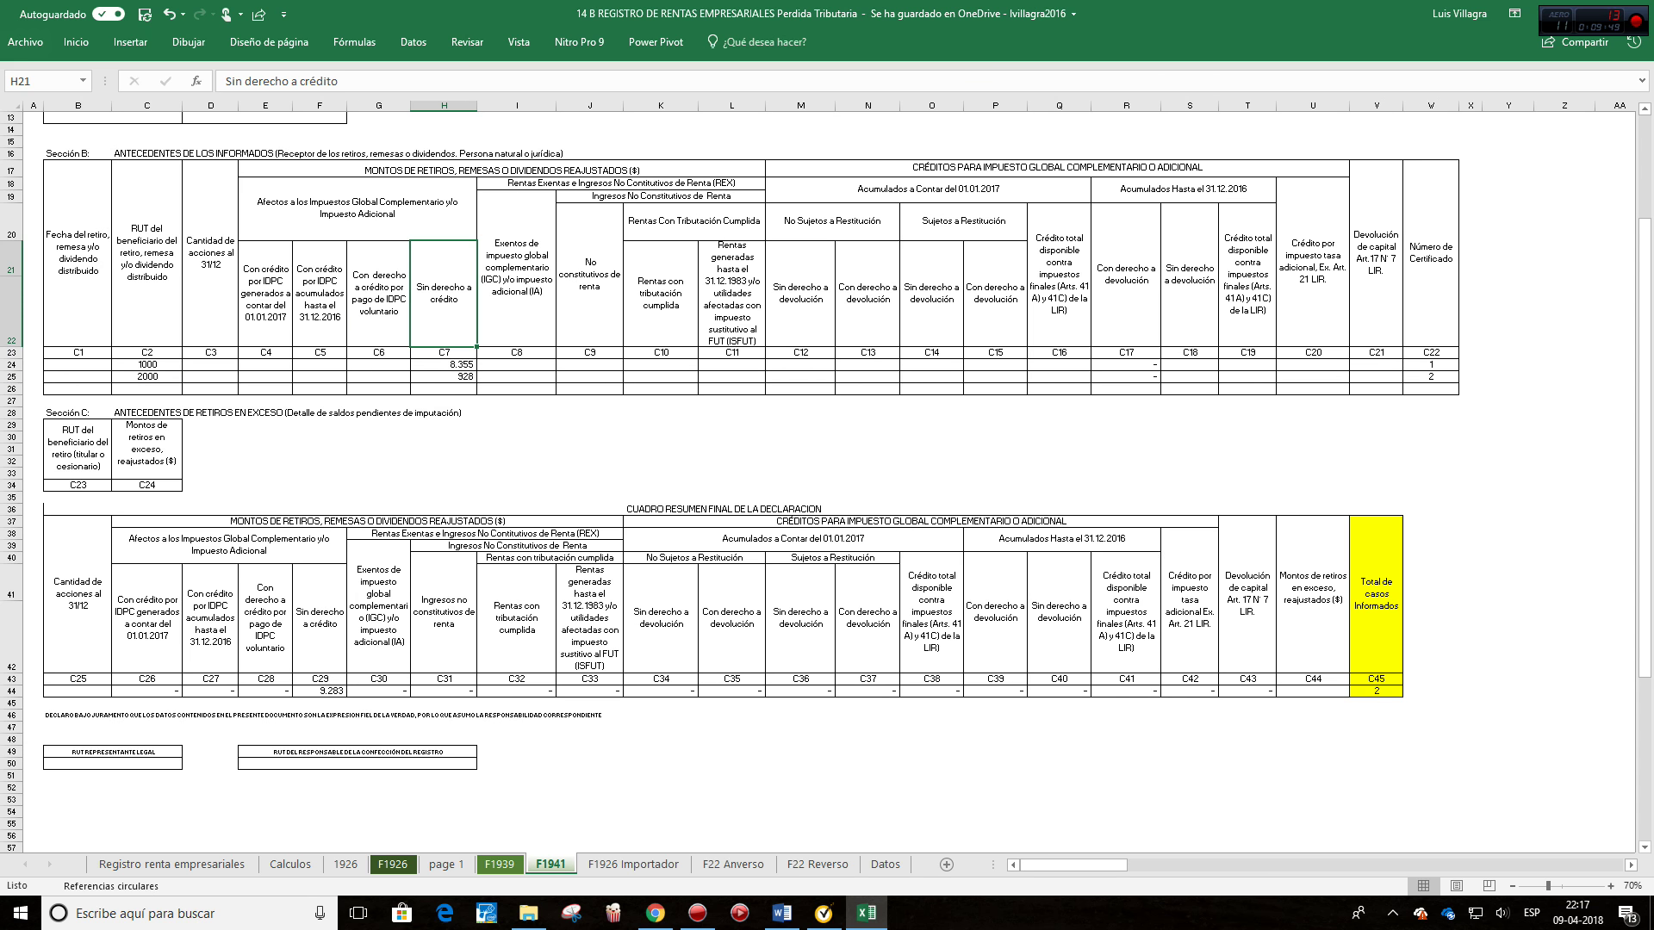
left_click(443, 364)
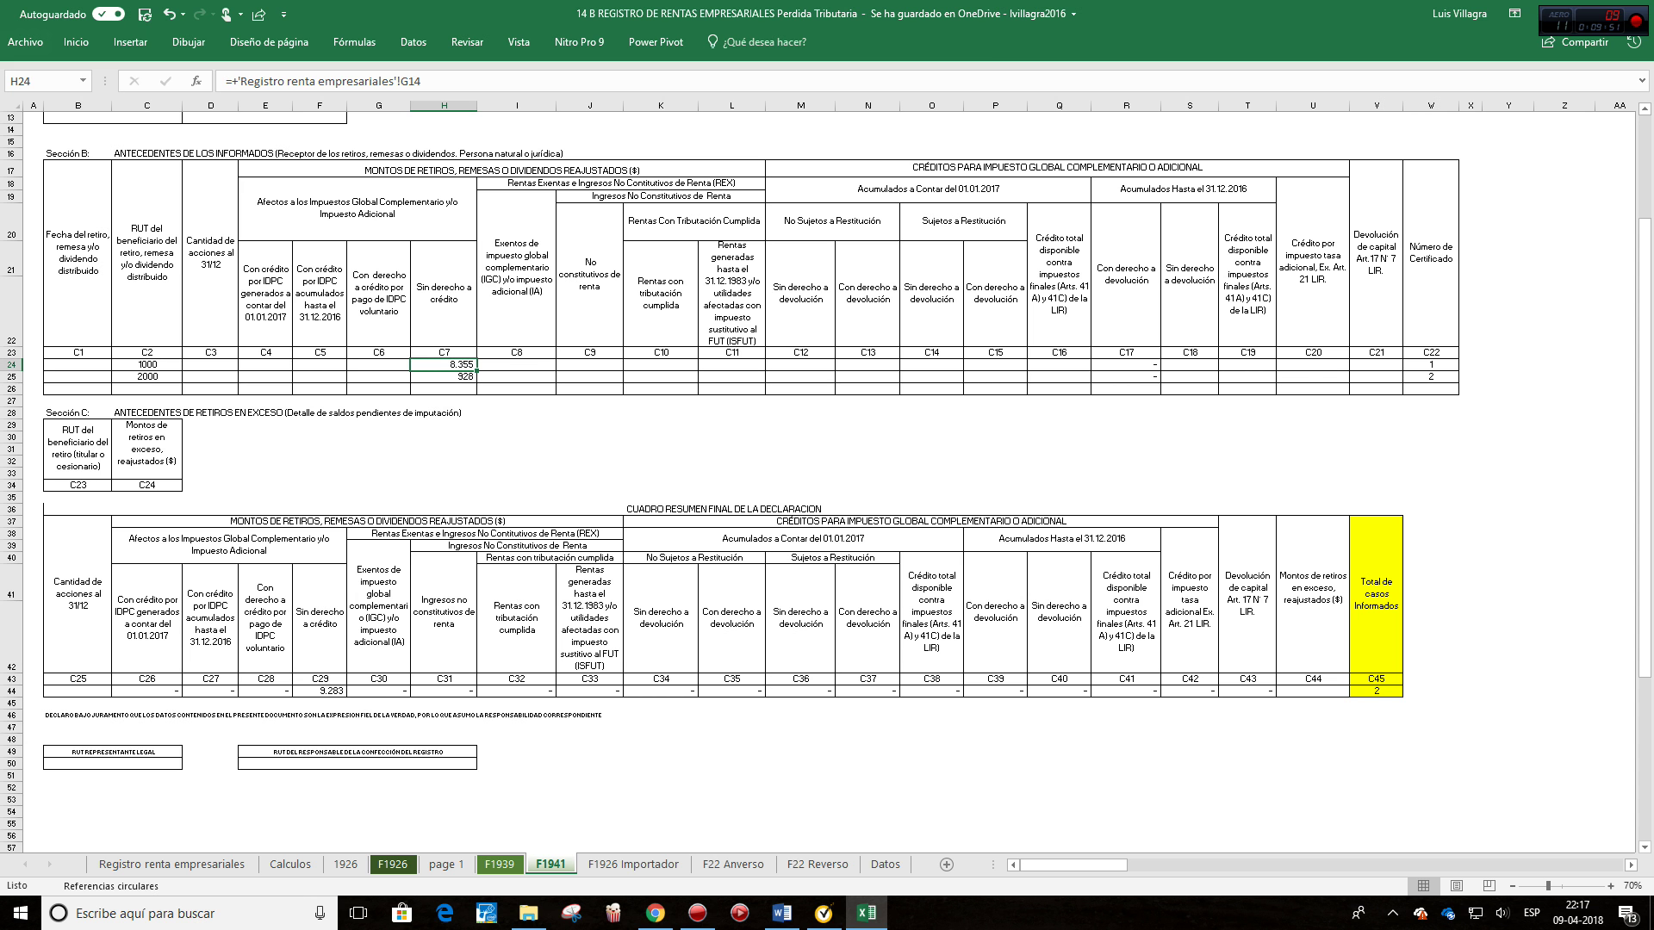
left_click(444, 376)
left_click(319, 691)
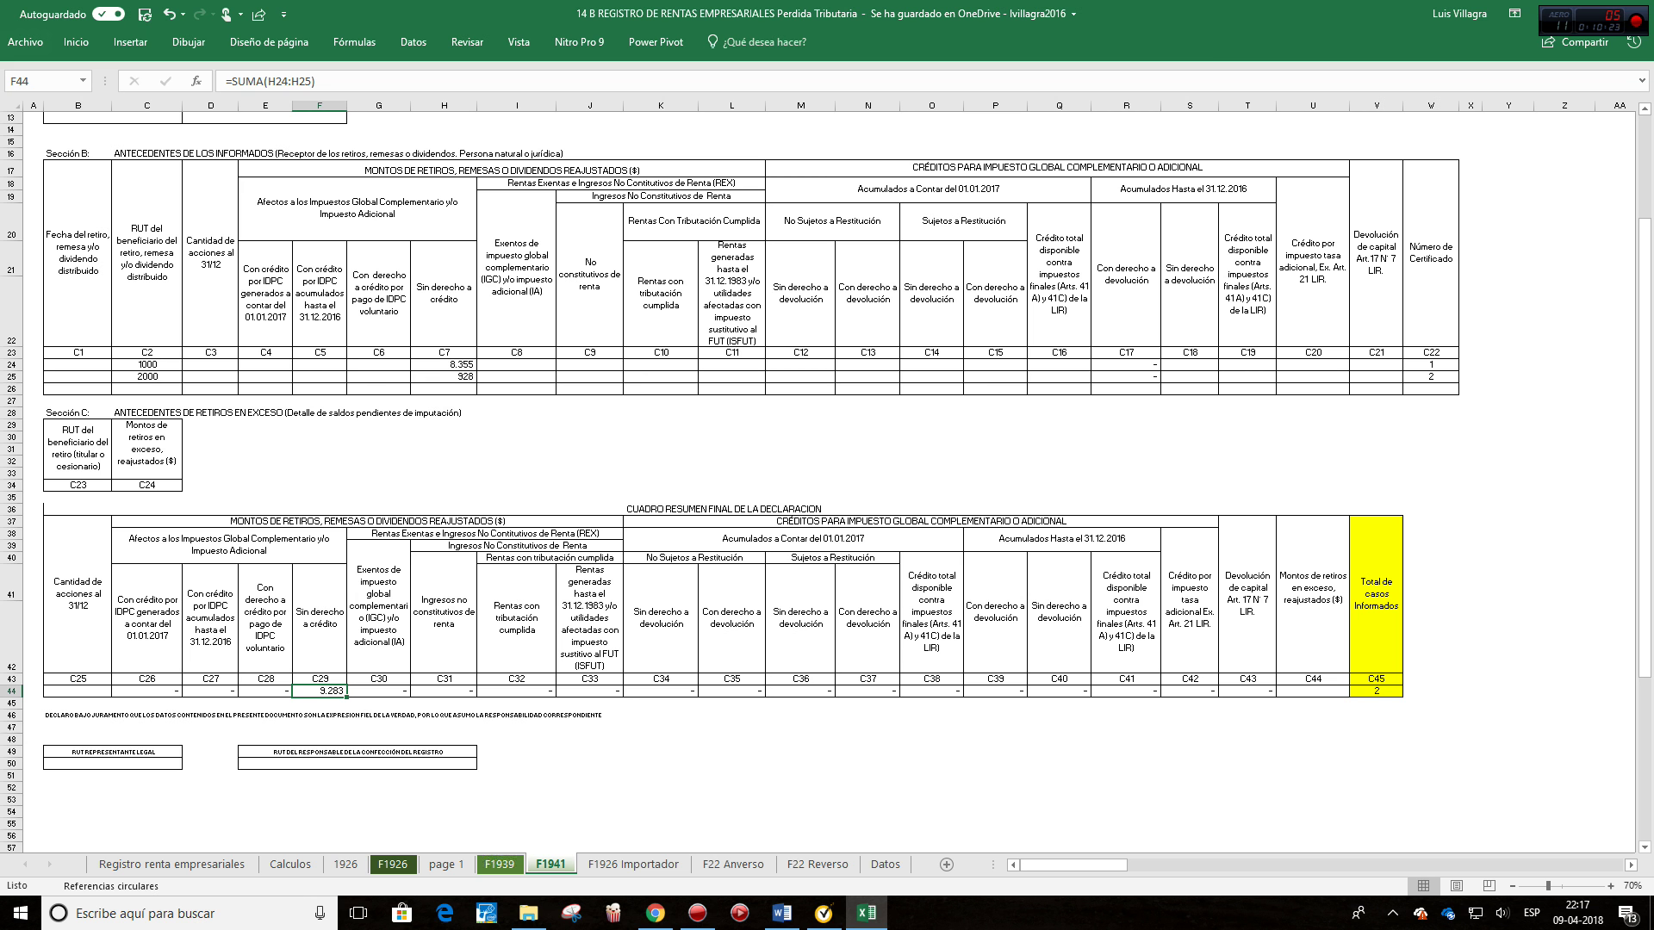
Step: On the Registro renta empresariales sheet, change the month in the D9 adjustment label to diciembre
left_click(172, 864)
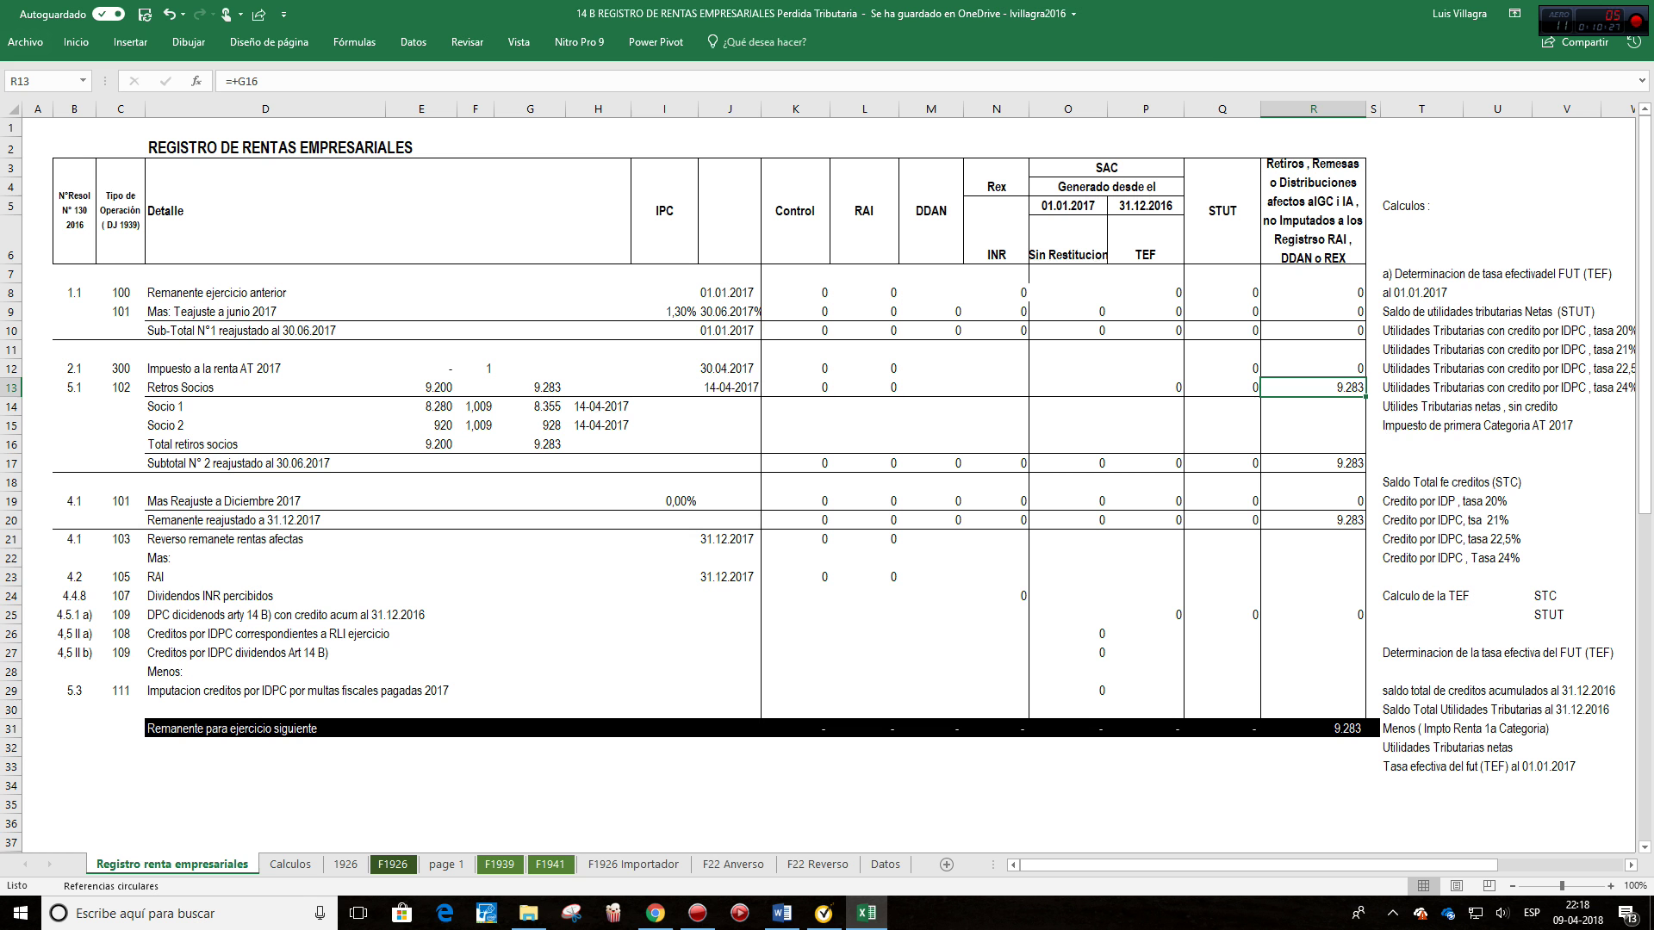
left_click(264, 311)
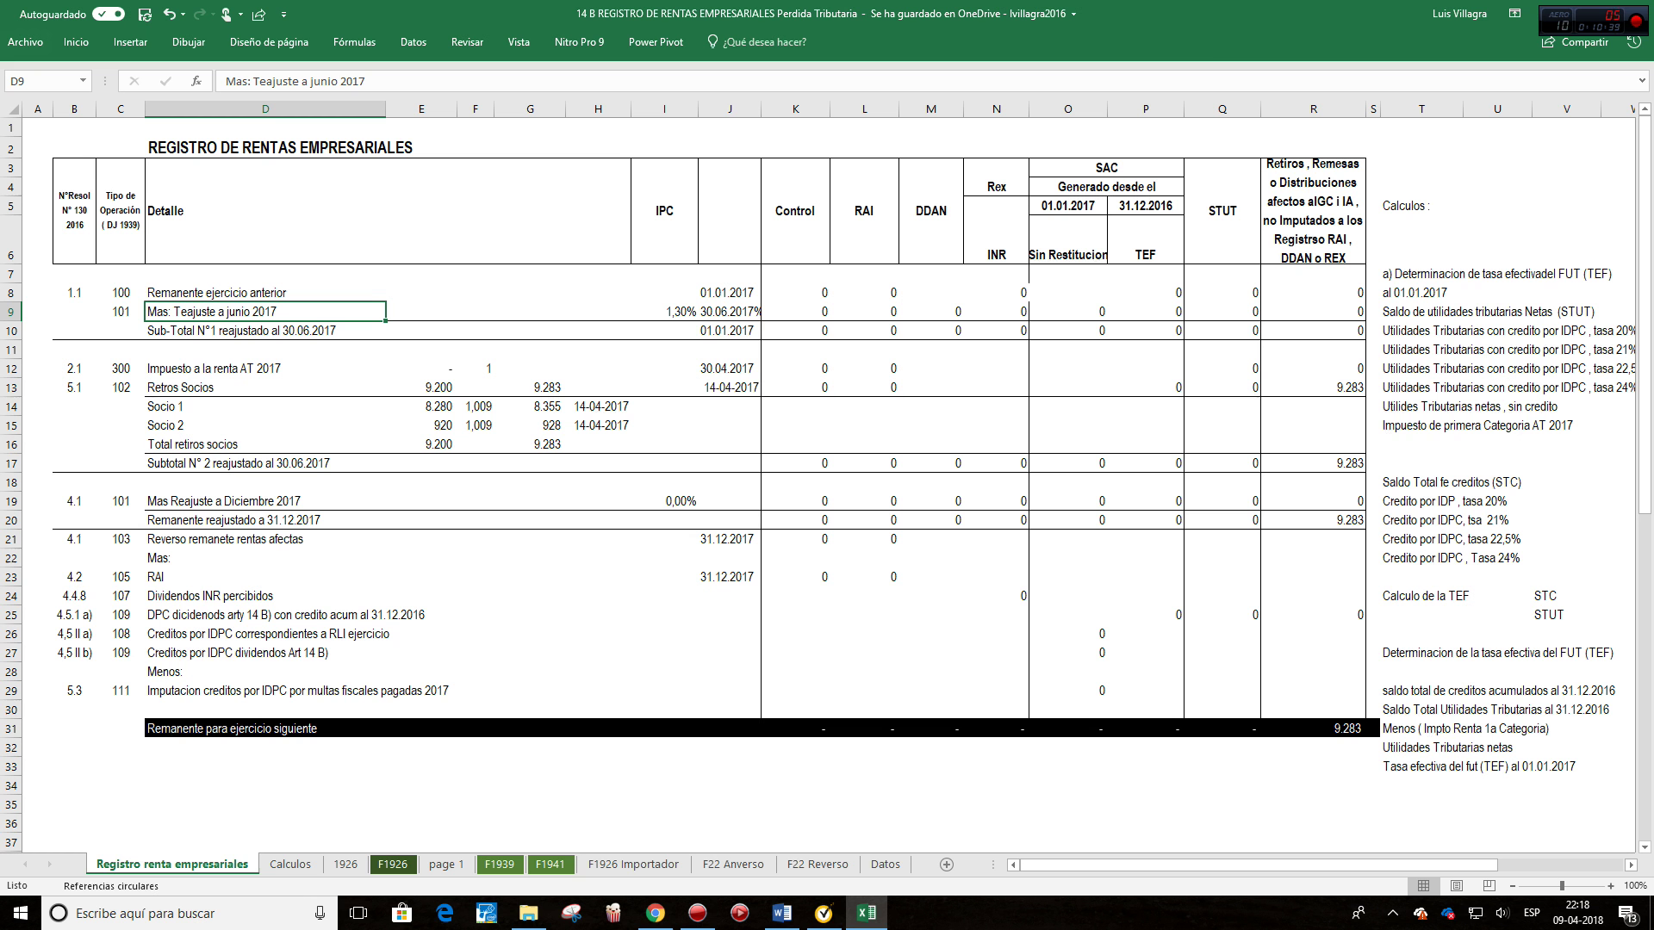
left_click_drag(74, 311, 663, 311)
left_click(265, 311)
left_click(305, 81)
type("diciembre")
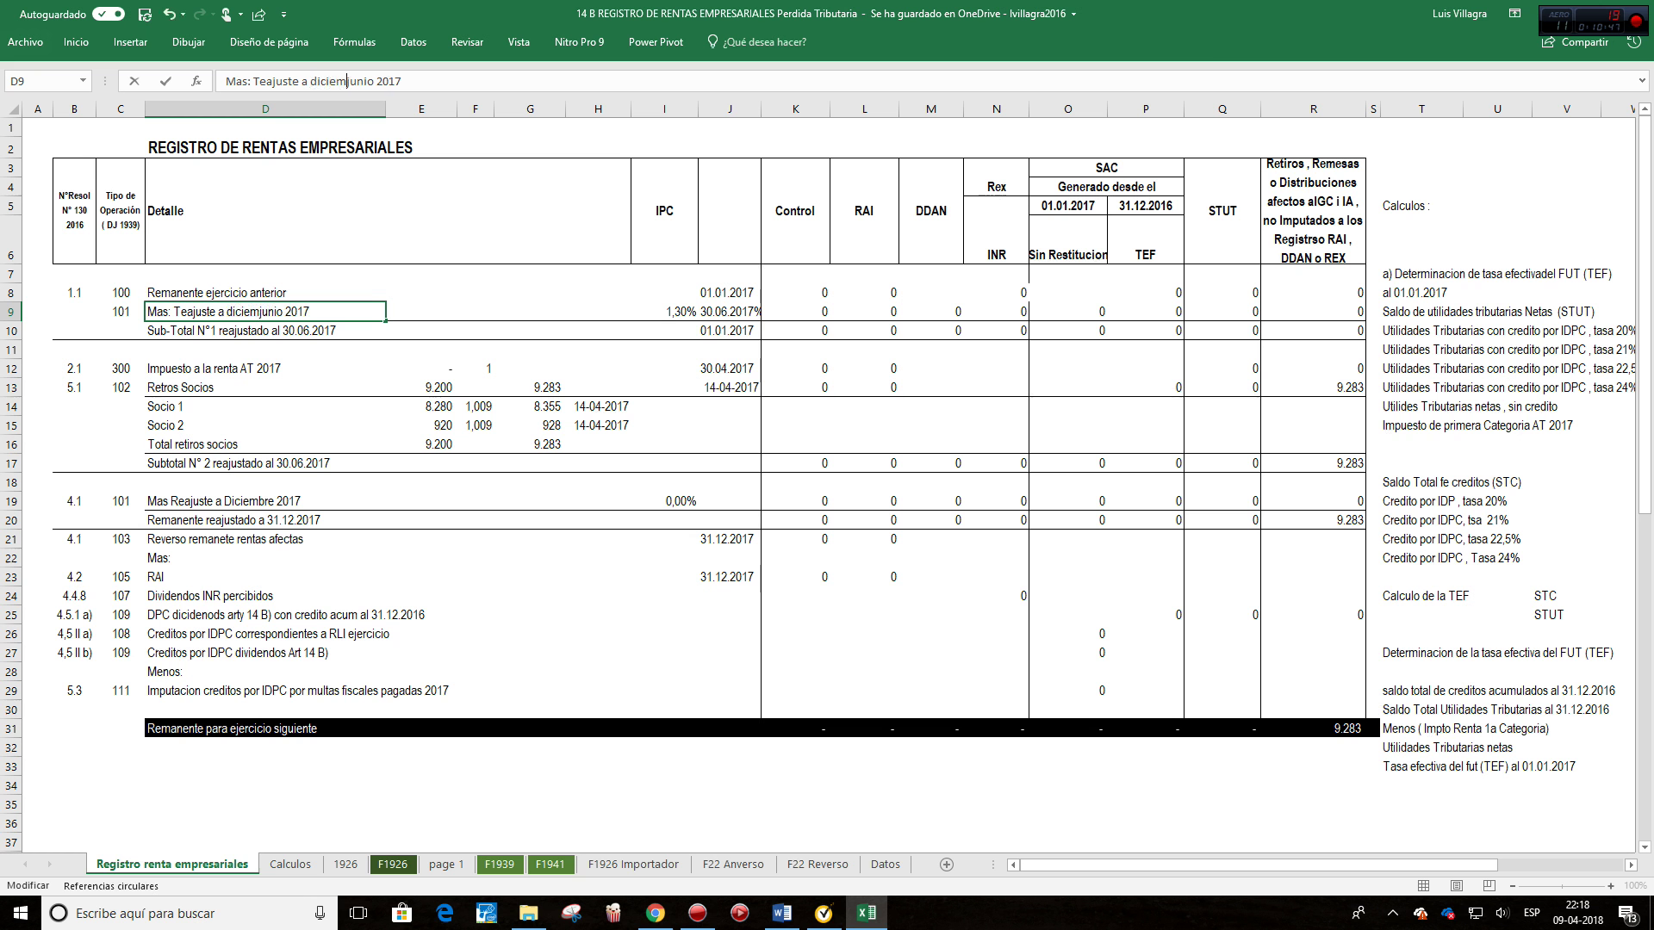
key("Delete")
key("Delete")
key("Delete")
key("Delete")
key("Delete")
key("Return")
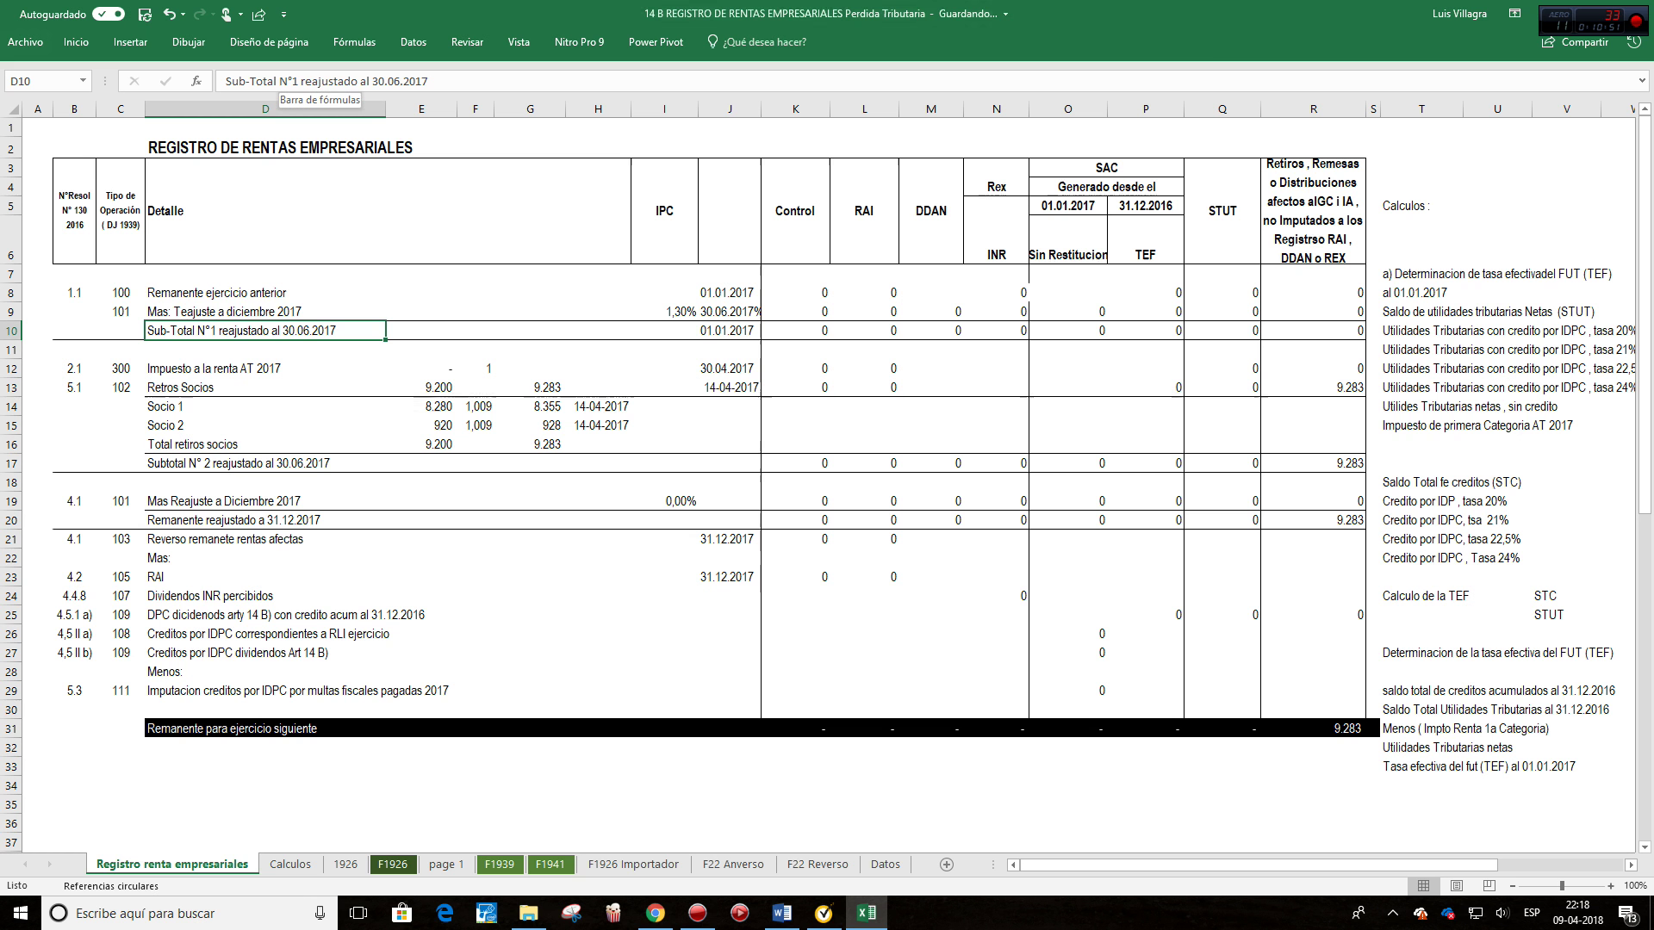
Step: Change the date in the Sub-Total N°1 label in D10 to 31.12.2017
left_click_drag(372, 81, 429, 81)
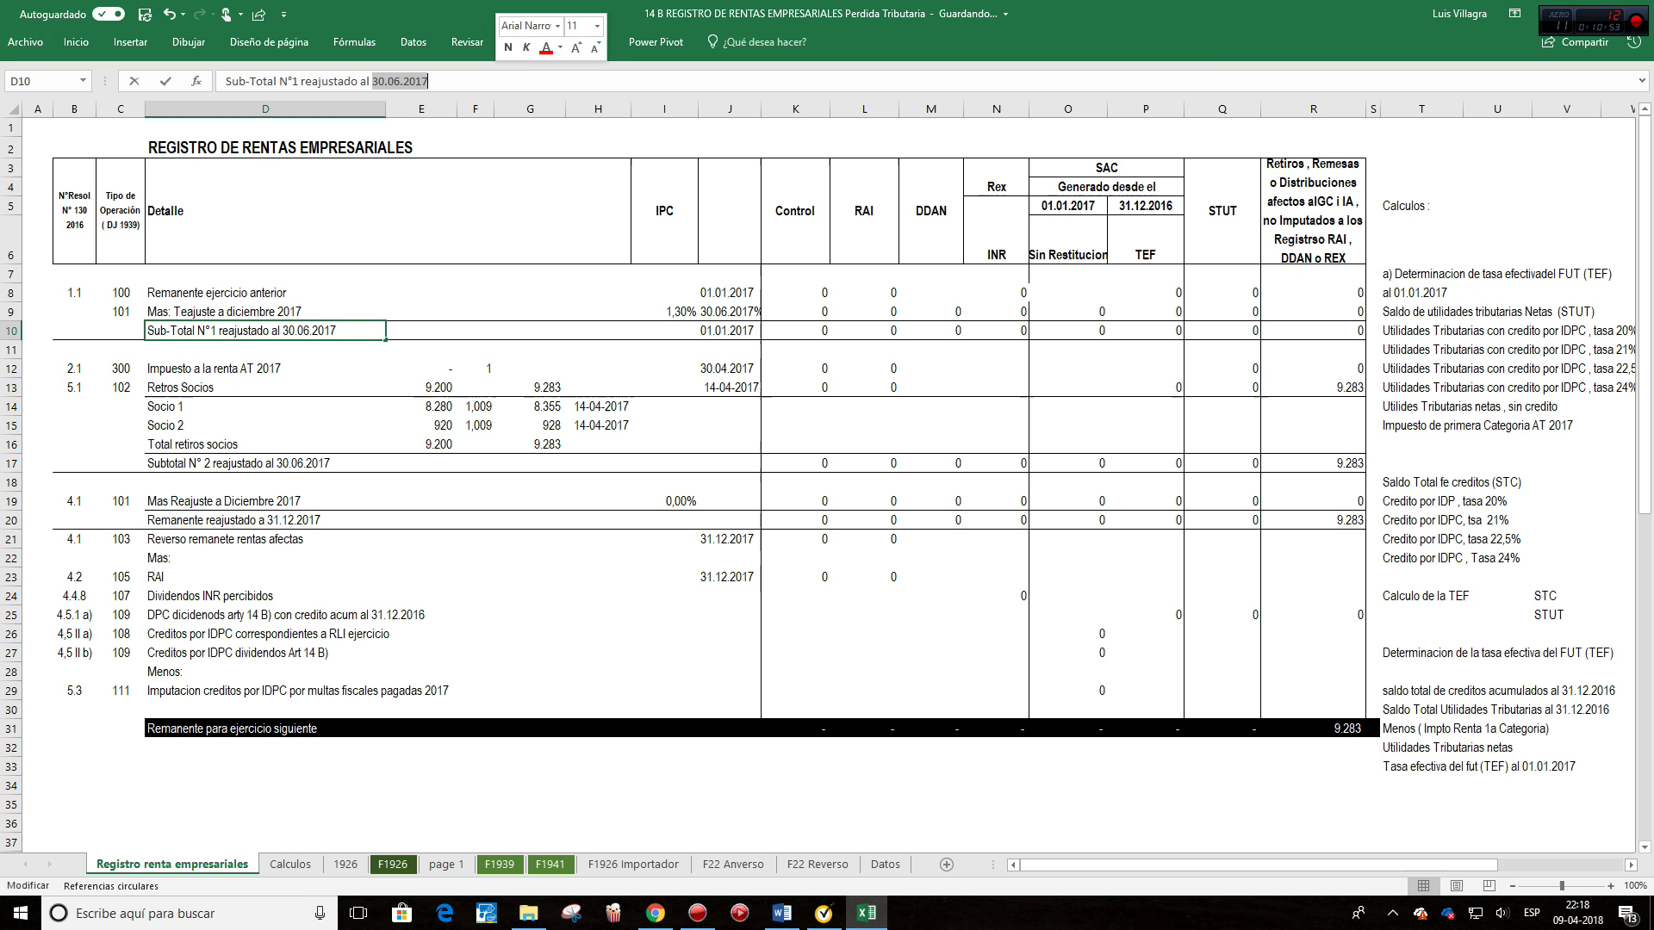
type("31.")
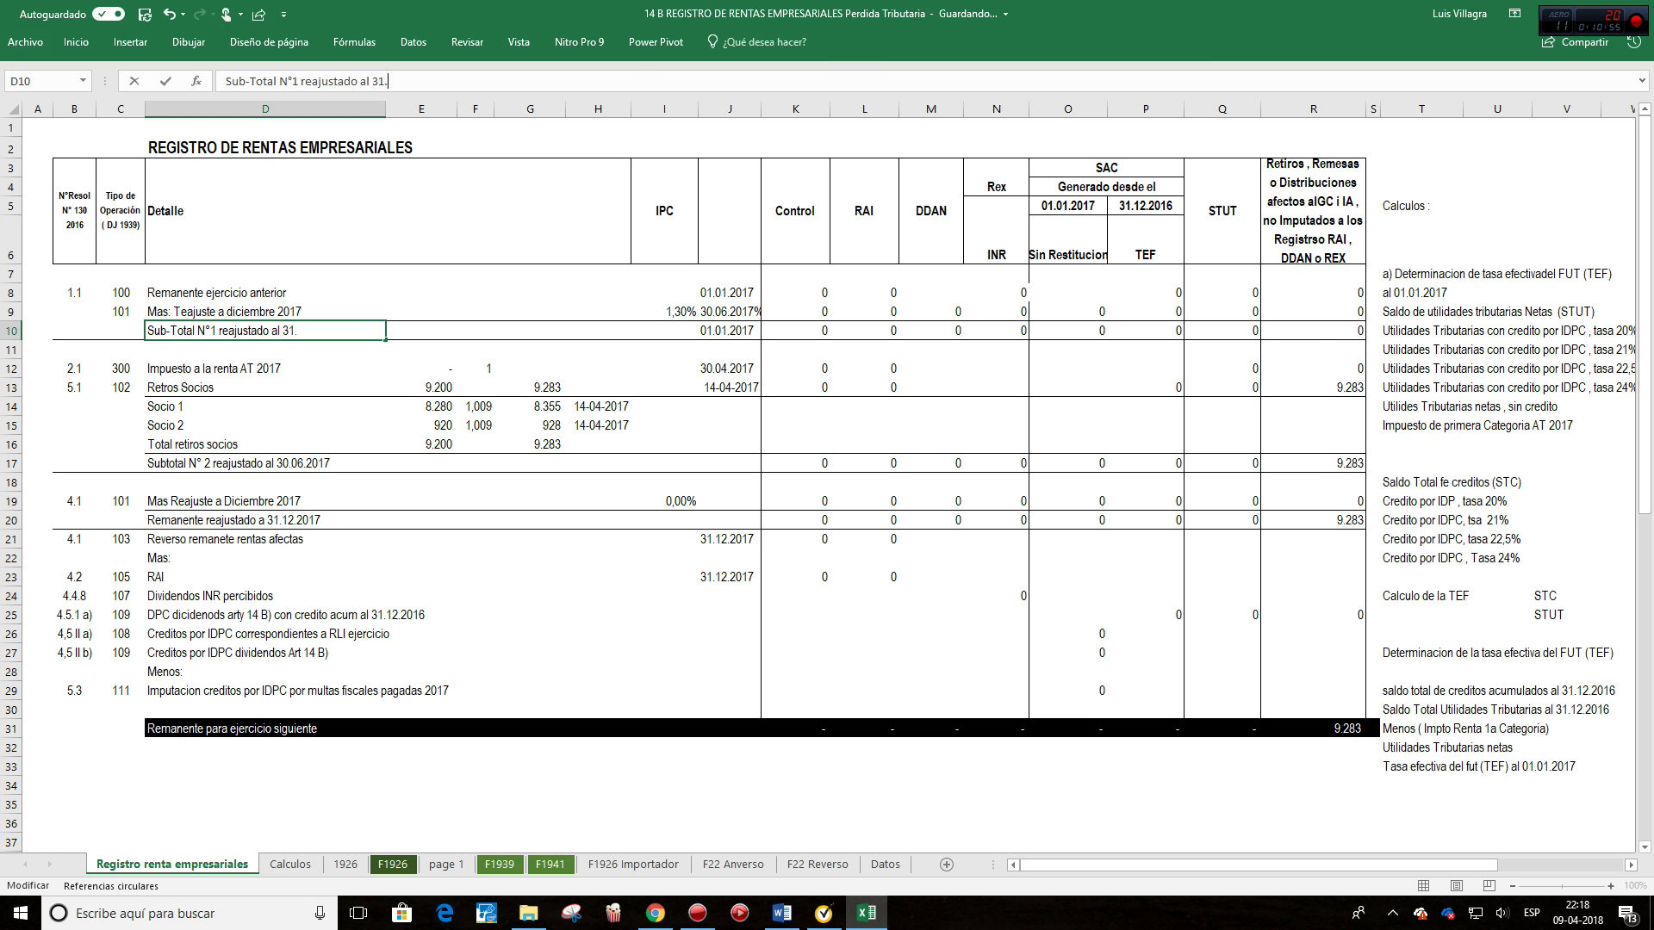
type("12.2017")
key("Return")
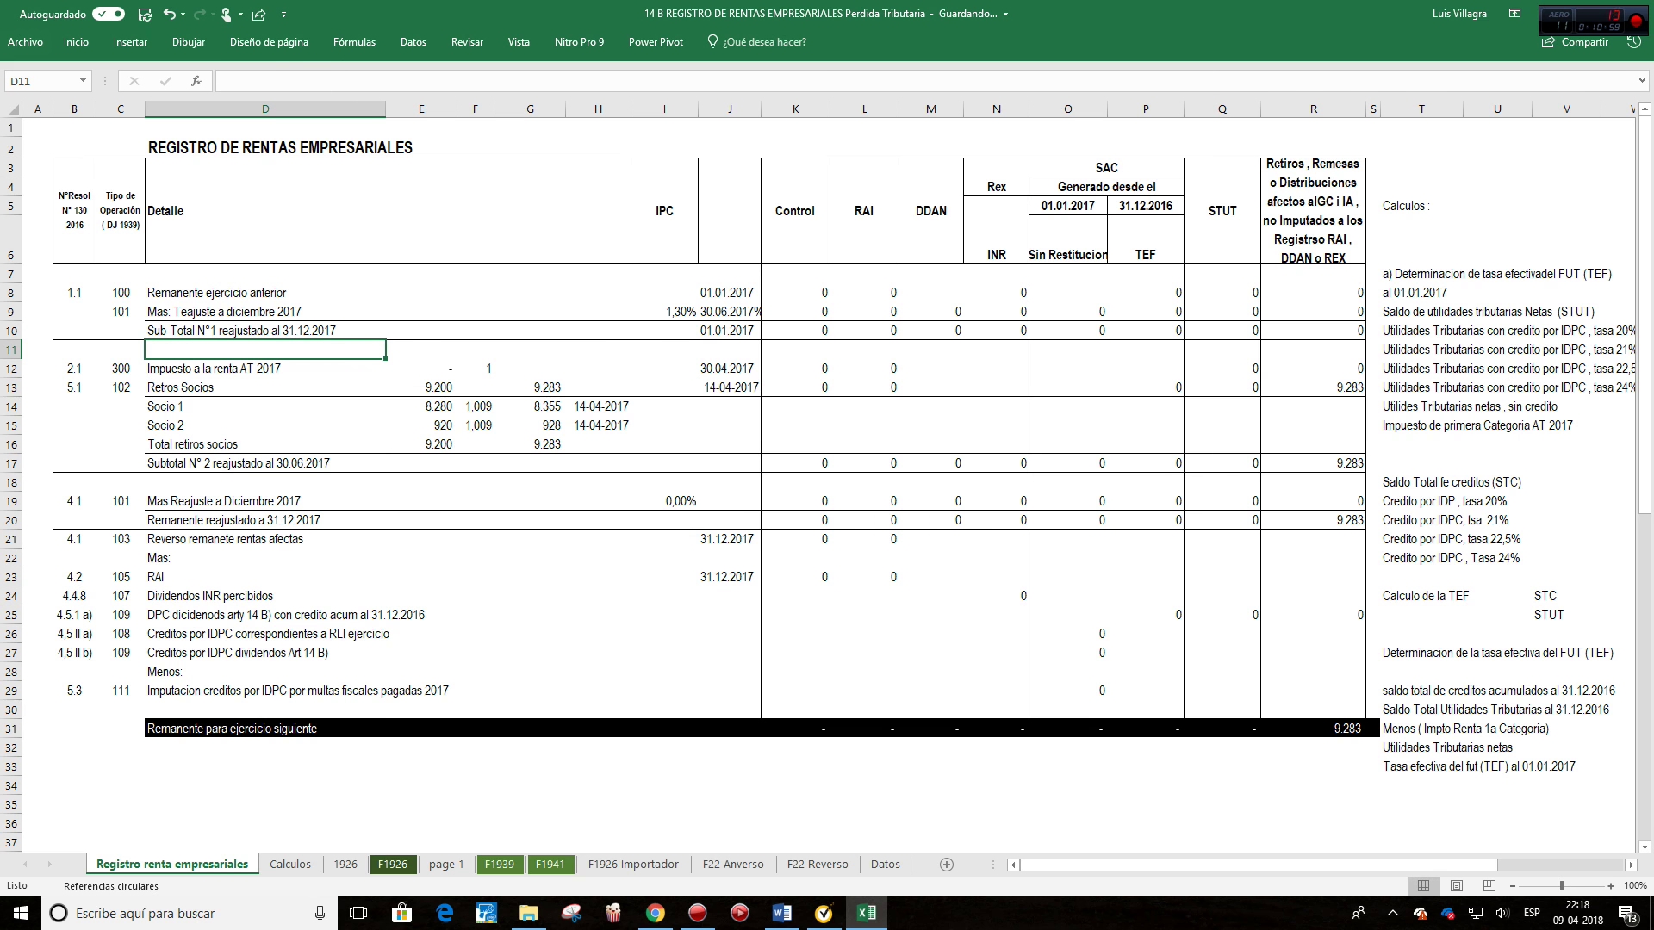
Step: Set the adjustment row's date in J9 to 31.12.2017 and clear the date in J10
left_click(729, 292)
left_click(729, 311)
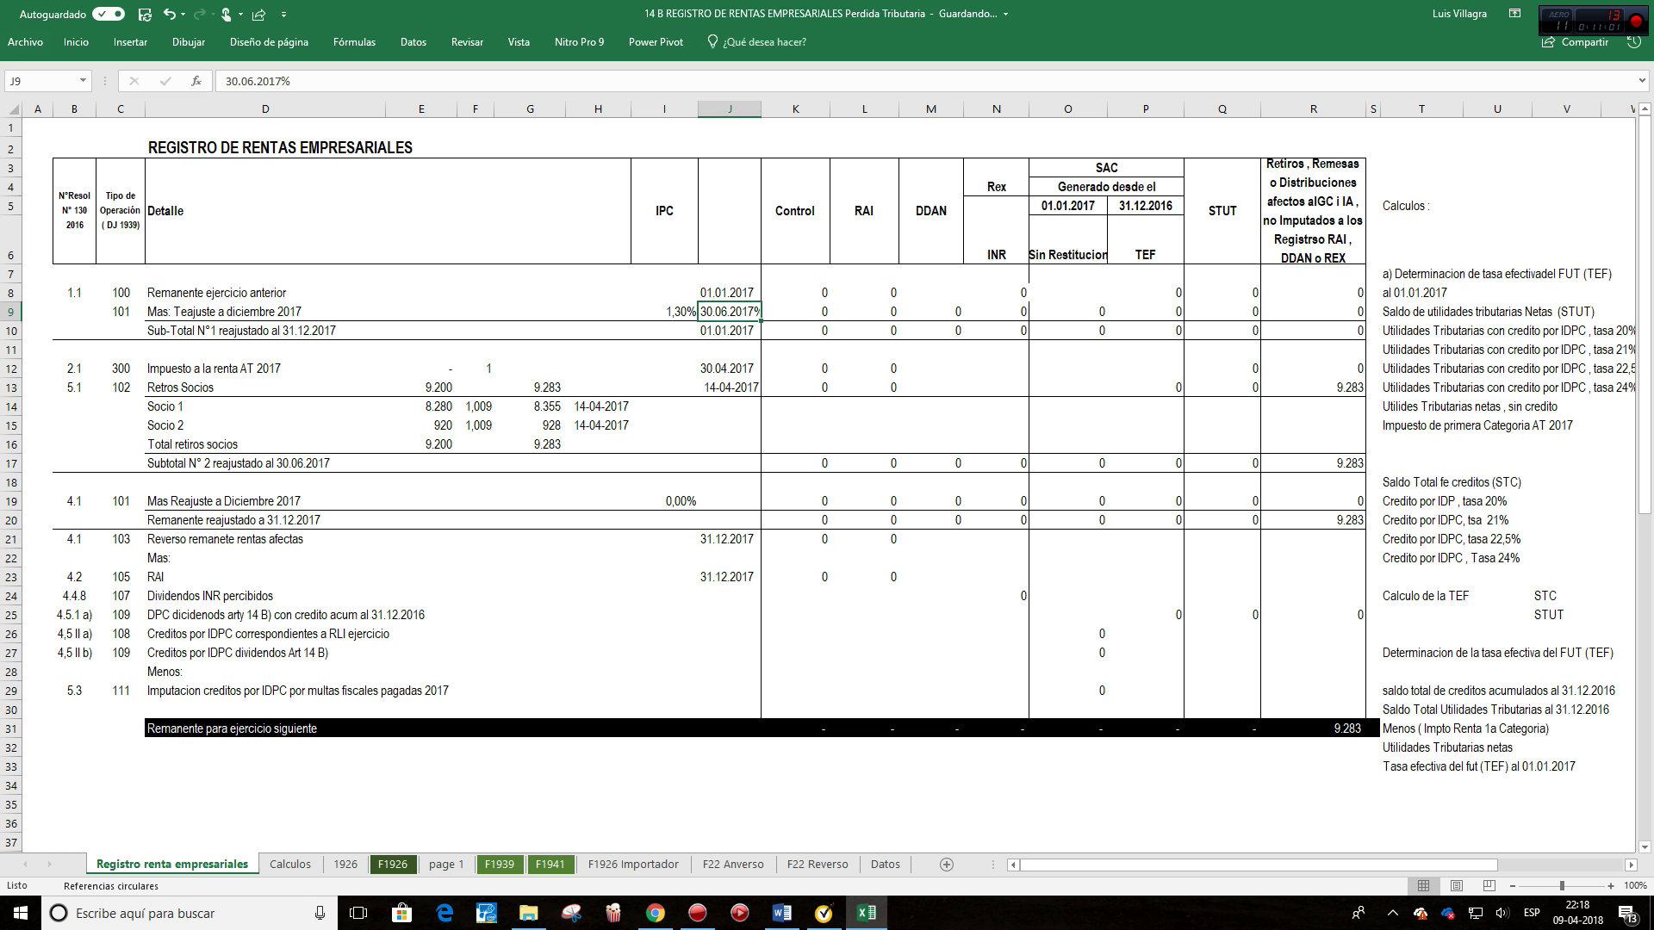
type("31.12")
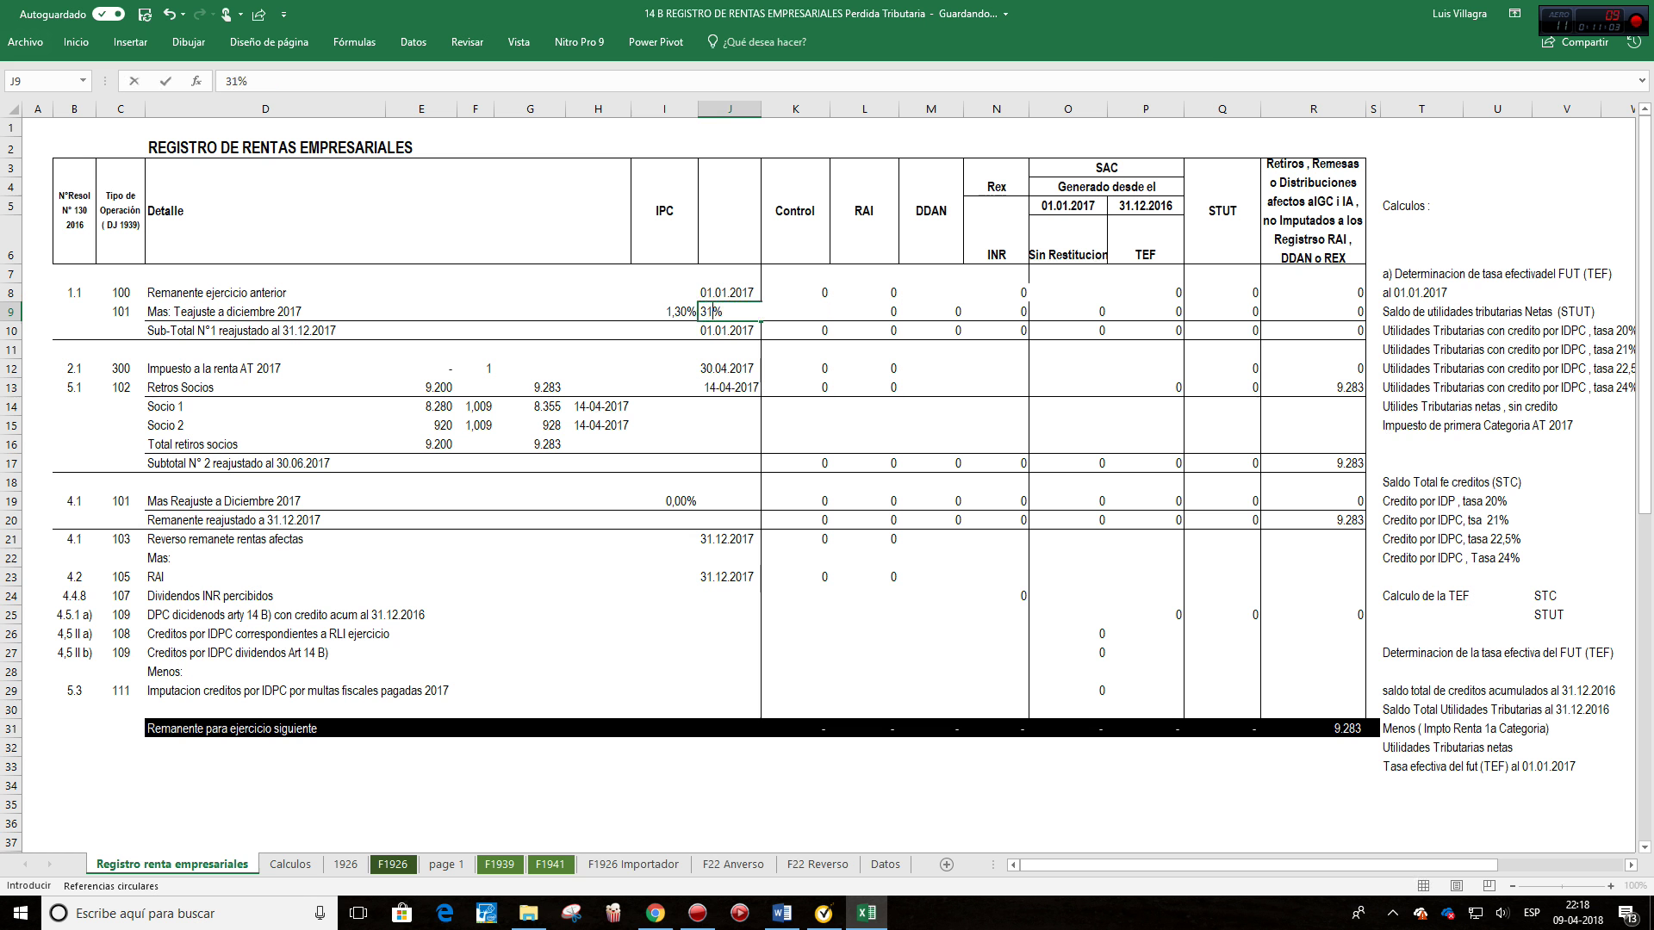
type(".2017")
key("Return")
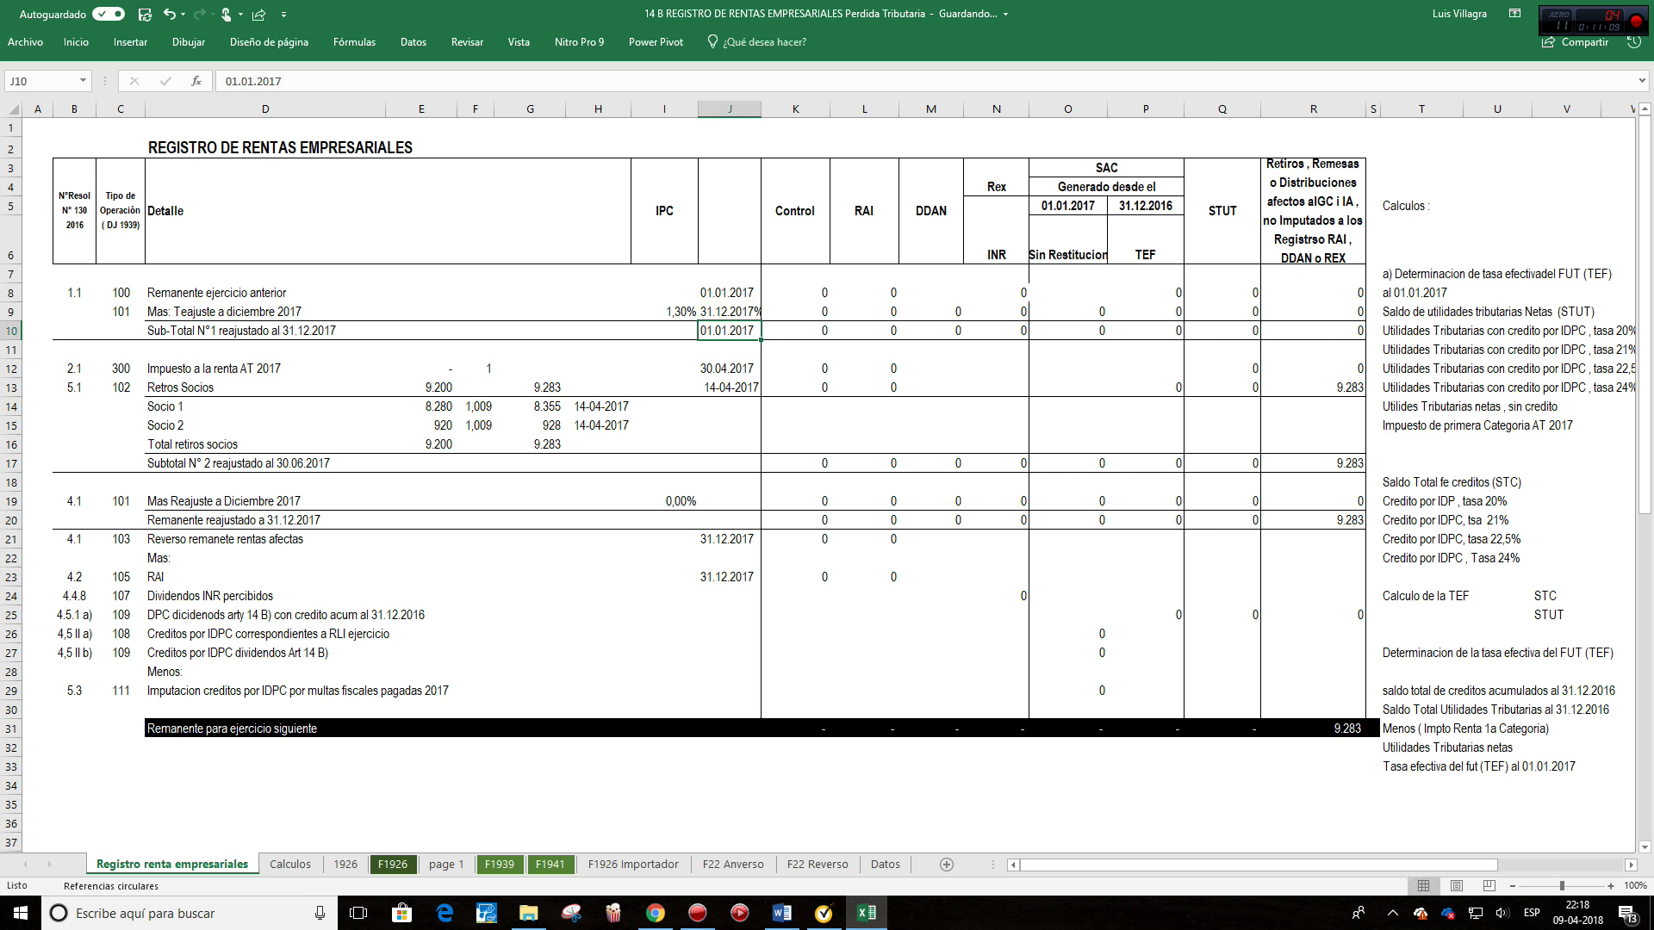
key("Delete")
Step: Check the readjusted remainder and reversal rows, including the L21 and Q20 formulas, and the Dividendos INR percibidos row
left_click(265, 520)
left_click(864, 538)
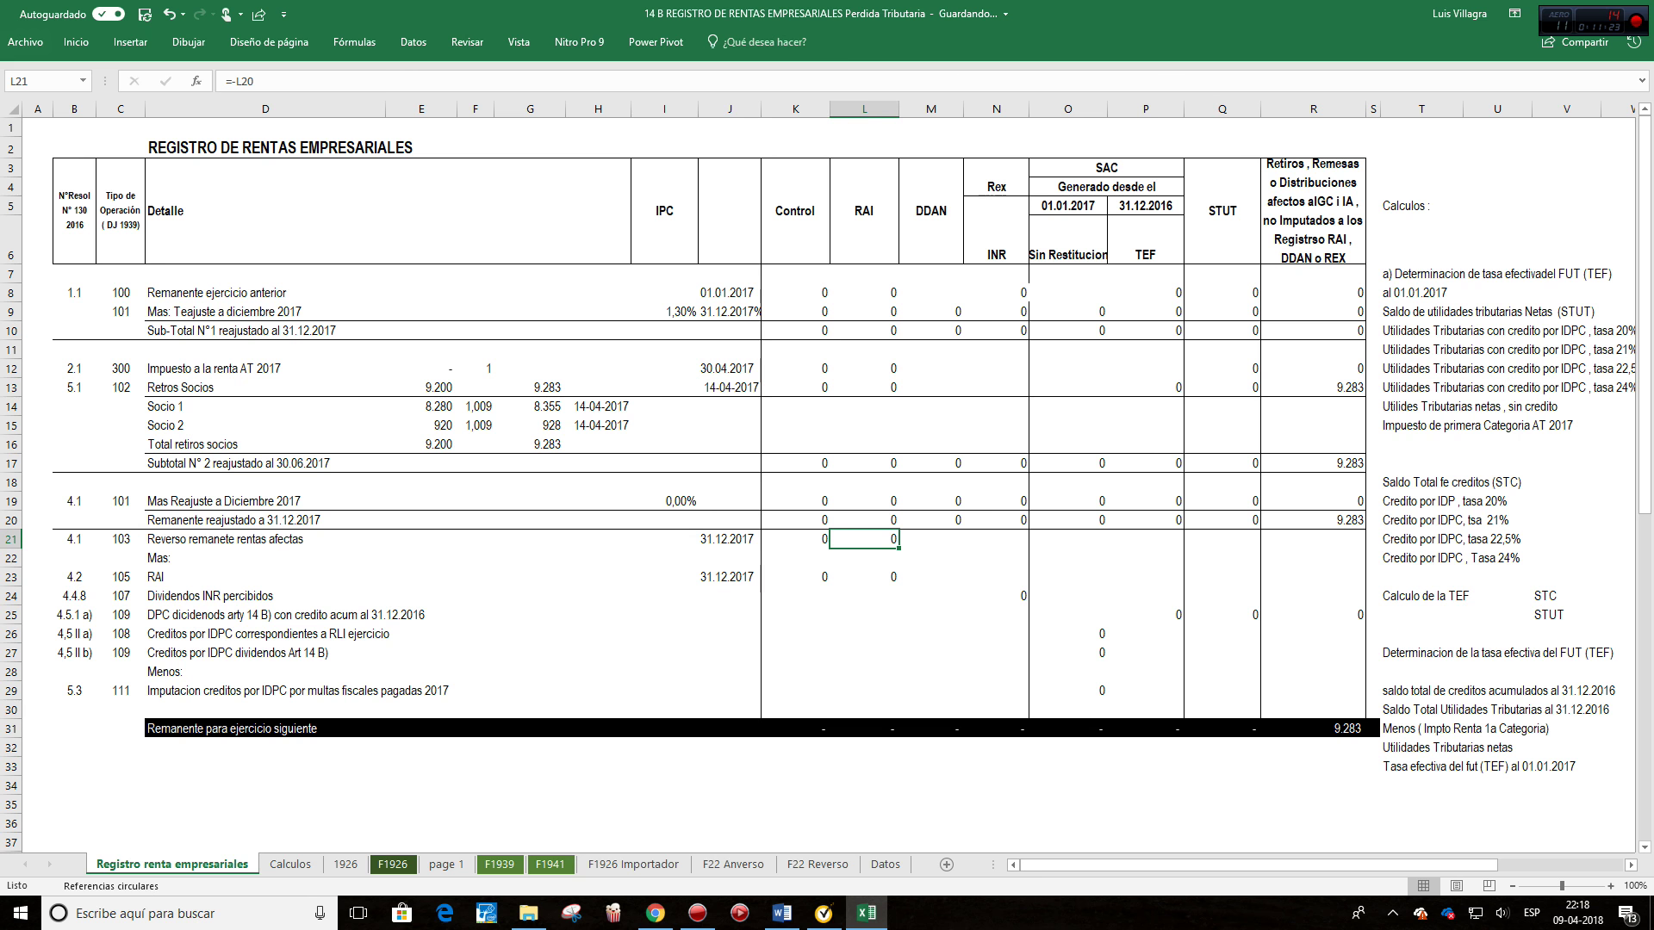
left_click(1221, 520)
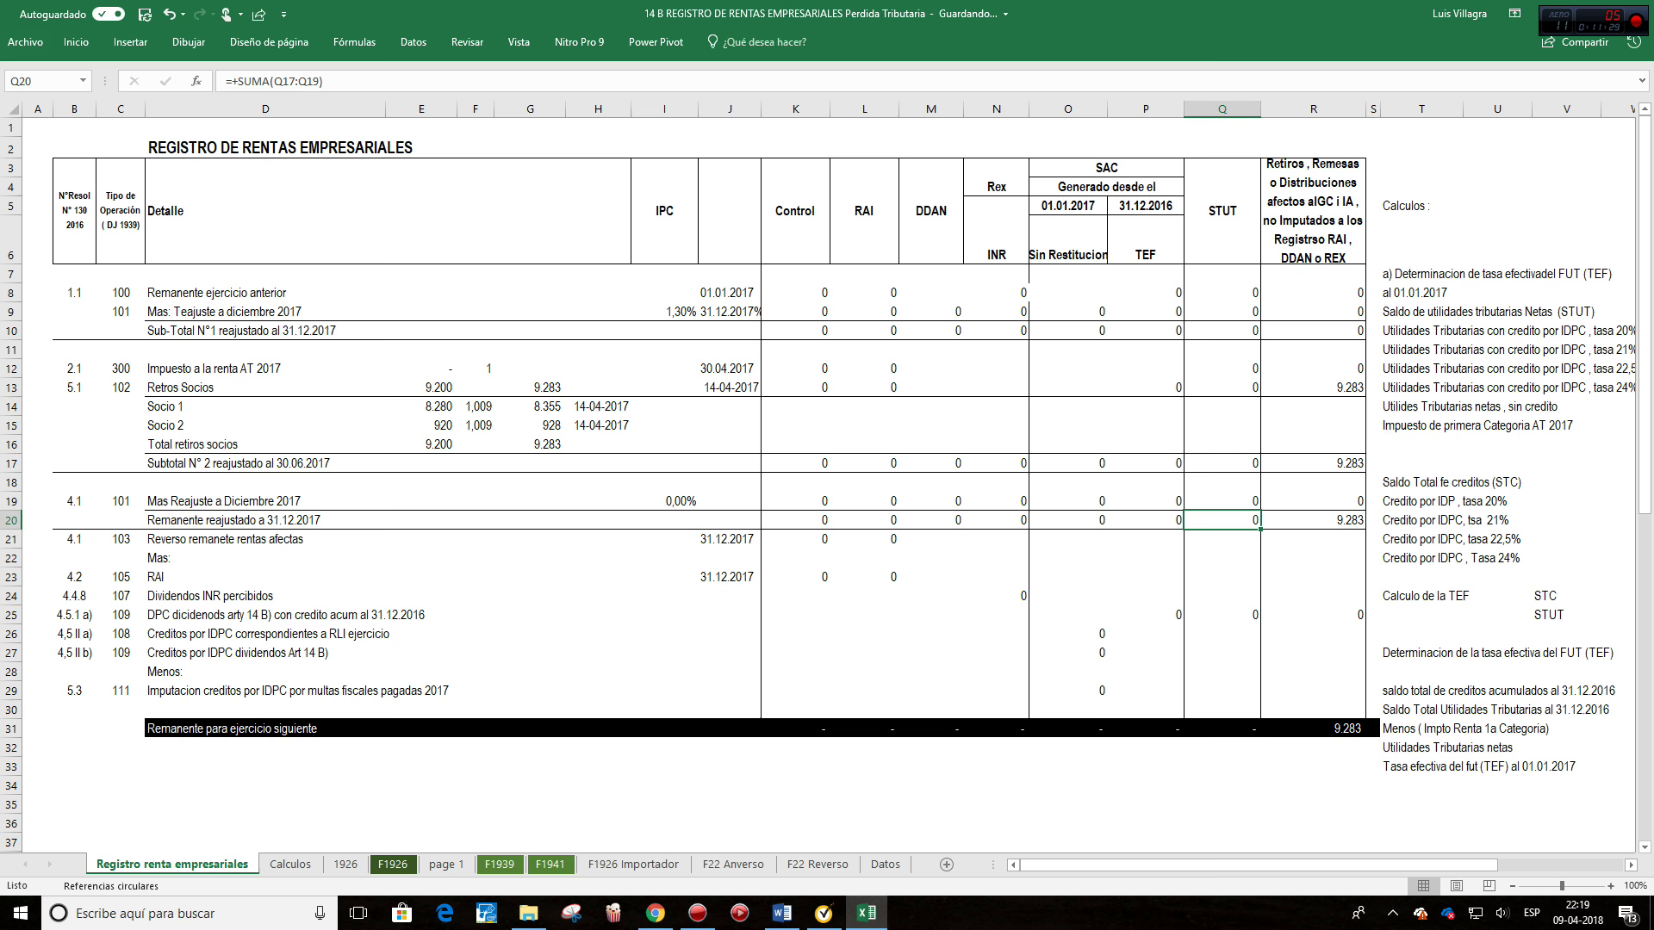
left_click(265, 595)
left_click(1067, 595)
Step: Clear the credit and imputation amounts in O26:O29 of the register
left_click_drag(1068, 633, 1067, 692)
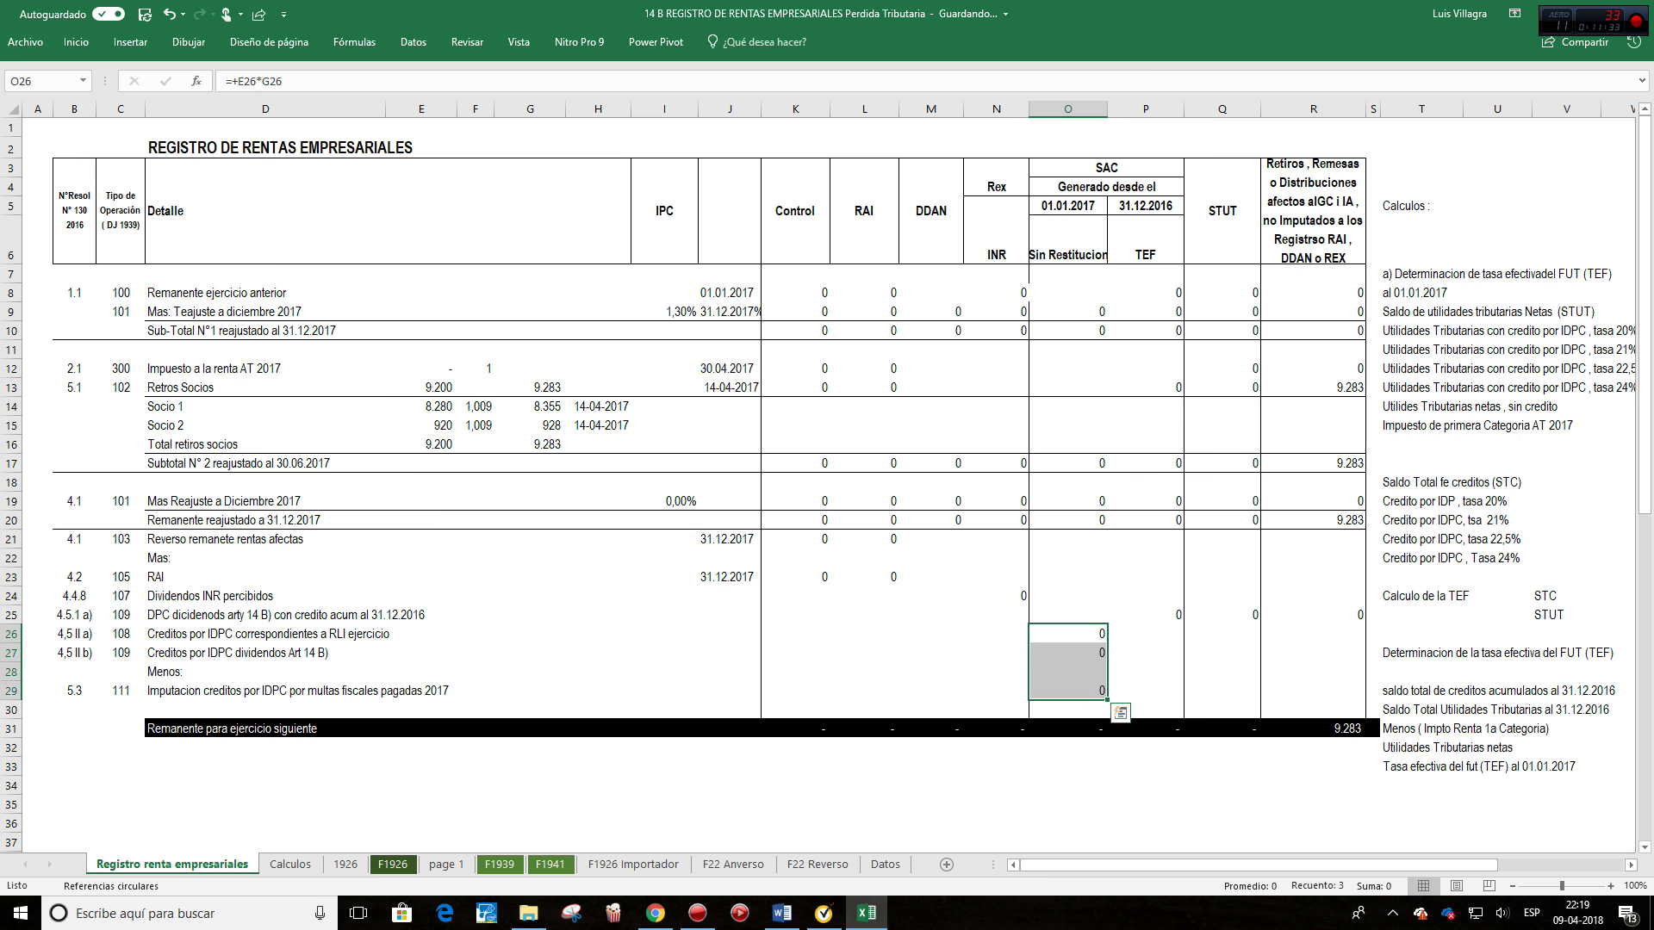
key("Delete")
left_click(996, 652)
left_click(1145, 652)
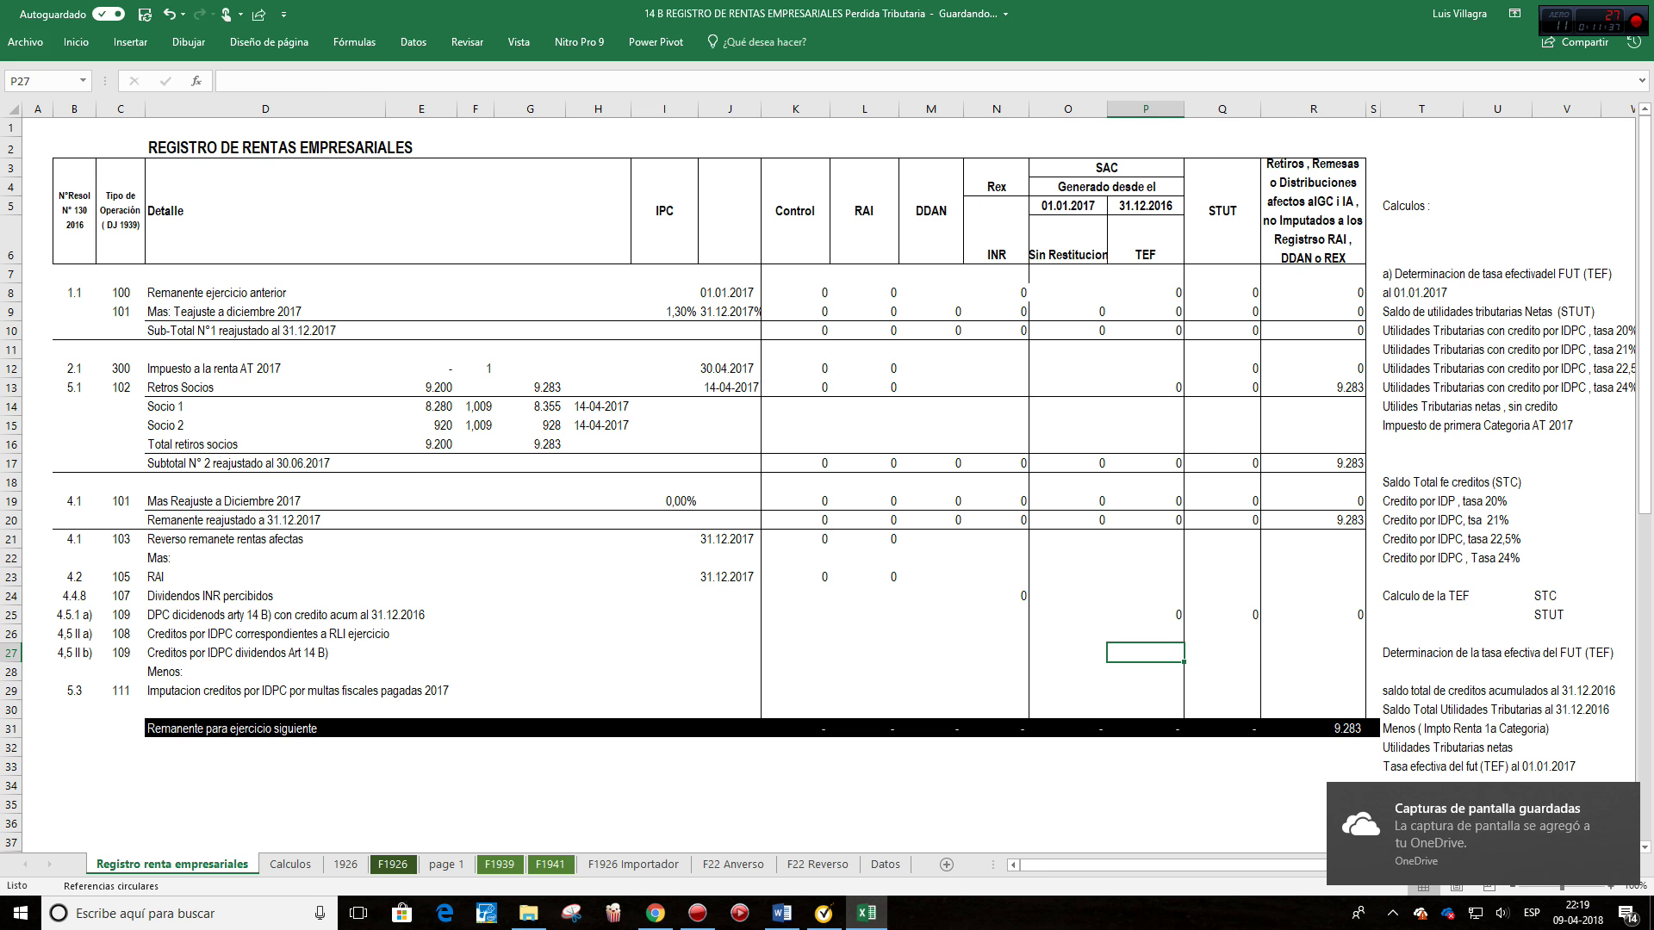
Step: Merge and centre J3:J6 as the date column's header cell and enter the heading Fecha
left_click_drag(729, 205, 729, 238)
left_click(729, 187)
left_click_drag(729, 168, 729, 239)
left_click(76, 42)
left_click(486, 100)
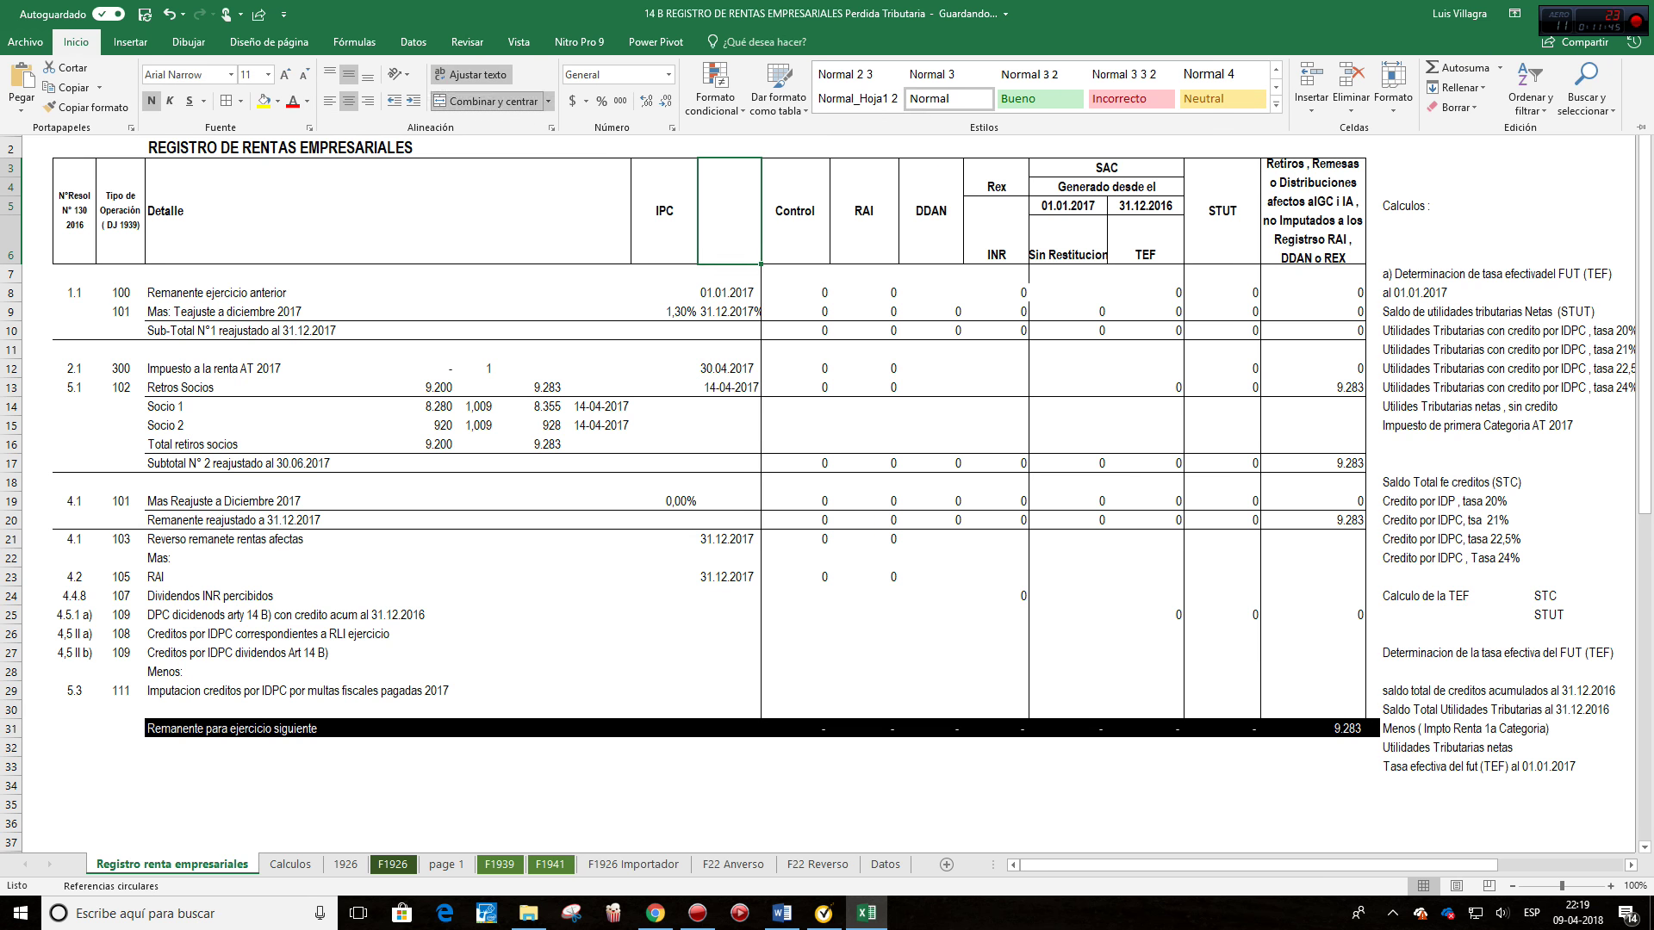
type("Fecha")
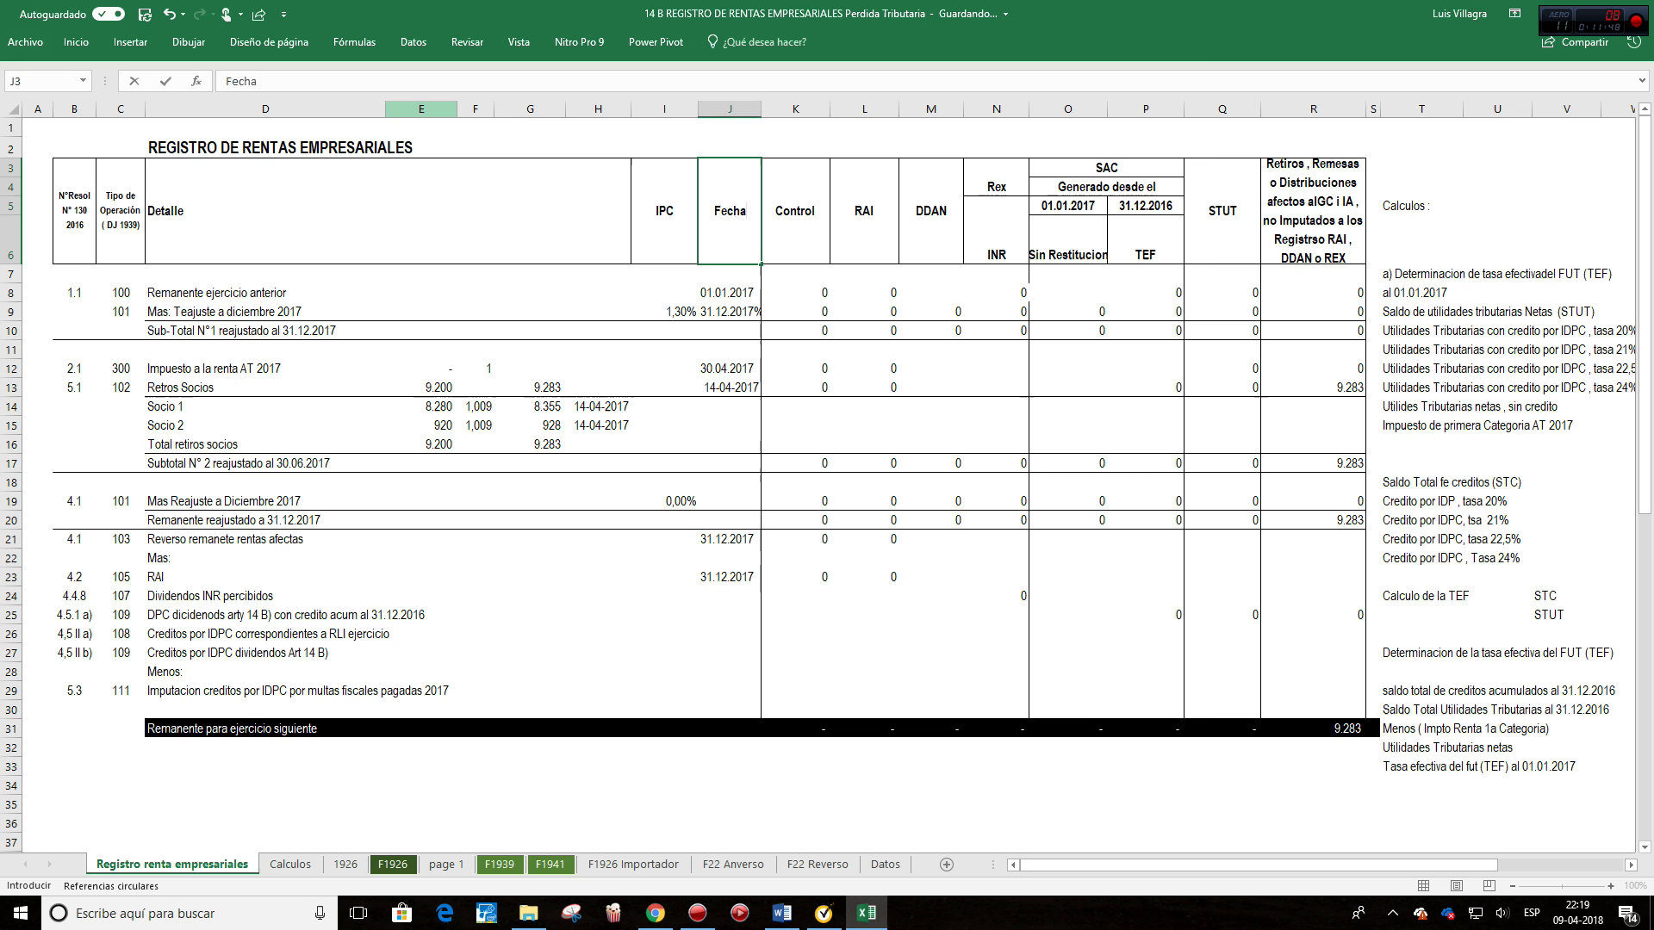
key("Return")
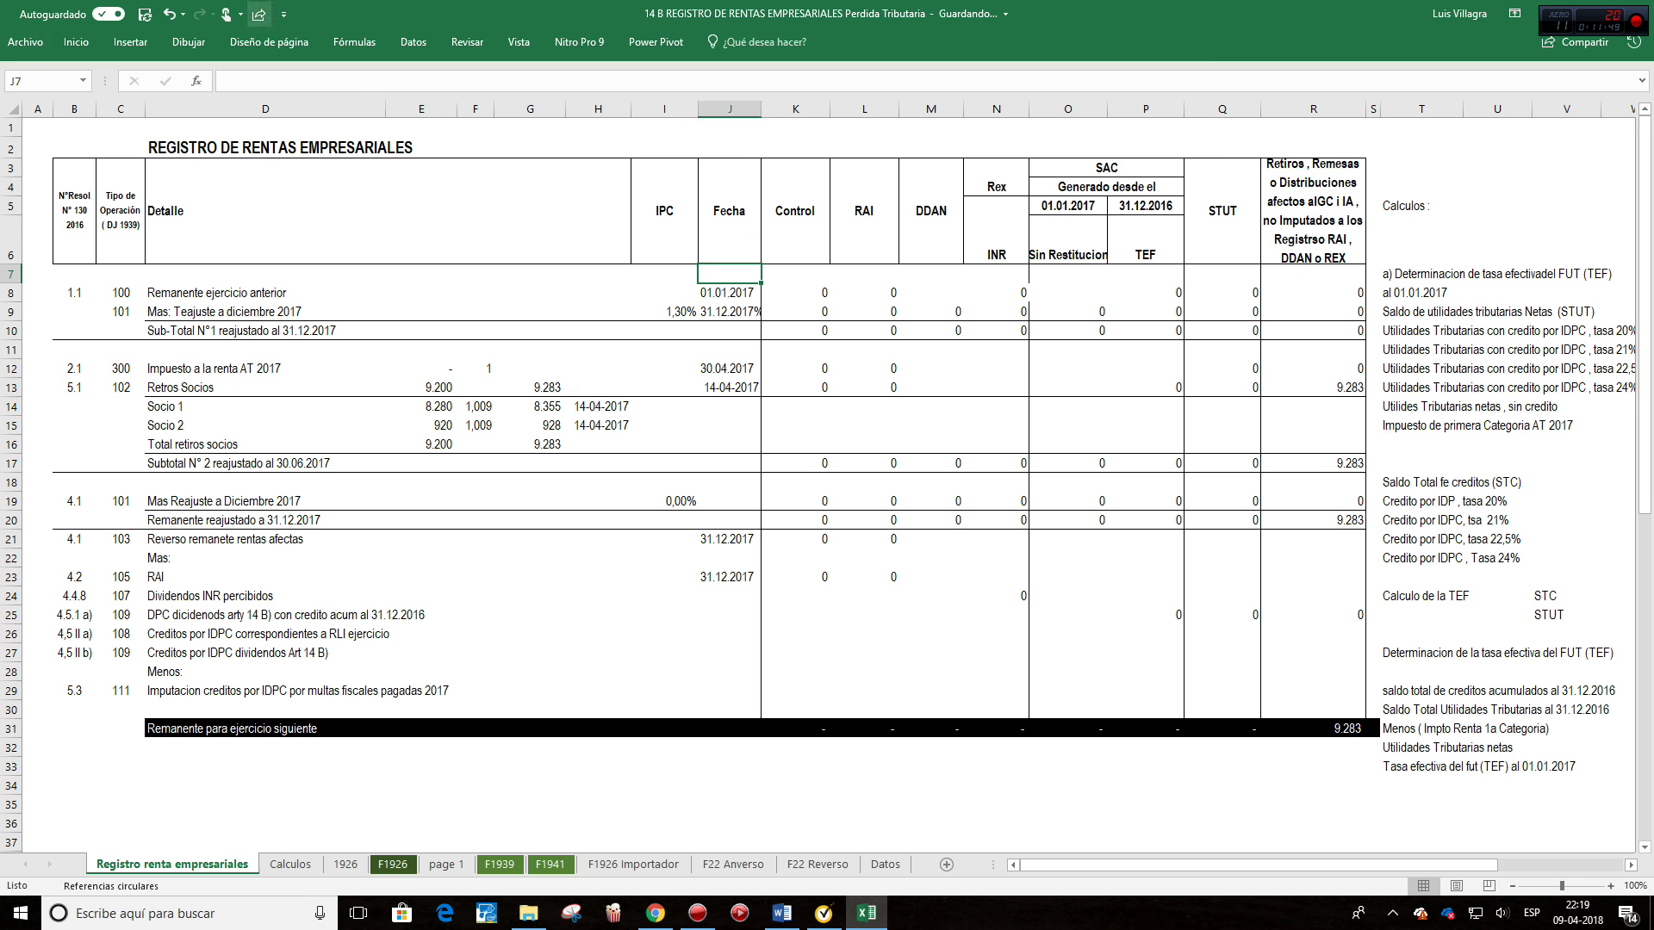
Step: Re-enter the adjustment row's date in J9 as 31.12.2017 without the percent sign
left_click(729, 311)
key("BackSpace")
type("31.12.201")
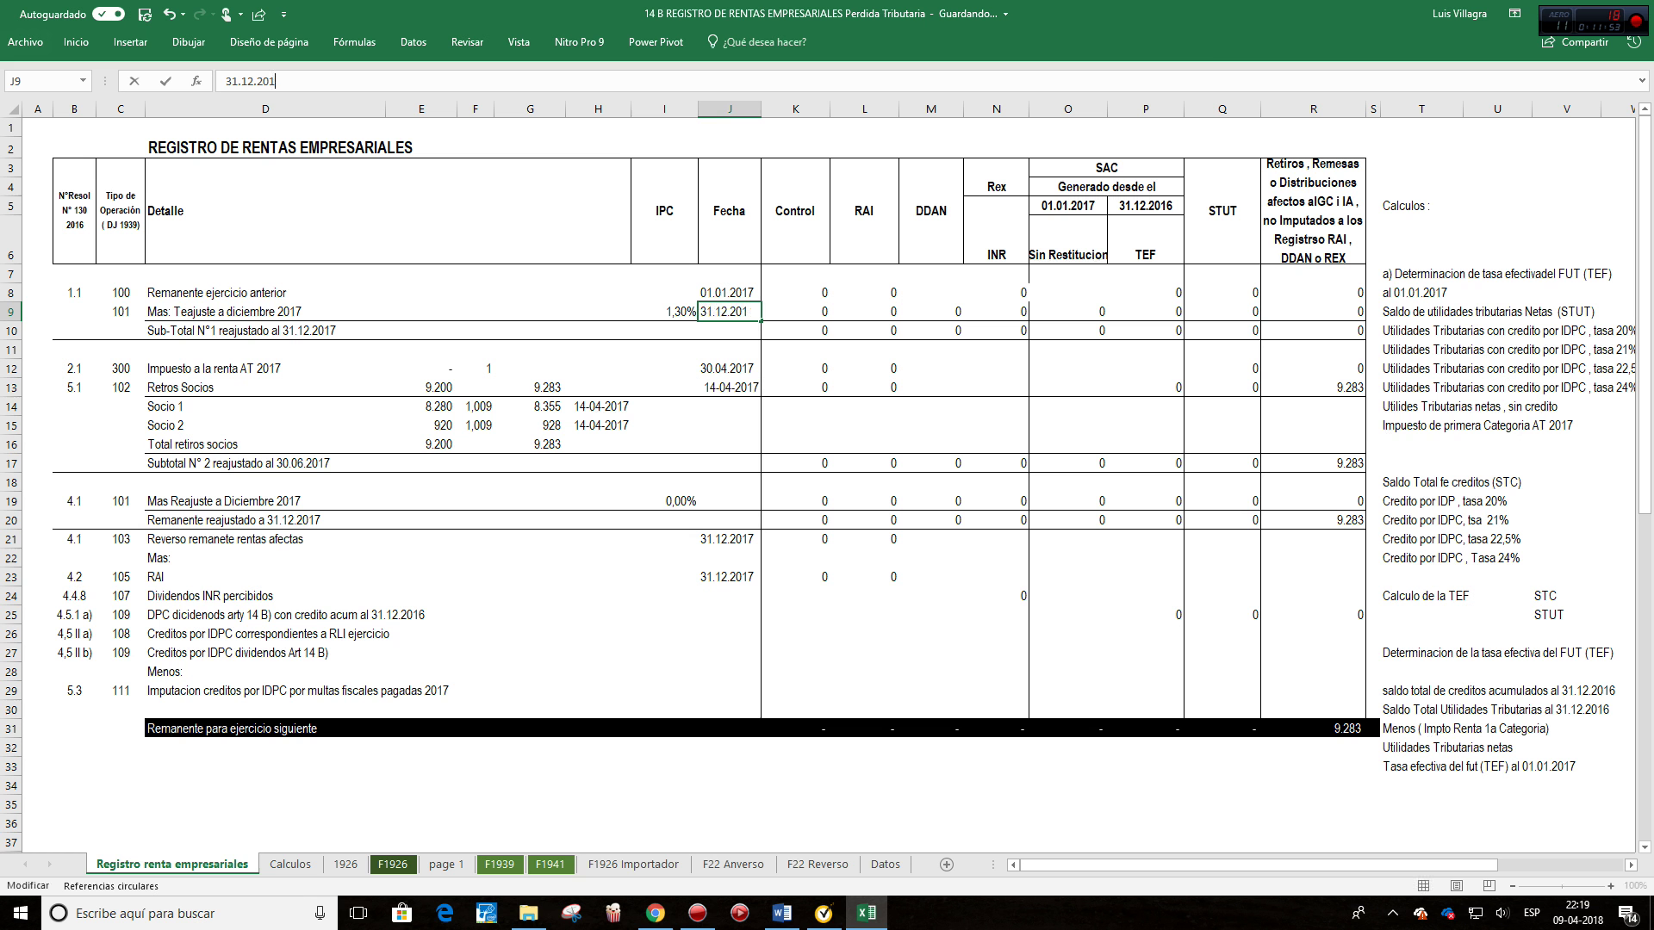
type("7")
key("Return")
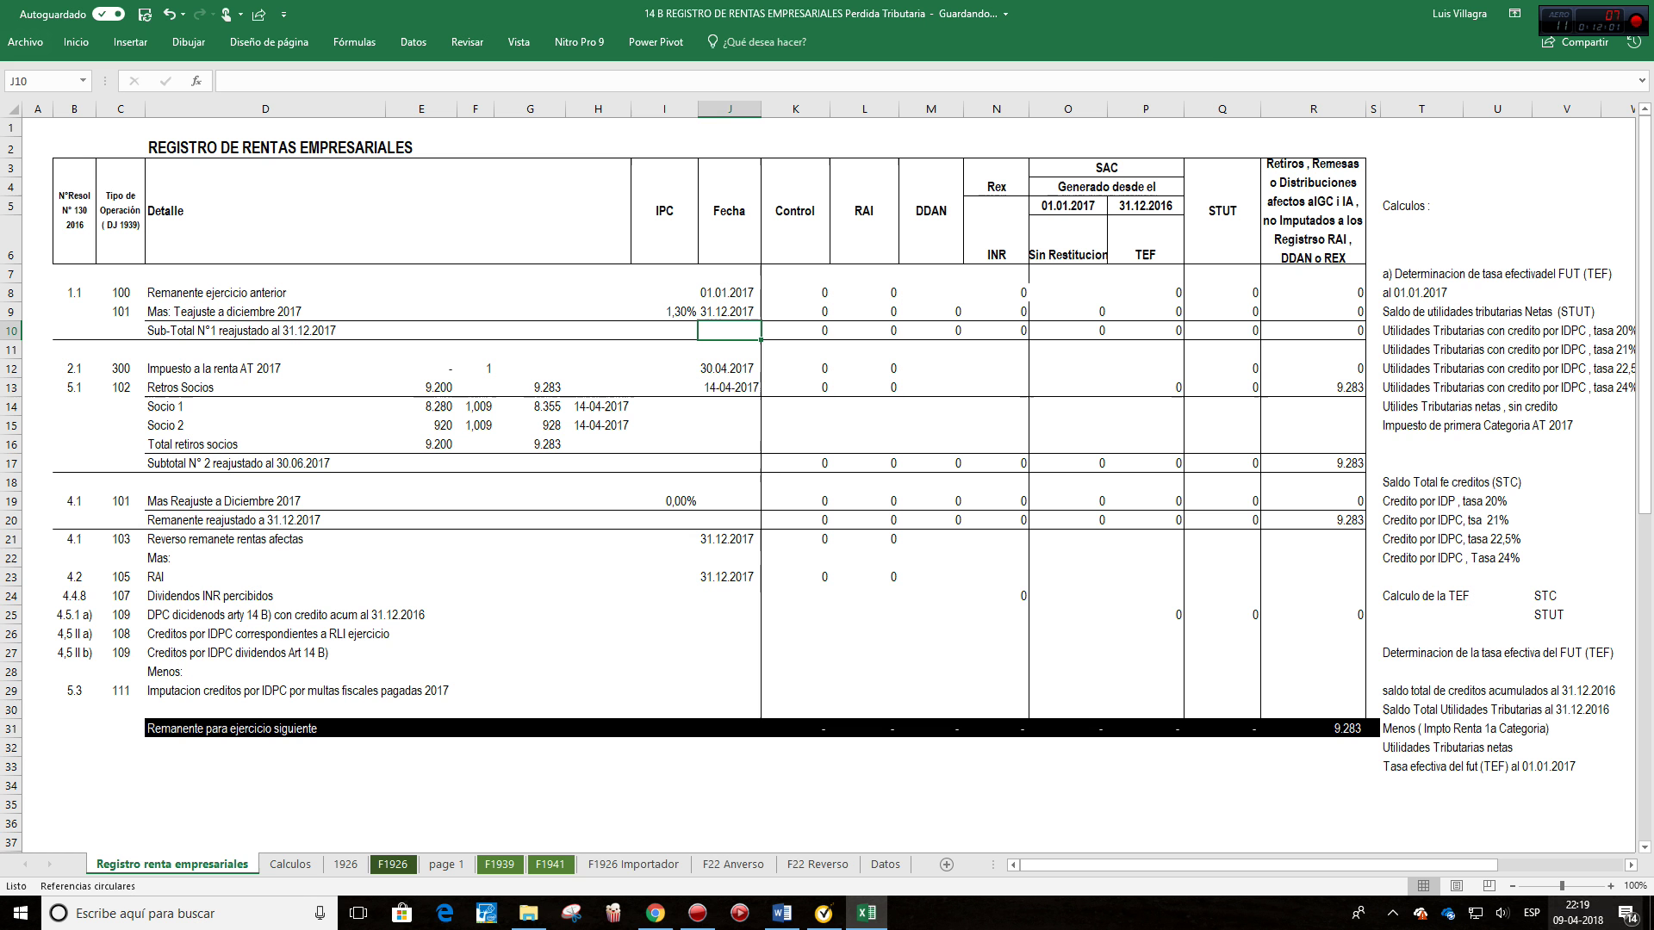
left_click_drag(1373, 865, 1498, 865)
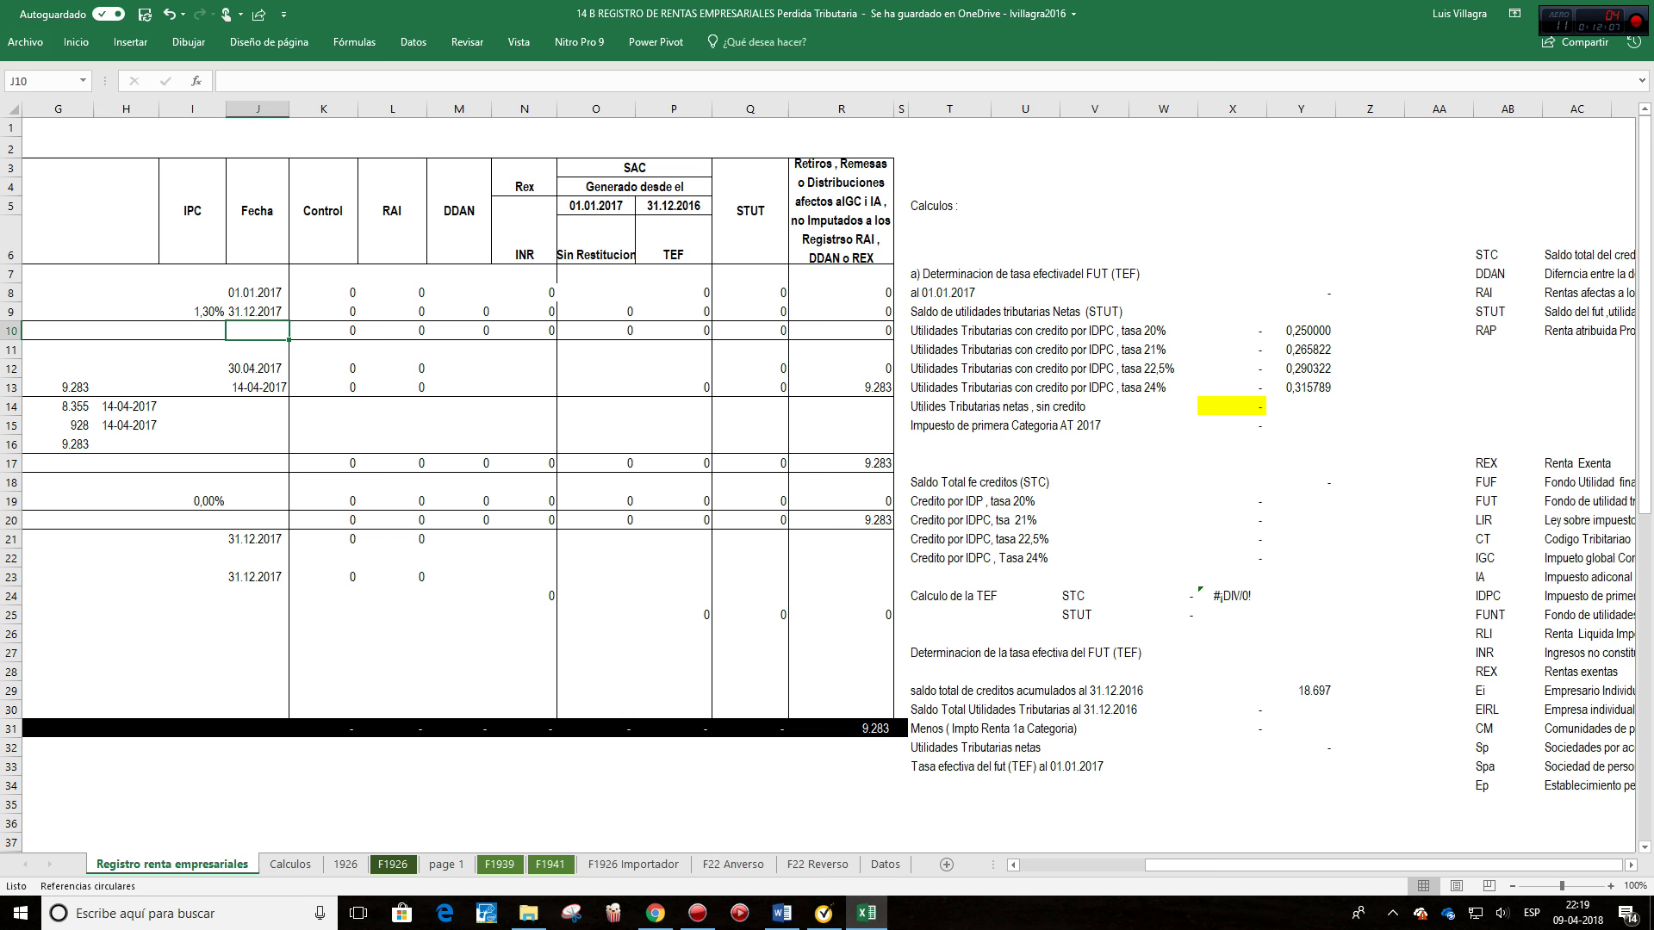
left_click_drag(1498, 865, 1373, 865)
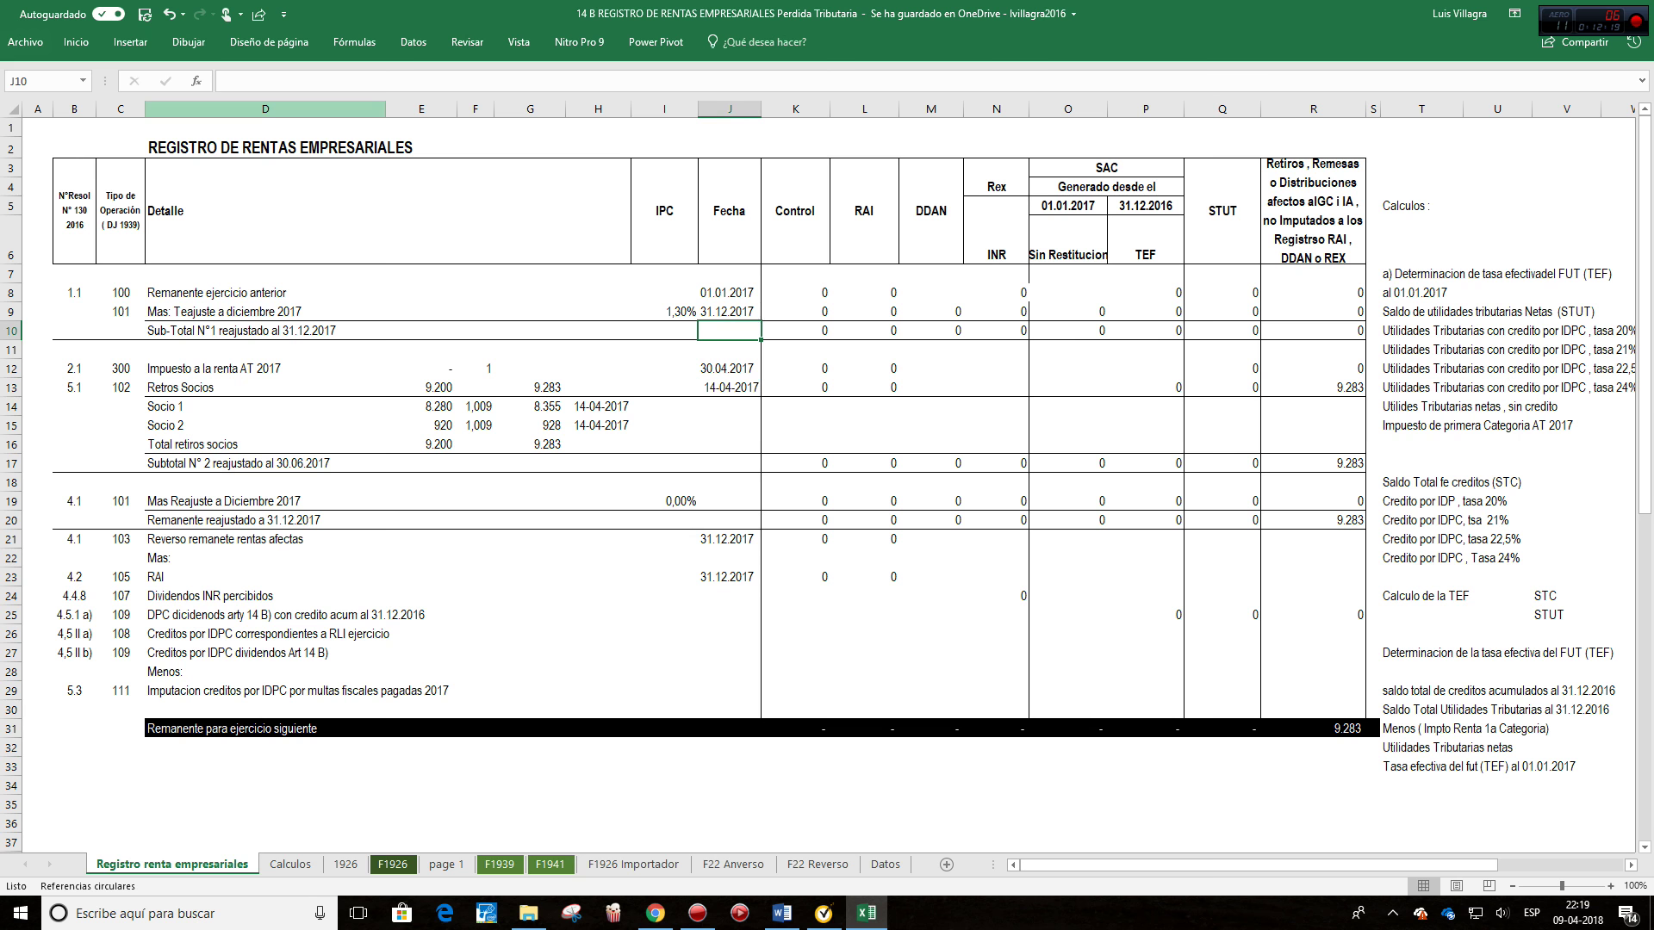
Step: Switch to Chrome and copy the Caso 2 description under Régimen Semi Integrado on the SII Ayudas y Ejemplos page
left_click(264, 147)
left_click(421, 147)
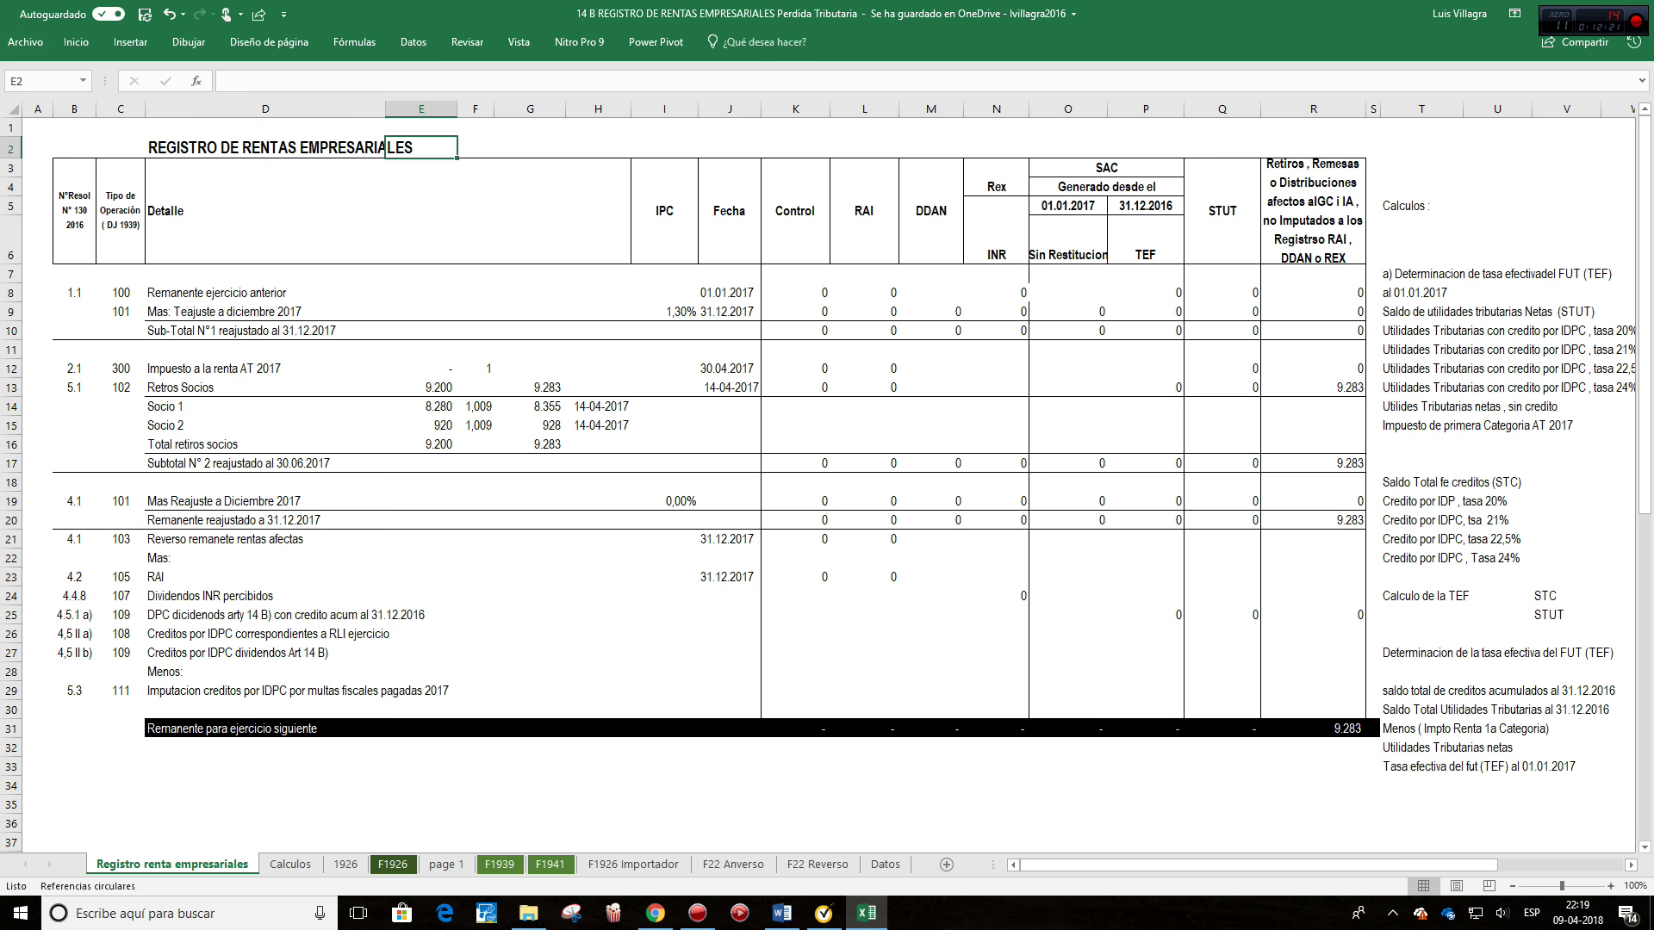
left_click(388, 210)
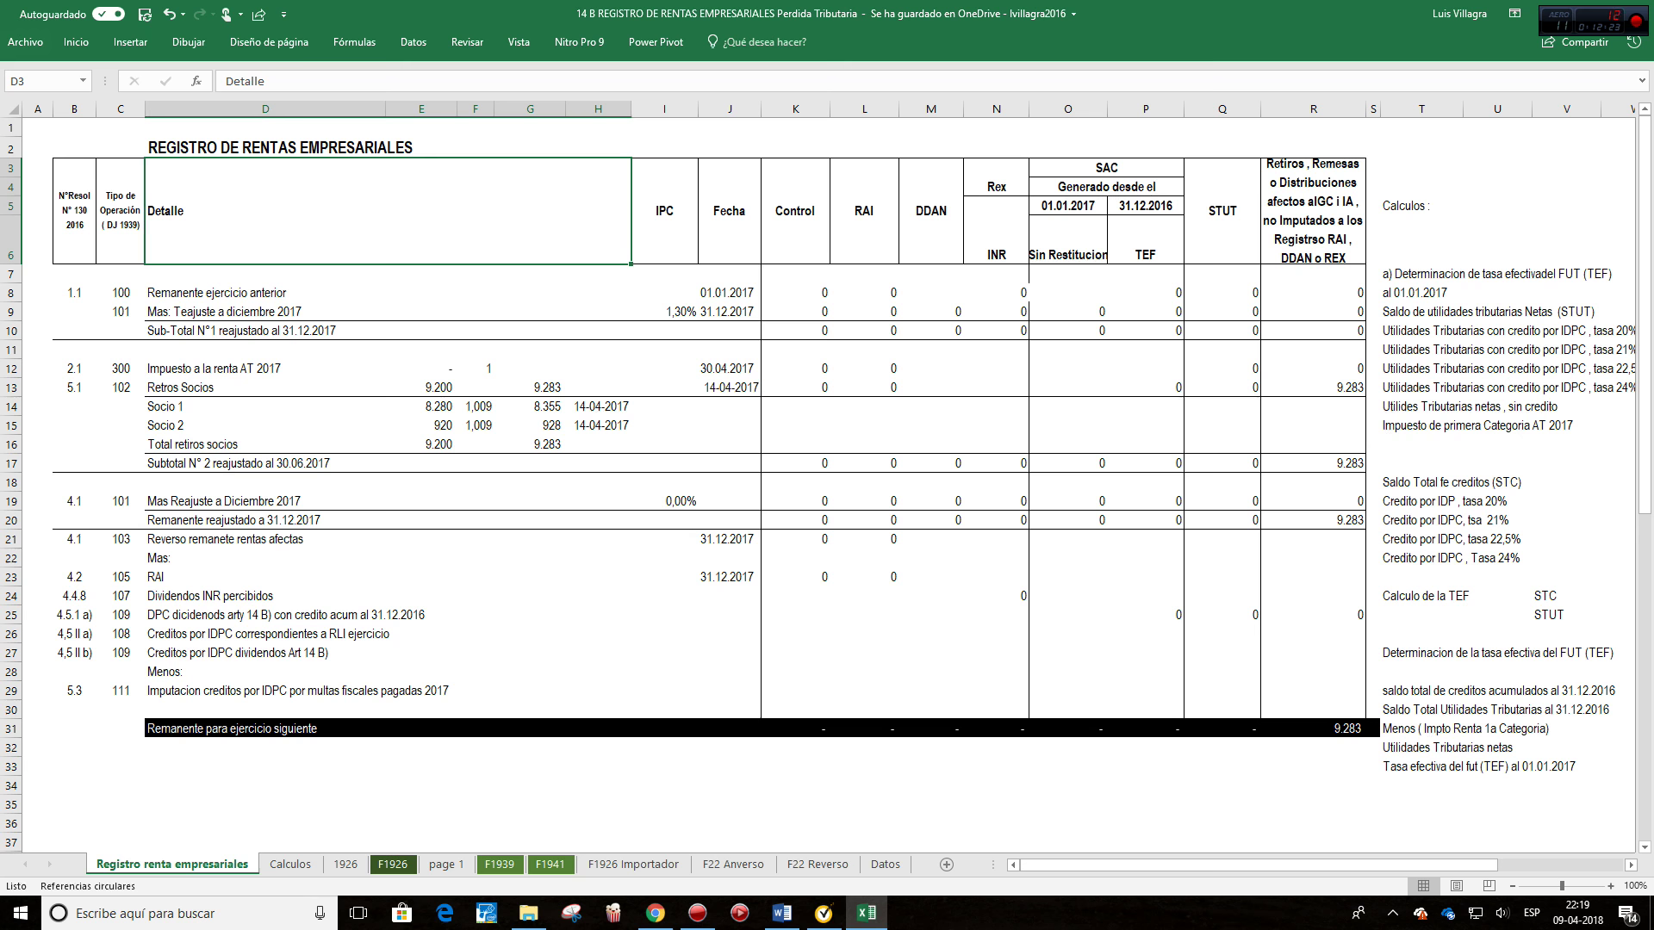
left_click(264, 148)
left_click(655, 912)
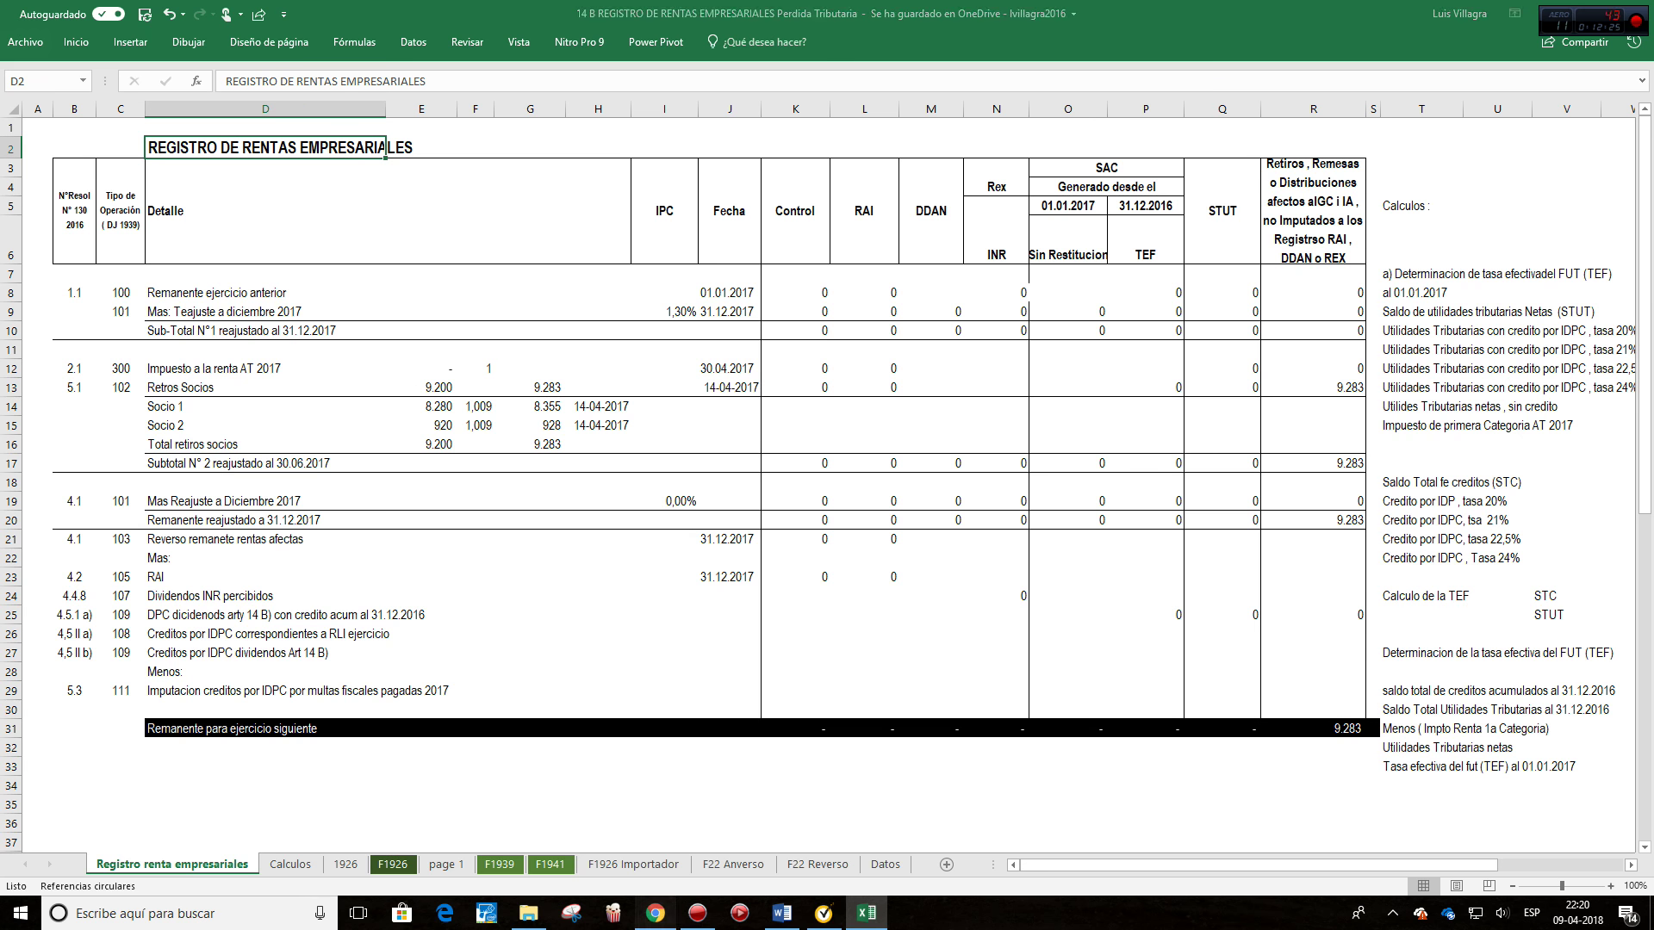
left_click(656, 913)
left_click(655, 913)
left_click(656, 913)
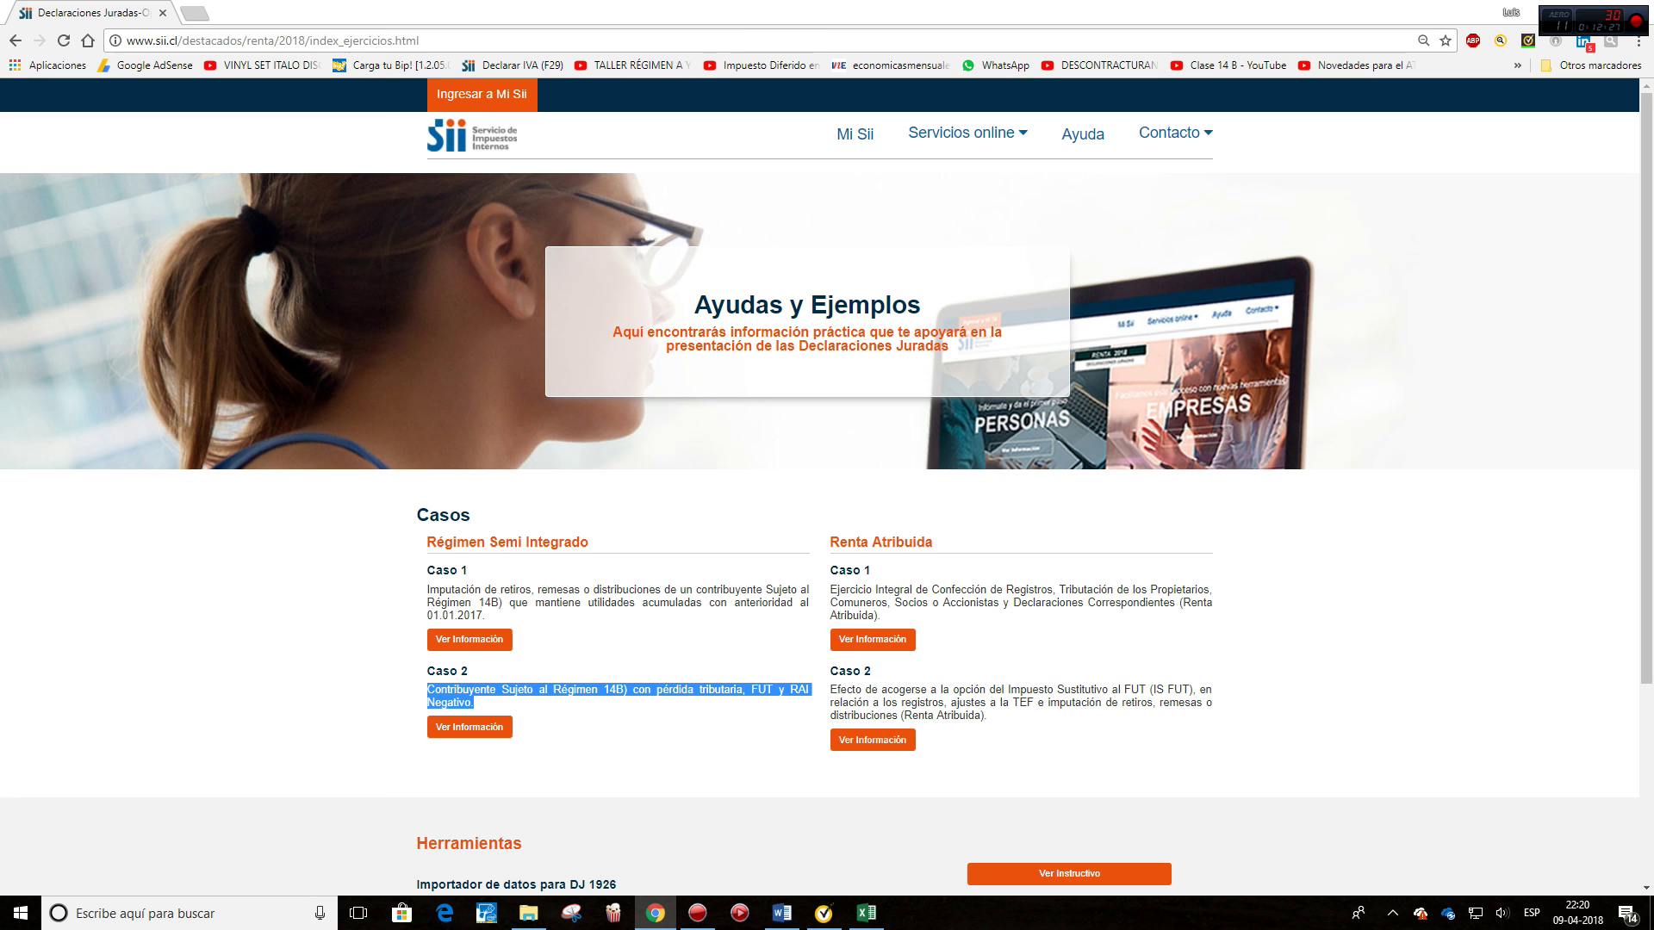
right_click(502, 694)
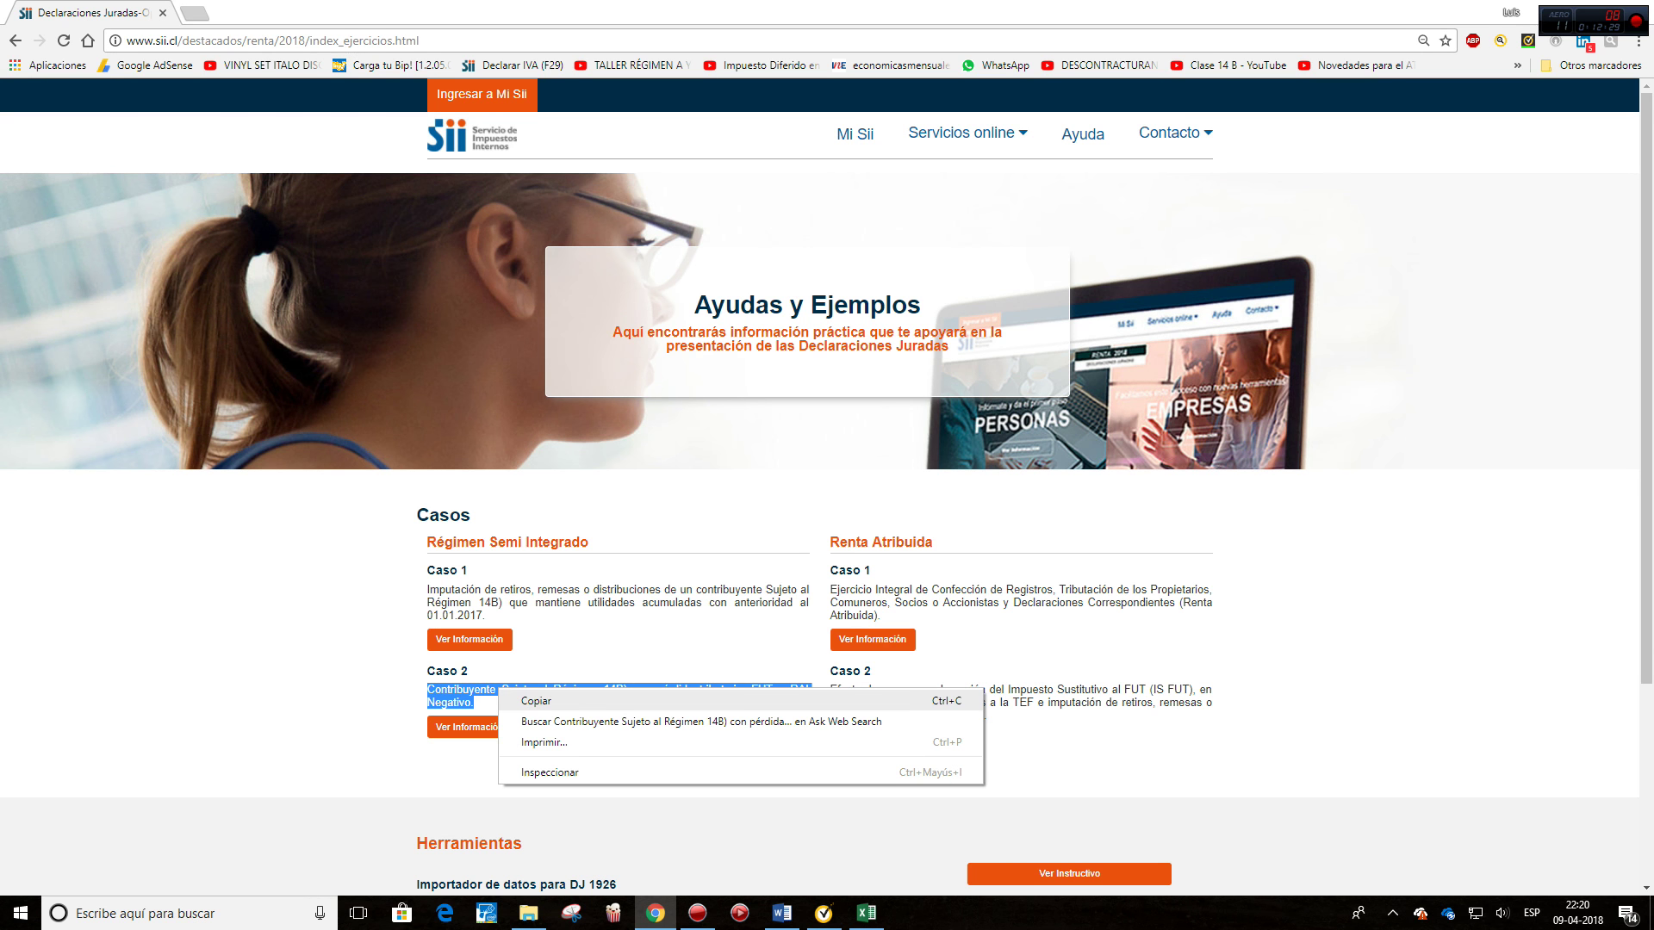
left_click(527, 699)
Step: Back in Excel, append ">>>> Contribuyente Sujeto al Régimen 14B) con pérdida tributaria, FUT y RAI Negativo." to the register title in D2
left_click(867, 913)
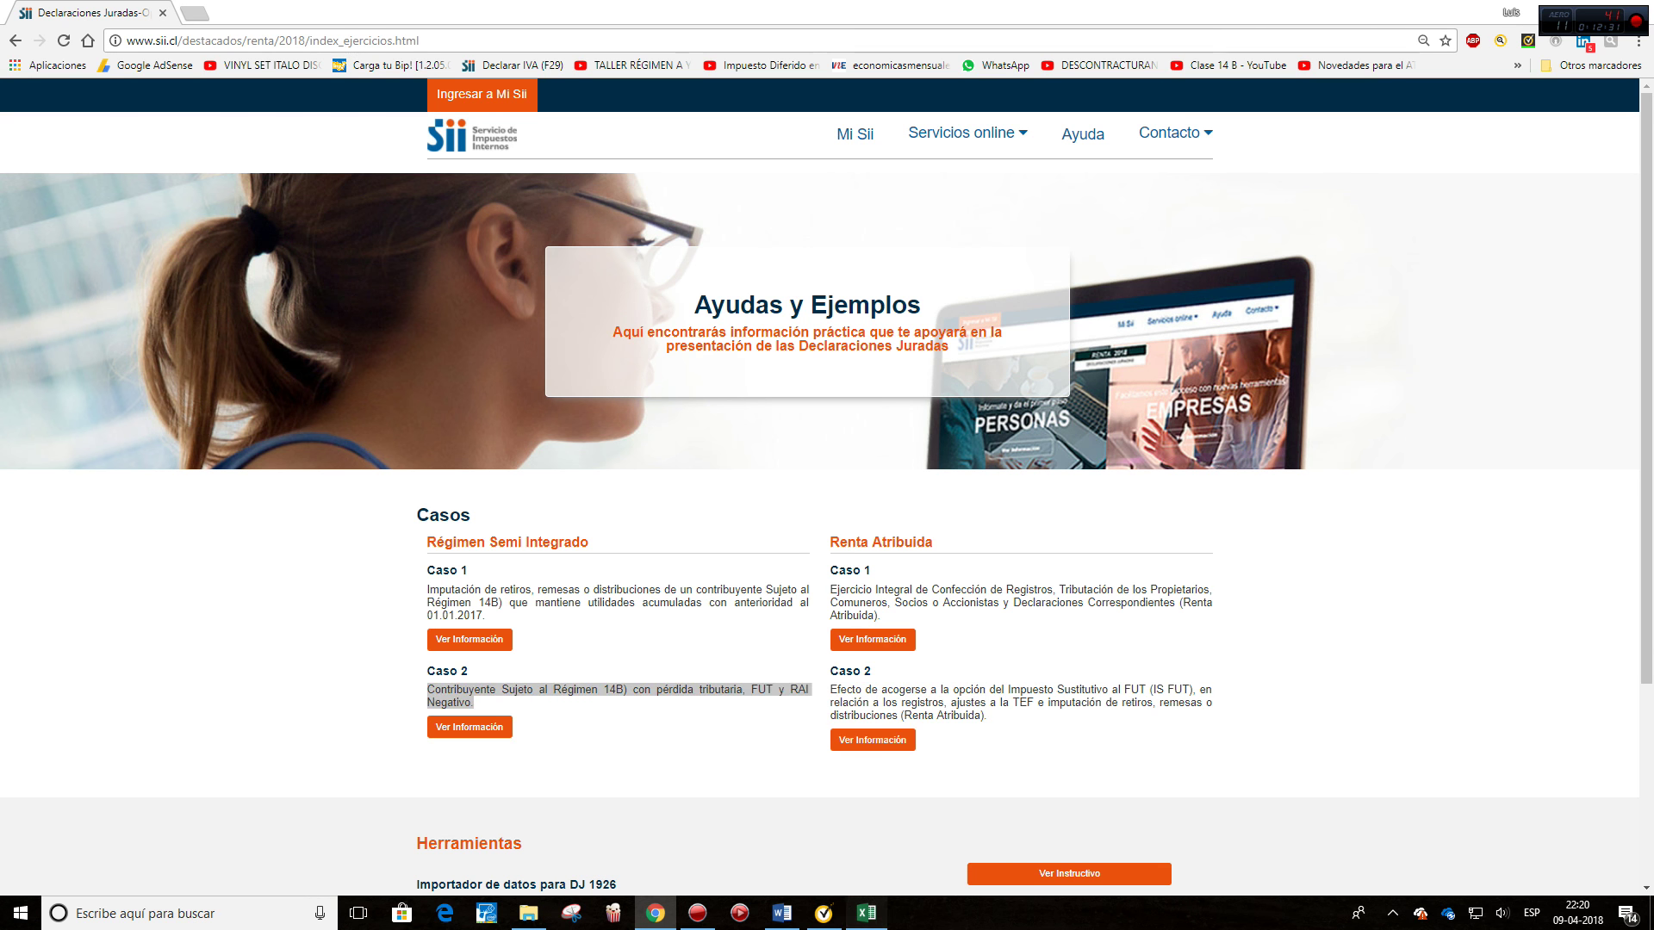
key("F2")
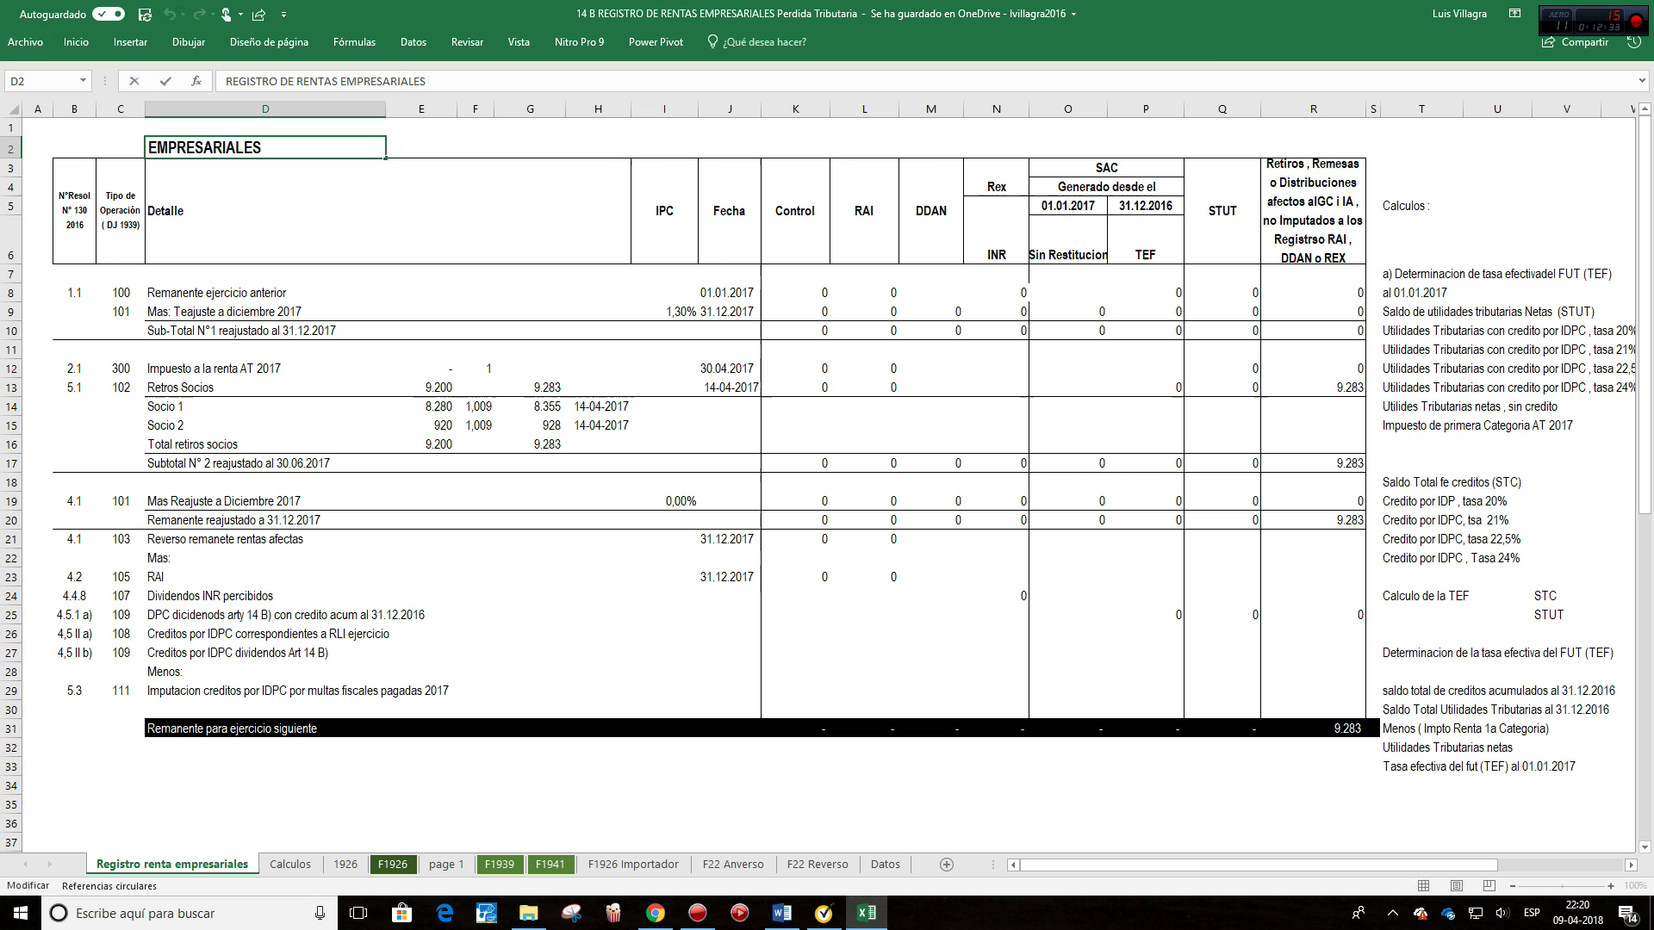
type("<<<")
key("BackSpace")
key("BackSpace")
key("BackSpace")
type(">>>>")
type("Contribuyente Sujeto al Régimen 14B) con pérdida tributaria, FUT y RAI Negativo.")
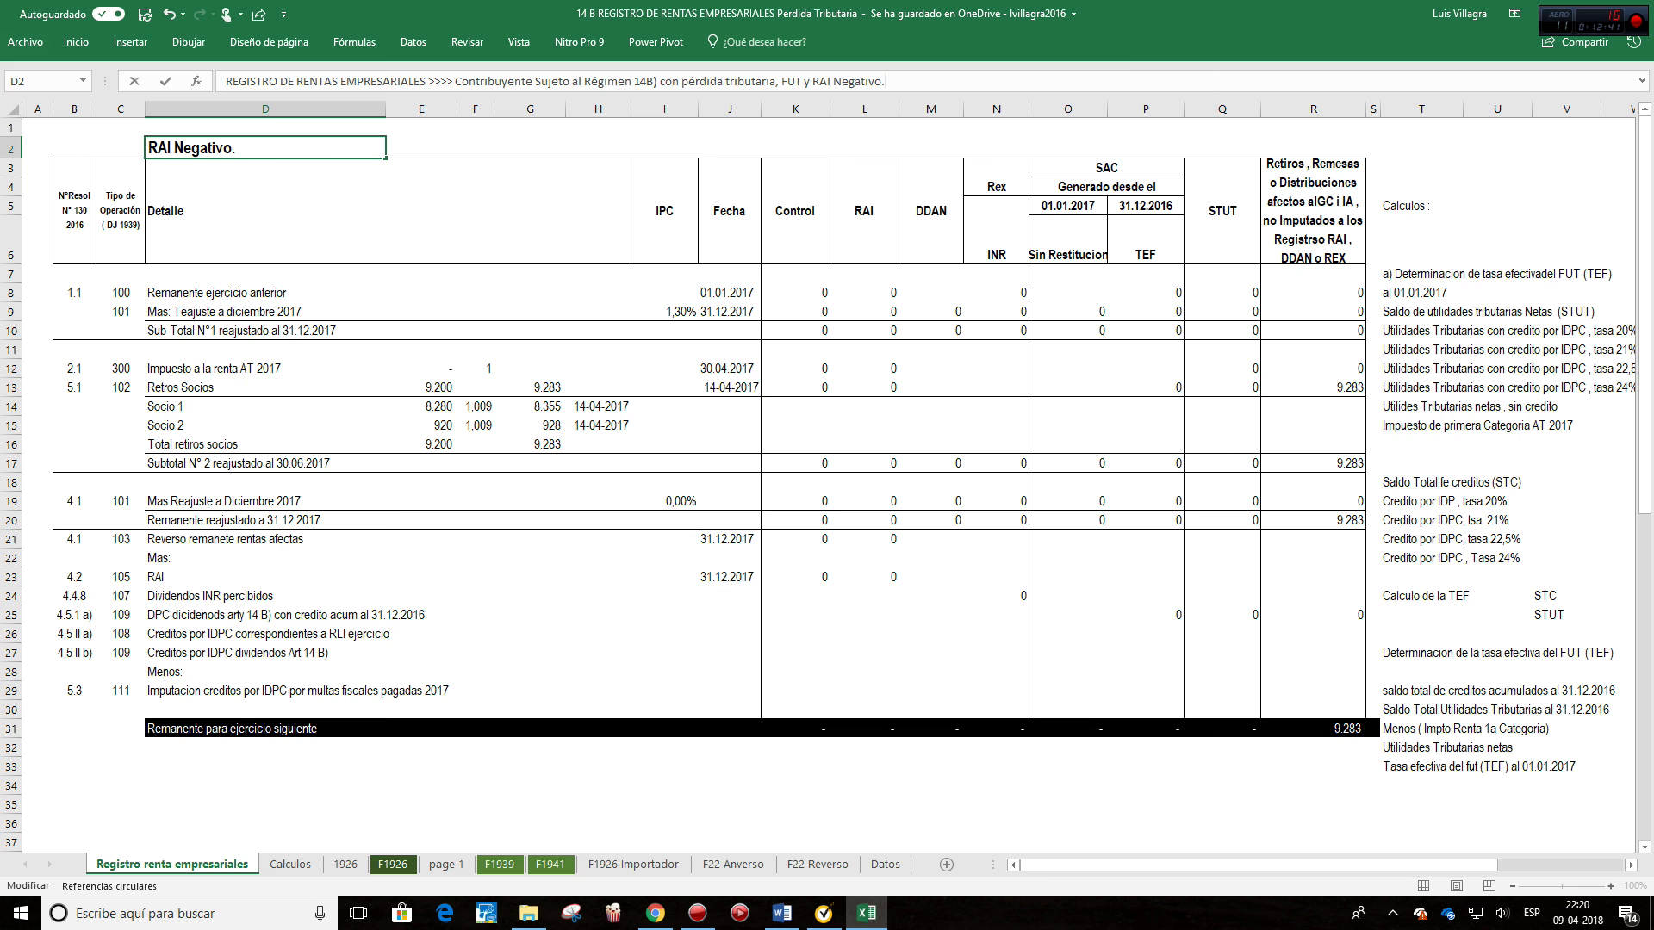
key("Return")
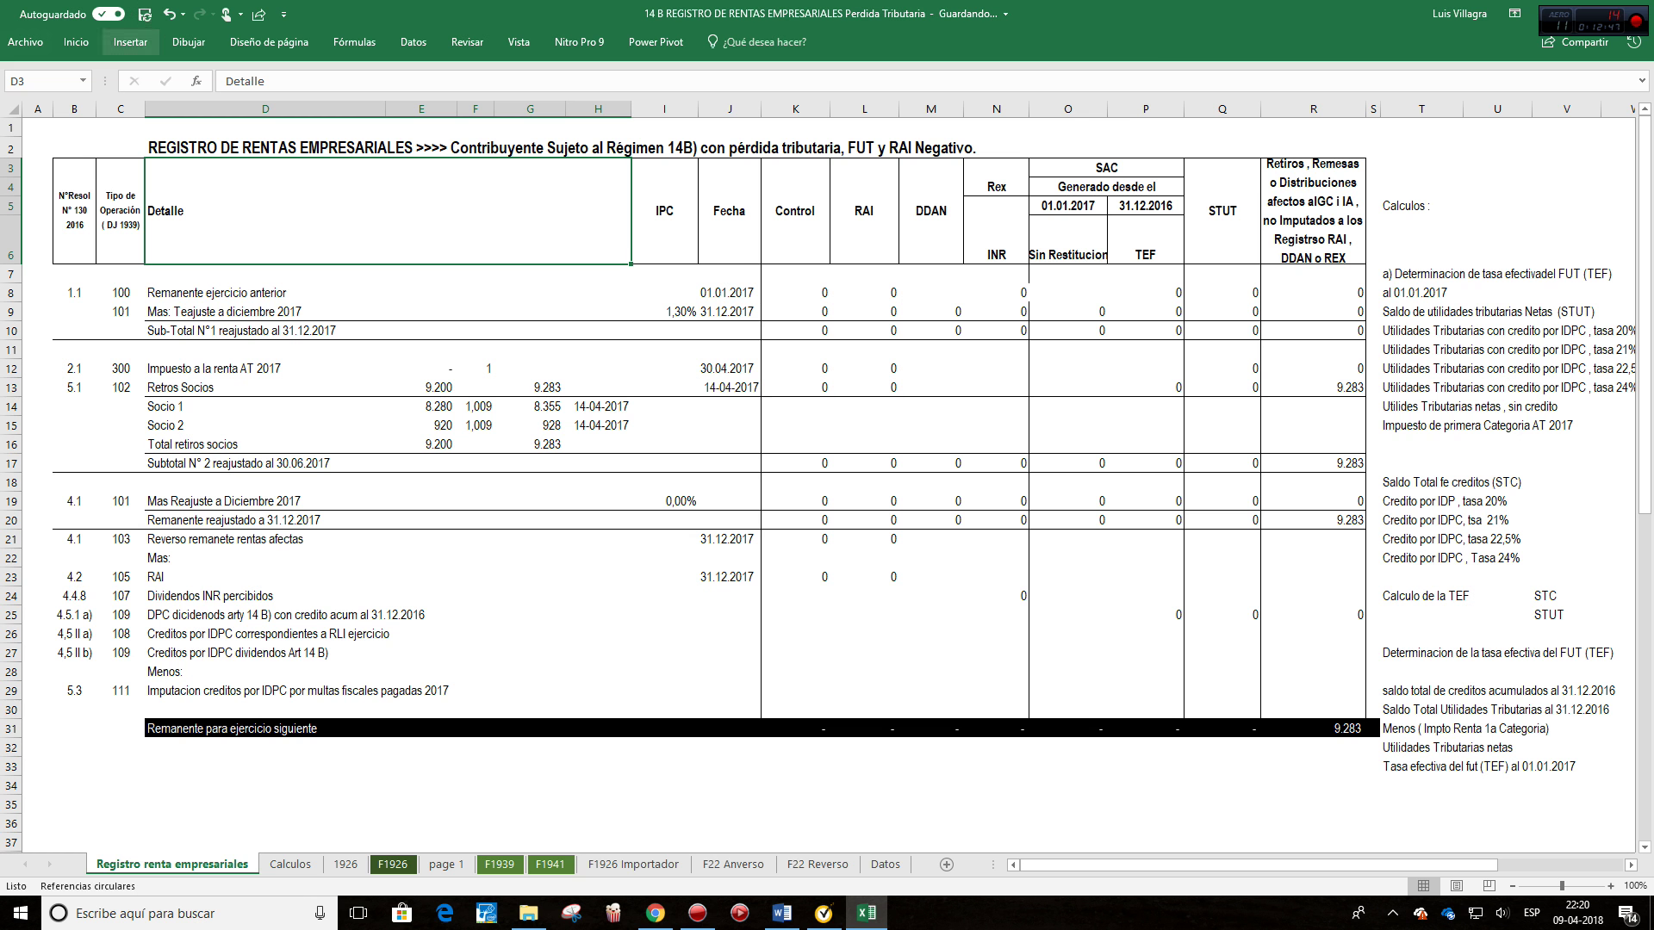
Step: Switch to Chrome to consult the Caso 2 example on the SII Ayudas y Ejemplos page
left_click(655, 914)
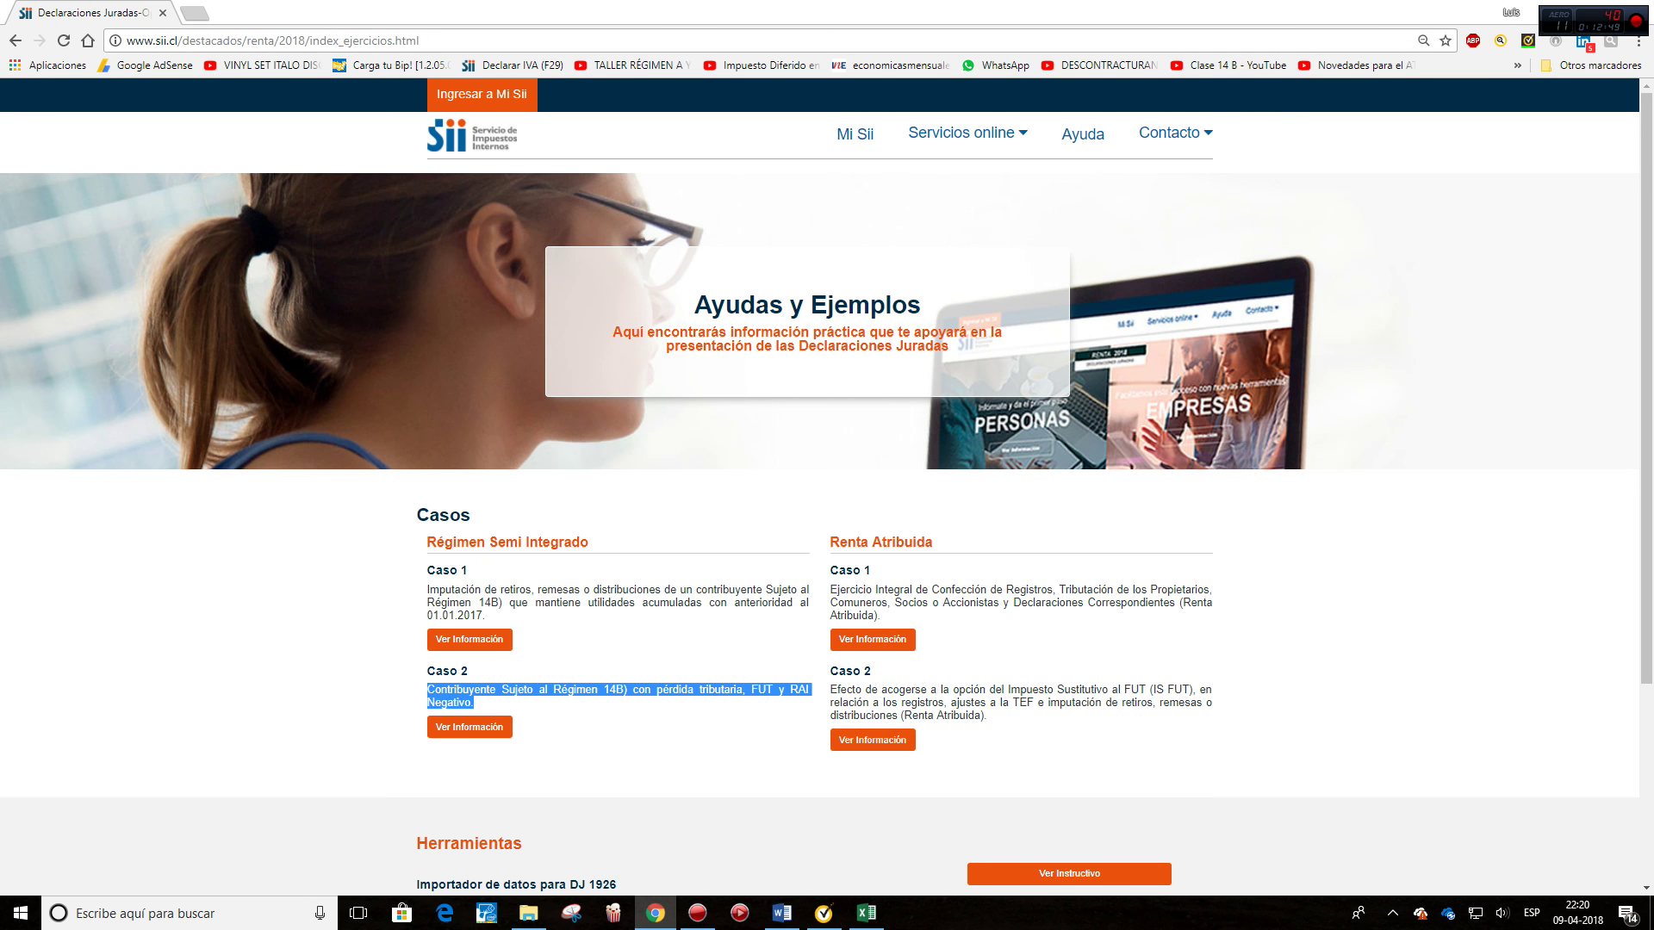